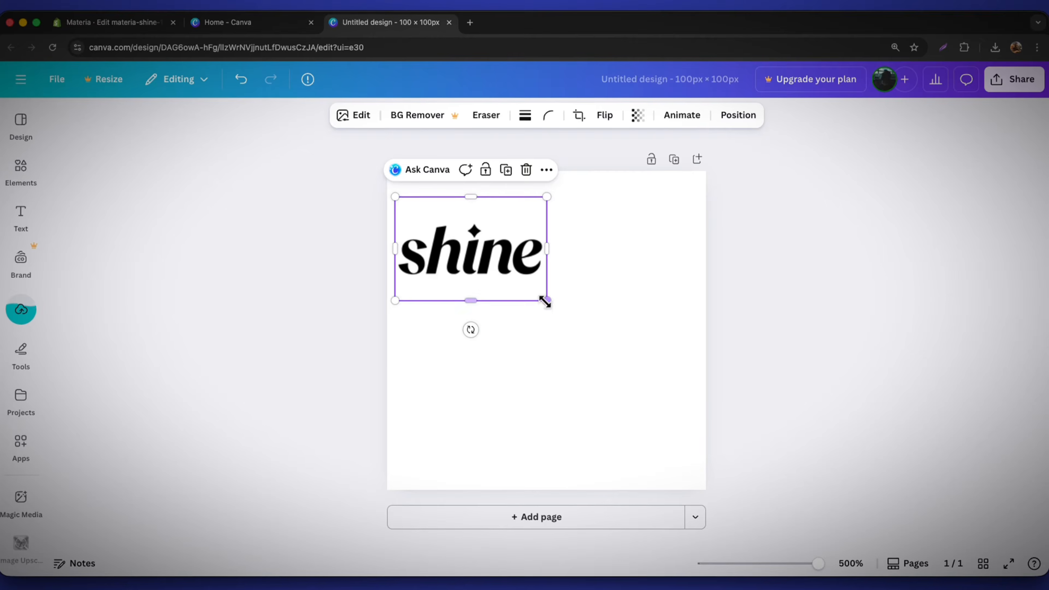
Enlarge the shine logo in the mobile preview and scroll down the home page
drag(544, 300, 691, 418)
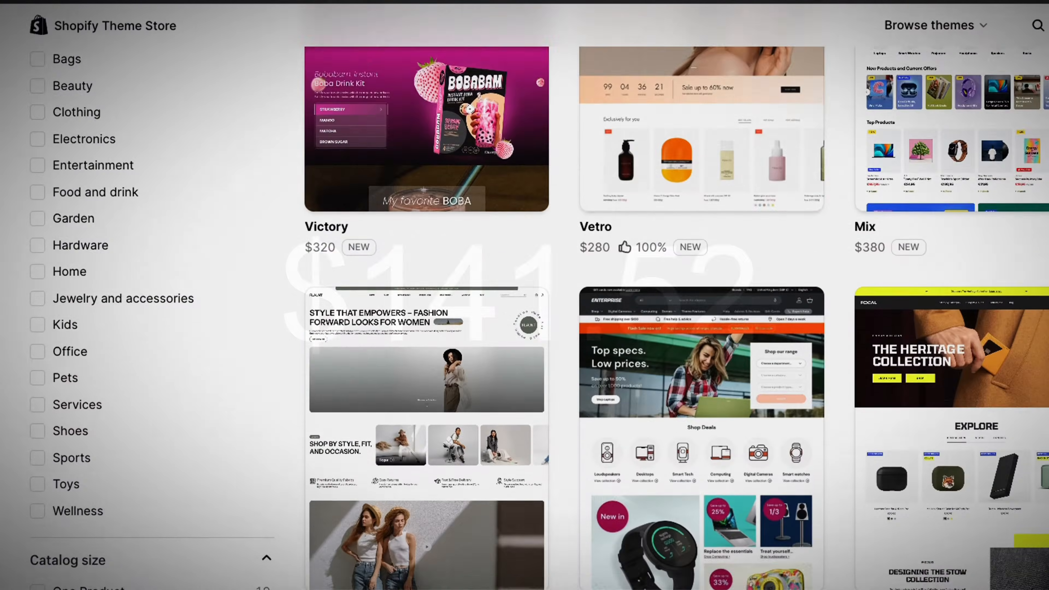
scroll(578, 289, down, 10)
scroll(578, 289, down, 8)
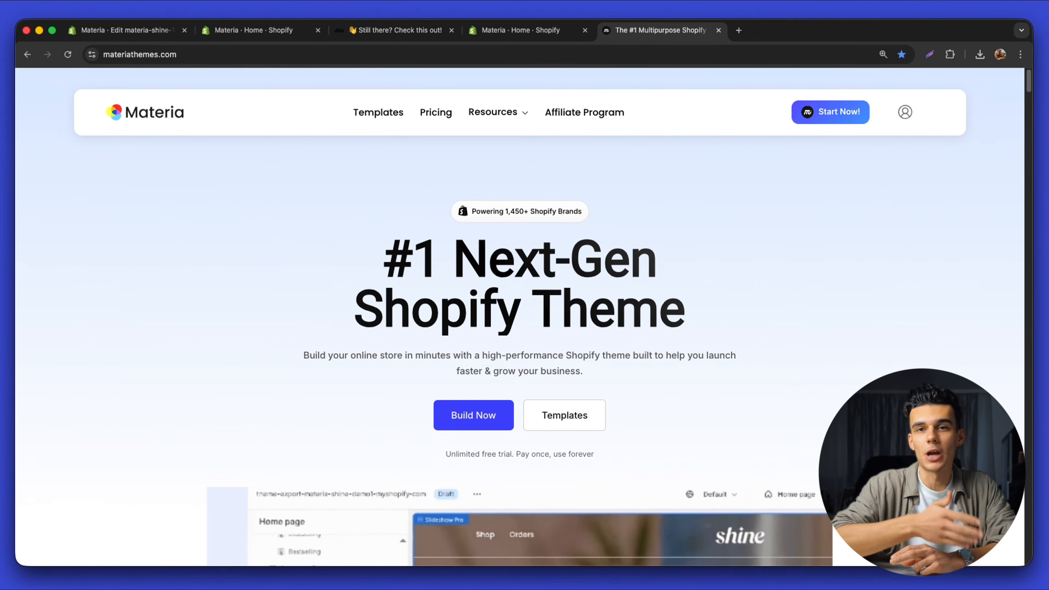
Scroll down and back up through the Materia Themes templates grid, including Shine 1
scroll(293, 370, down, 15)
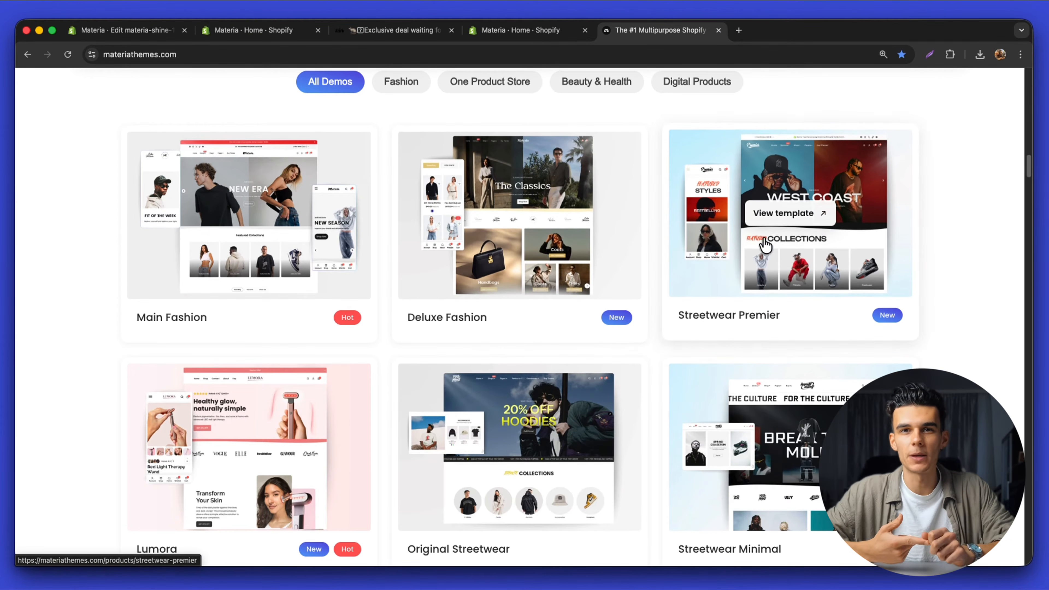
scroll(339, 424, down, 5)
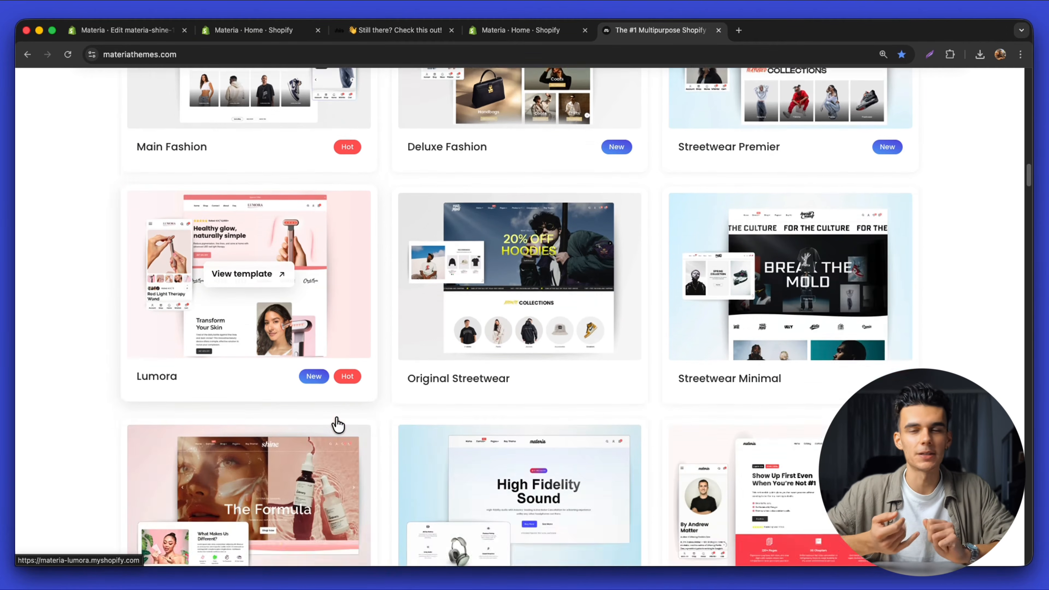
scroll(337, 423, down, 4)
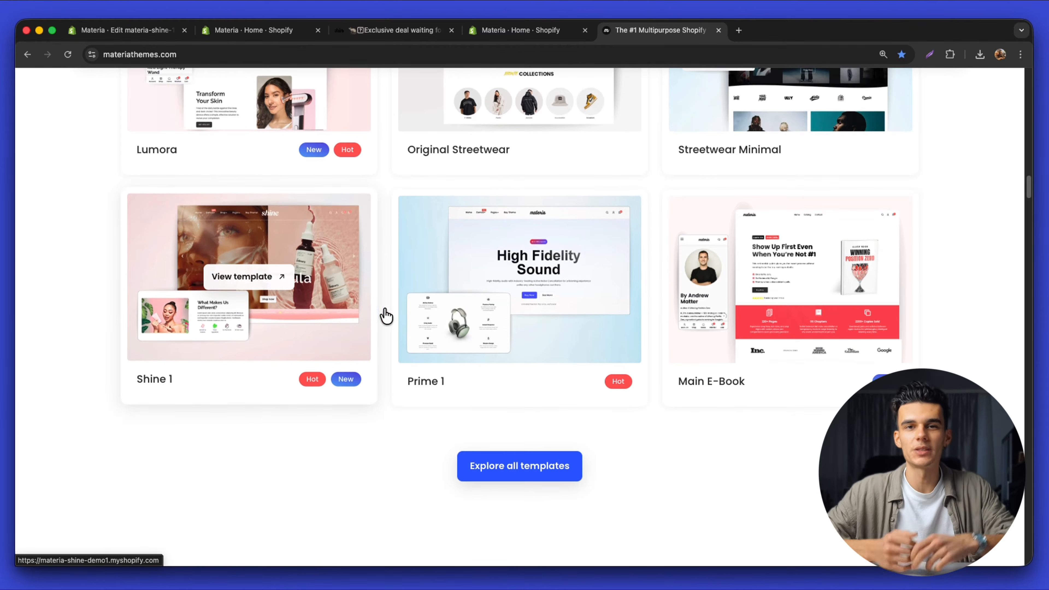
scroll(702, 299, up, 5)
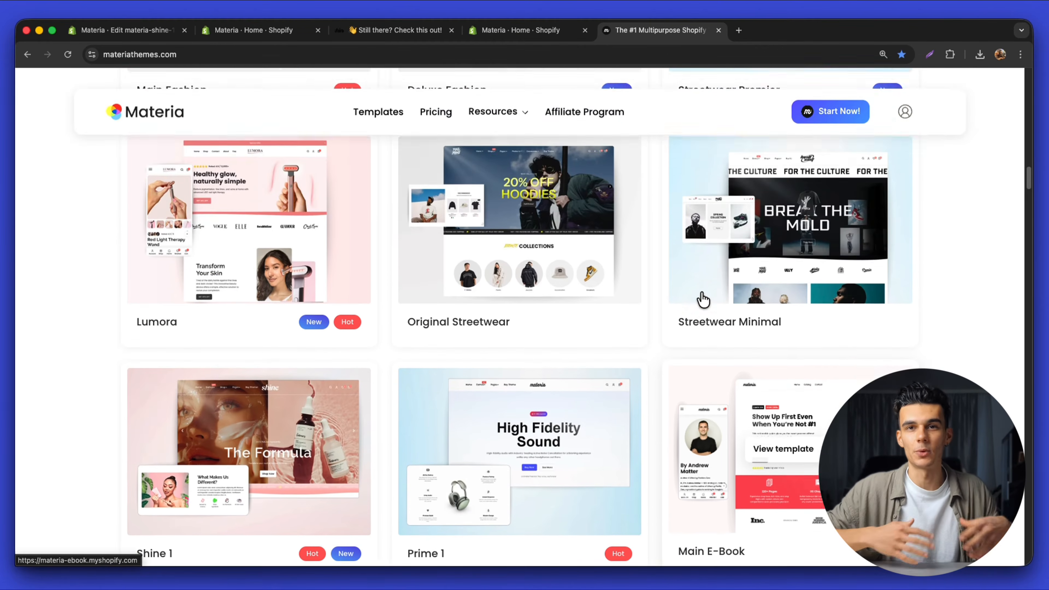
scroll(702, 299, up, 5)
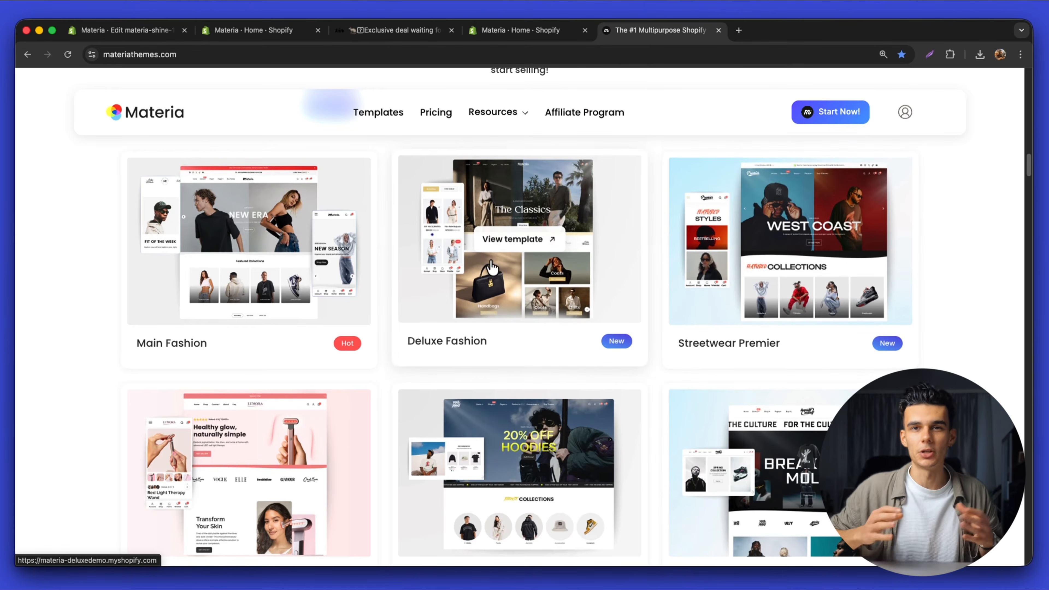
scroll(668, 295, up, 8)
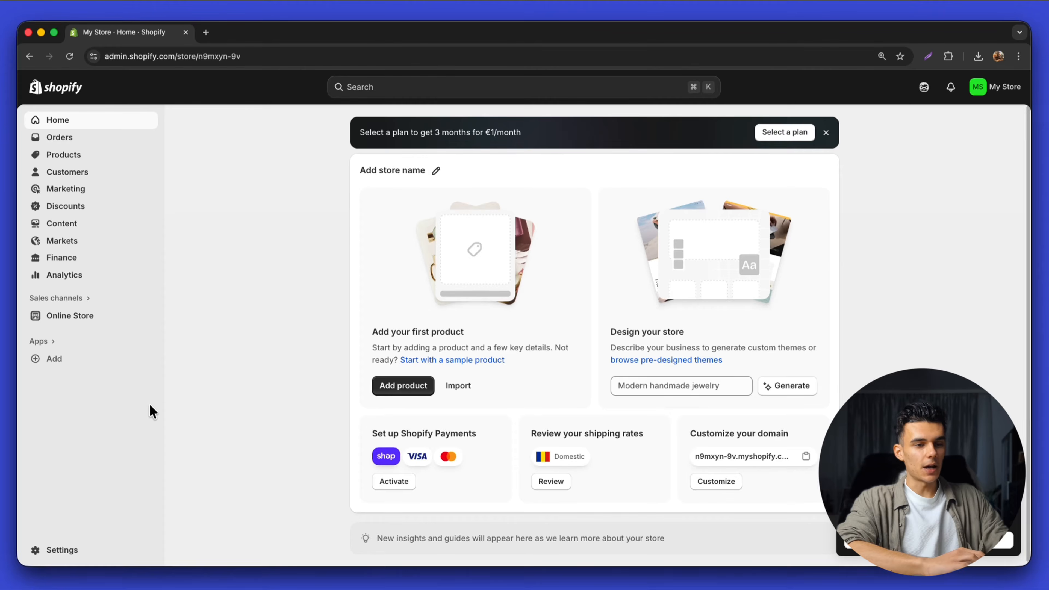
Rename the store to Materia in General settings and save
click(66, 550)
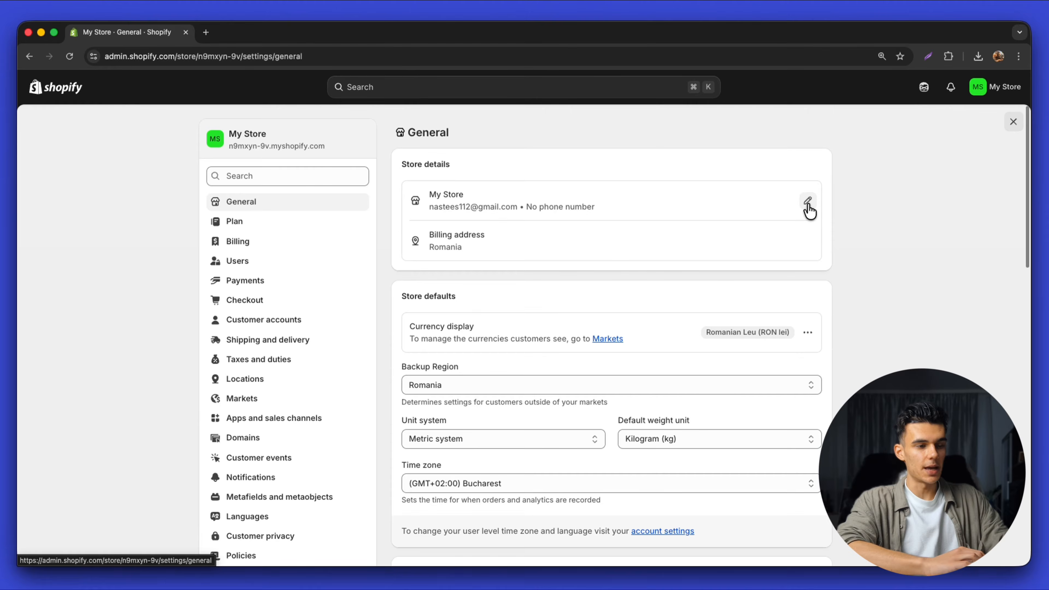
click(808, 201)
click(467, 276)
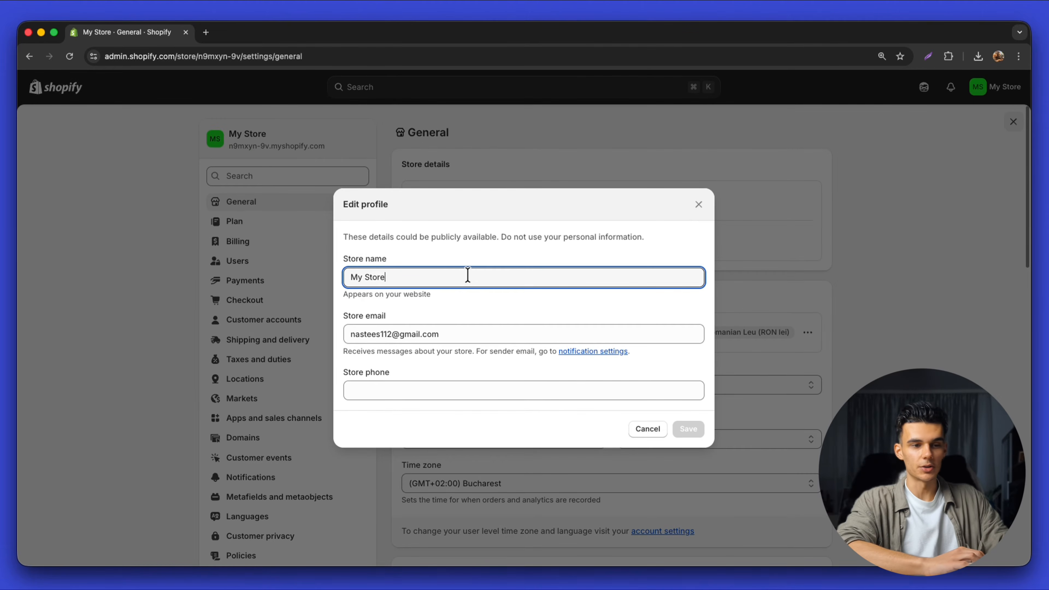
text(Materia)
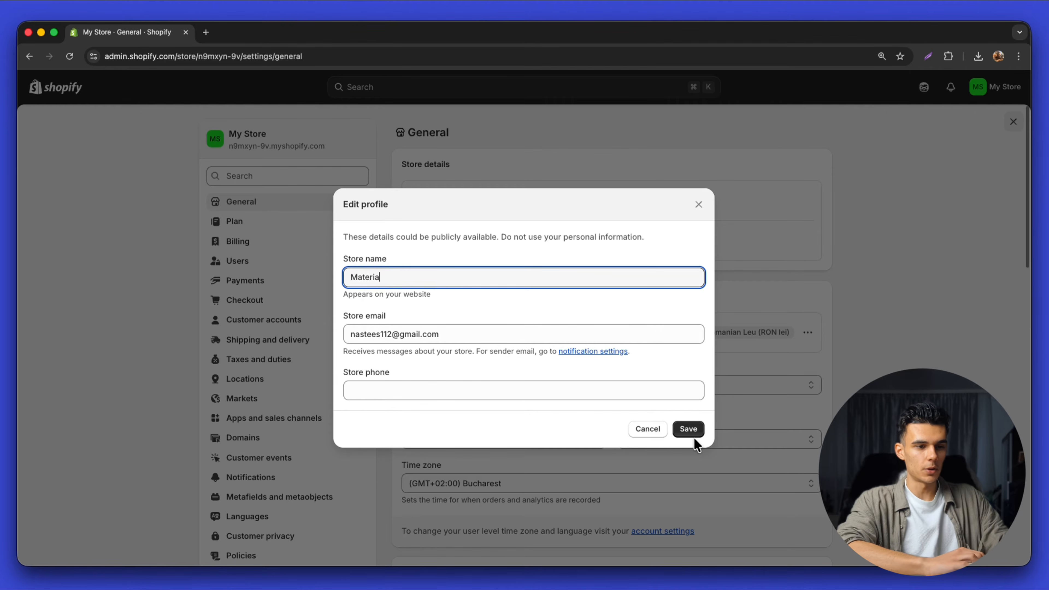
click(688, 429)
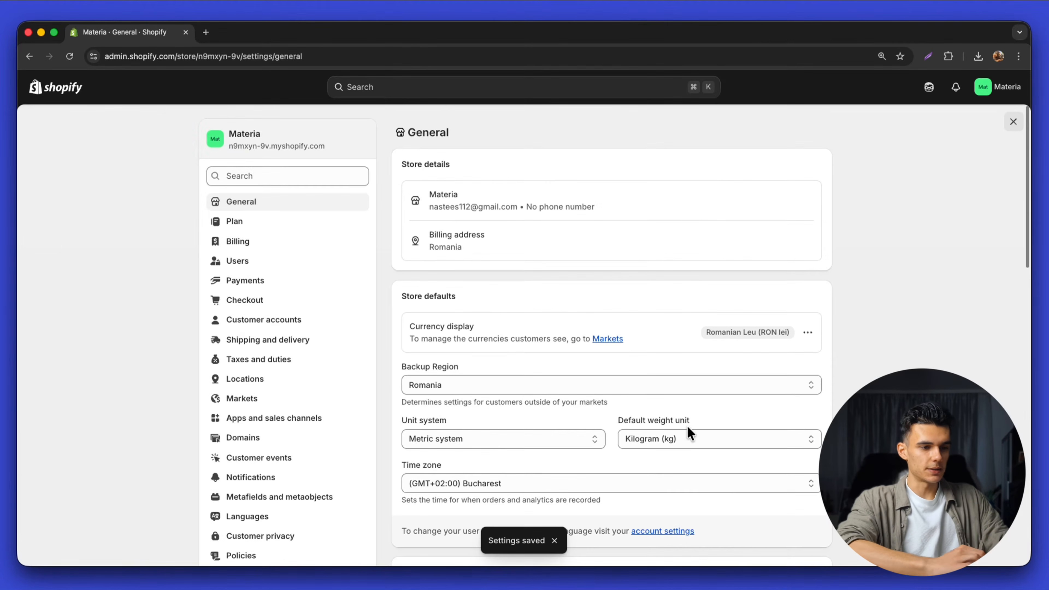
Change the store currency from Romanian Leu to US Dollar and save it
click(809, 337)
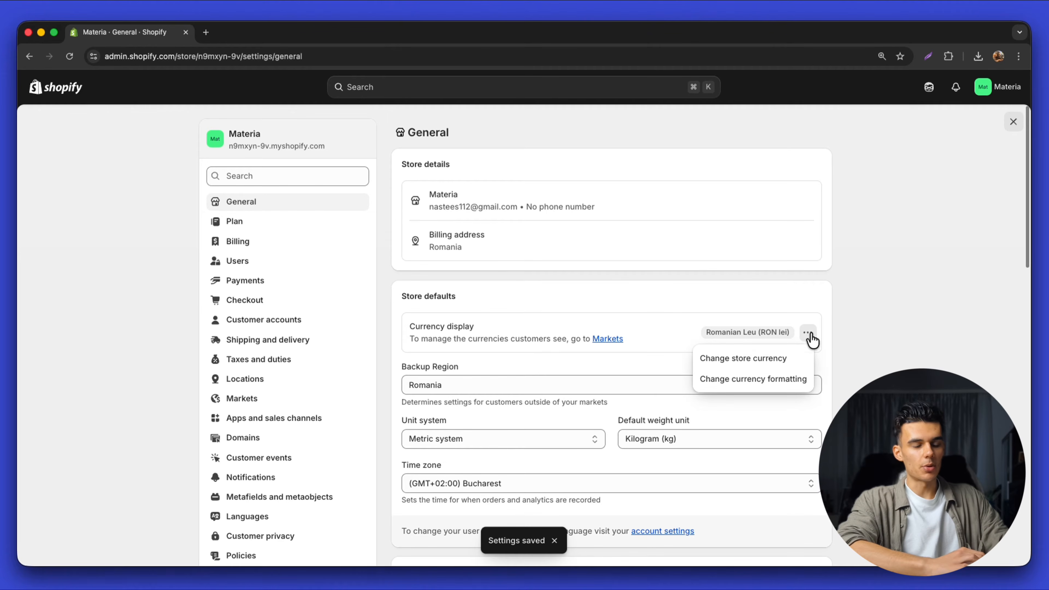
click(739, 356)
click(529, 278)
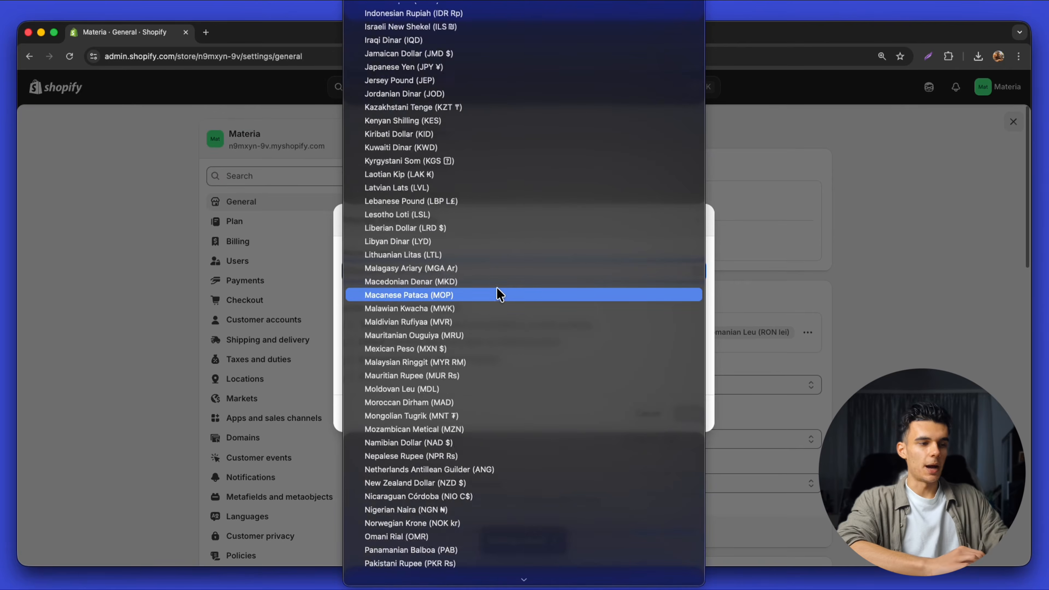
scroll(496, 293, up, 10)
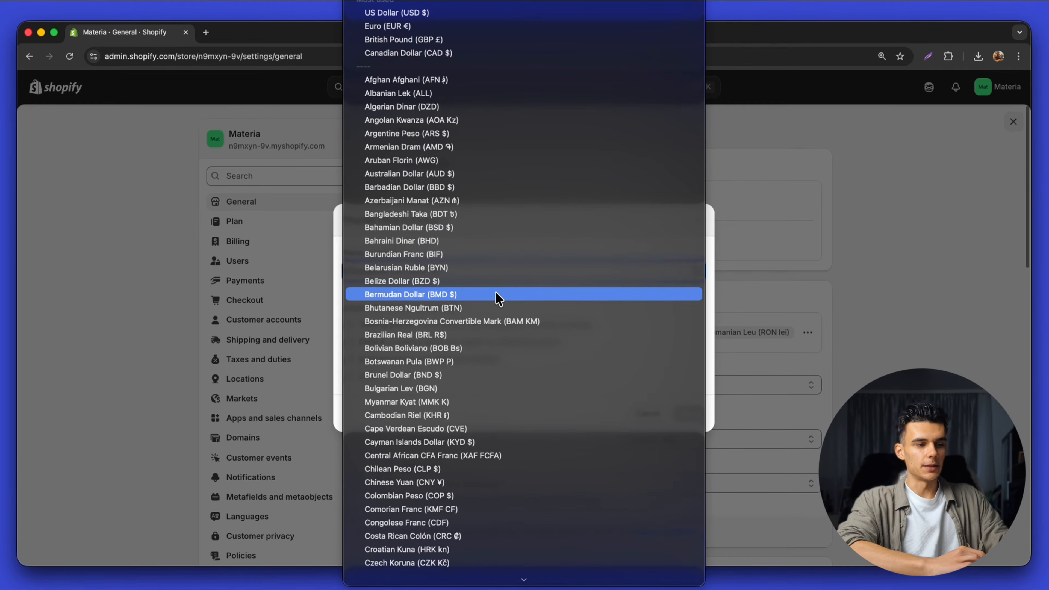
click(413, 14)
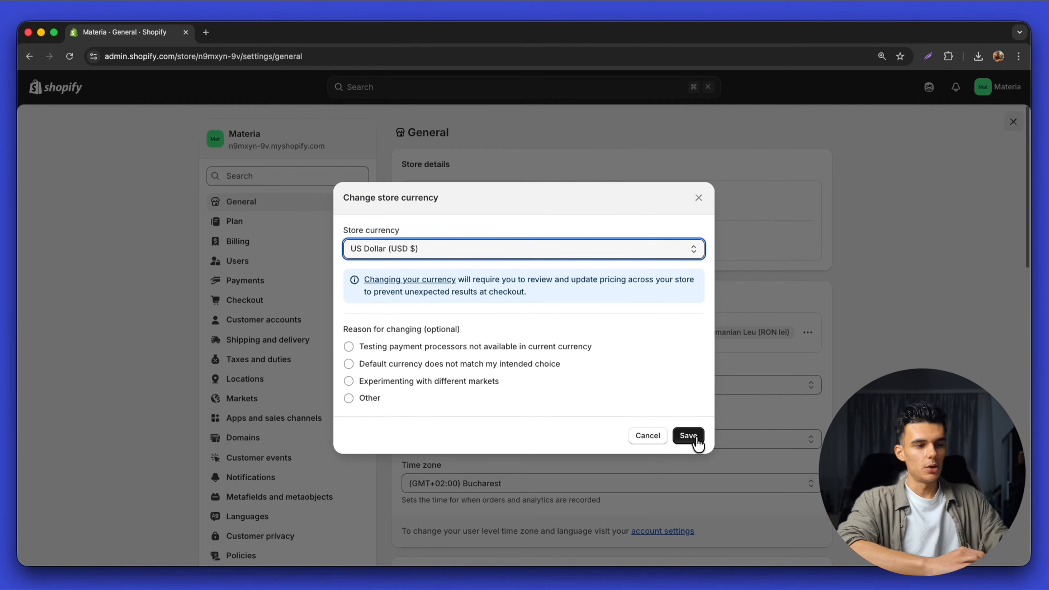
click(689, 436)
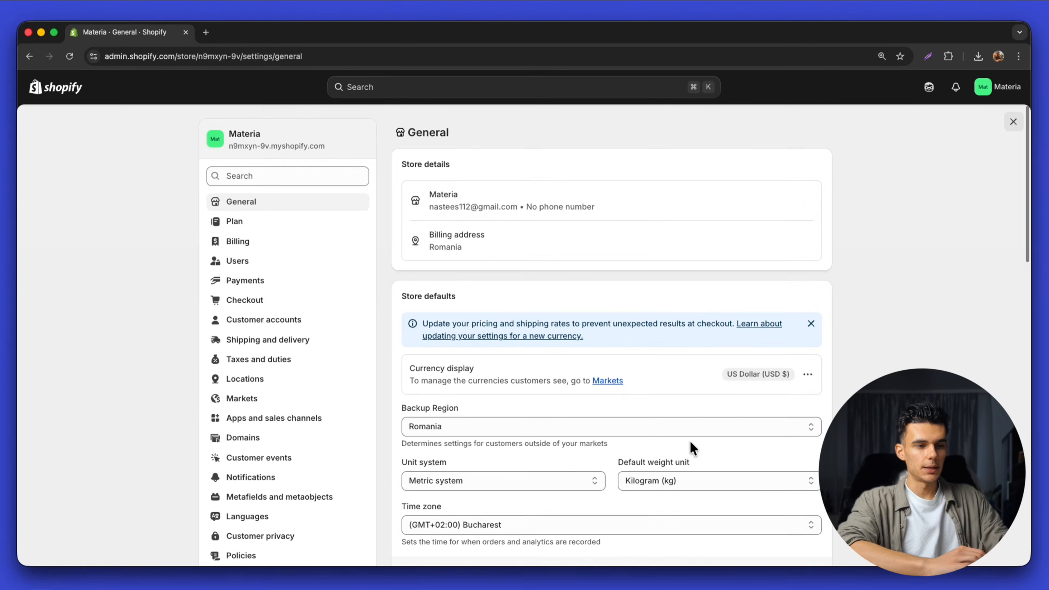
scroll(643, 409, down, 15)
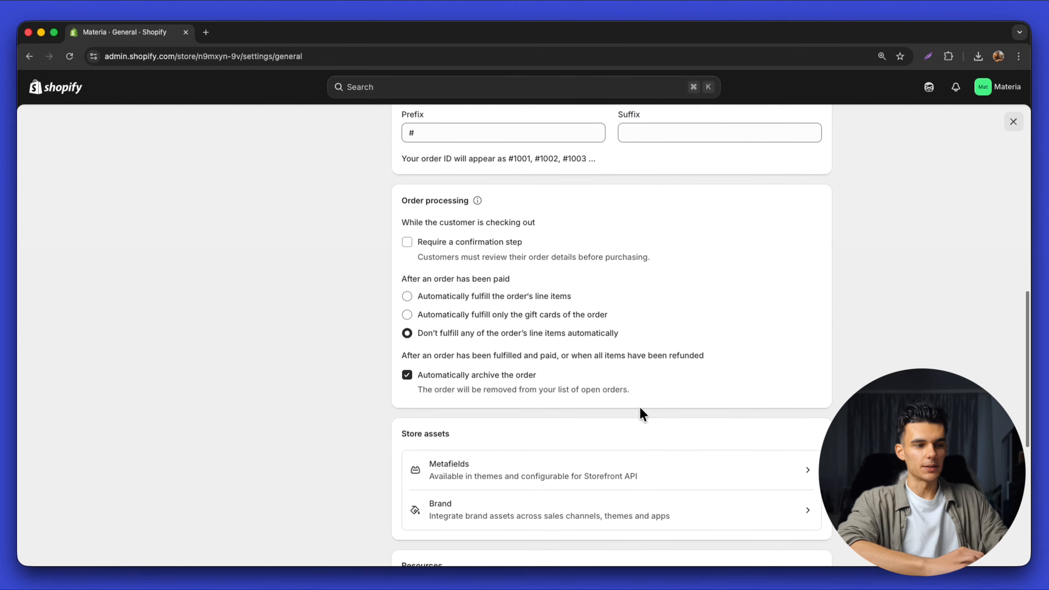
scroll(640, 410, up, 15)
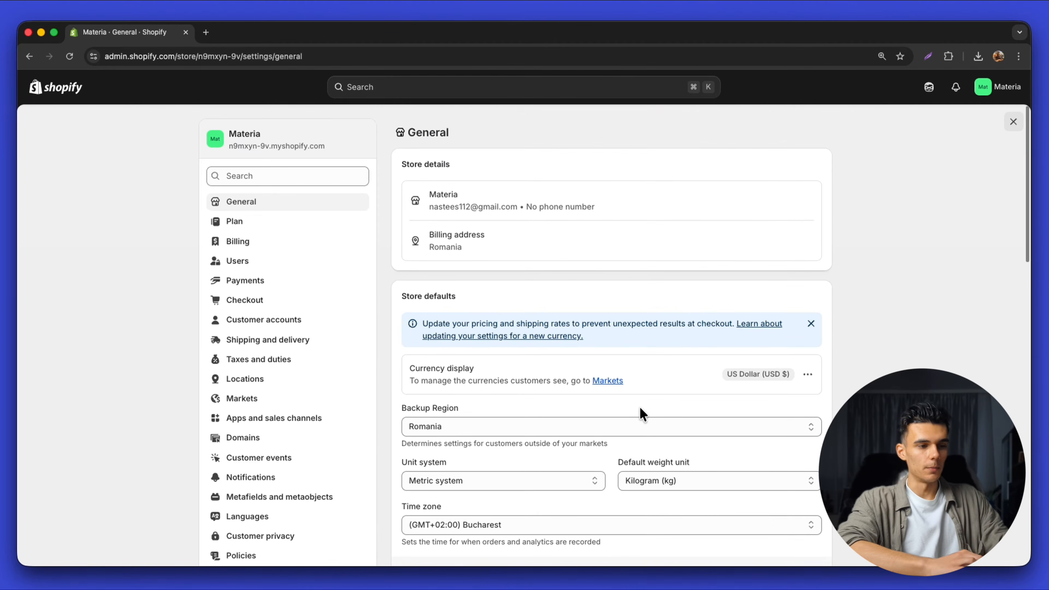
Look over the Shopify Payments account setup form from the Payments settings
click(274, 288)
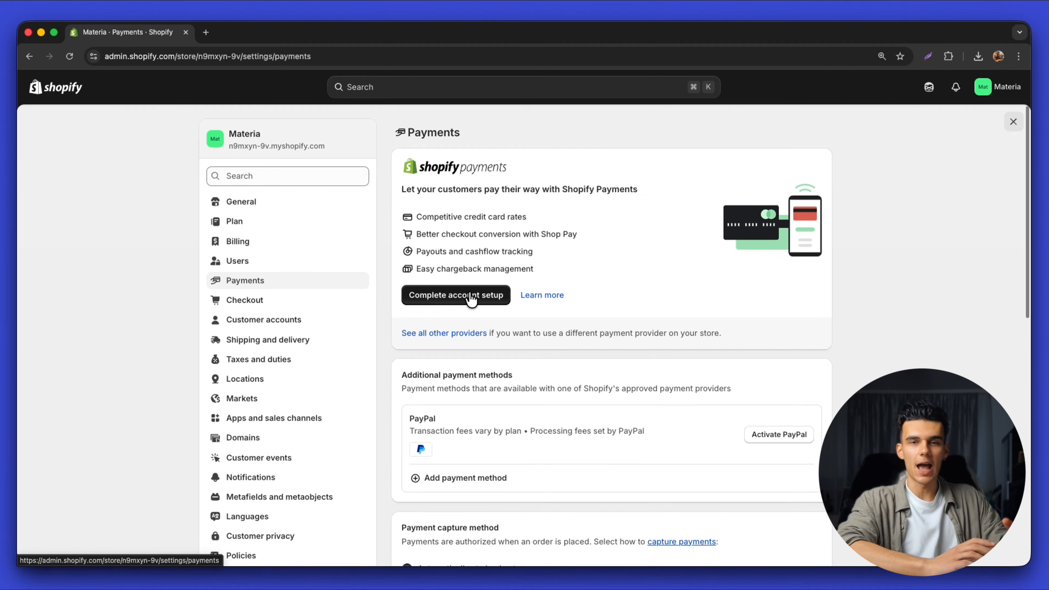
click(471, 299)
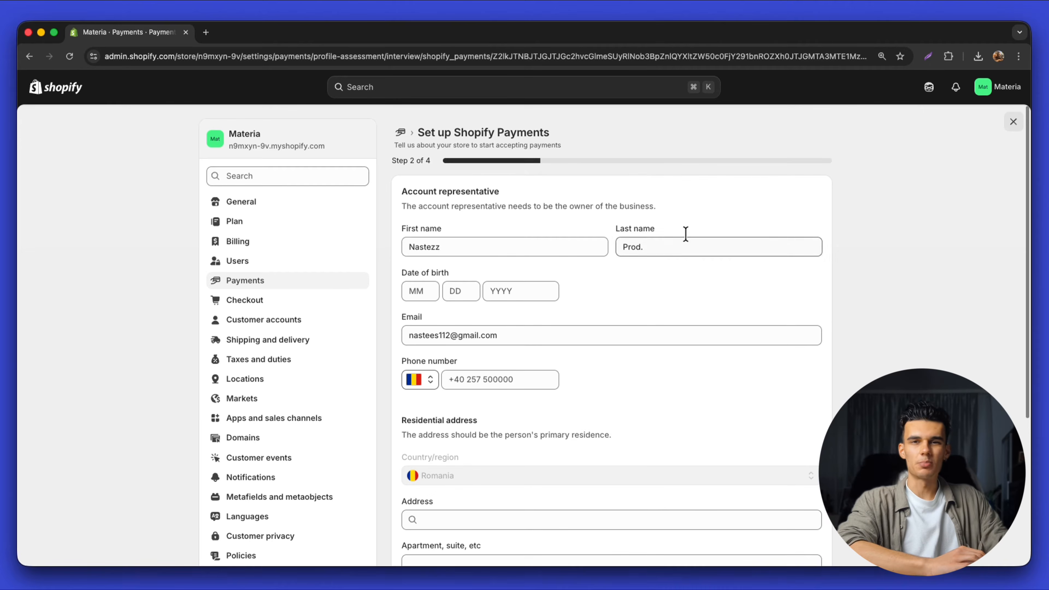
click(499, 241)
scroll(697, 352, down, 5)
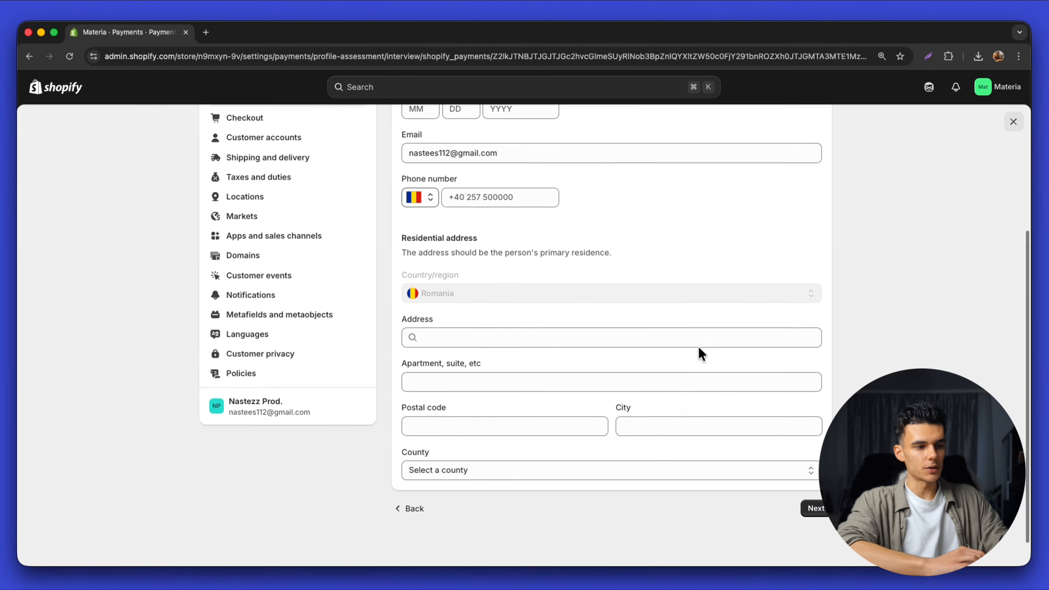
scroll(698, 347, up, 5)
Return to Payments, view the PayPal Express Checkout activation page, and come back
click(401, 134)
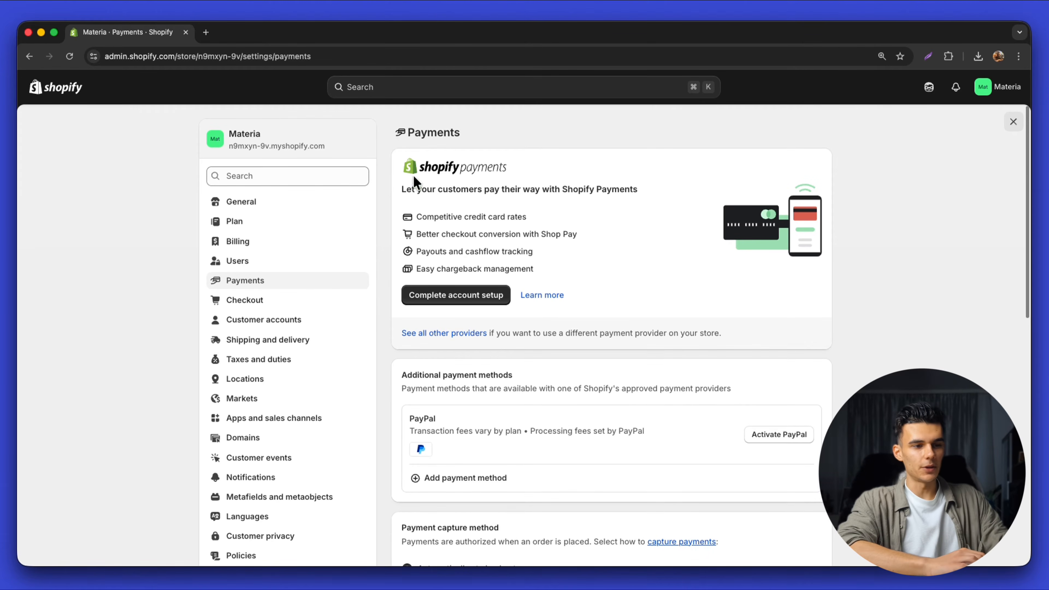
click(770, 448)
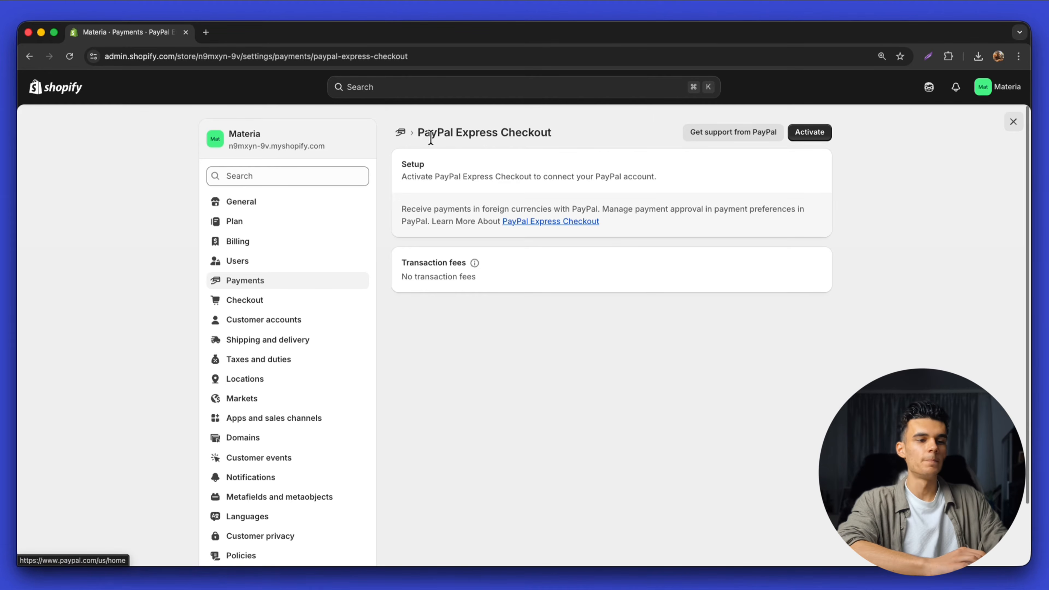
click(399, 134)
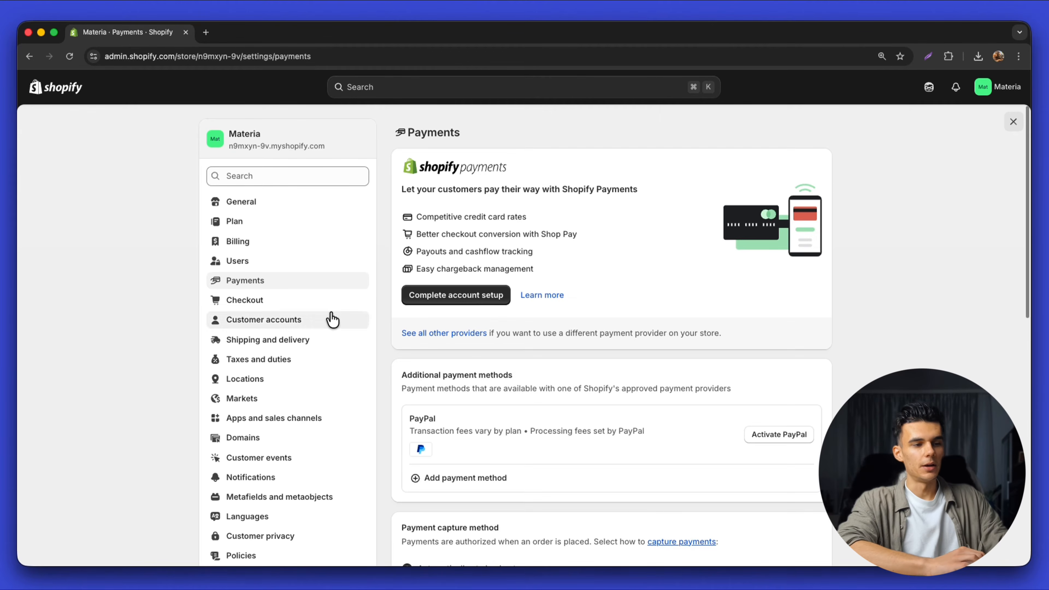
click(268, 307)
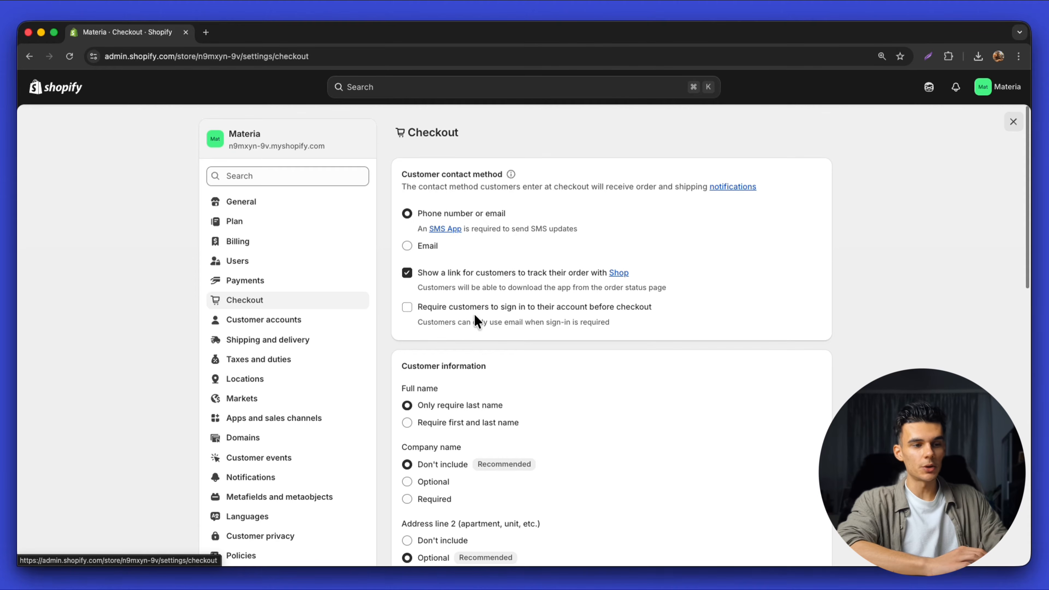
click(517, 315)
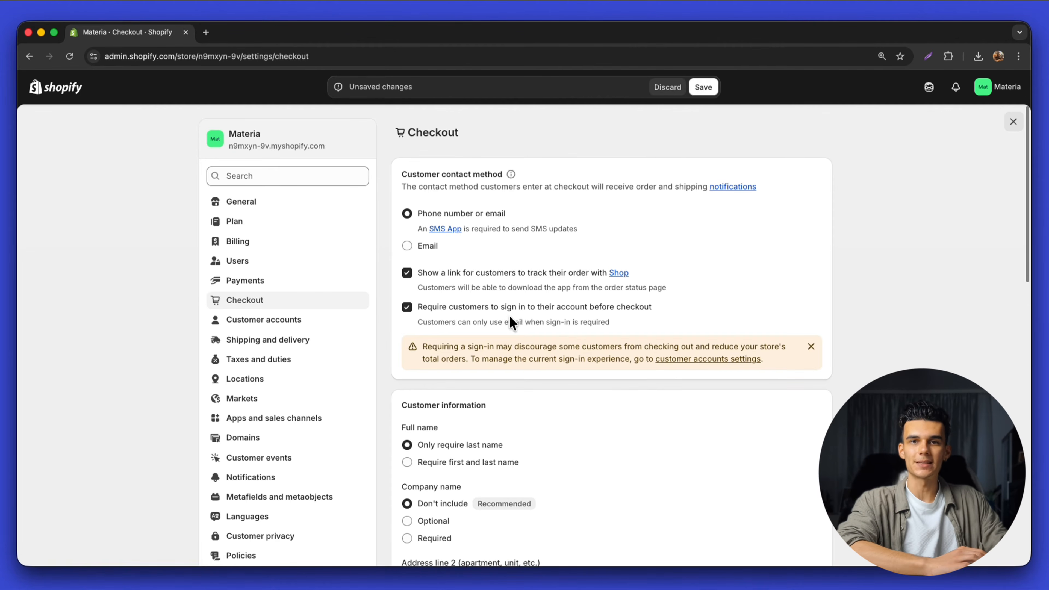
click(514, 315)
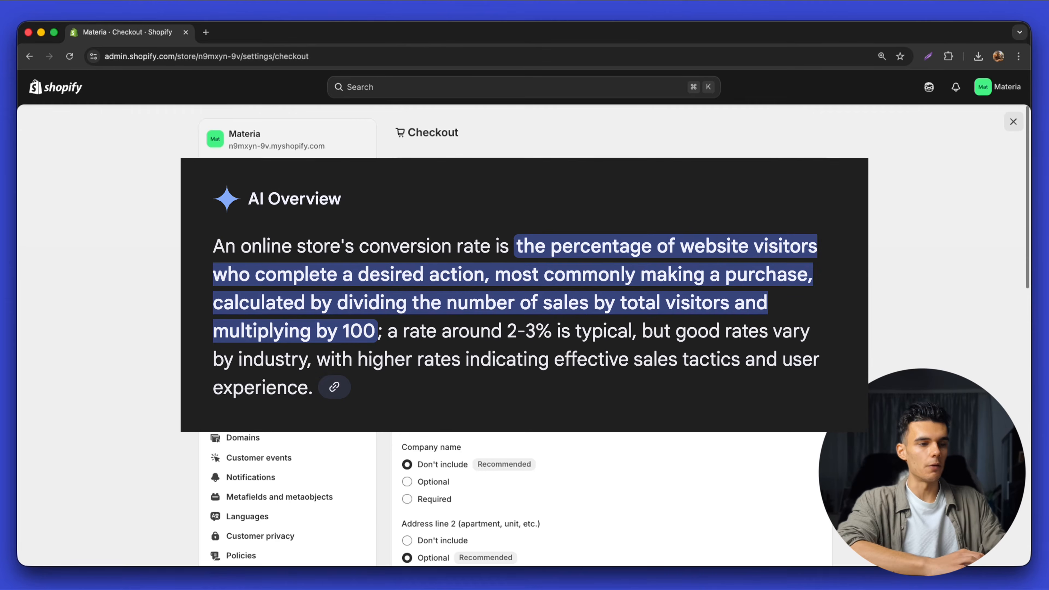
scroll(573, 429, down, 7)
scroll(481, 381, up, 5)
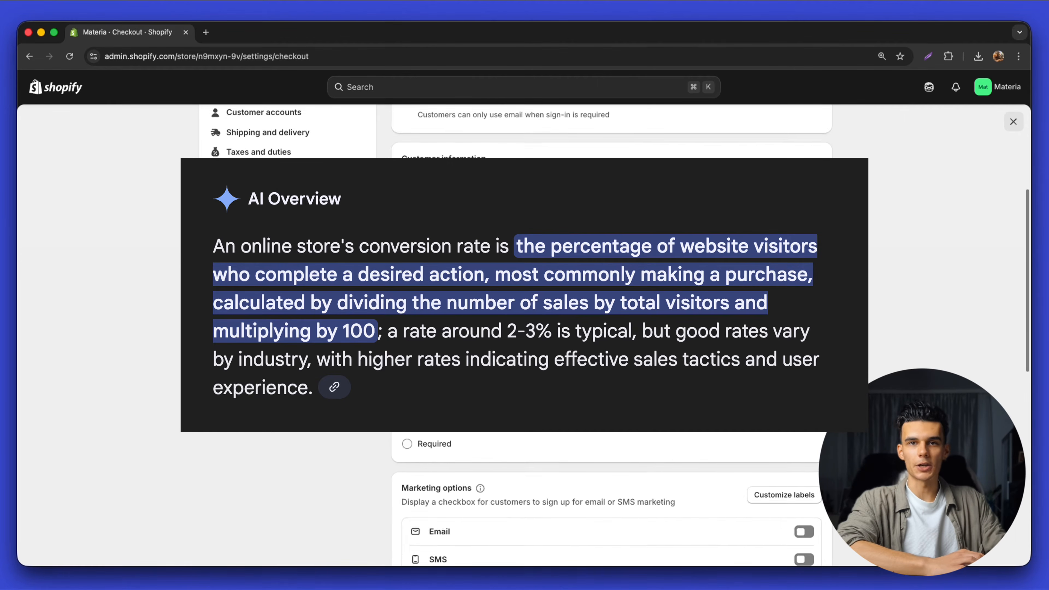
scroll(540, 345, down, 6)
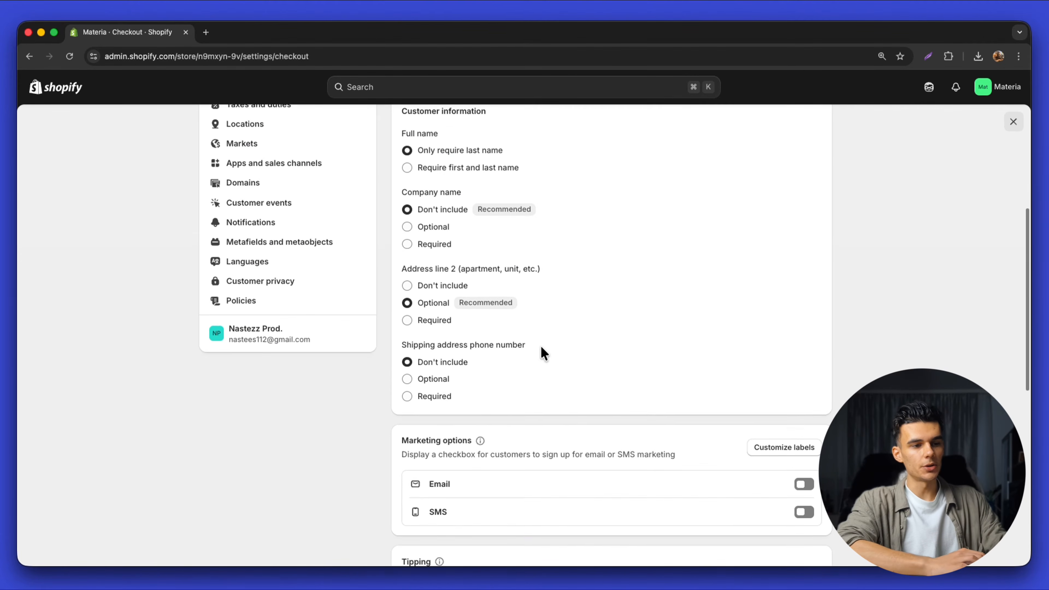
scroll(540, 347, up, 3)
scroll(504, 310, up, 3)
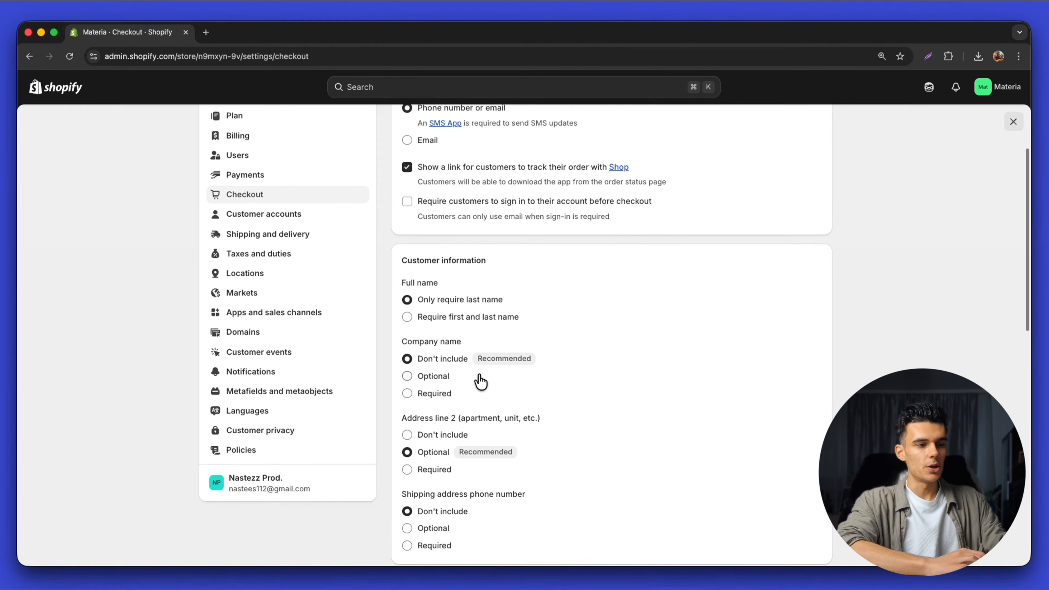
scroll(480, 381, down, 8)
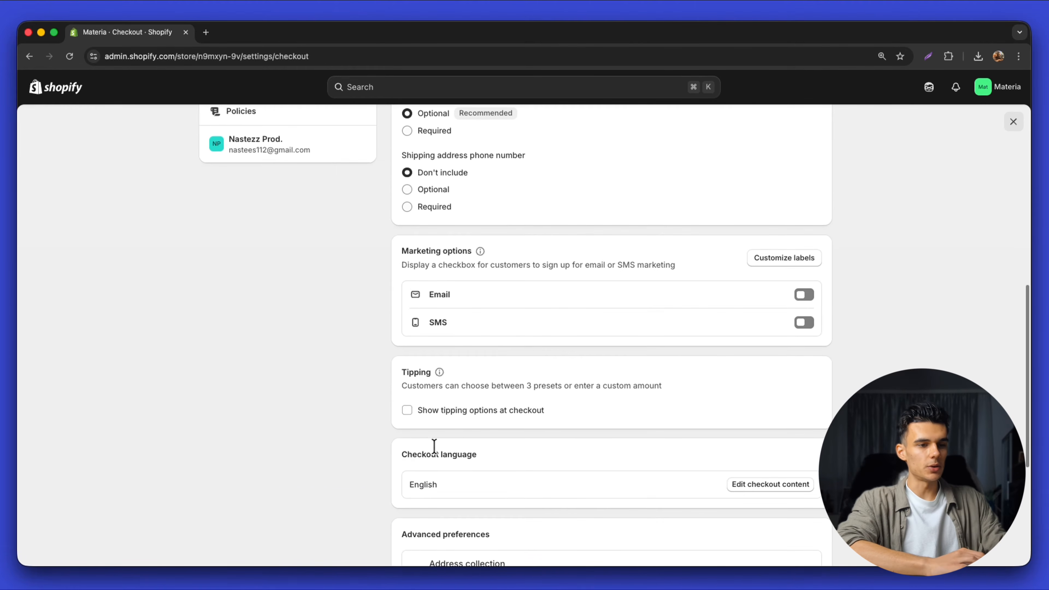
click(441, 417)
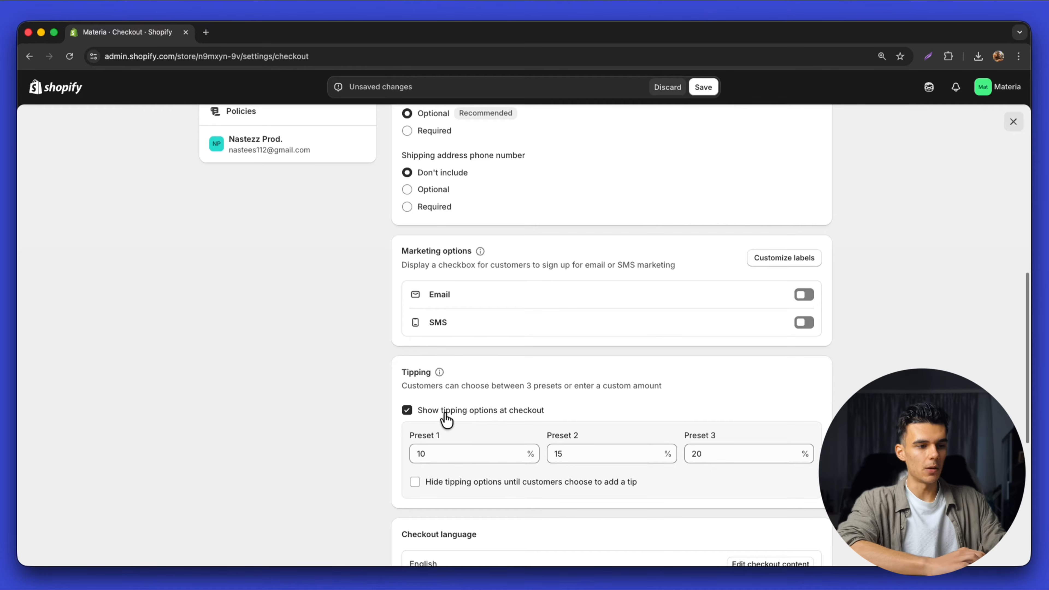
click(463, 417)
scroll(482, 364, up, 10)
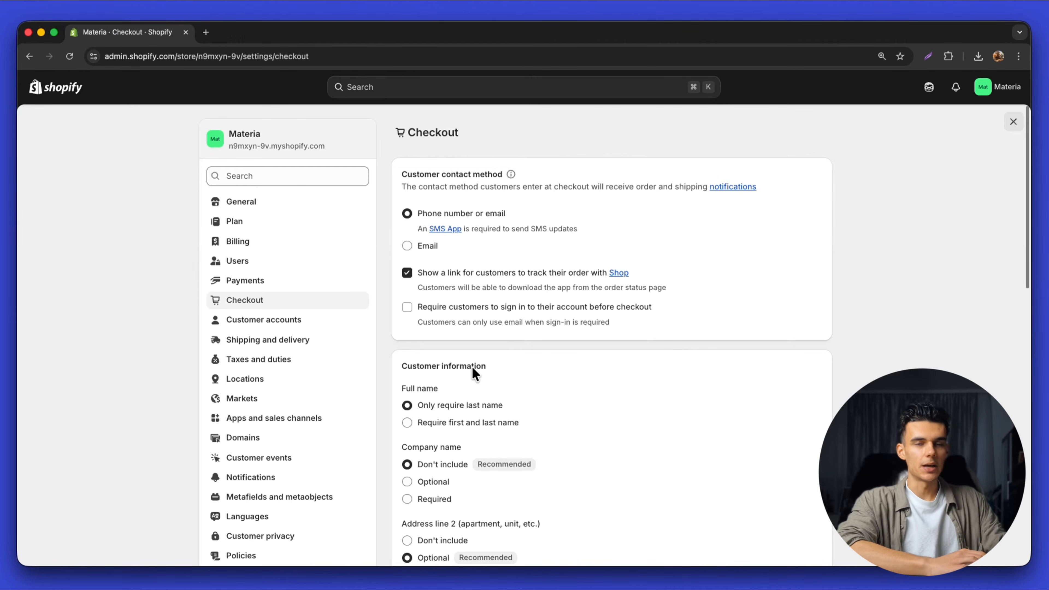
Open the General shipping profile and check the shop location rates without changes
click(304, 343)
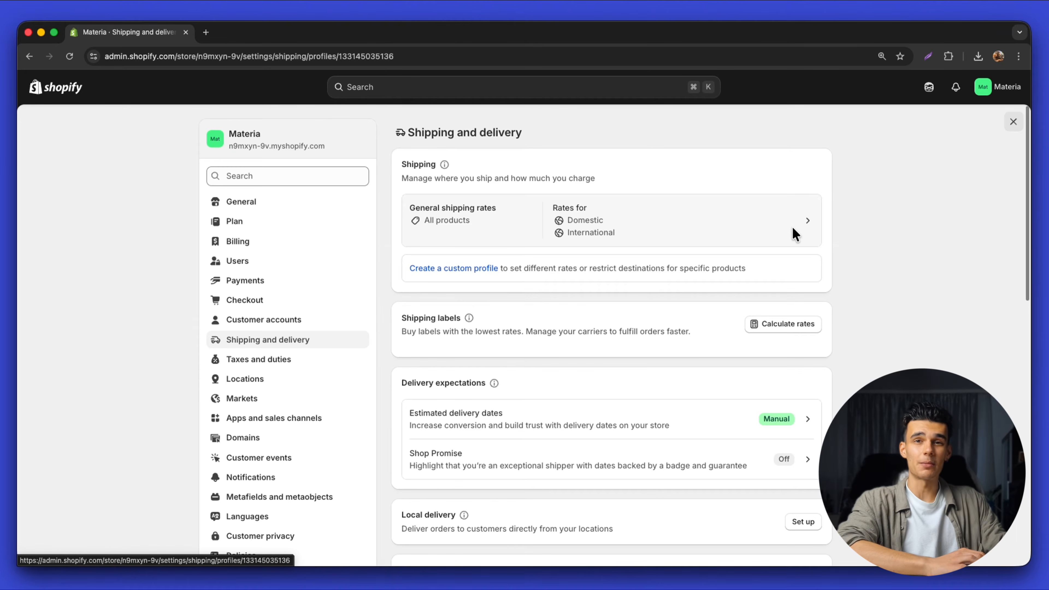
click(793, 227)
scroll(541, 347, down, 3)
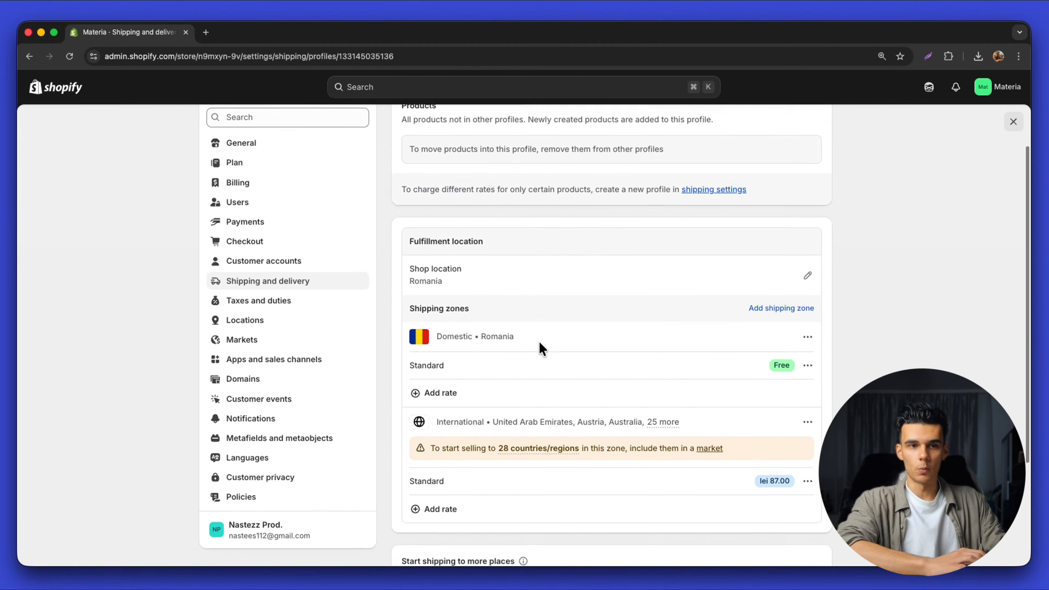
scroll(542, 348, down, 2)
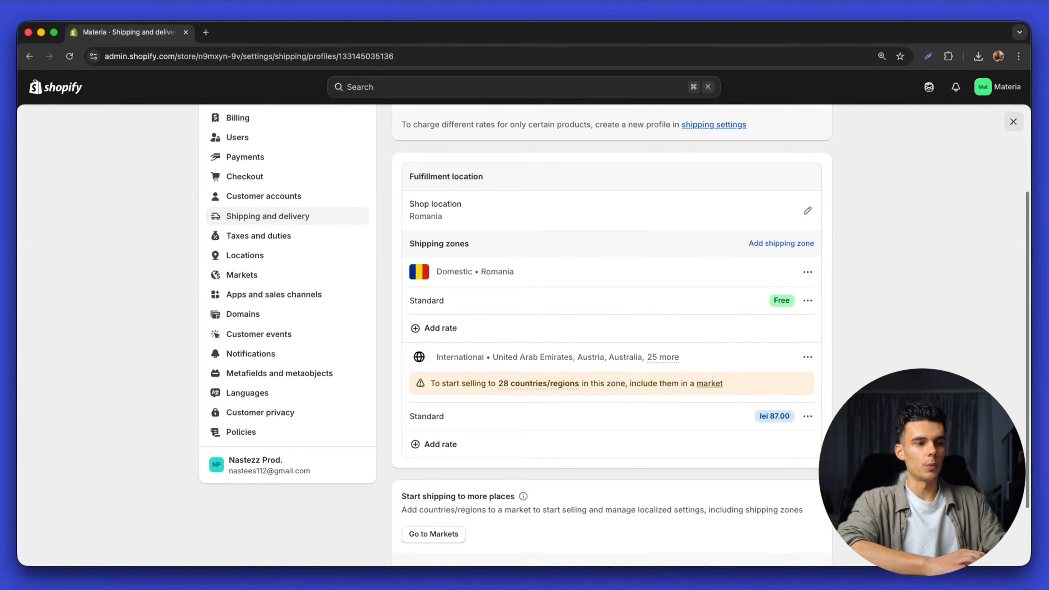
click(808, 211)
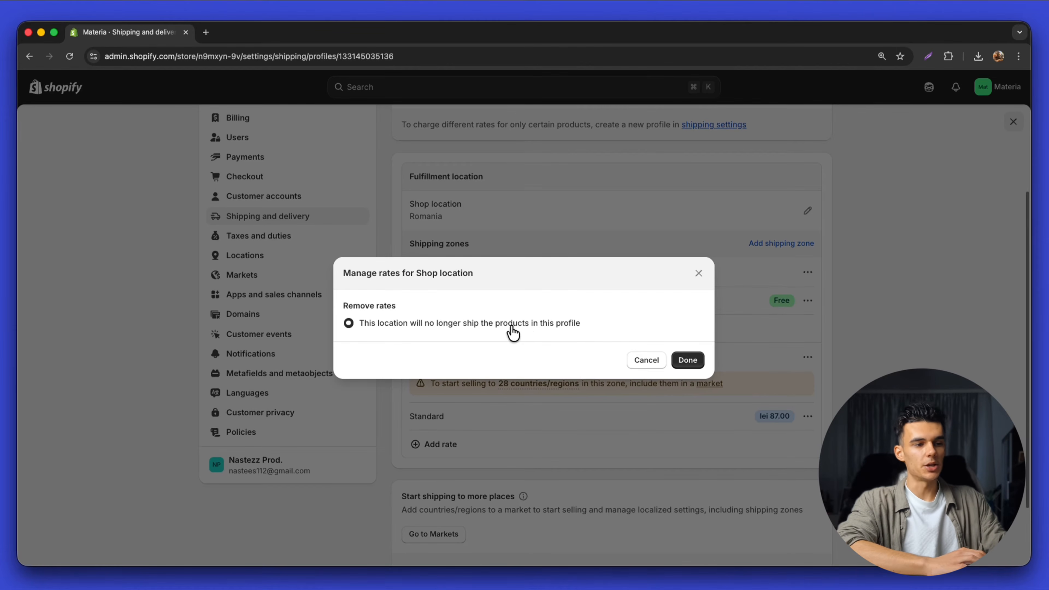
click(698, 273)
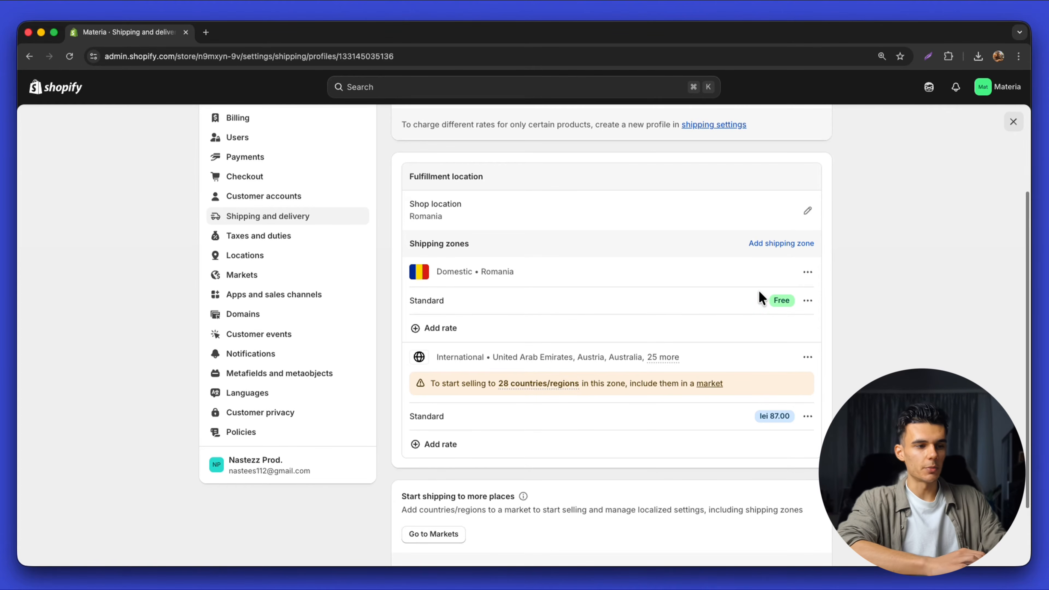
Set the domestic Standard rate to lei 5.00 and international Standard to lei 10.00
click(806, 301)
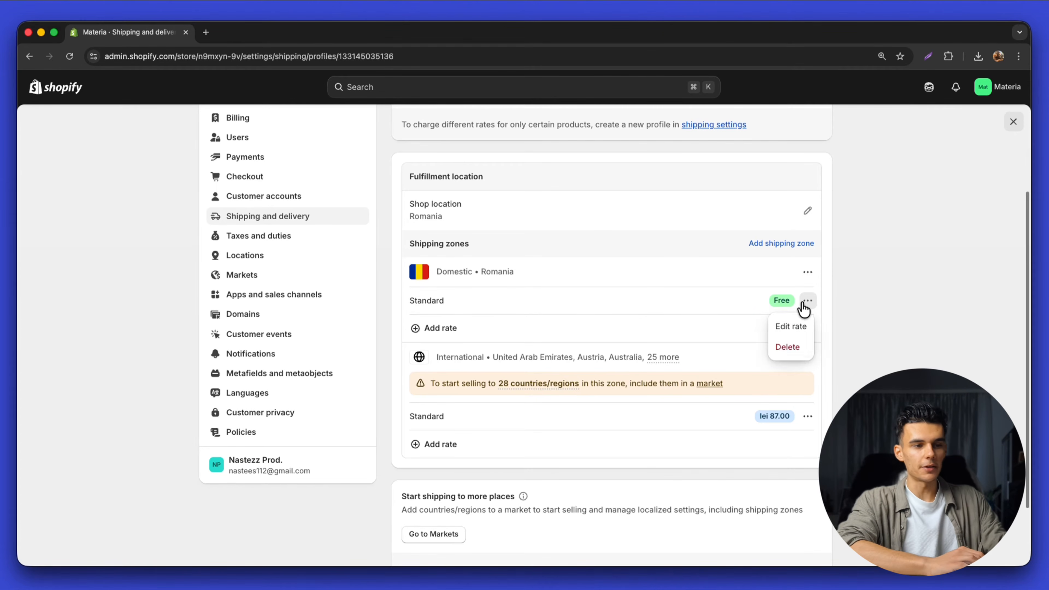
click(790, 326)
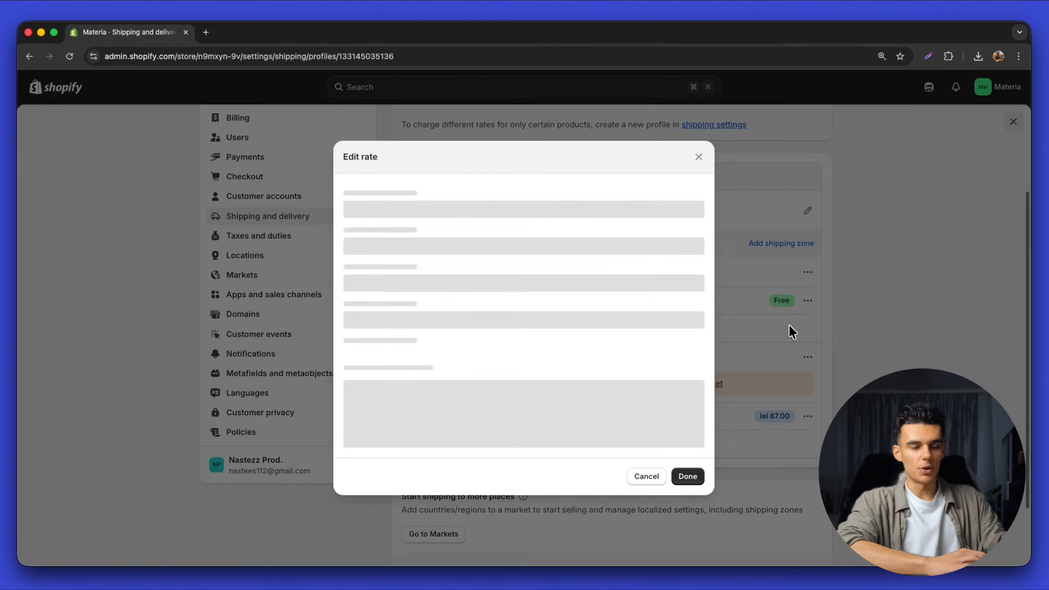
click(439, 333)
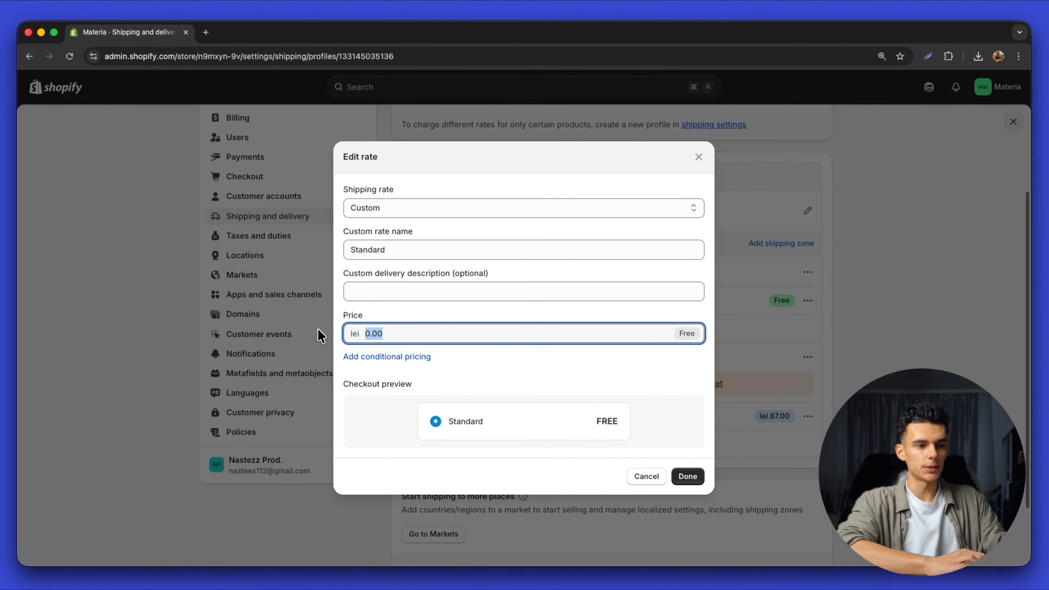
click(697, 481)
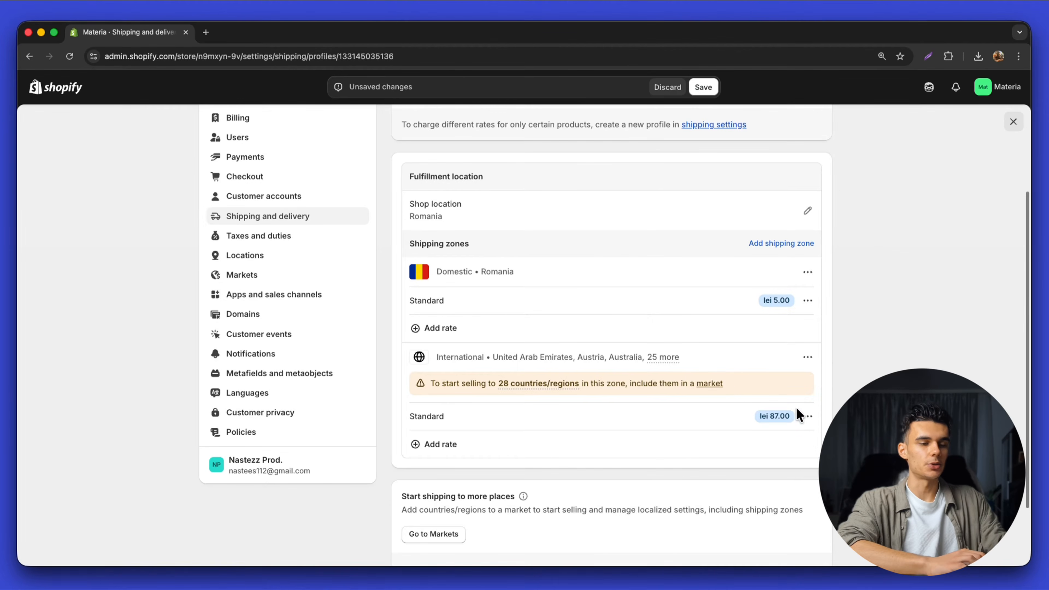
click(784, 443)
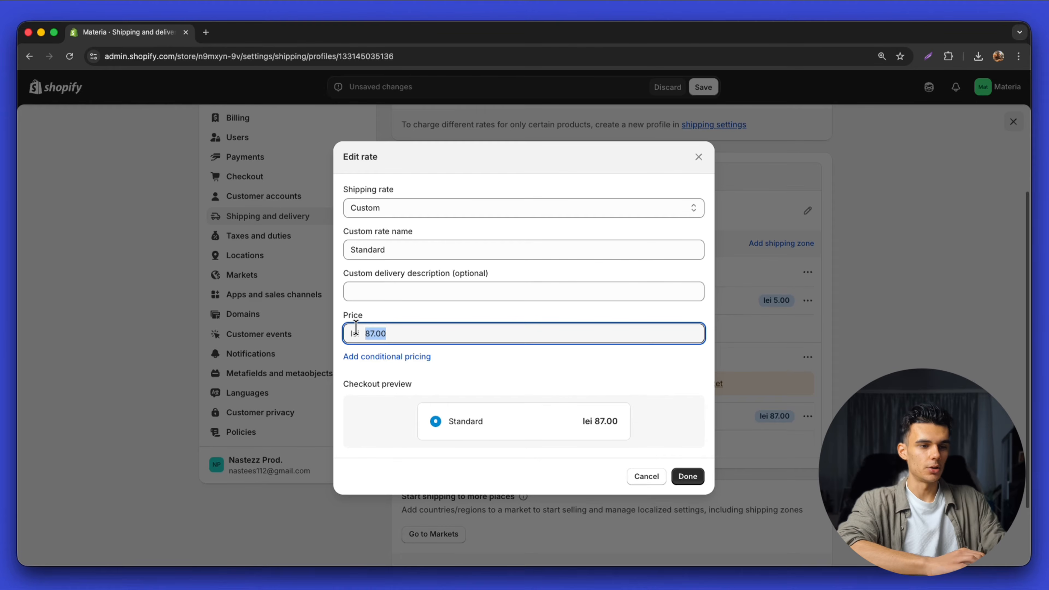
click(693, 471)
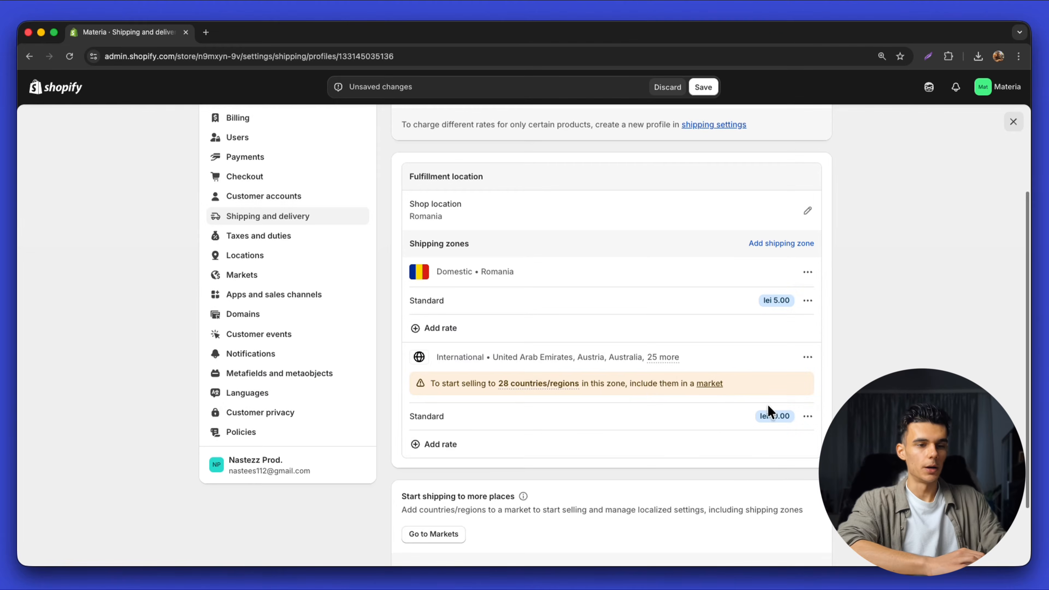
Recheck both Standard rates and save the shipping profile
click(787, 328)
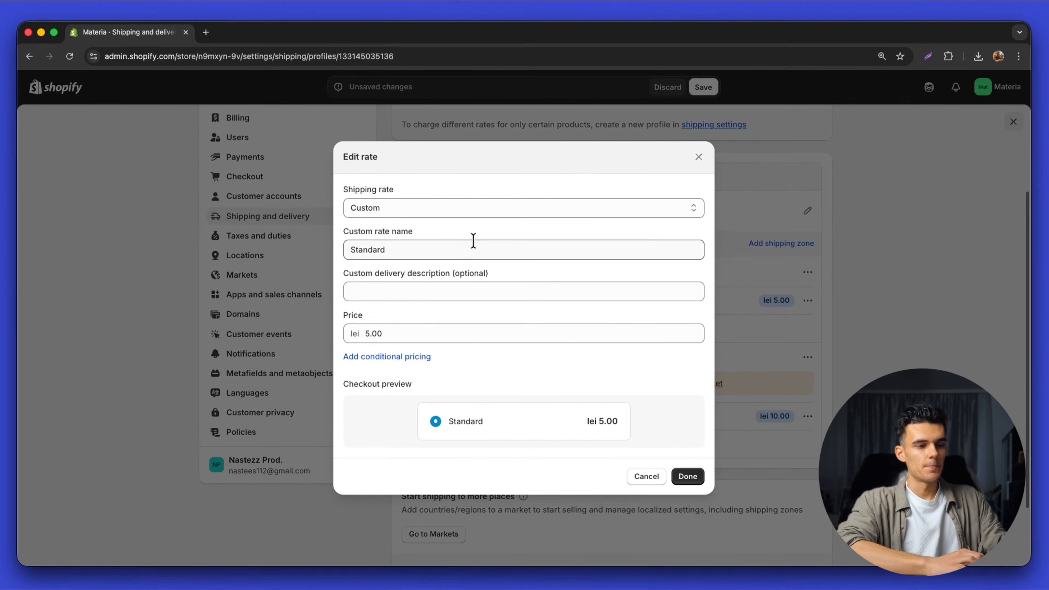
click(698, 479)
click(808, 416)
click(782, 438)
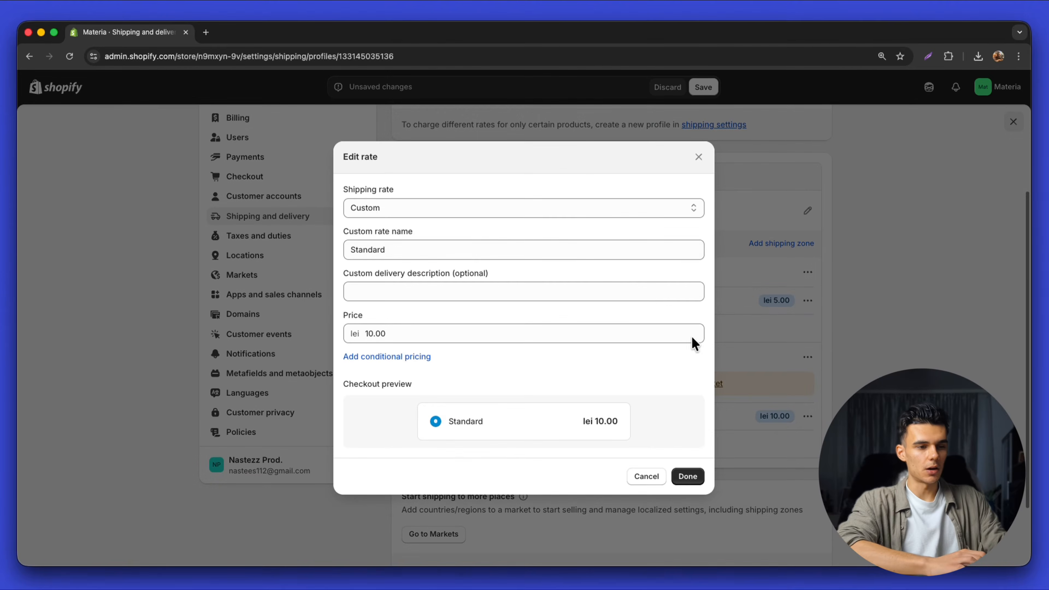
click(643, 477)
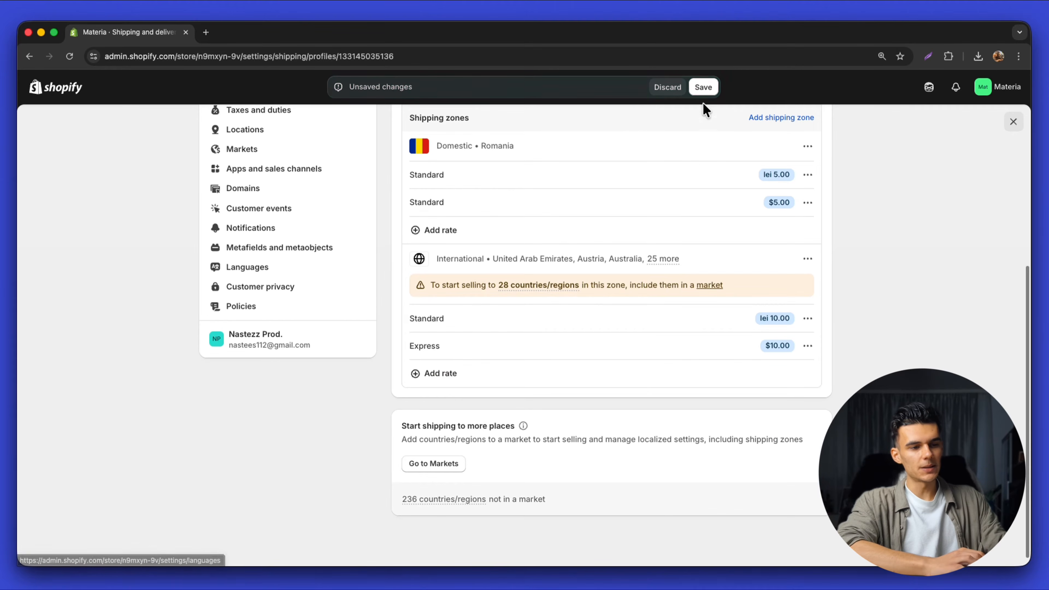
click(703, 92)
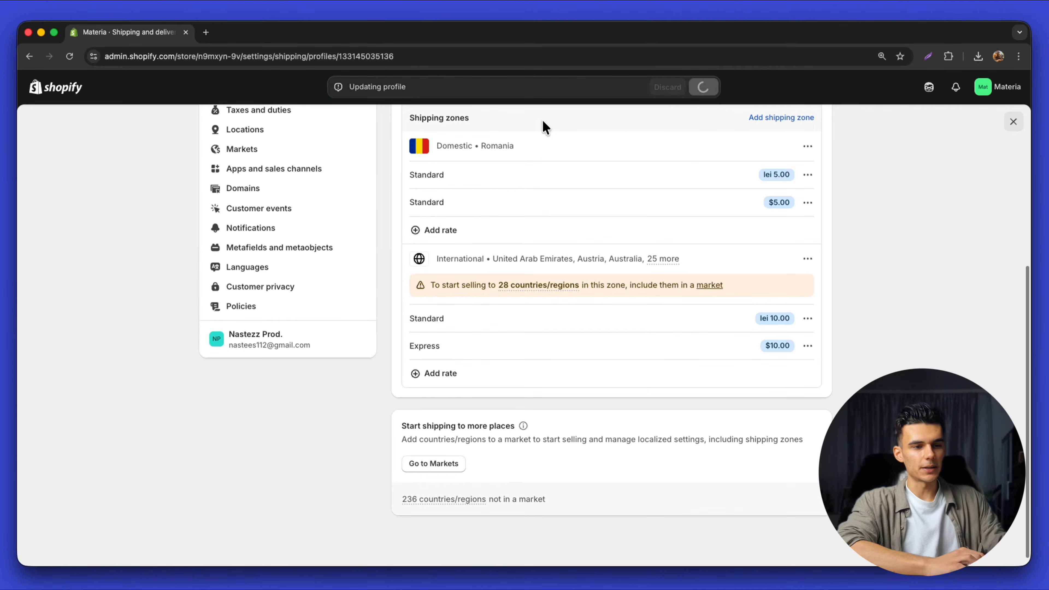
Fill the Terms of service policy with the template text and publish it
click(287, 309)
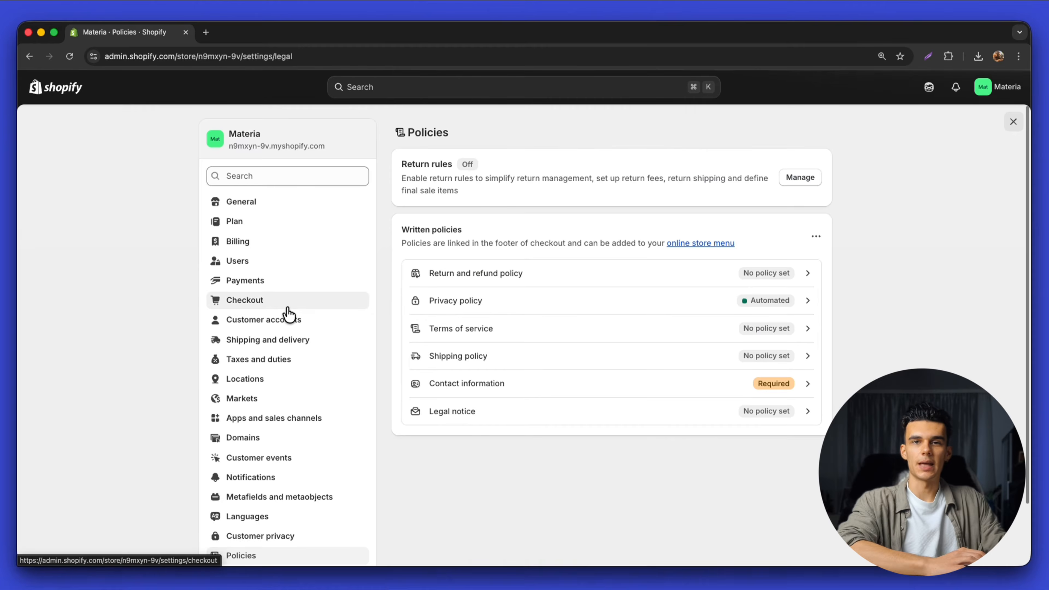
scroll(536, 281, down, 3)
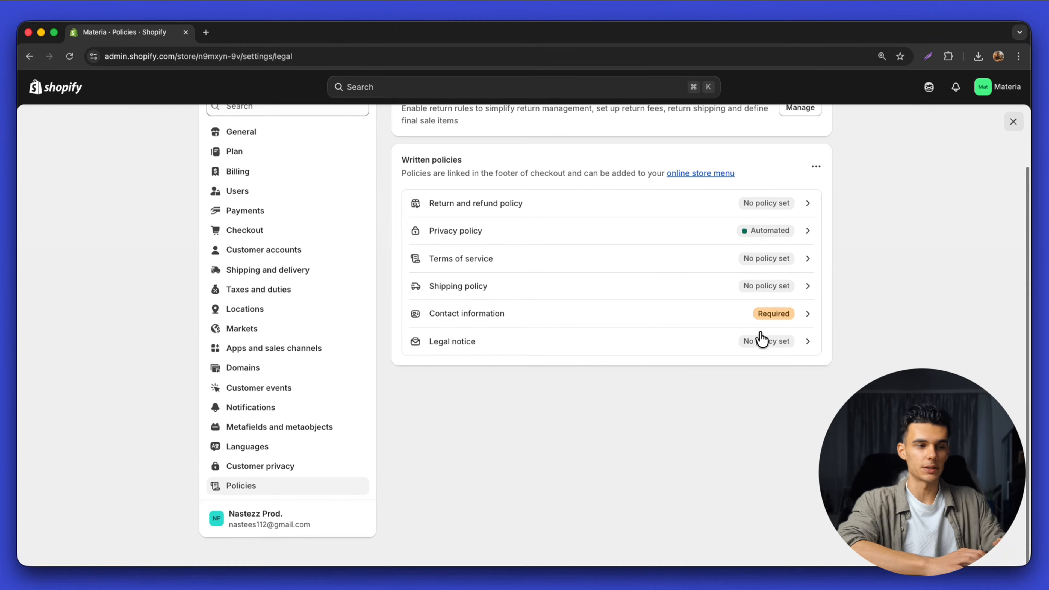
click(627, 264)
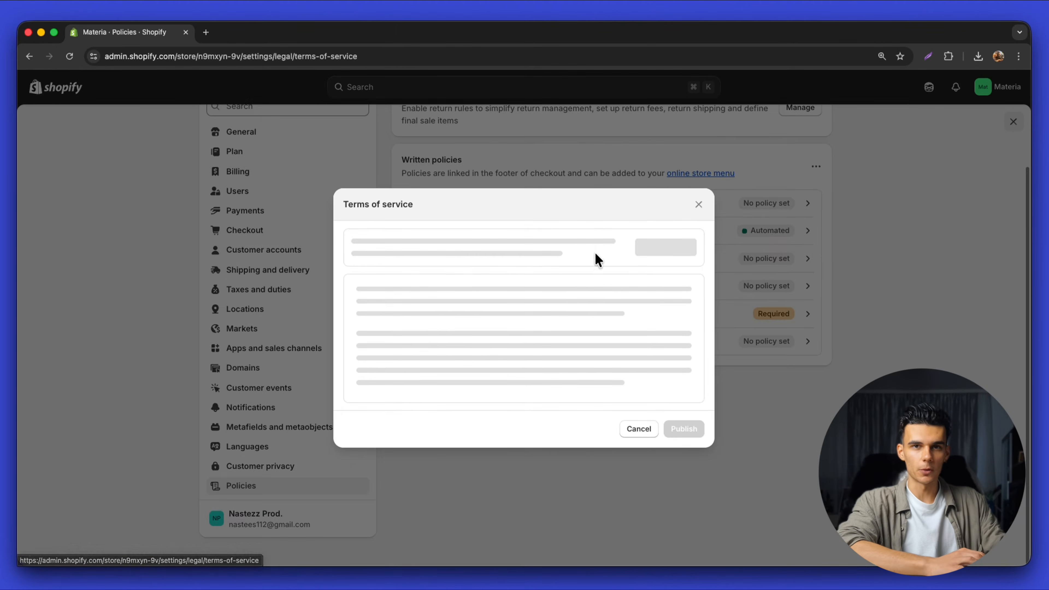
click(663, 255)
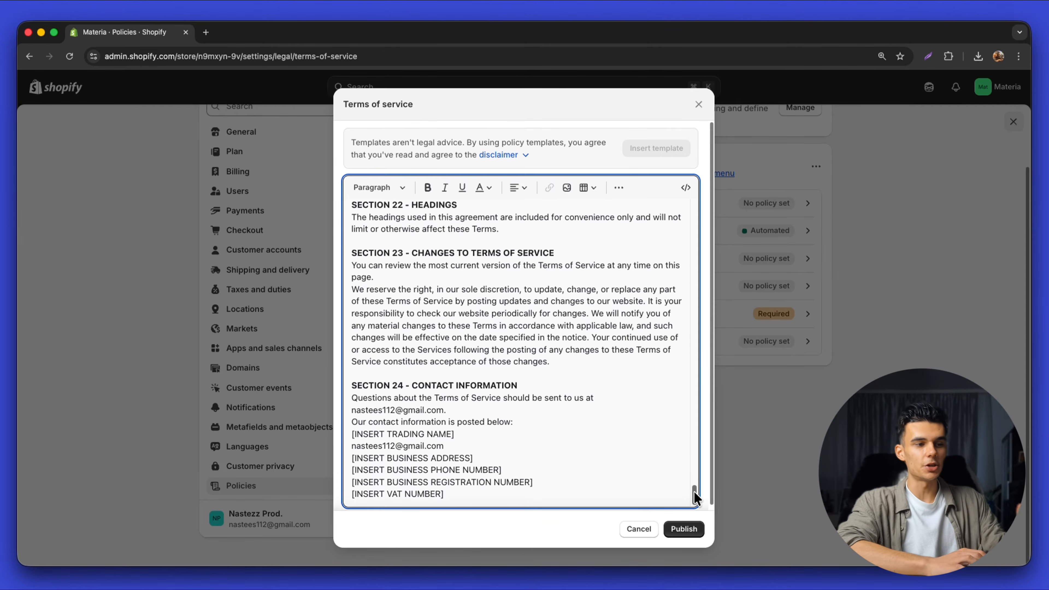
mouse_move(694, 497)
mouse_down()
mouse_move(702, 383)
mouse_move(689, 211)
mouse_move(704, 496)
mouse_up()
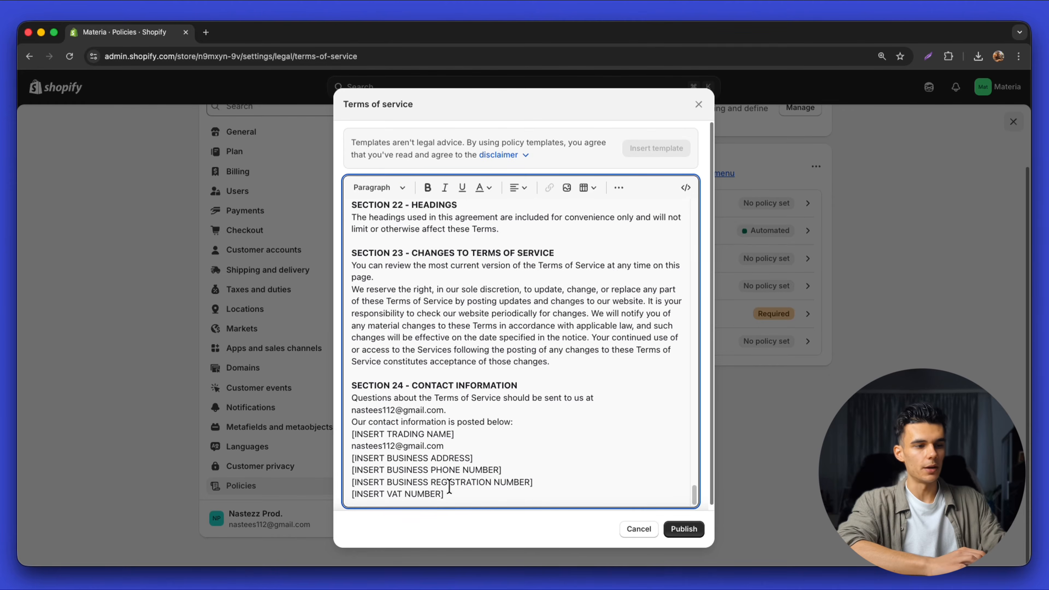
drag(449, 487, 360, 390)
click(689, 529)
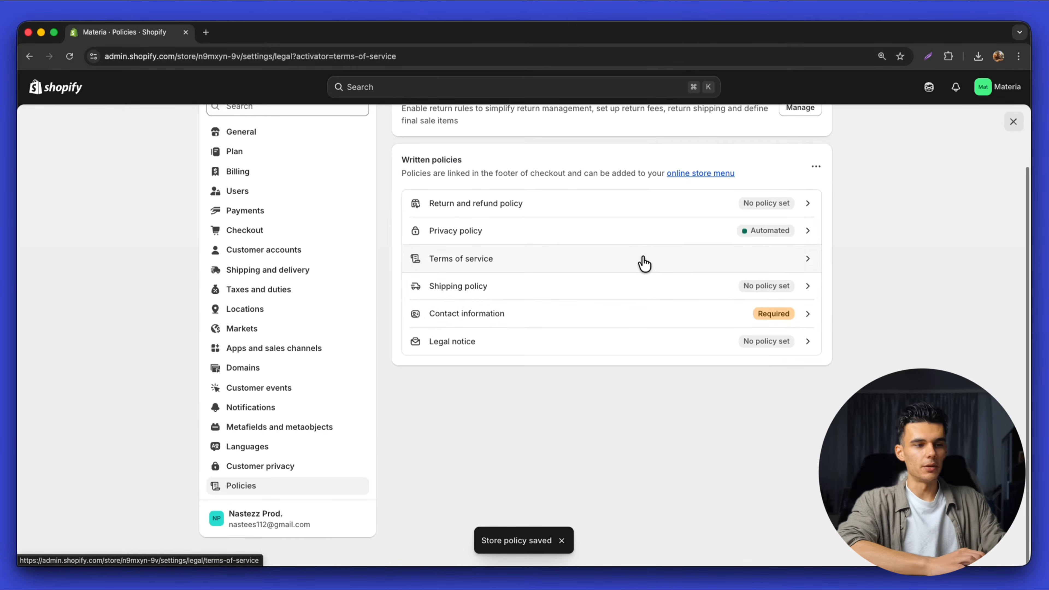
Publish the Return and refund policy from its template and close Settings
click(642, 257)
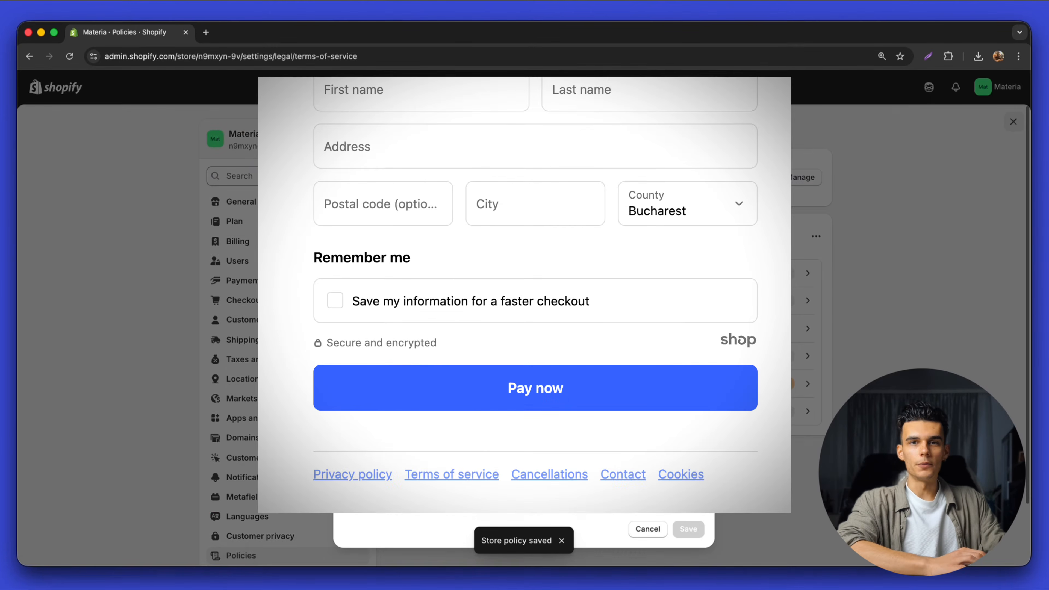
click(647, 529)
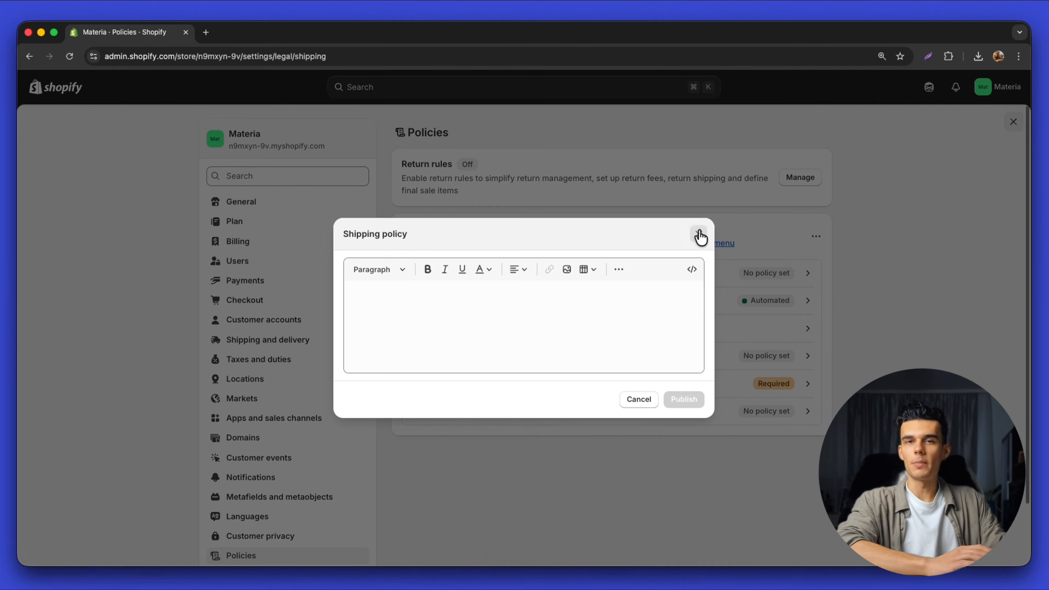
click(698, 232)
click(718, 276)
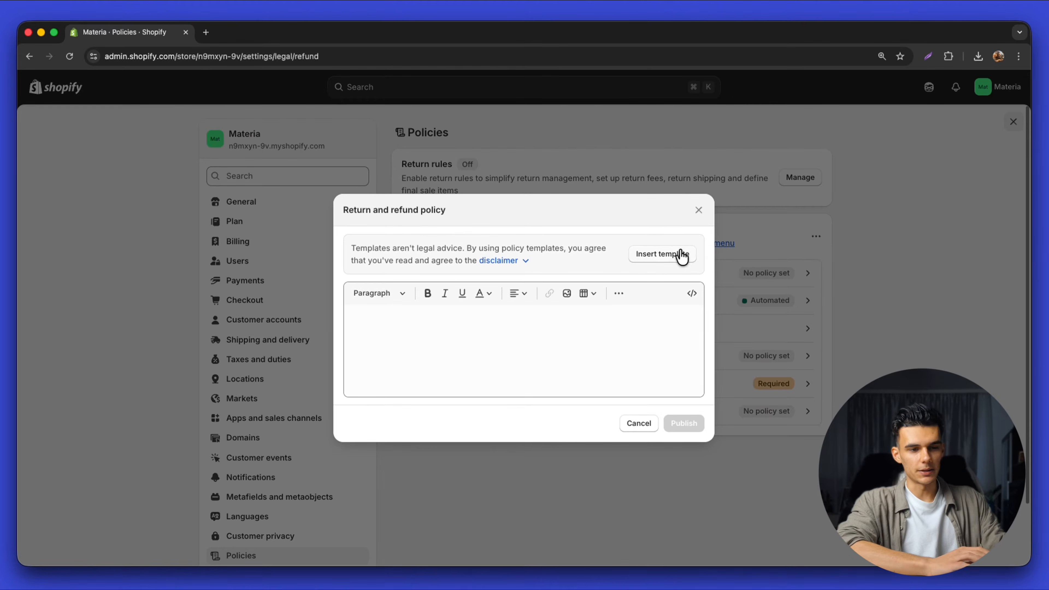
click(679, 256)
click(693, 533)
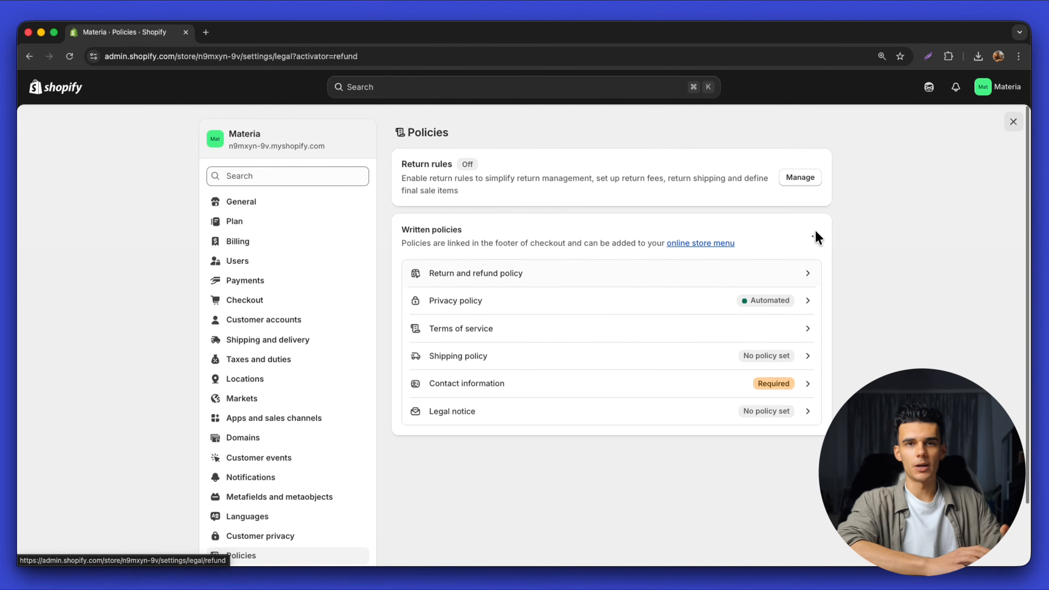
click(1014, 124)
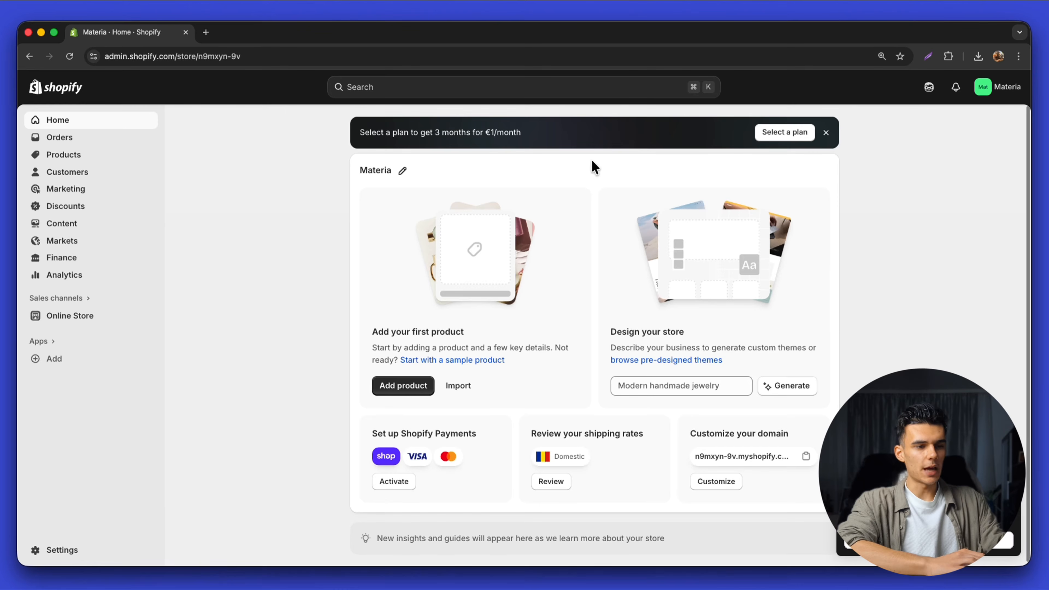
Browse the Online Store themes page and look over the Horizon theme's options
click(63, 326)
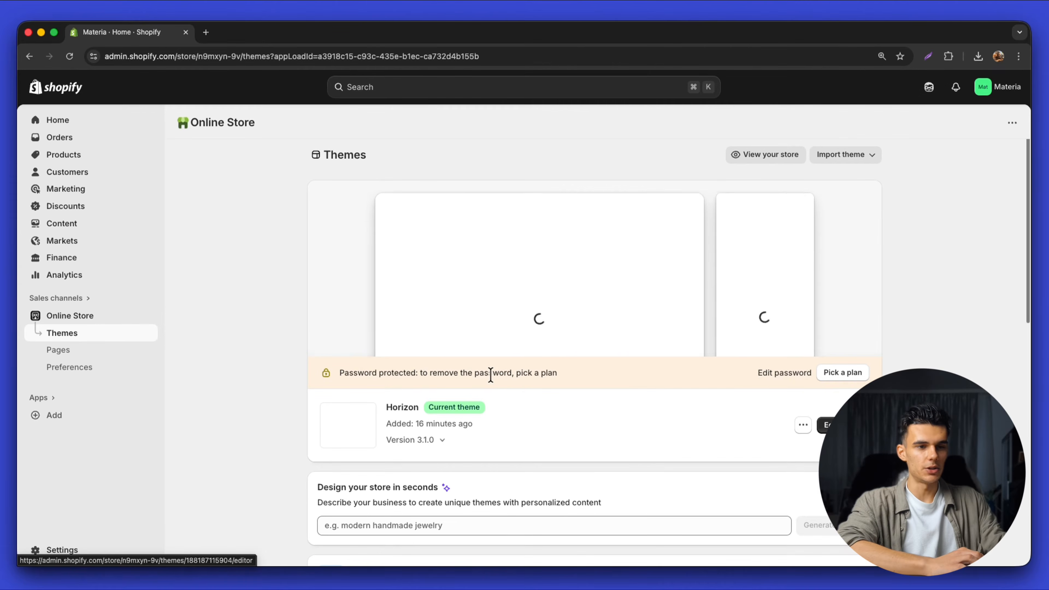
scroll(578, 409, down, 5)
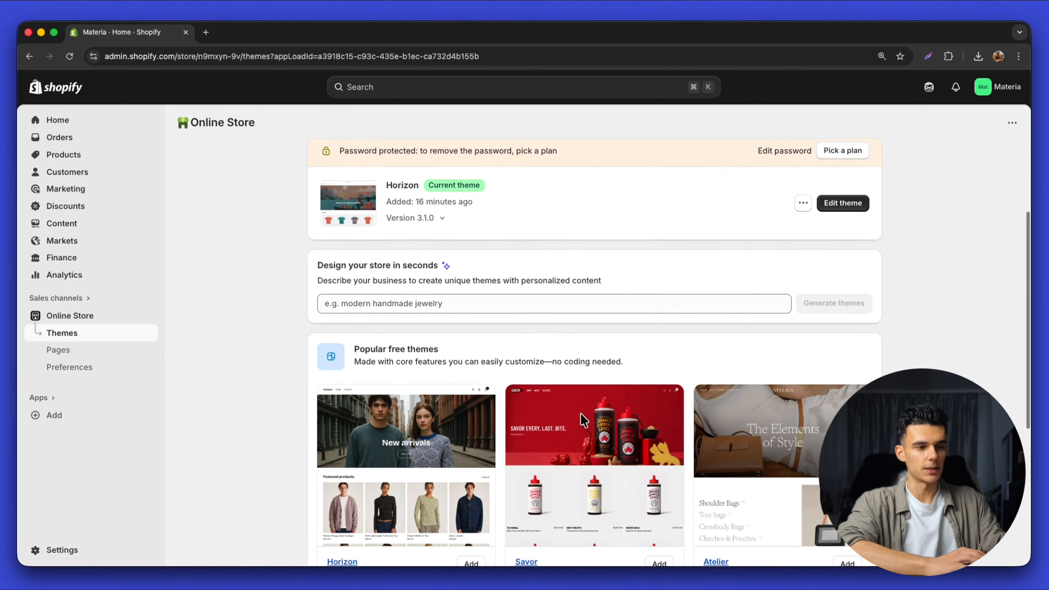
scroll(582, 419, down, 3)
scroll(581, 416, up, 8)
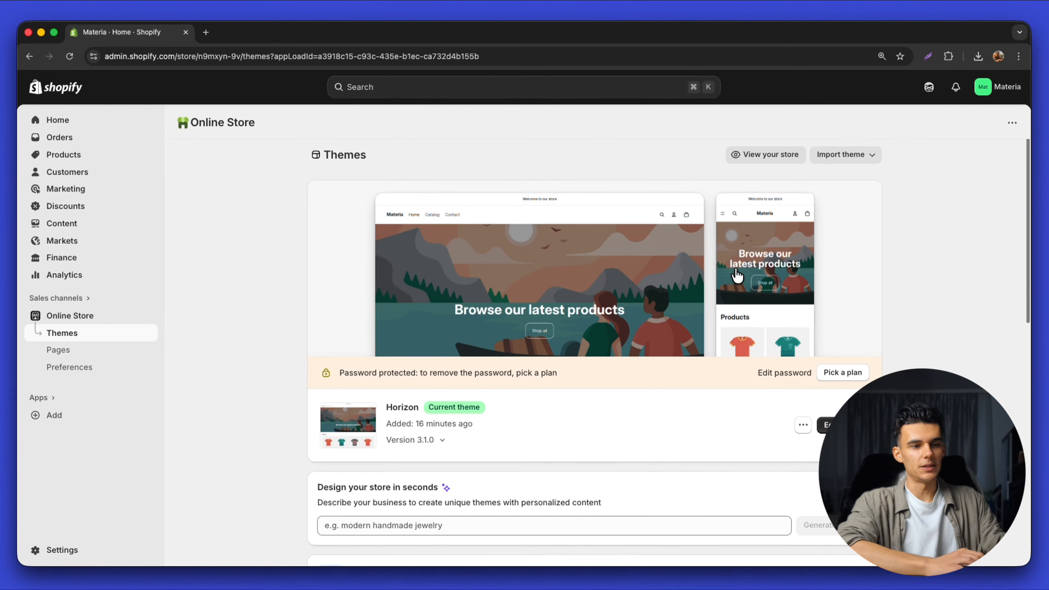
click(803, 425)
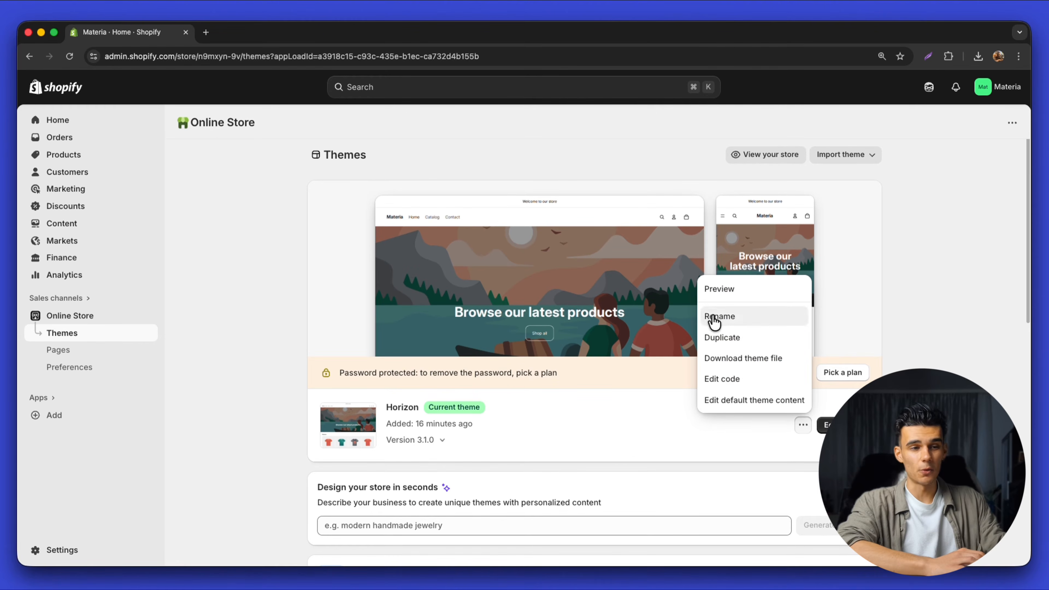
click(618, 431)
scroll(545, 434, down, 1)
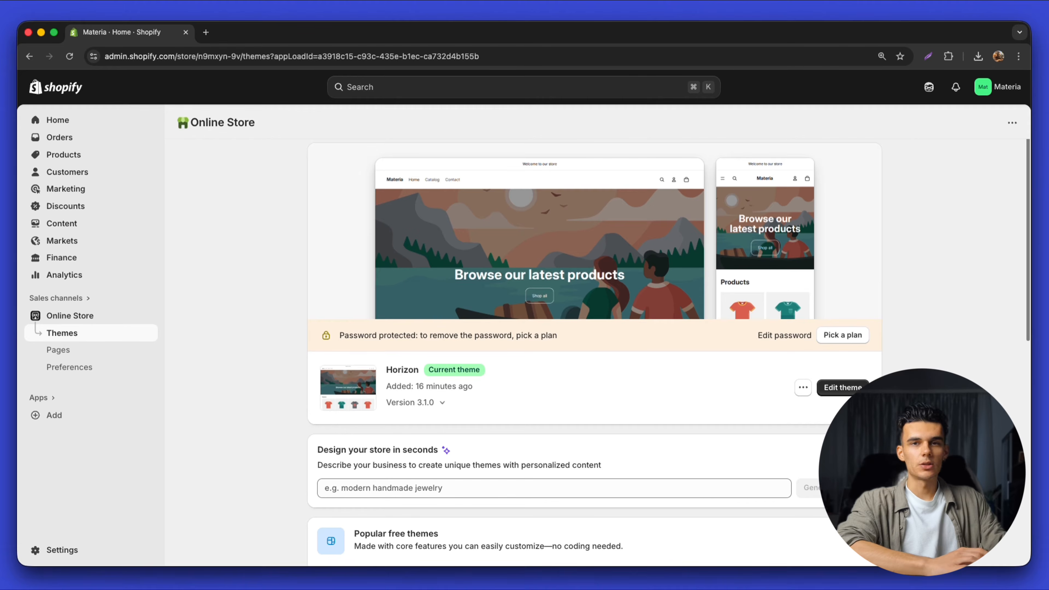
Open Horizon in the theme editor and scroll its full-size home page preview
click(852, 389)
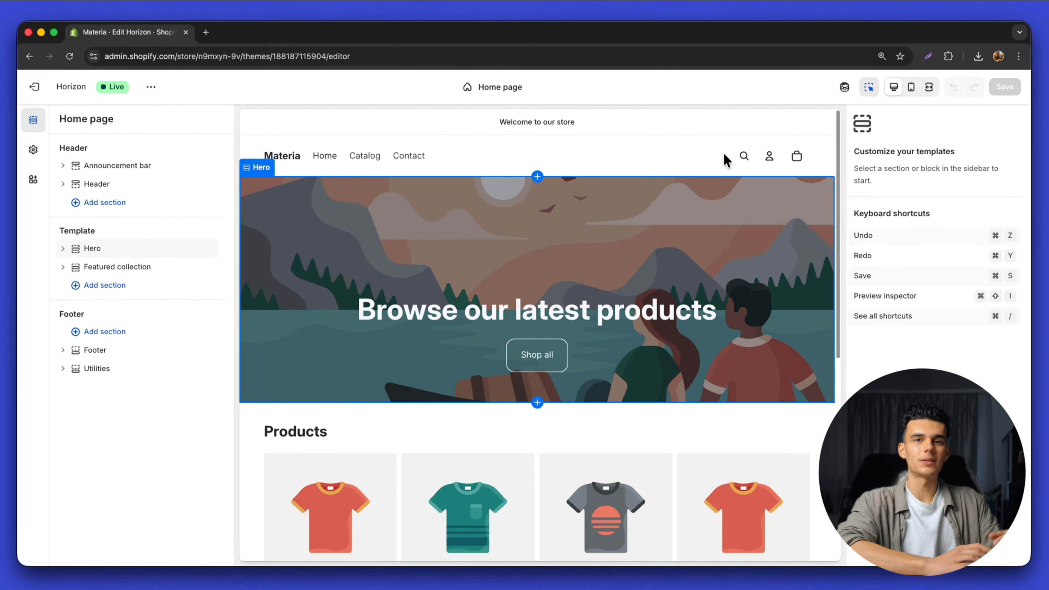
click(928, 90)
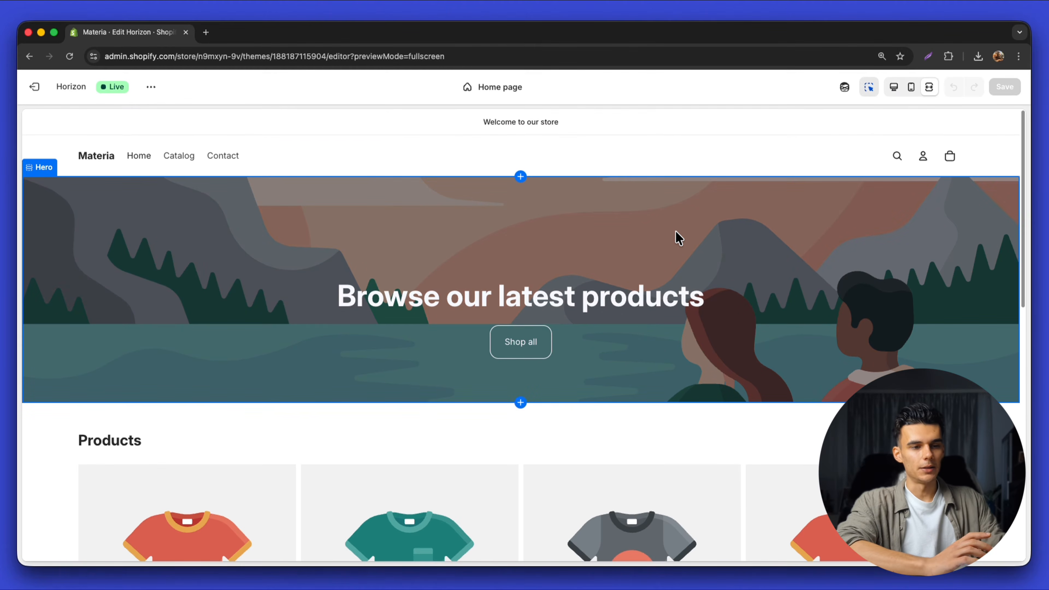
scroll(679, 238, down, 10)
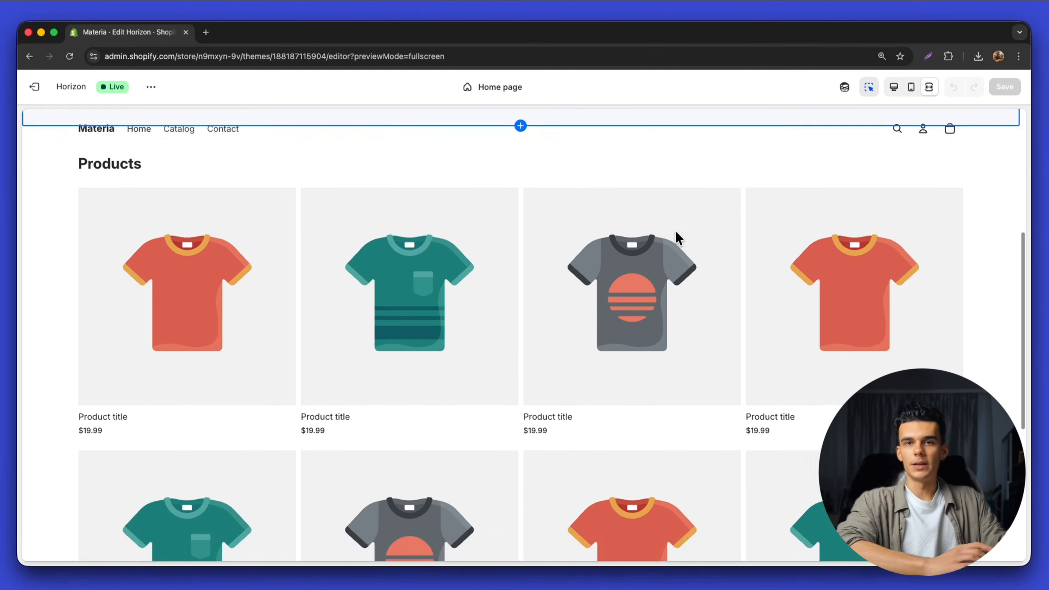
scroll(679, 238, down, 5)
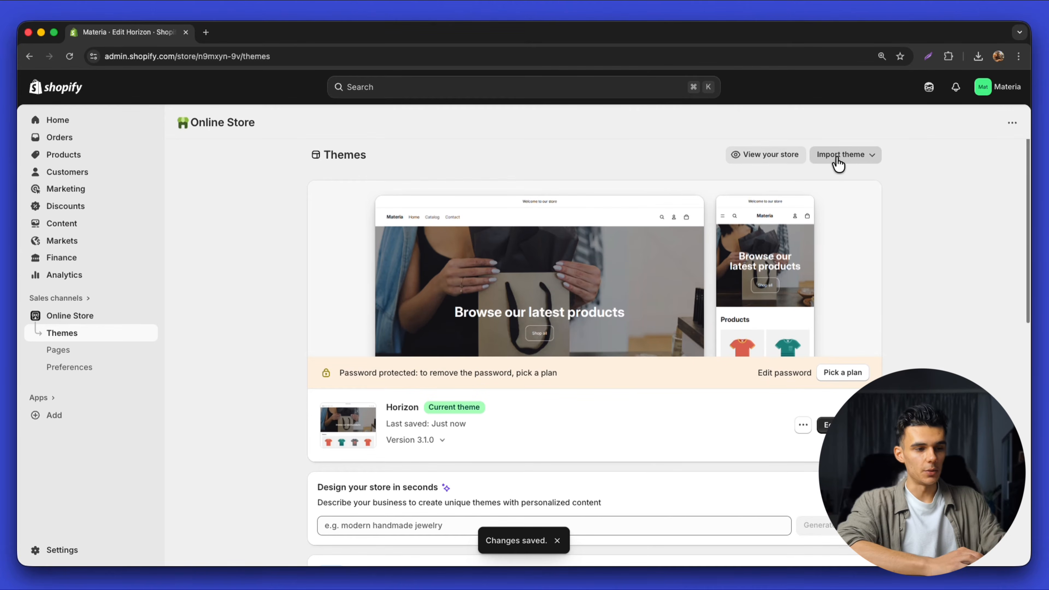
Upload the Materia Shine 1.1.0.zip theme file
click(845, 159)
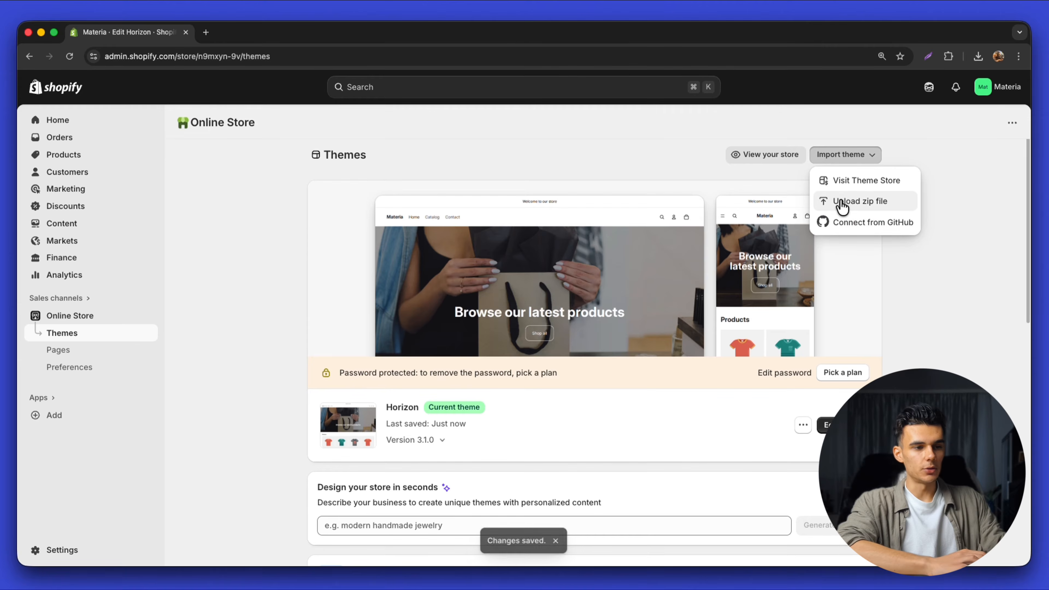
click(838, 204)
click(523, 333)
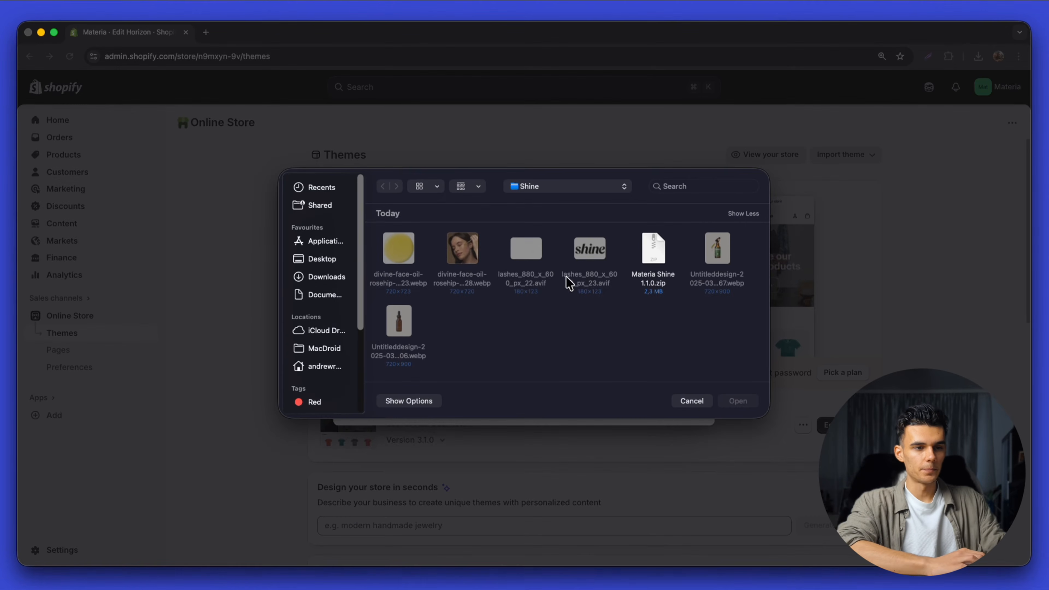
click(738, 401)
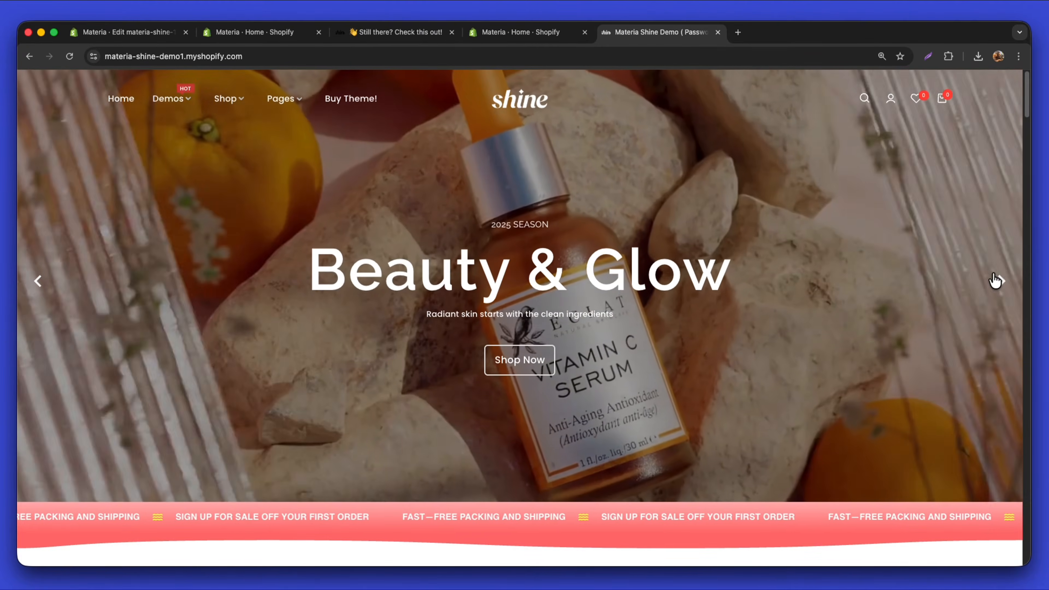
click(995, 281)
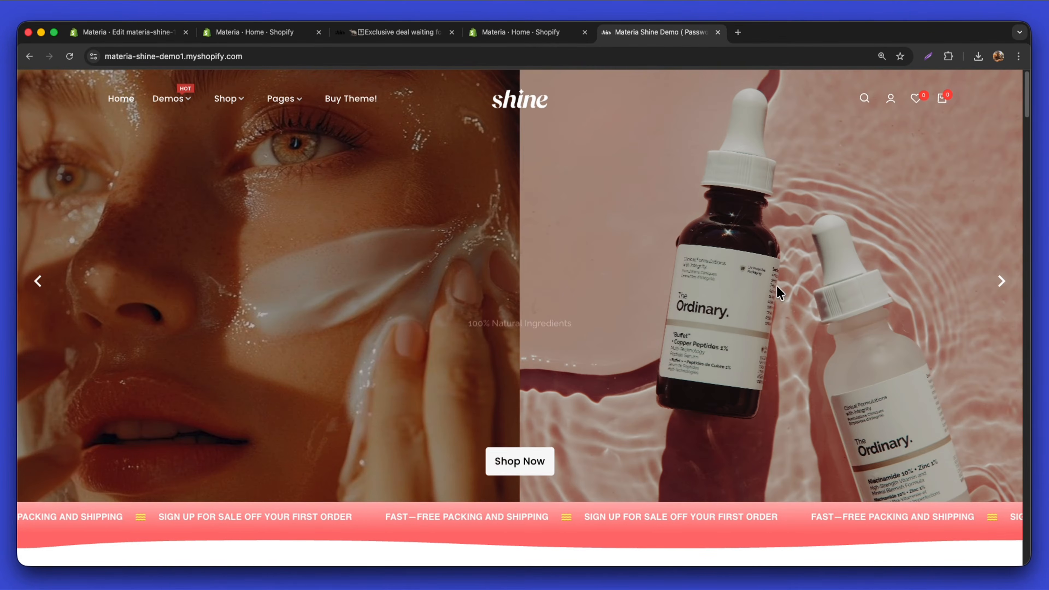
Scroll to the installed materia-shine-1-1-0 theme and publish it
scroll(700, 322, down, 10)
scroll(700, 323, down, 12)
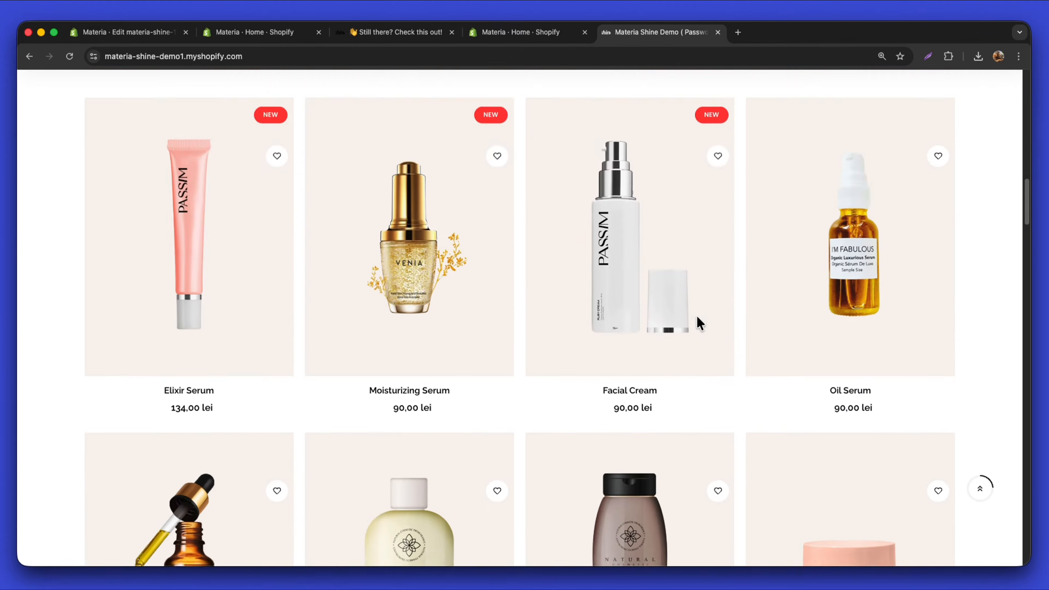
scroll(699, 324, down, 10)
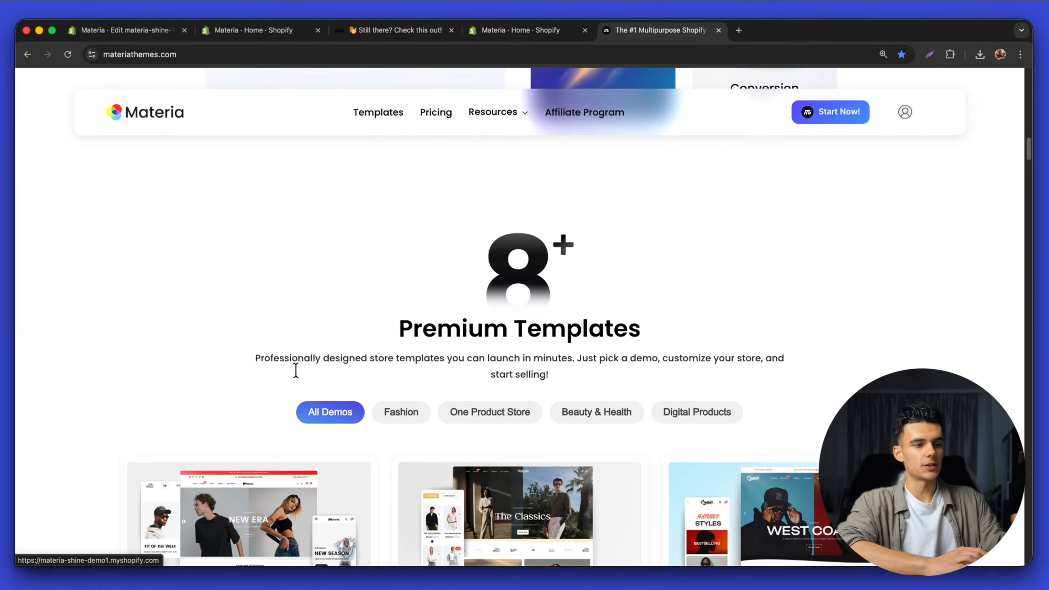
scroll(294, 368, down, 6)
scroll(296, 370, down, 3)
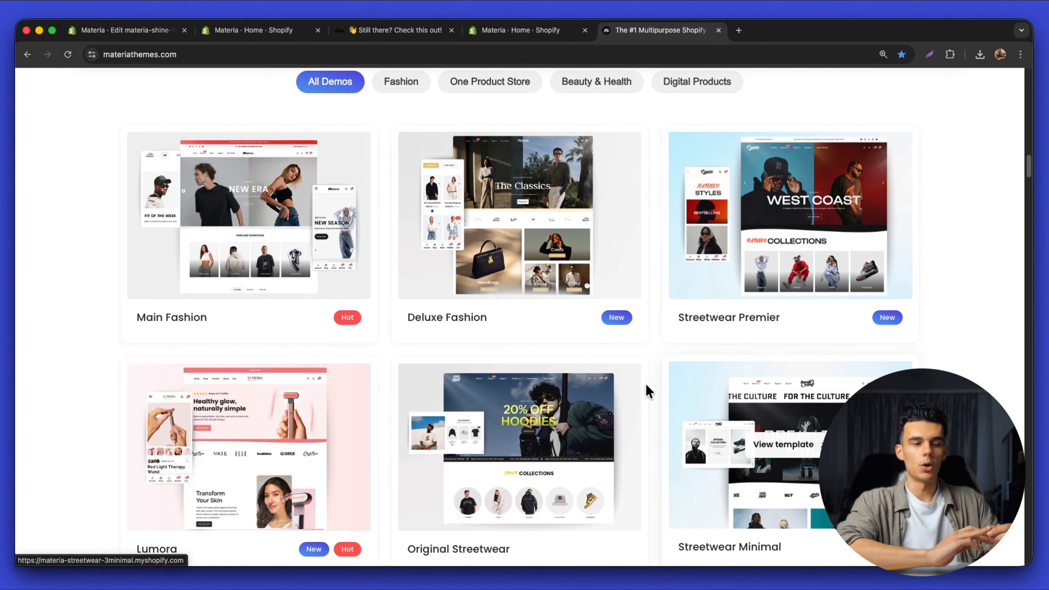
scroll(338, 424, down, 10)
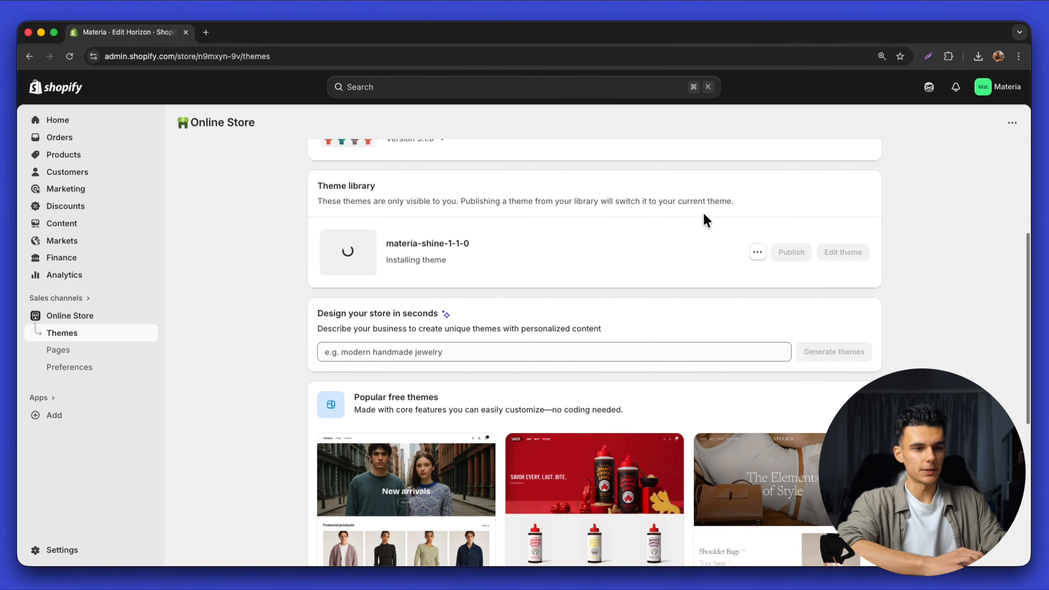
click(787, 253)
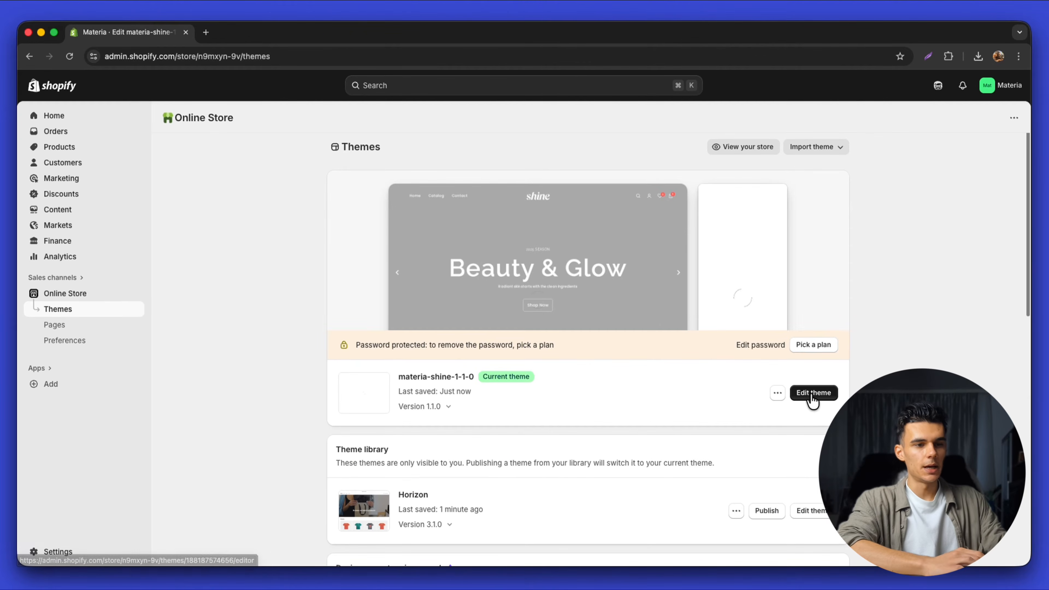
click(814, 395)
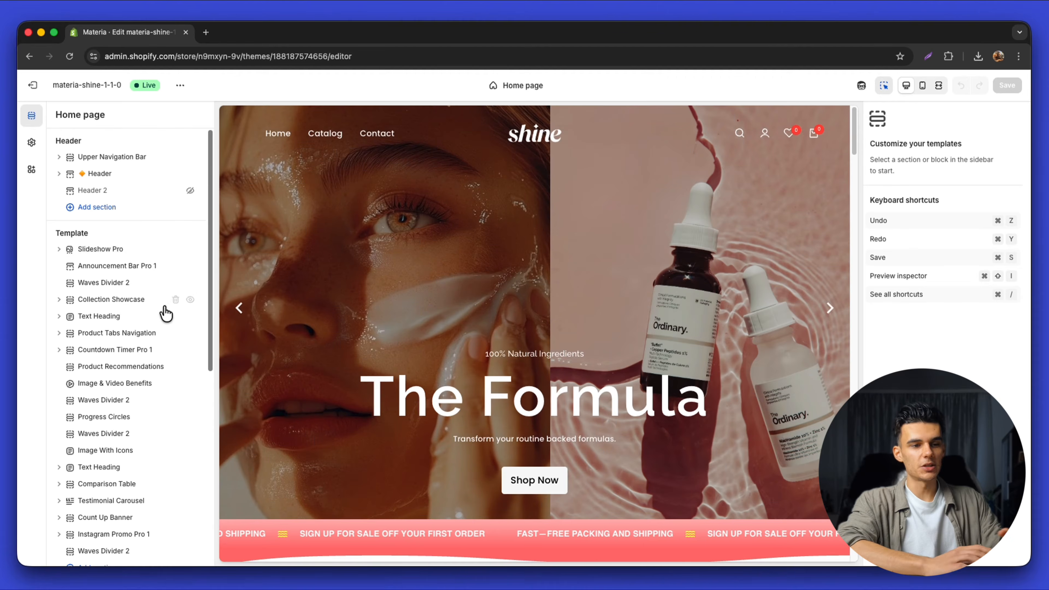
scroll(129, 351, down, 6)
scroll(128, 330, up, 7)
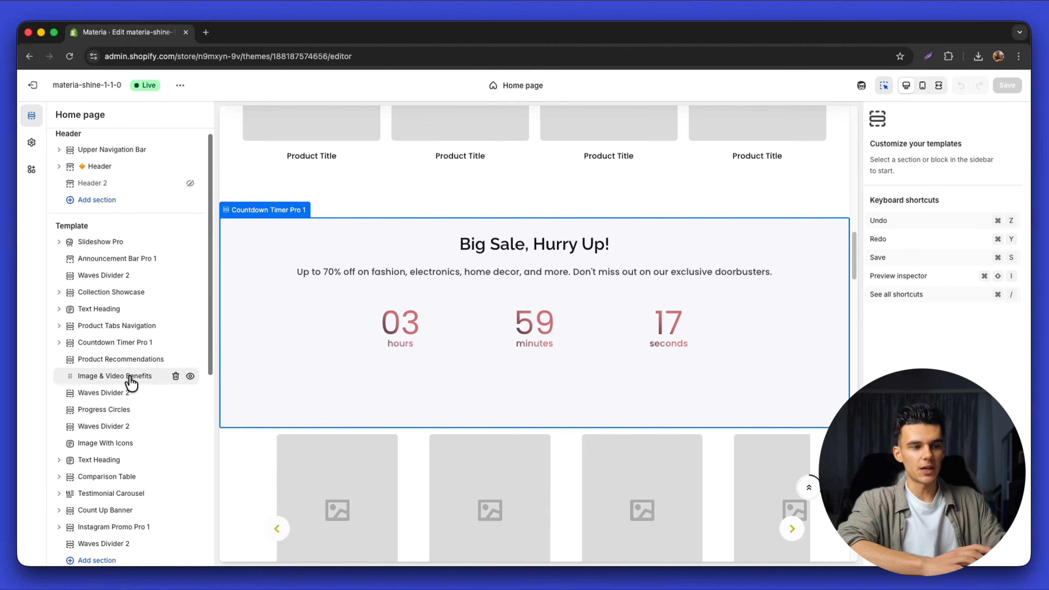
mouse_move(132, 382)
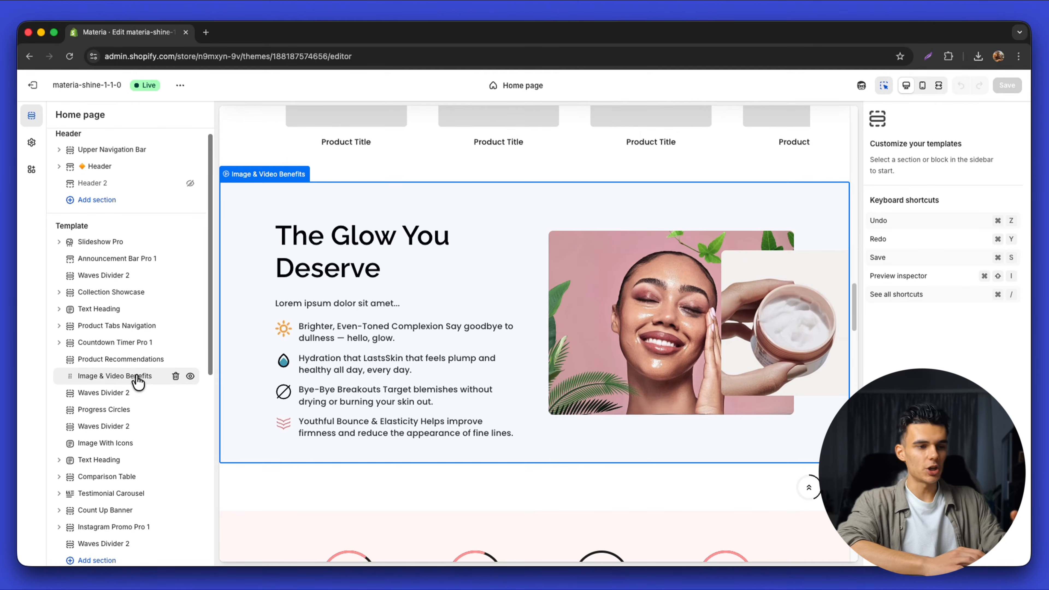
click(140, 376)
scroll(928, 335, down, 10)
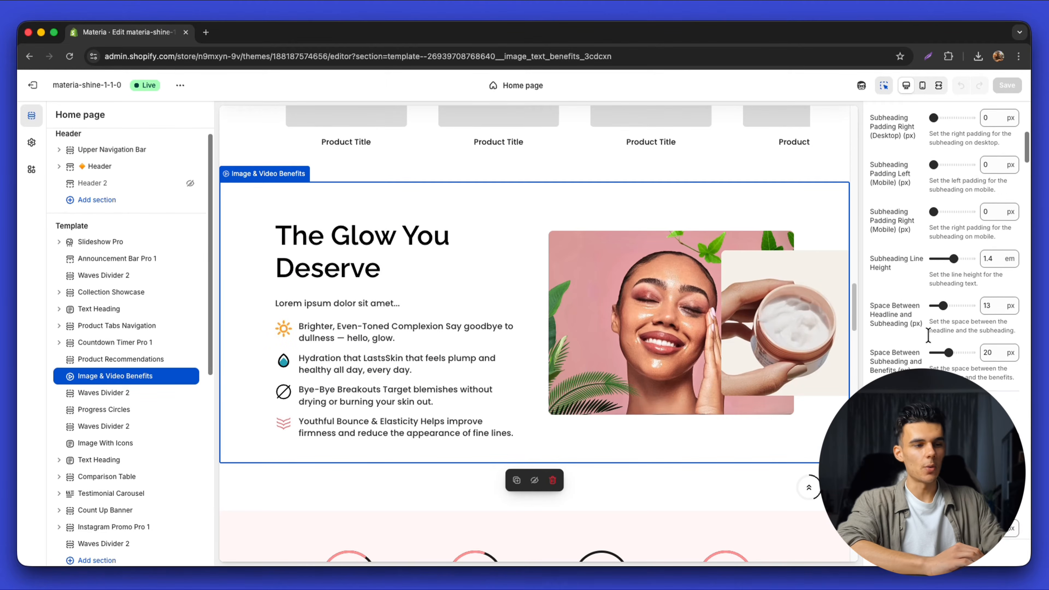
scroll(928, 338, up, 10)
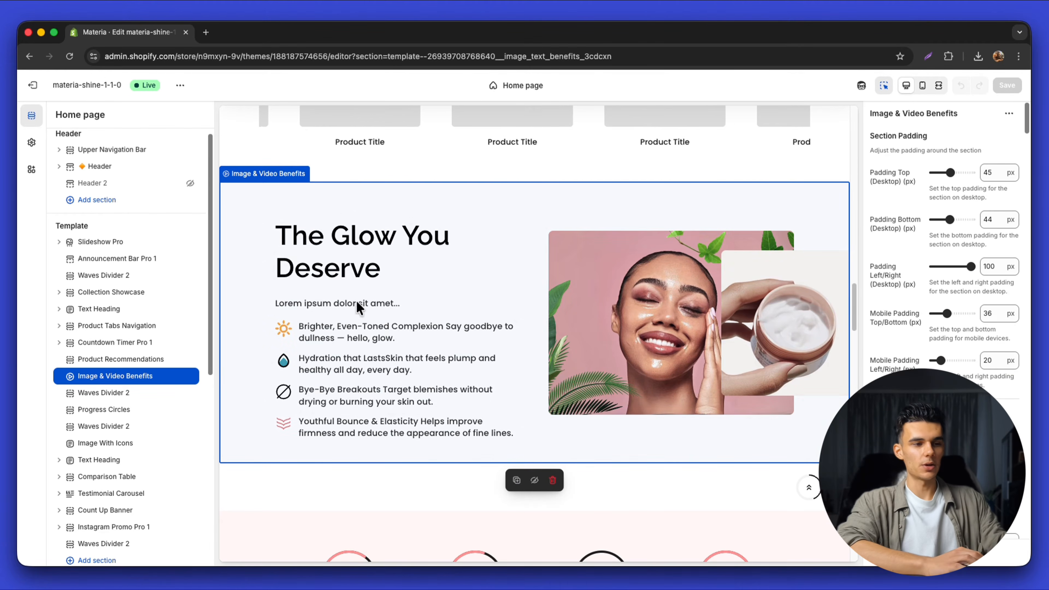
click(191, 377)
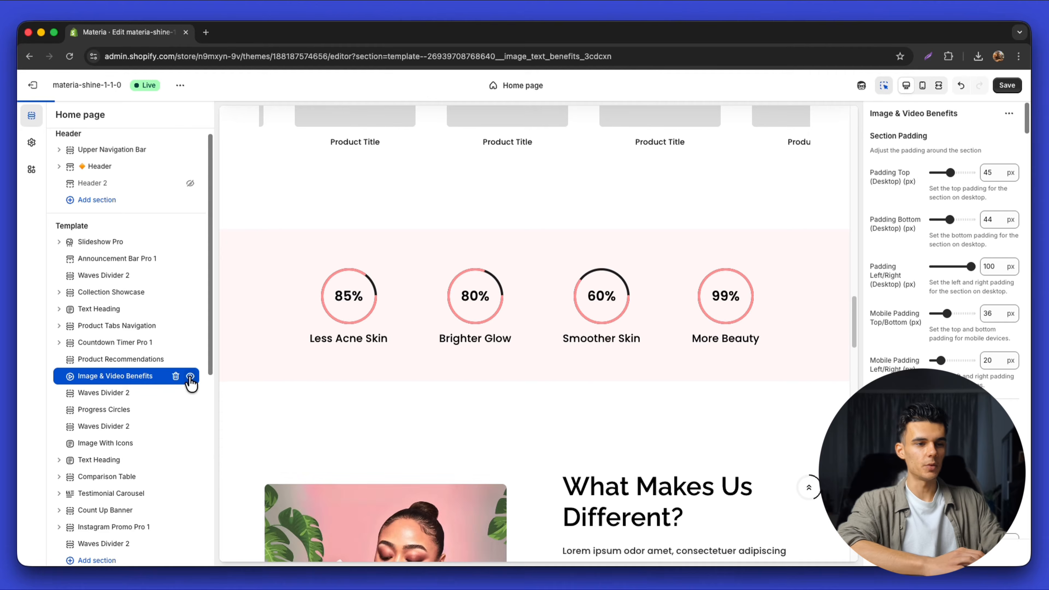
click(189, 377)
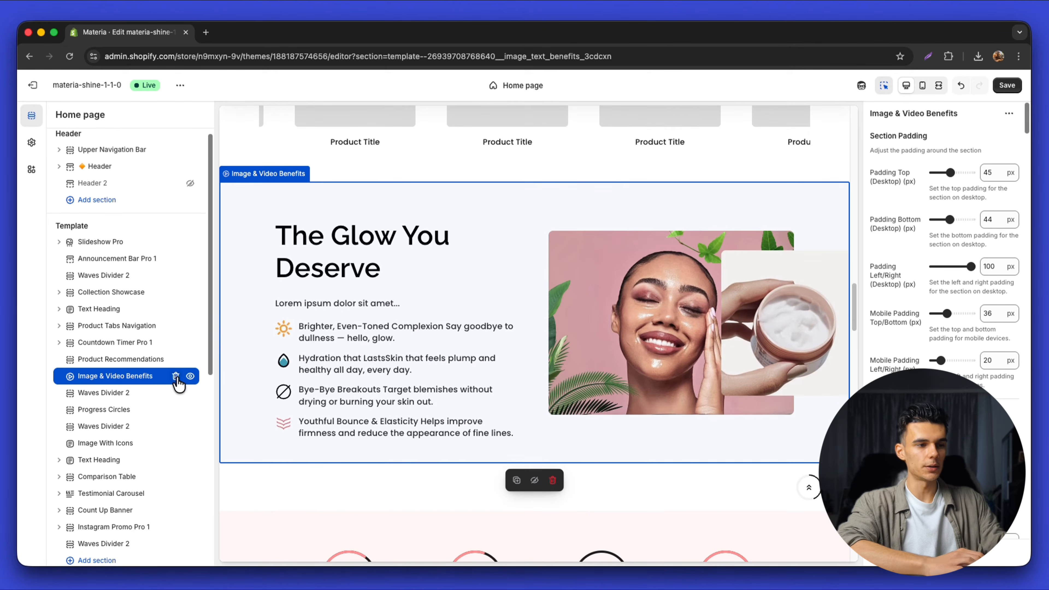
drag(129, 383, 130, 359)
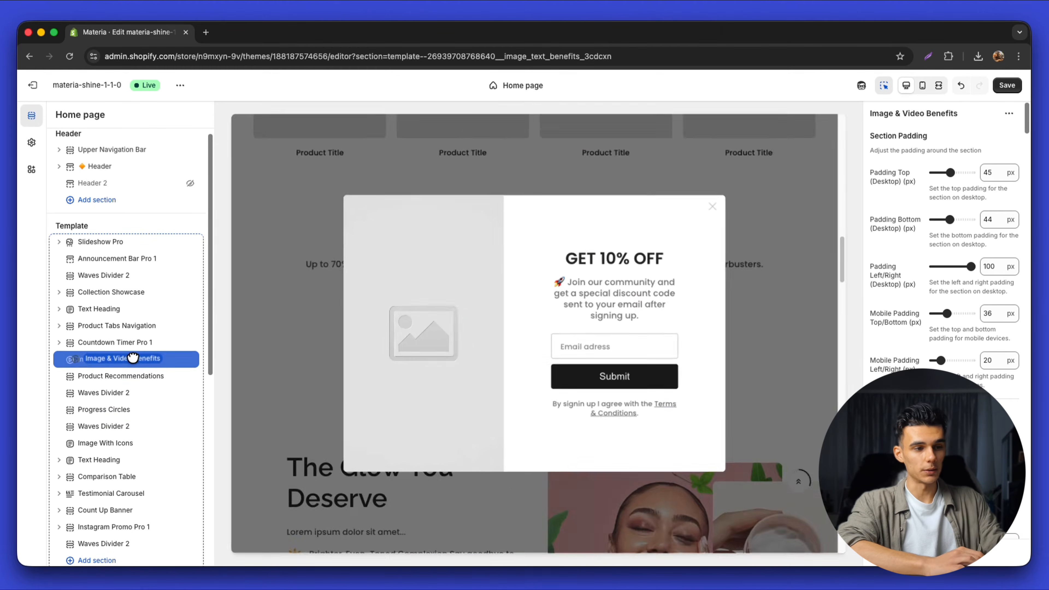
click(718, 204)
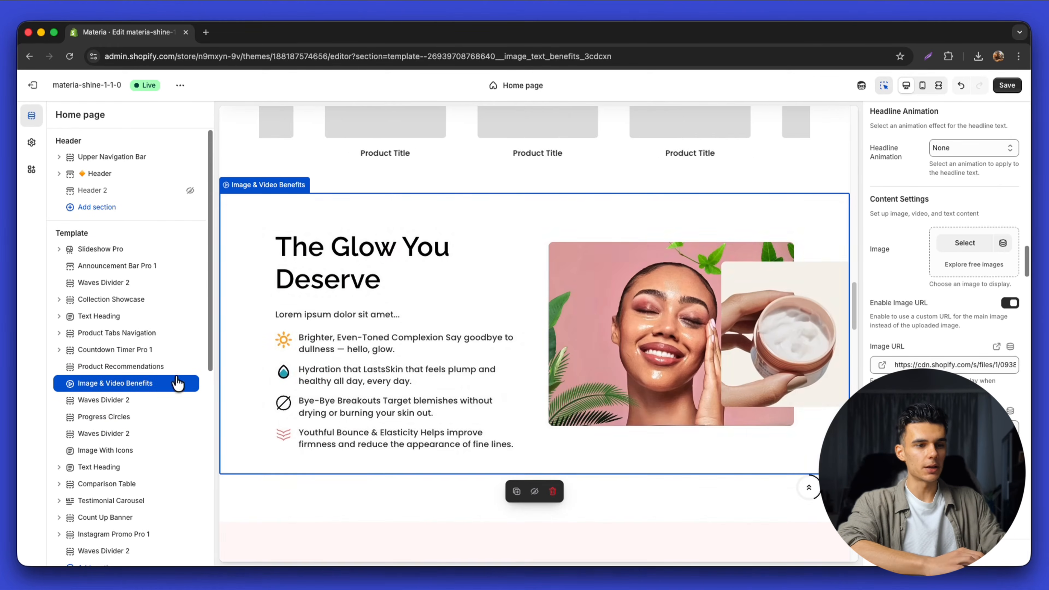
click(126, 393)
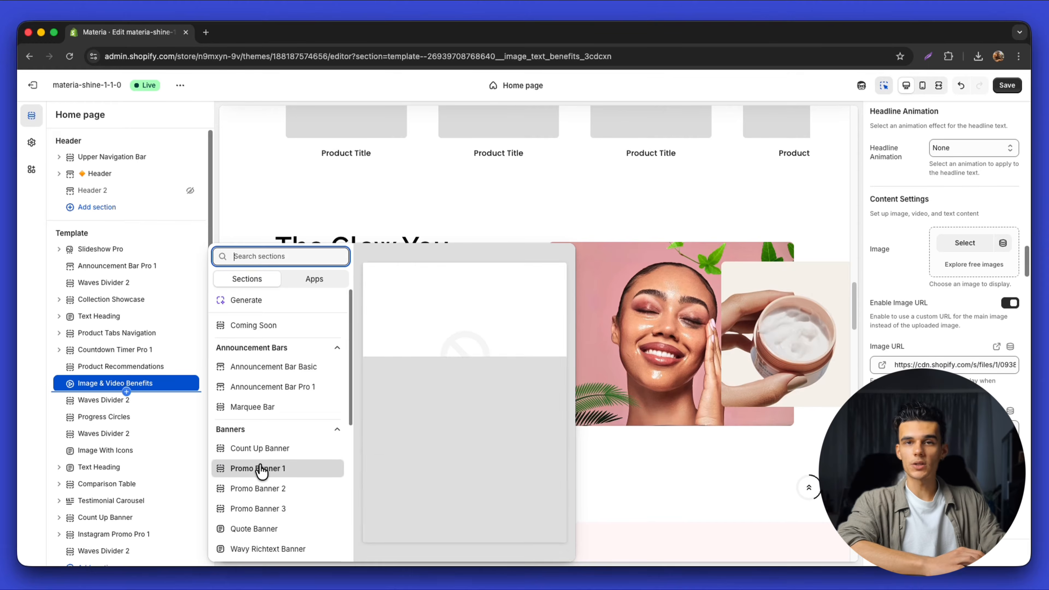
scroll(261, 487, down, 1)
scroll(260, 489, down, 10)
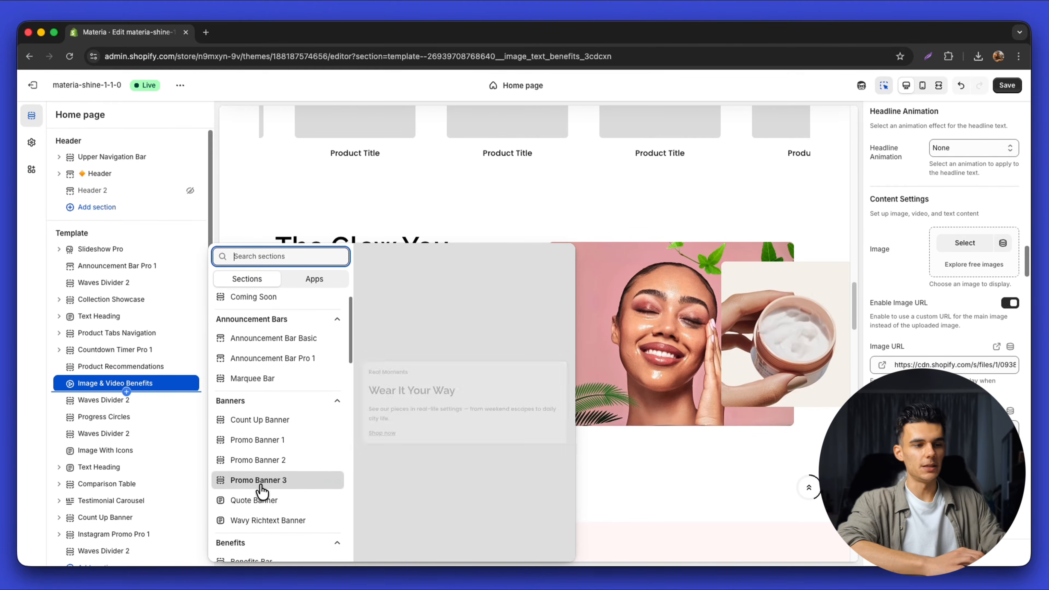
scroll(260, 489, down, 7)
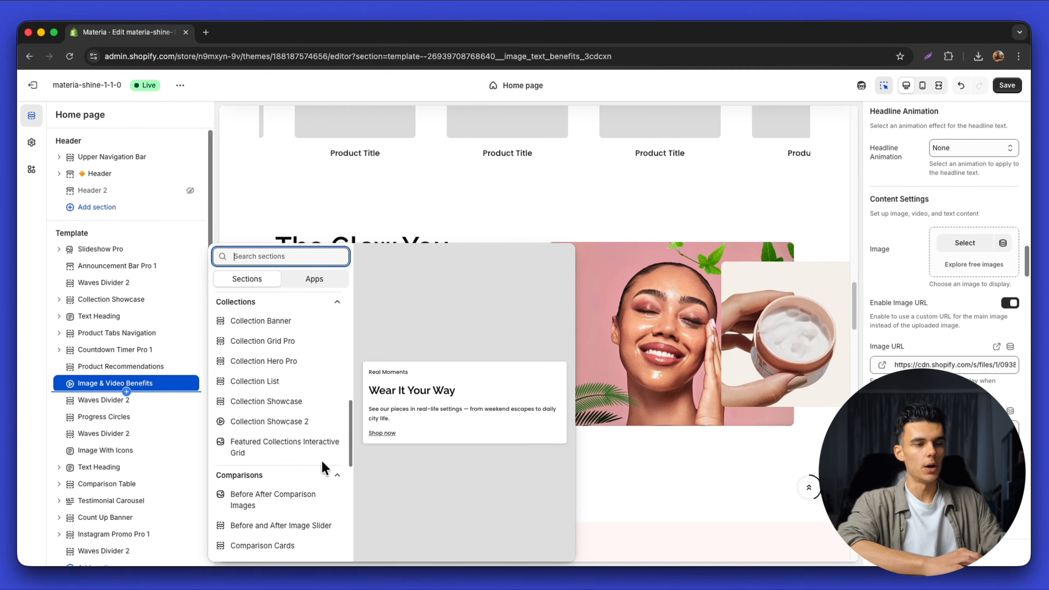
drag(350, 440, 350, 496)
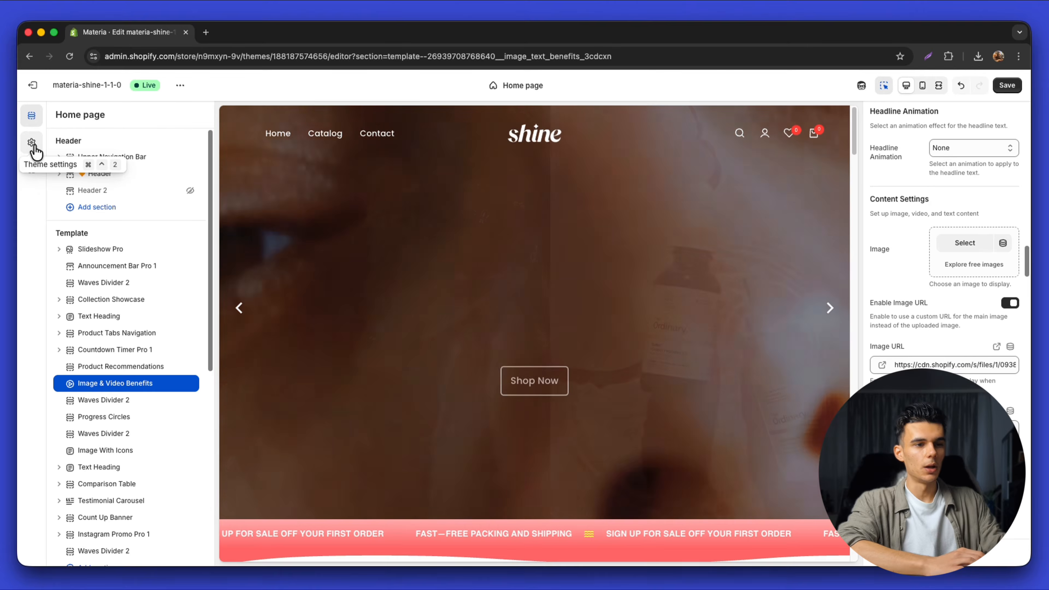
Set the shine image as the logo with a 118 px desktop logo size
click(33, 144)
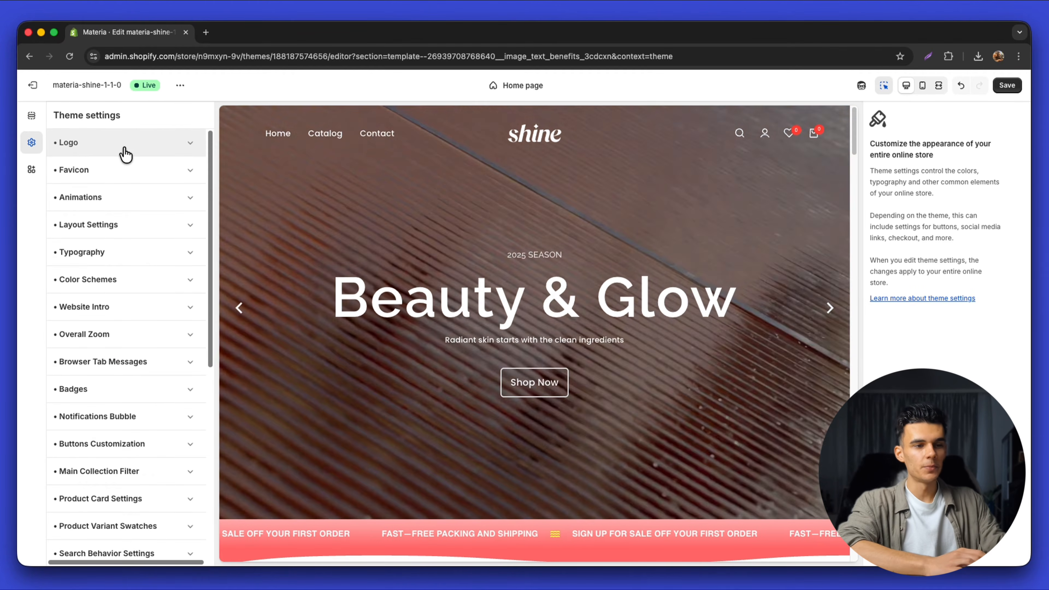
click(125, 150)
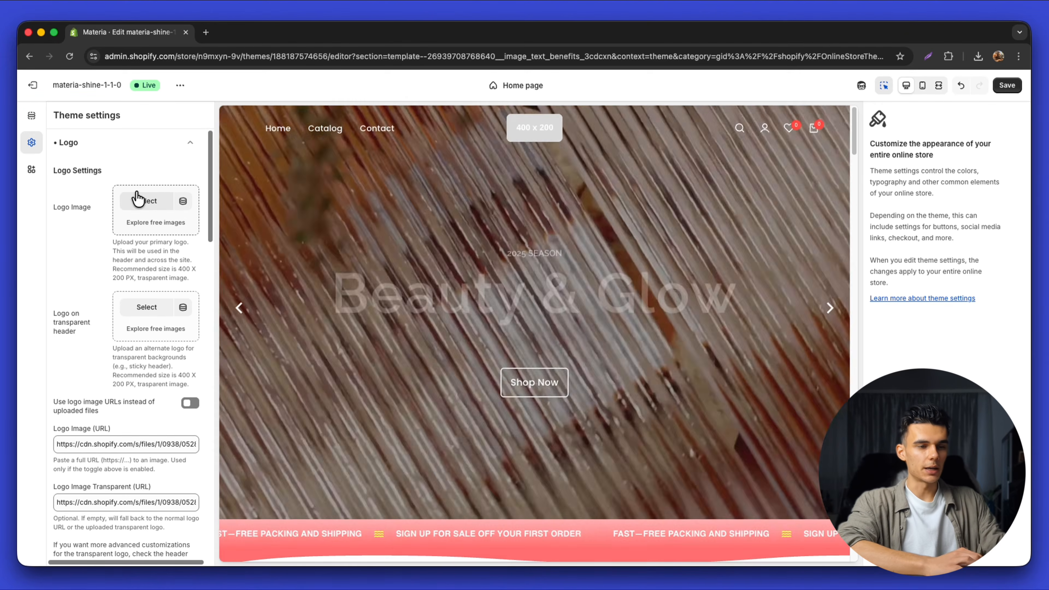
click(133, 206)
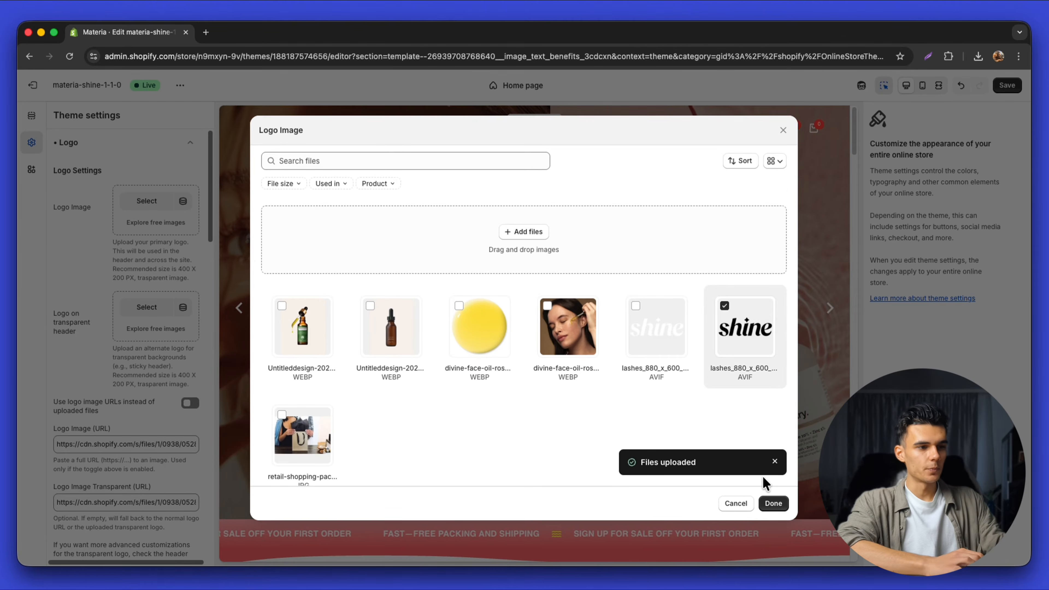
click(771, 502)
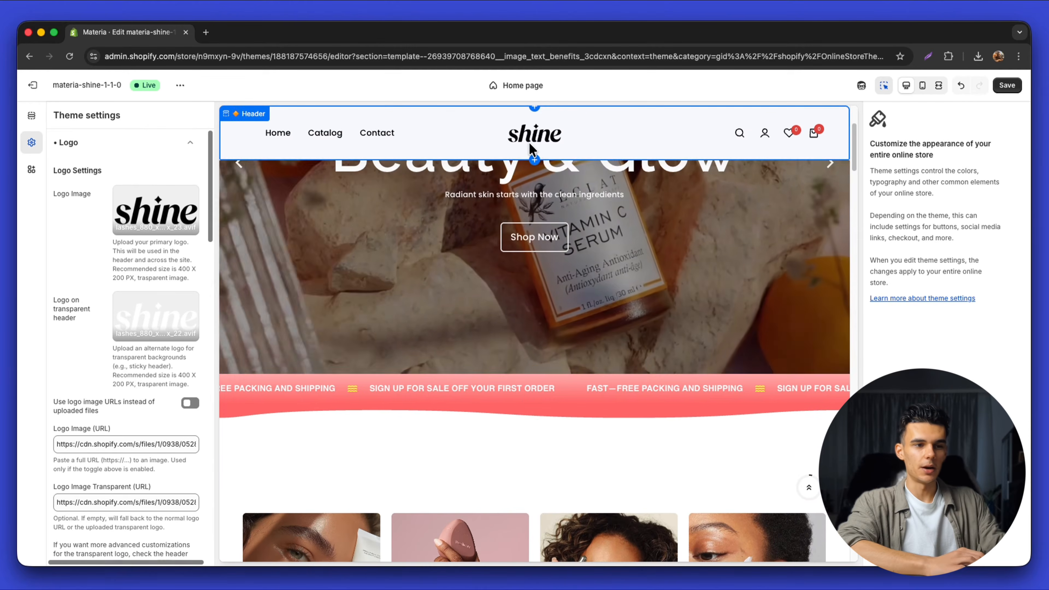
scroll(132, 317, down, 6)
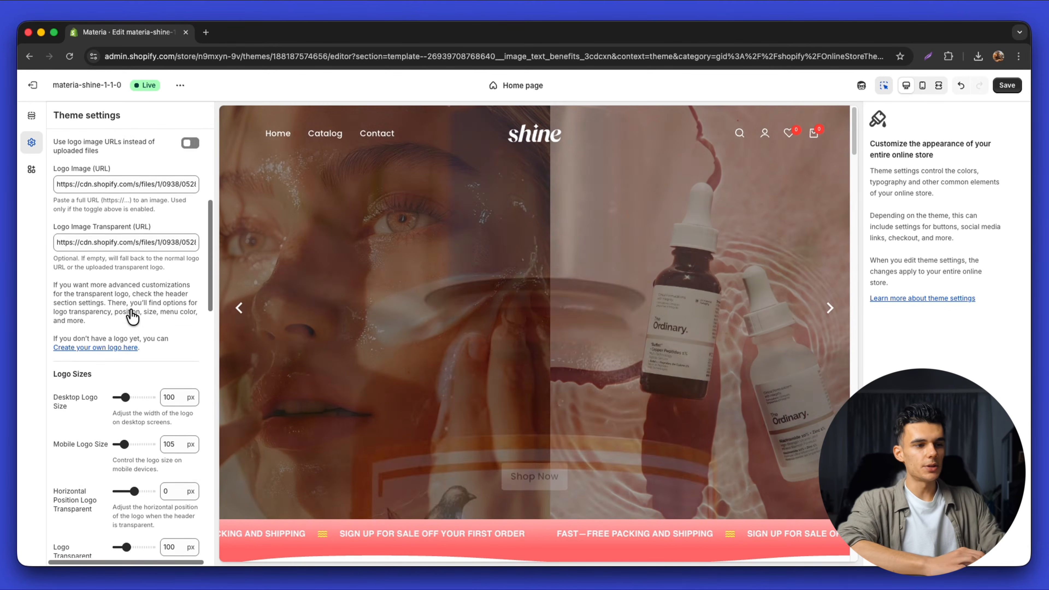
scroll(131, 314, down, 2)
click(128, 319)
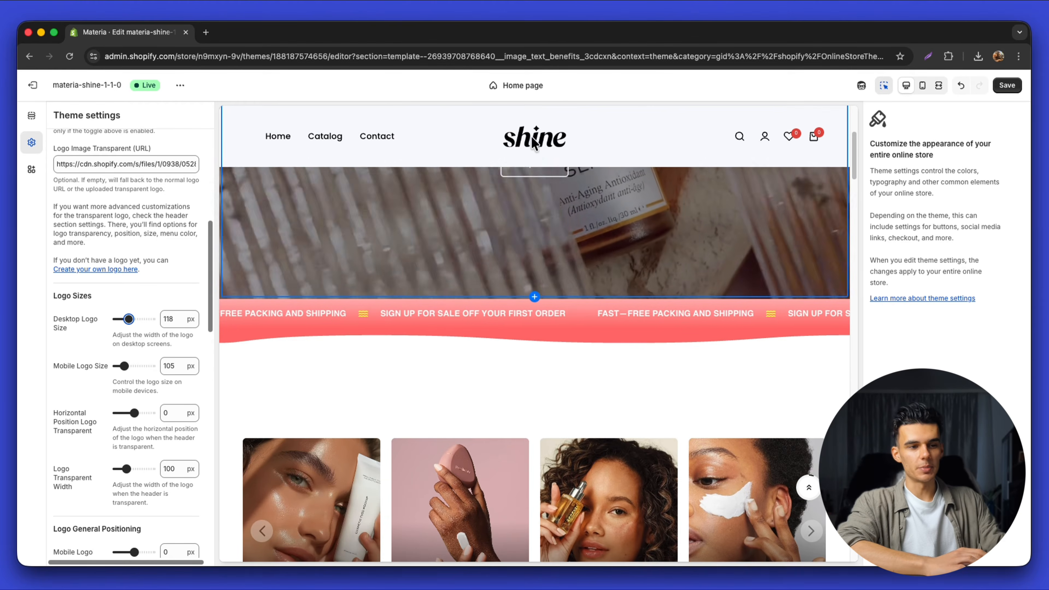
Align the header logo to the centre and save the changes
click(418, 136)
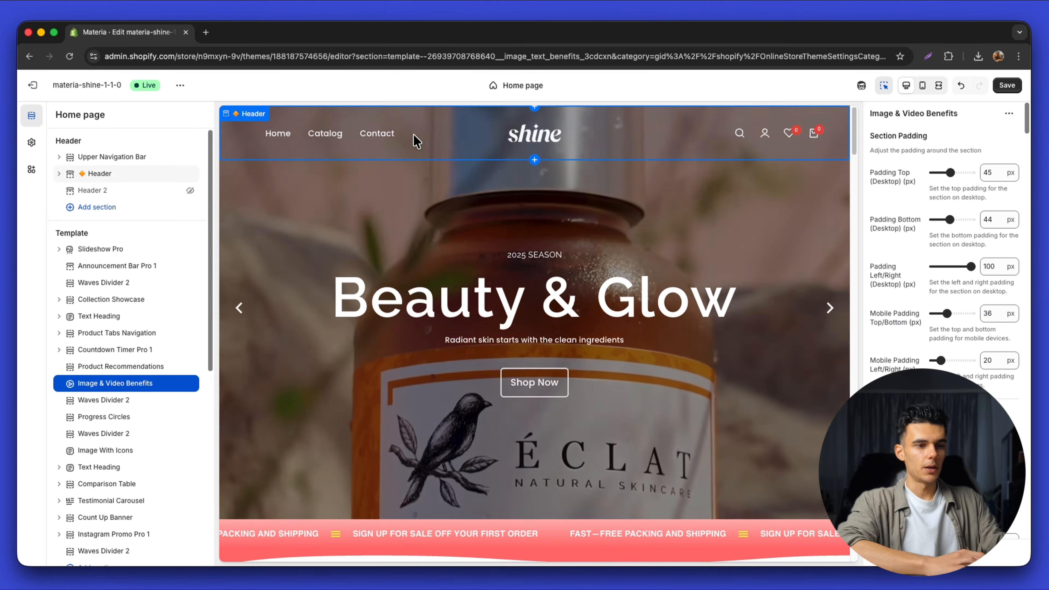
scroll(945, 248, down, 3)
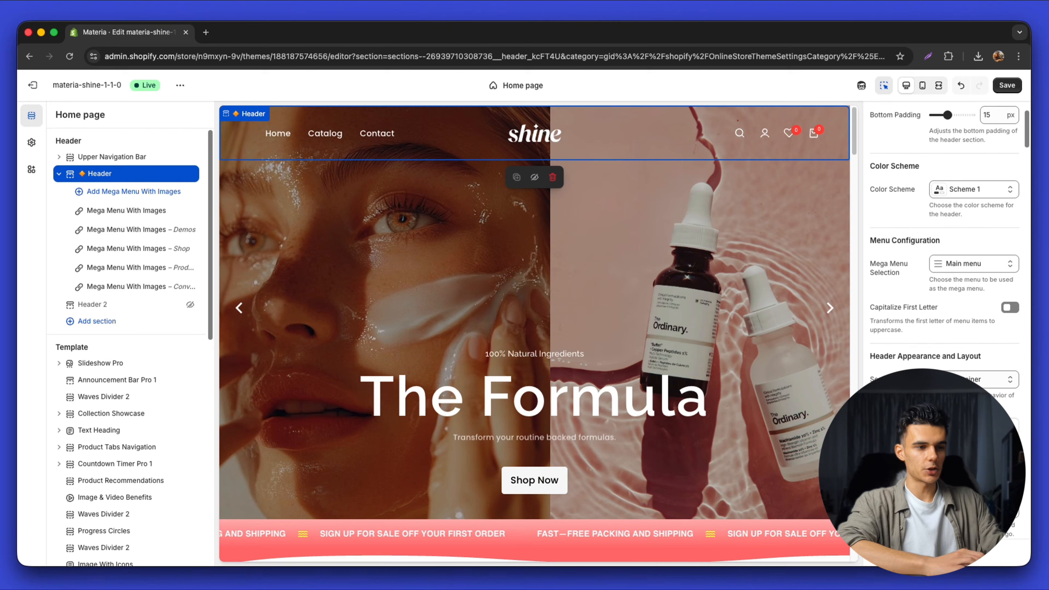
scroll(951, 248, down, 6)
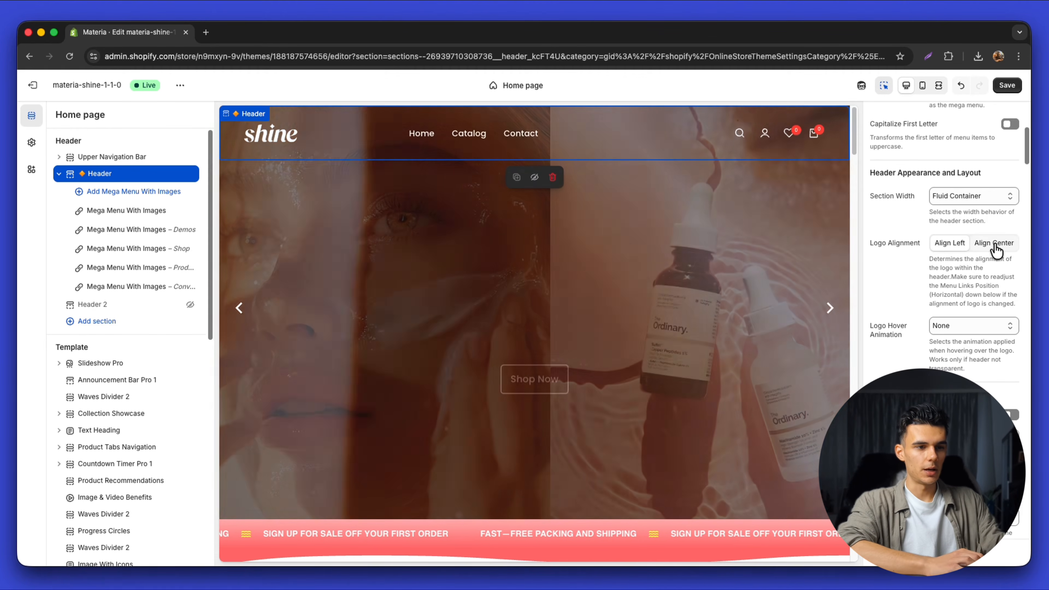
click(994, 244)
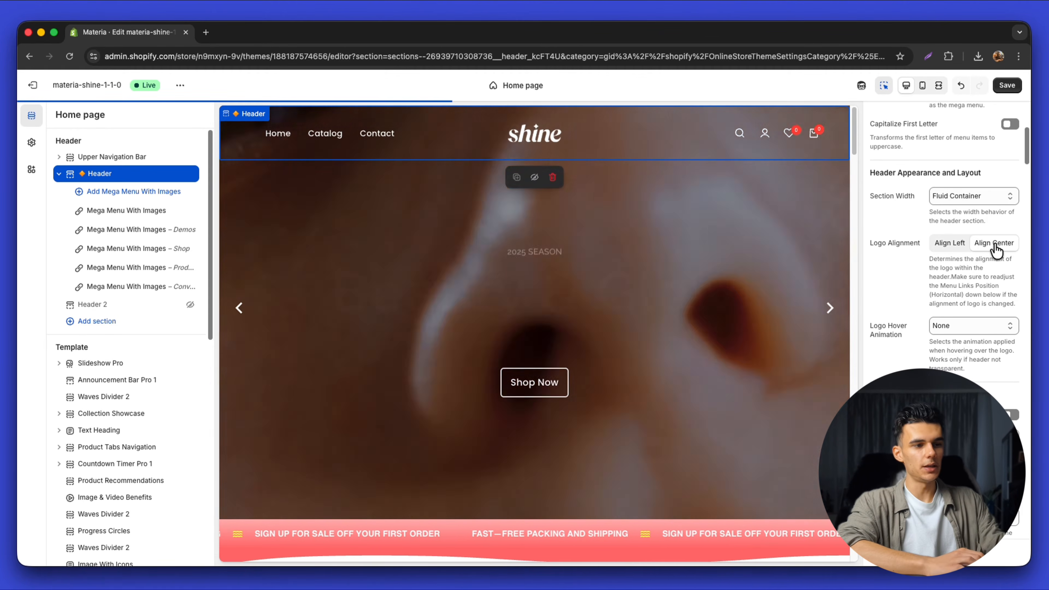
click(952, 248)
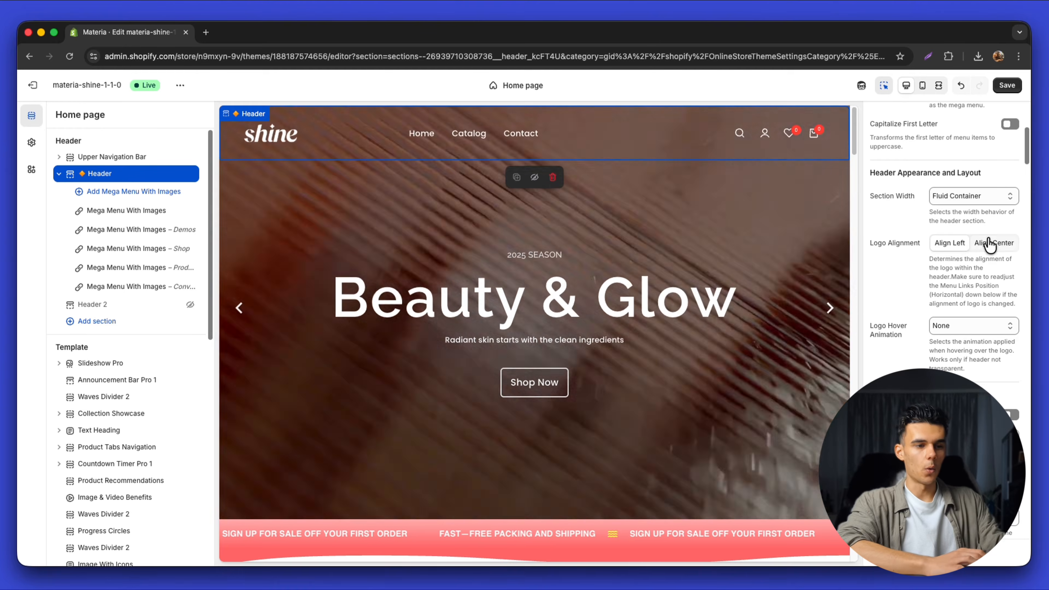
click(993, 242)
click(1006, 85)
click(31, 142)
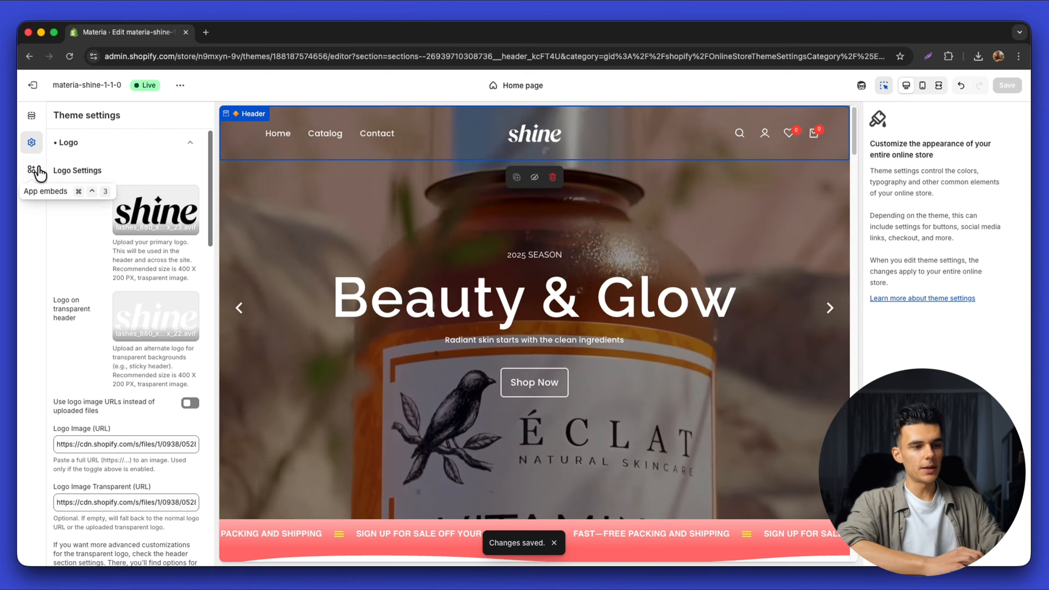
click(93, 143)
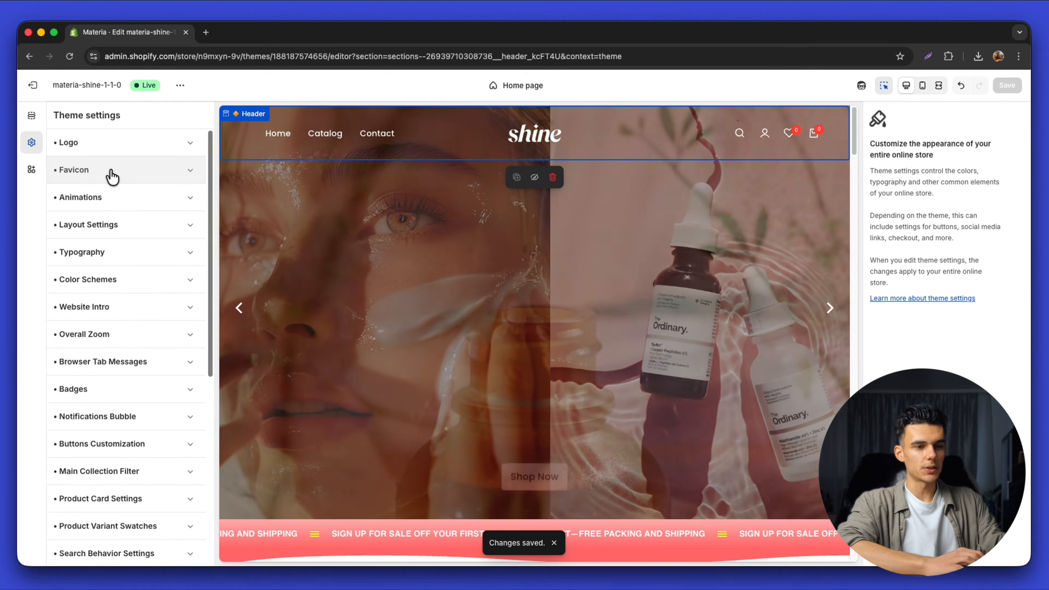
Choose the shine lashes AVIF image as the favicon, then return to the shine design in Canva
click(109, 173)
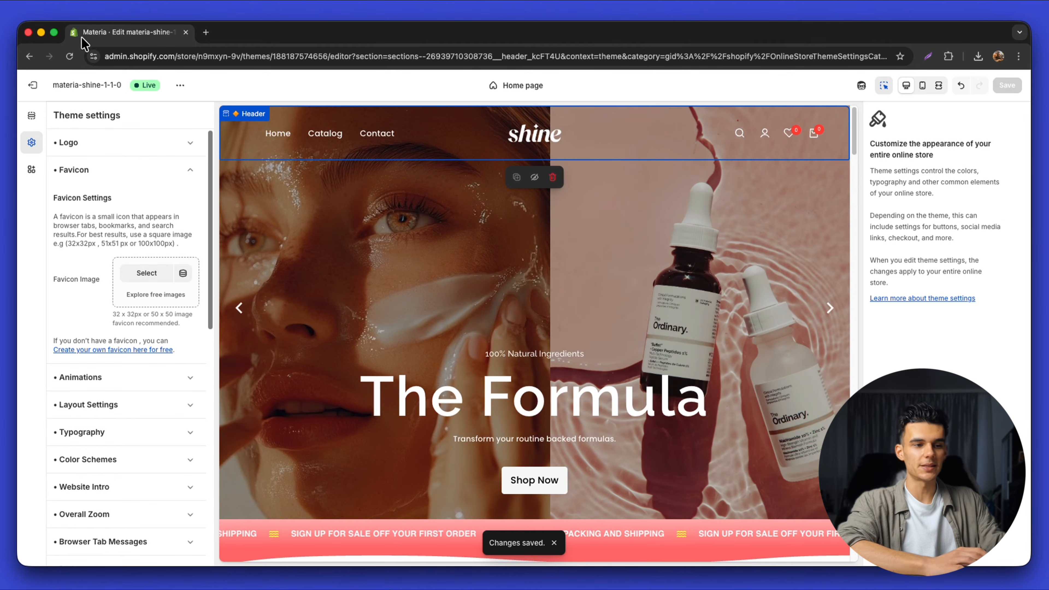
click(143, 272)
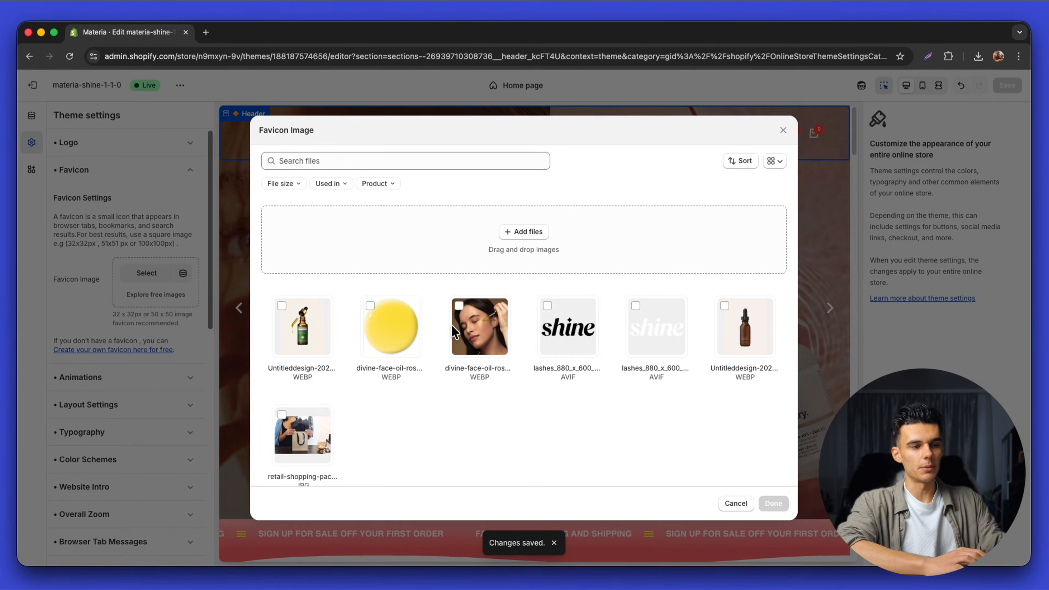
click(578, 355)
click(772, 502)
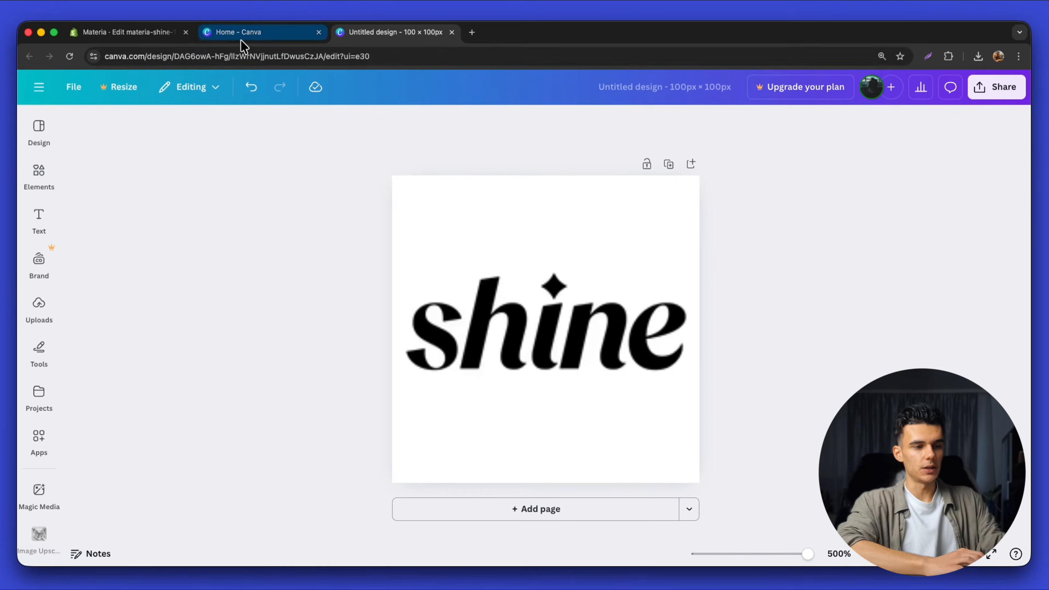
click(241, 38)
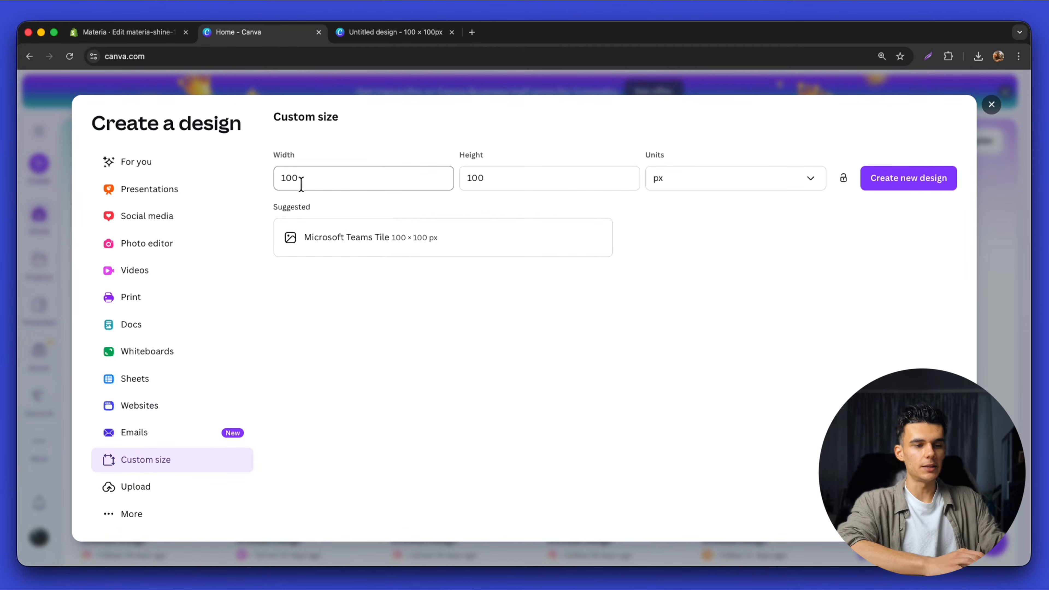
click(361, 36)
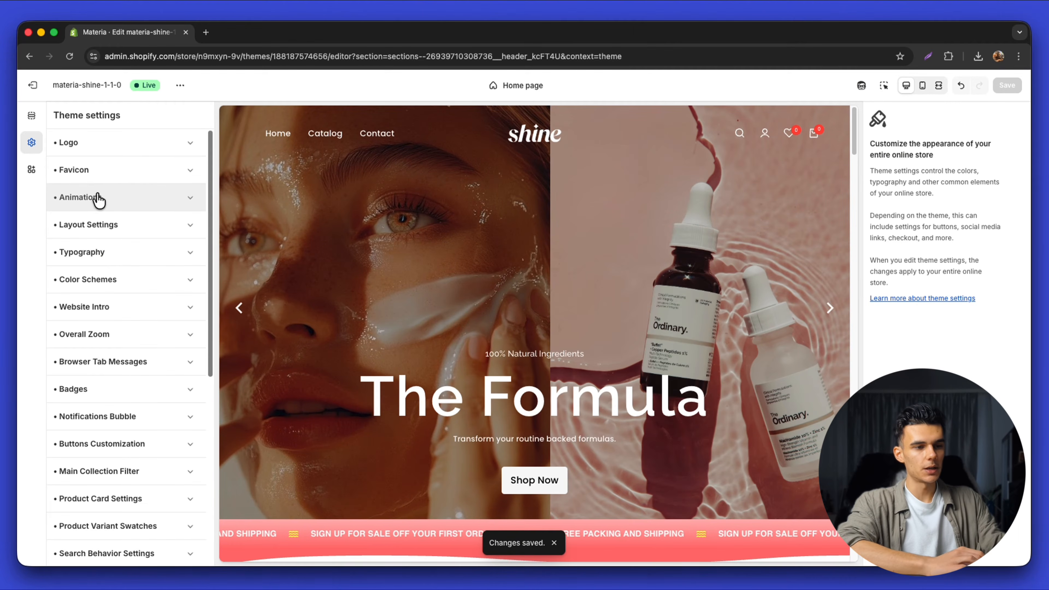
click(99, 198)
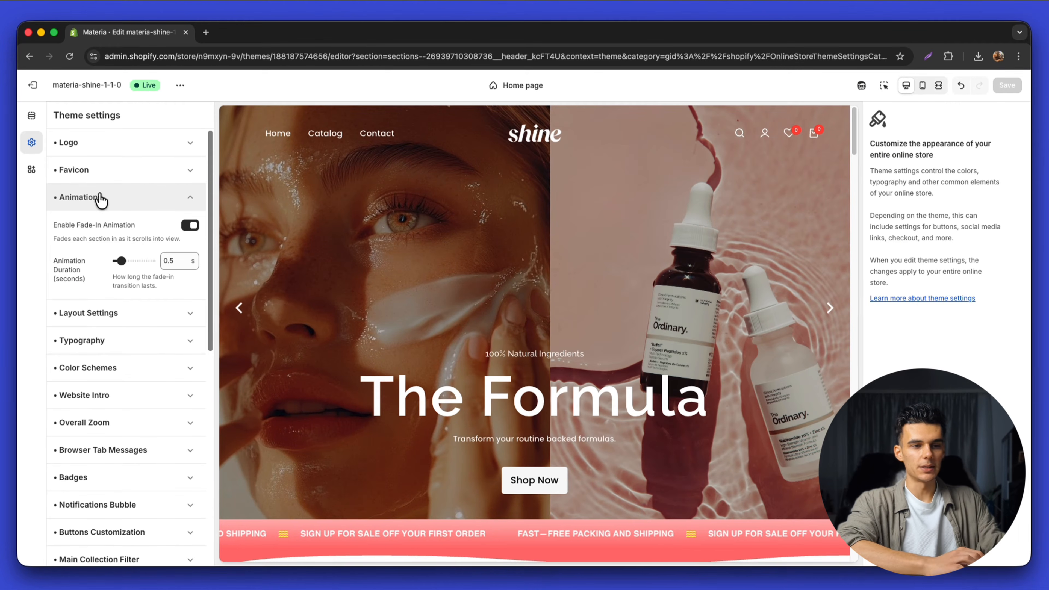
click(189, 225)
scroll(393, 305, down, 15)
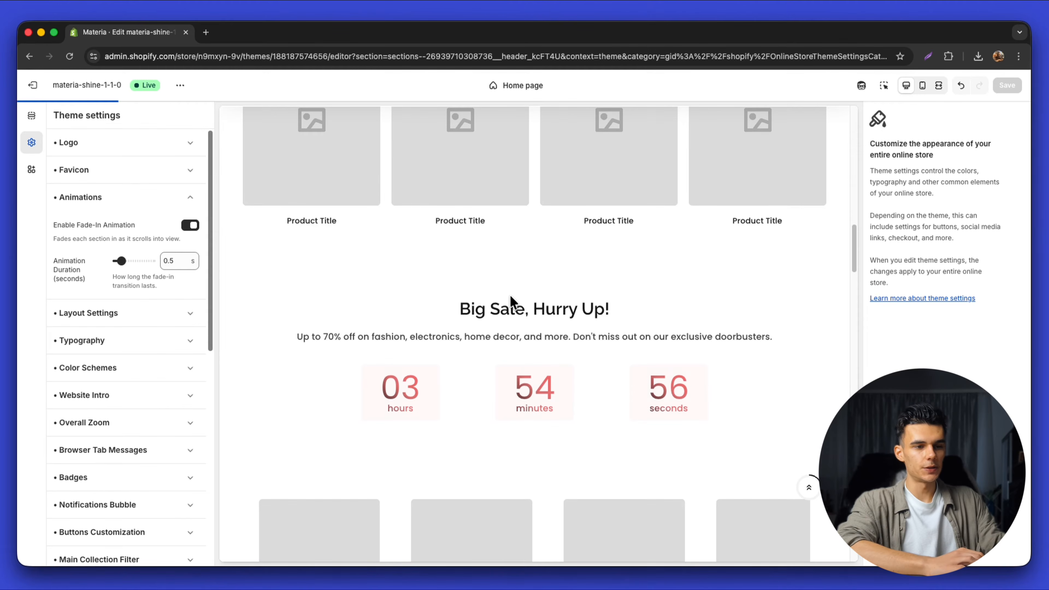
scroll(514, 310, down, 15)
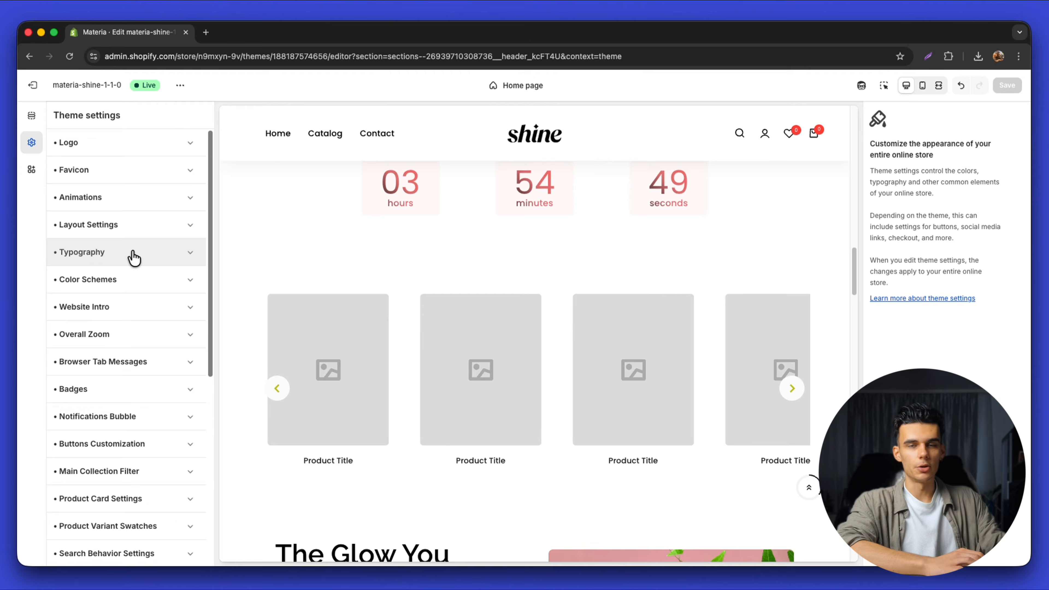
click(133, 258)
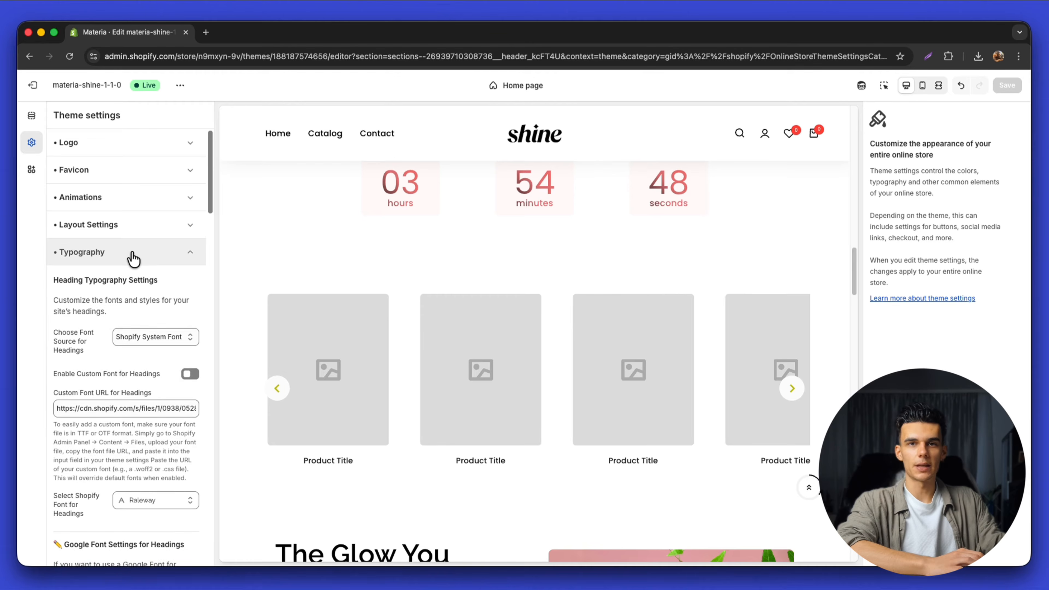
scroll(136, 298, down, 2)
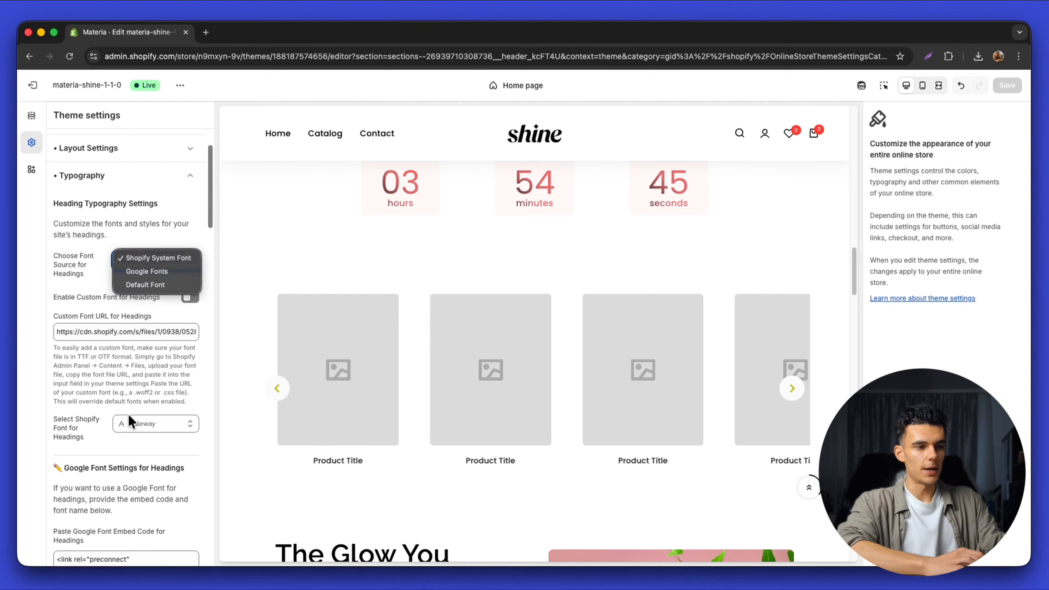
click(138, 423)
scroll(136, 289, down, 4)
scroll(120, 311, down, 4)
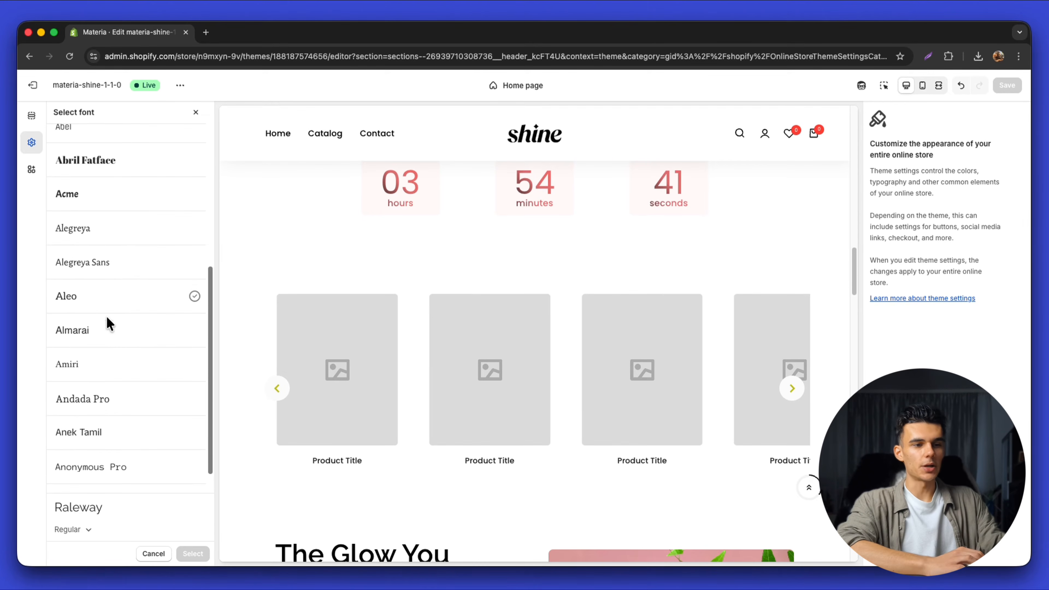
scroll(115, 231, up, 8)
click(196, 112)
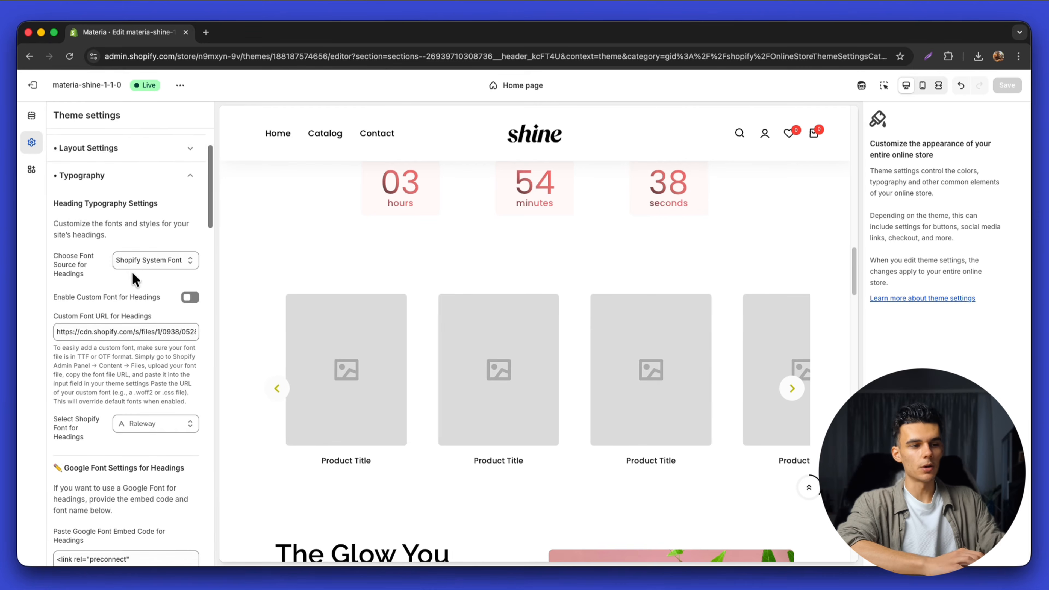
click(151, 423)
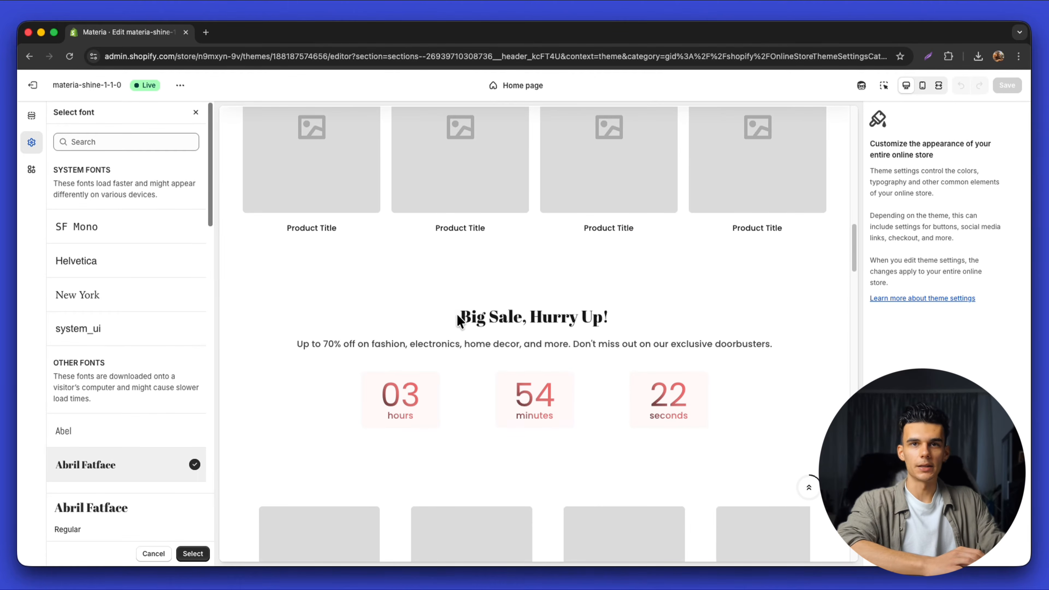
drag(458, 318, 608, 317)
click(607, 327)
scroll(605, 359, down, 6)
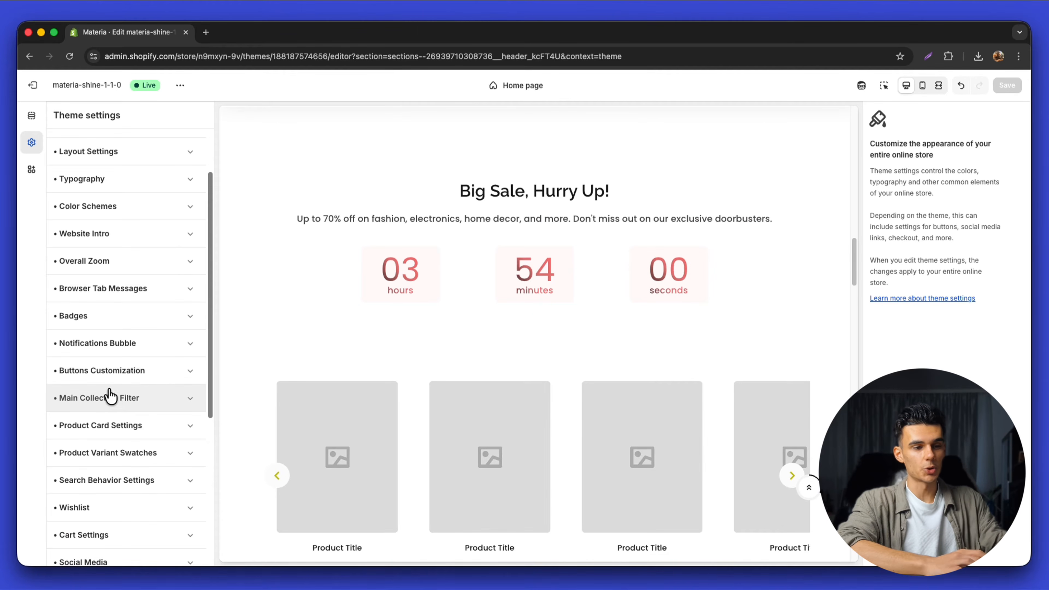
Collapse the Social Media section, keeping every profile URL as #, and return to the top of Theme settings
scroll(113, 400, down, 2)
click(133, 499)
scroll(147, 499, down, 10)
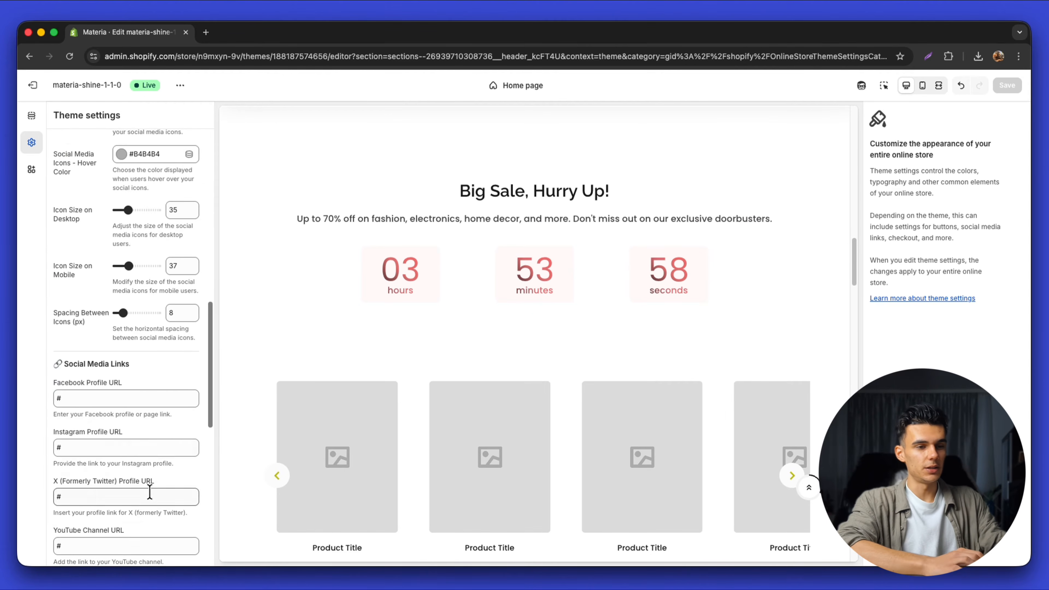
scroll(123, 382, down, 5)
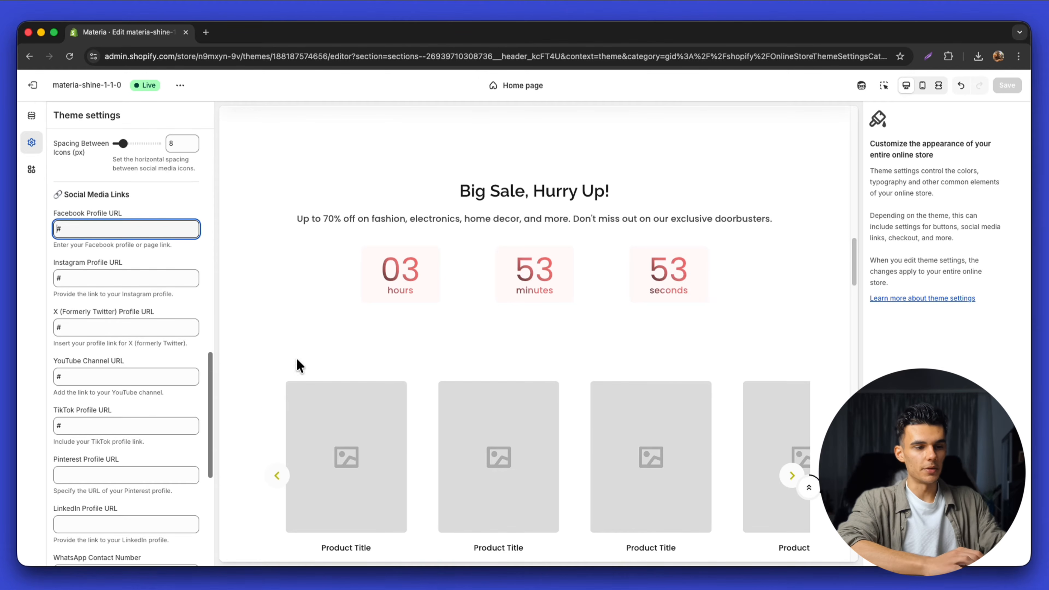
scroll(298, 365, down, 20)
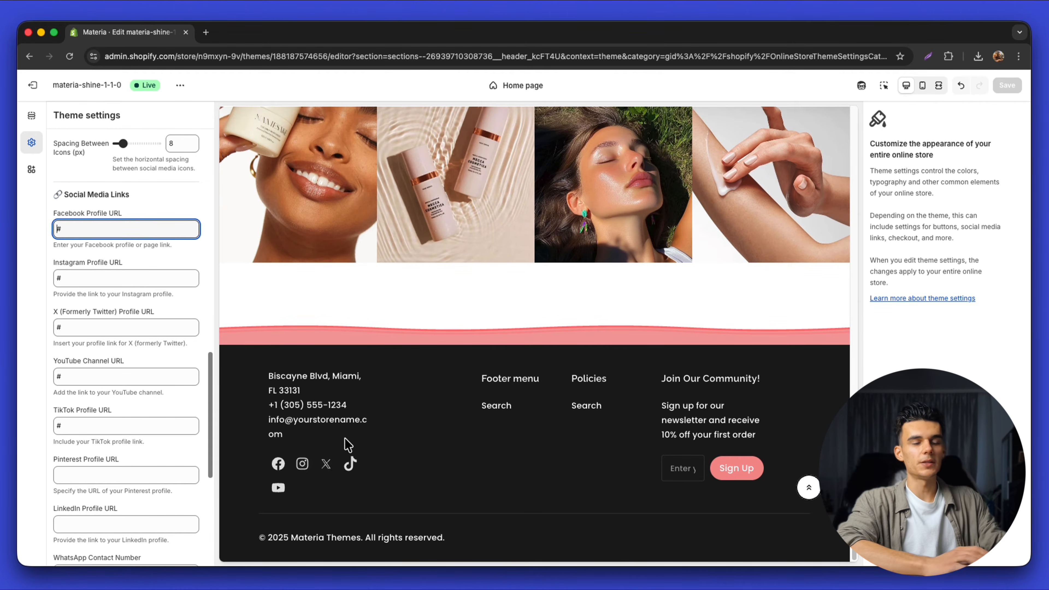
scroll(109, 193, up, 11)
click(141, 369)
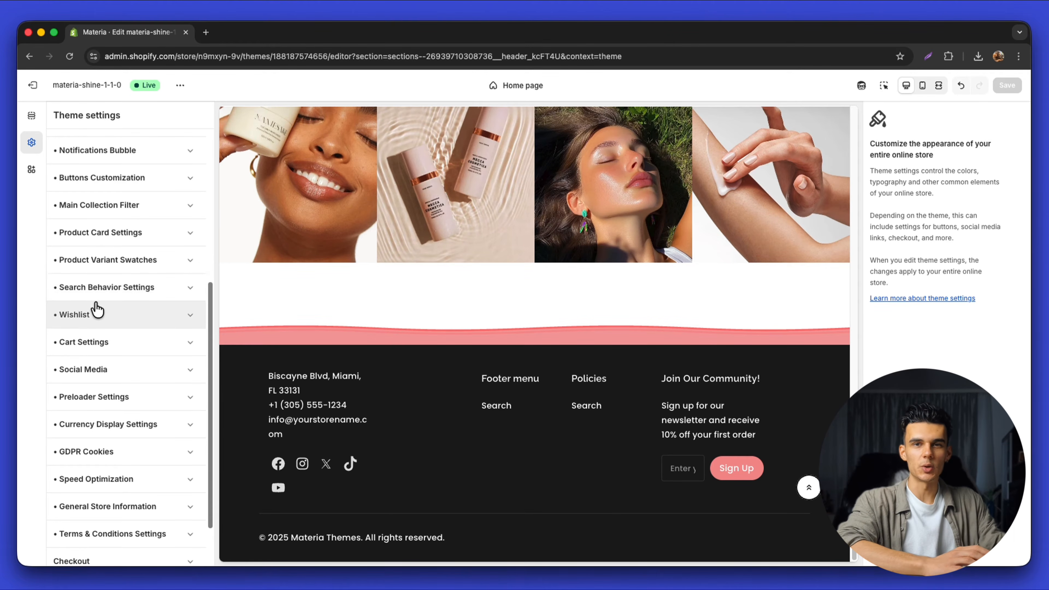
scroll(93, 307, up, 6)
scroll(415, 300, up, 10)
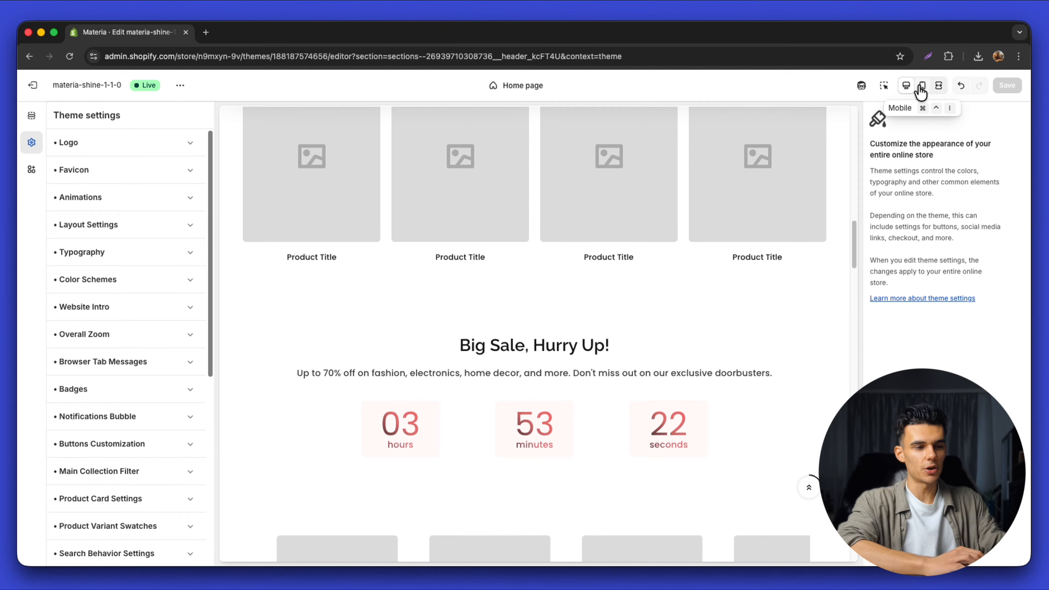
Switch to mobile preview, advance the hero slideshow twice, and scroll down to the footer
click(924, 88)
scroll(559, 281, up, 10)
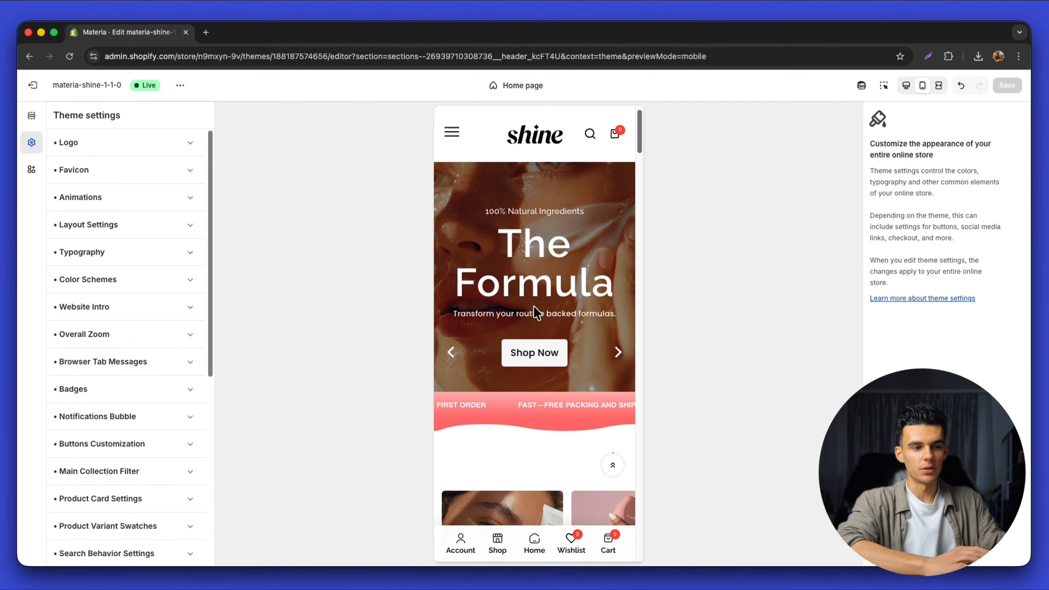
click(619, 386)
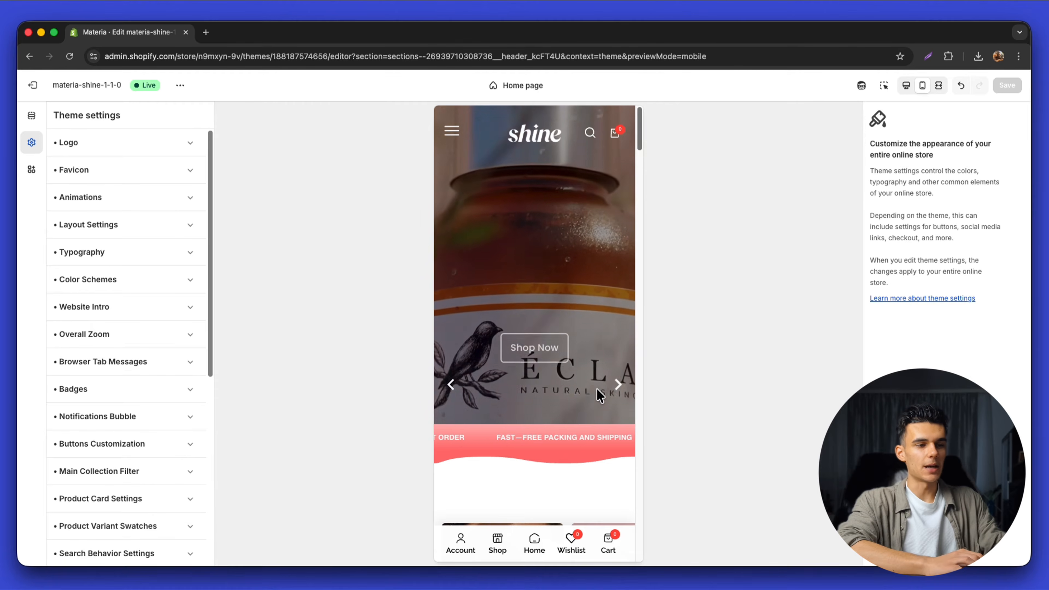
click(619, 388)
scroll(568, 347, down, 6)
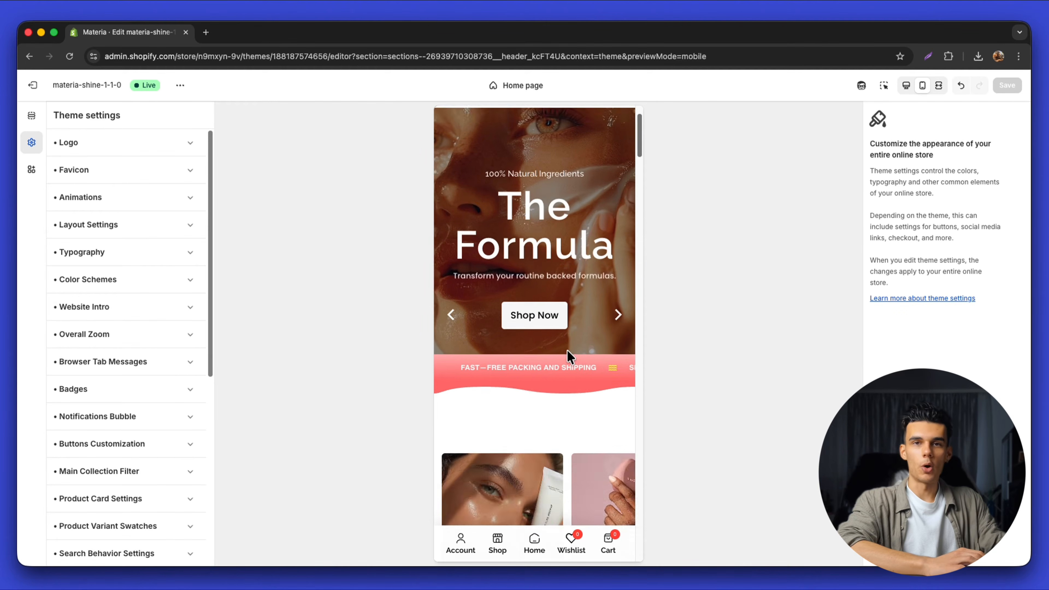
scroll(568, 357, down, 10)
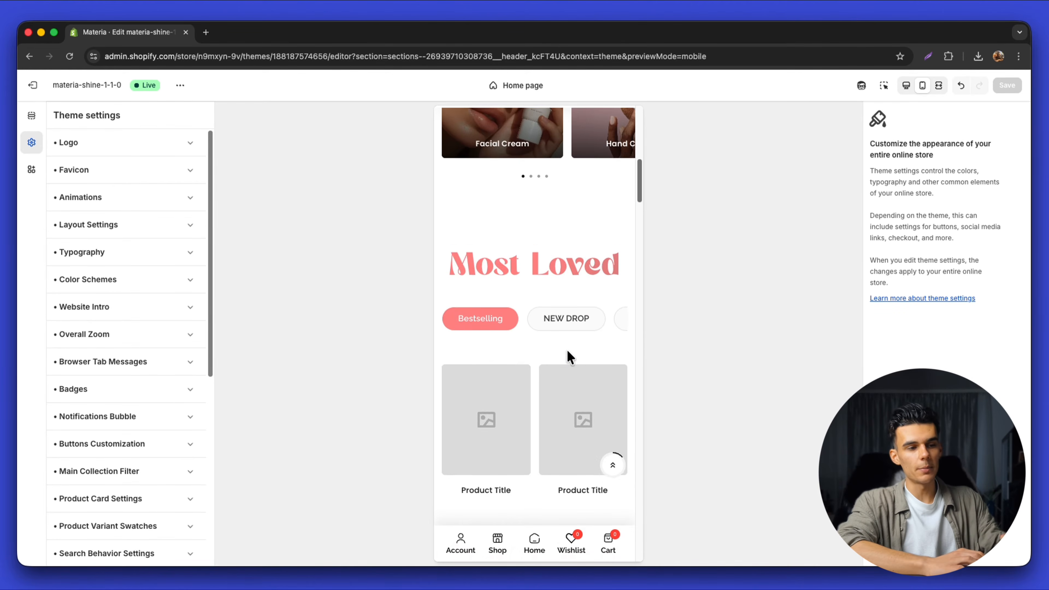
scroll(568, 357, down, 10)
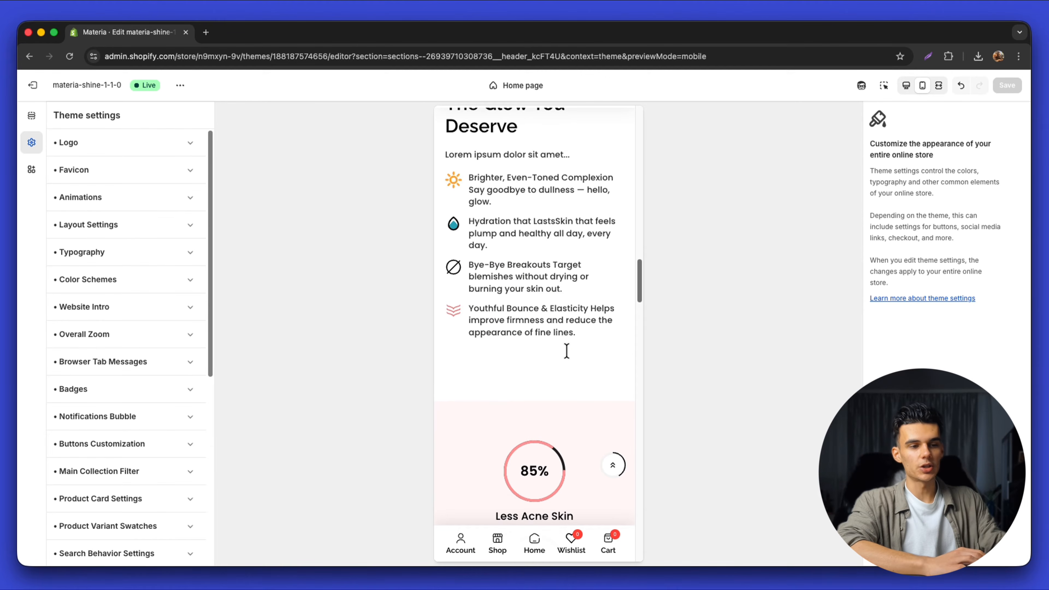
scroll(568, 352, down, 10)
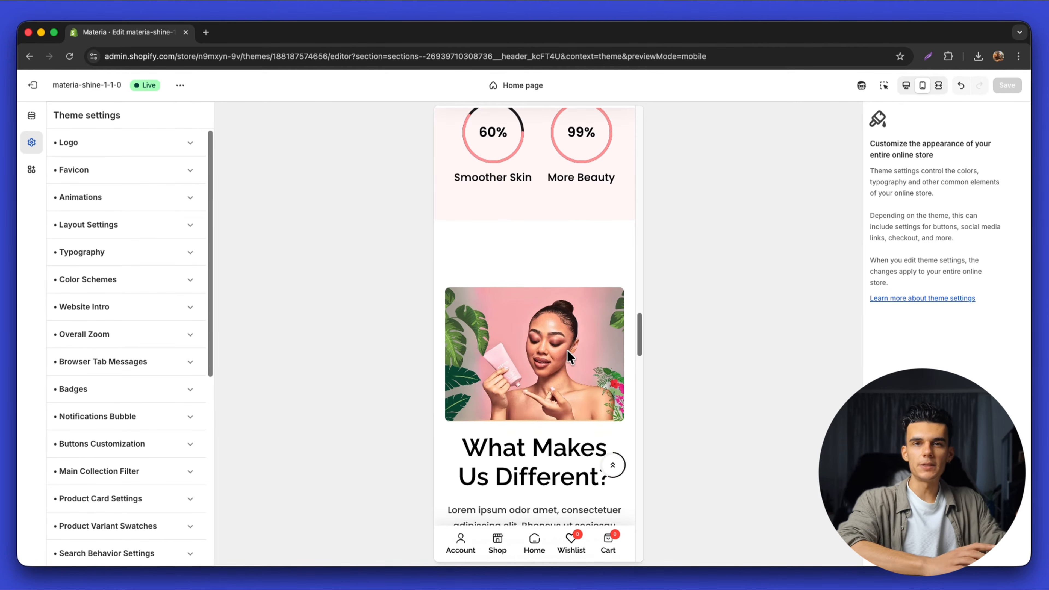
scroll(568, 350, down, 10)
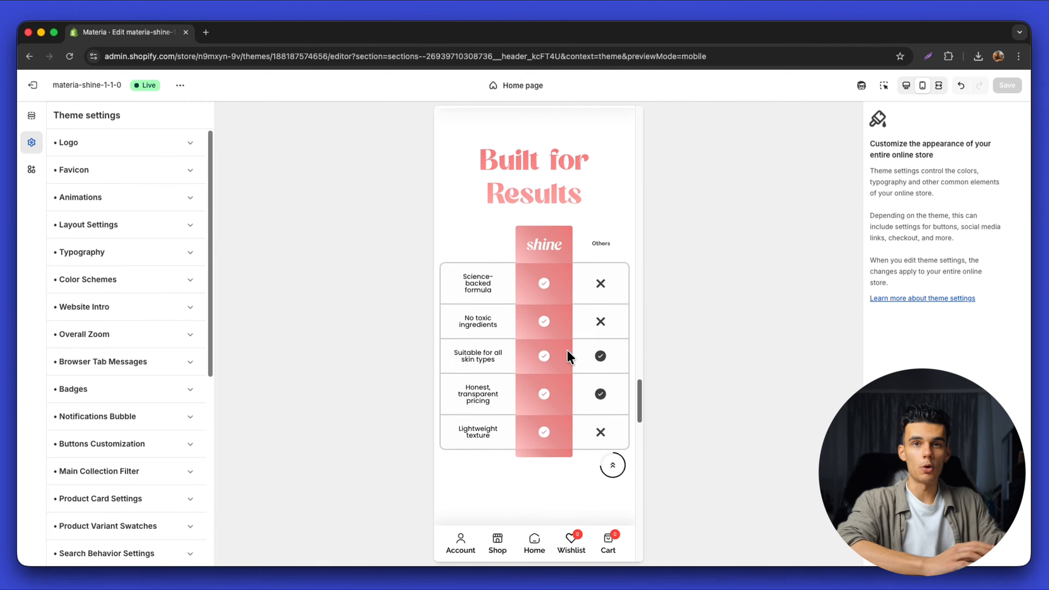
scroll(568, 353, down, 5)
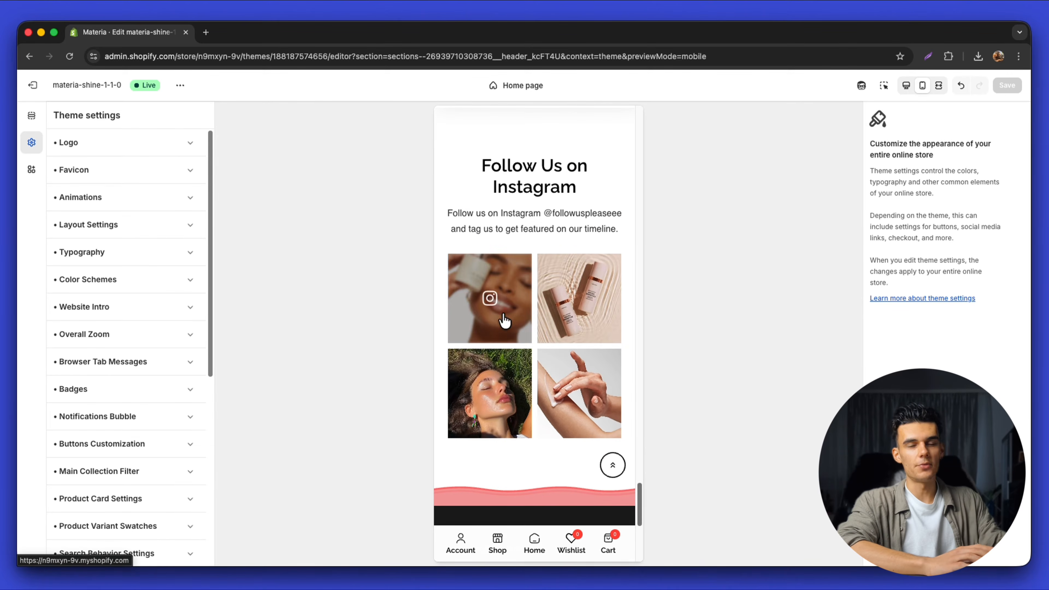
scroll(536, 314, down, 6)
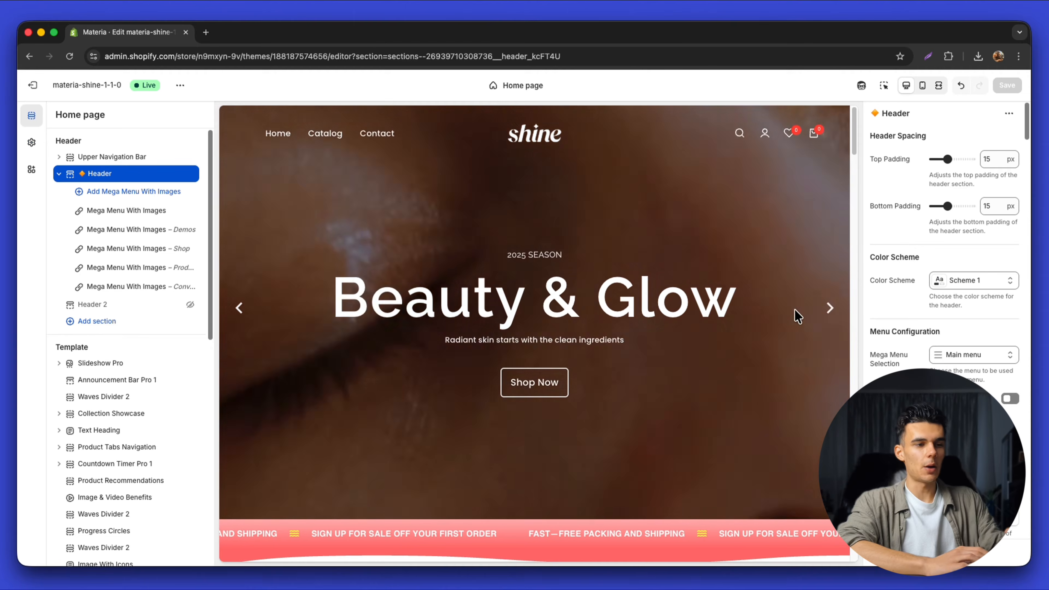
Advance the hero slideshow and scroll up and down through the desktop home page preview
click(831, 309)
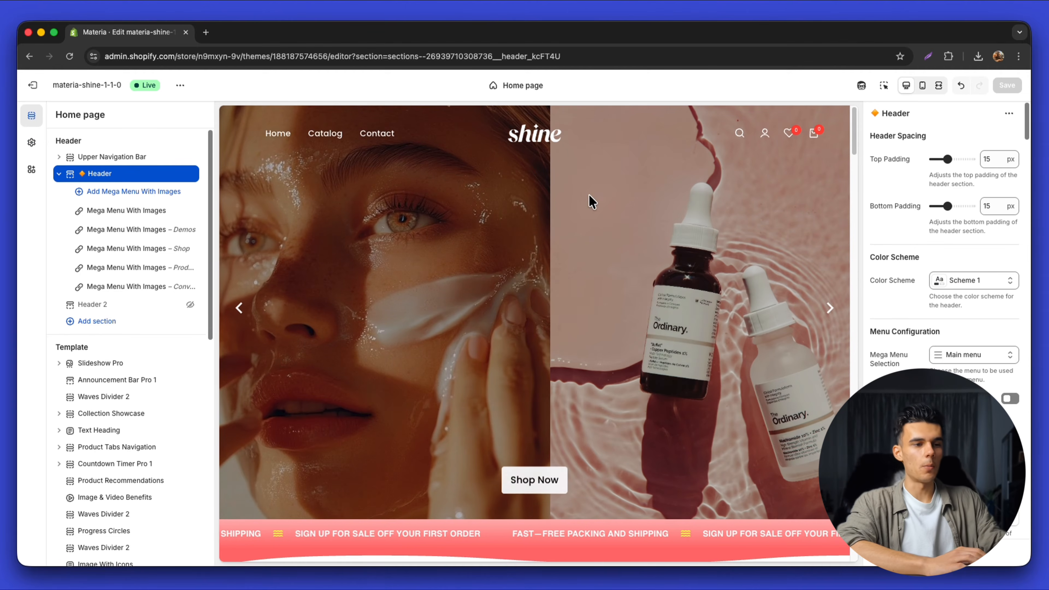
scroll(628, 297, down, 15)
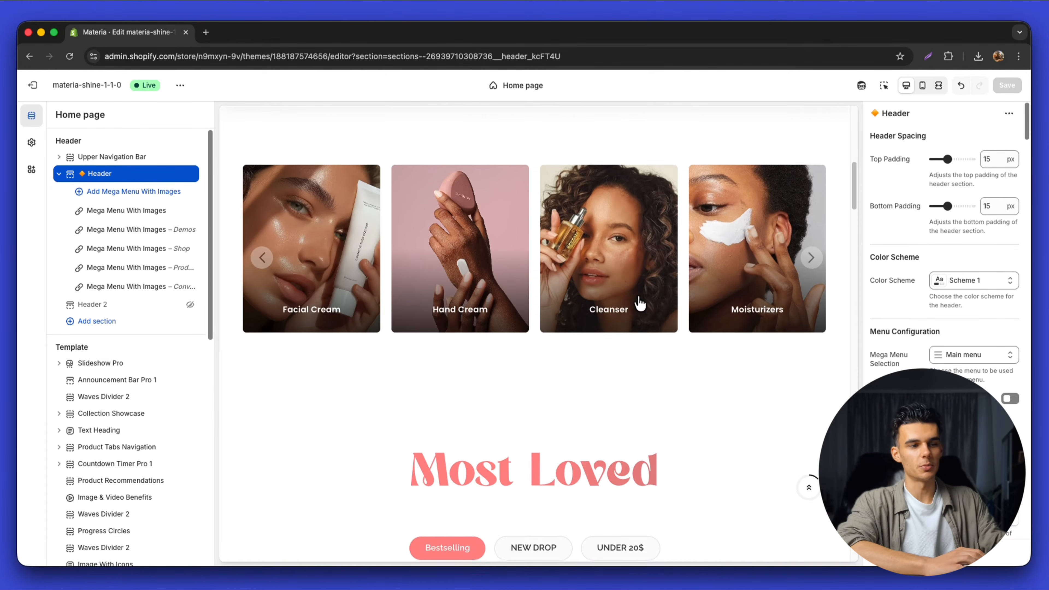
scroll(636, 297, down, 12)
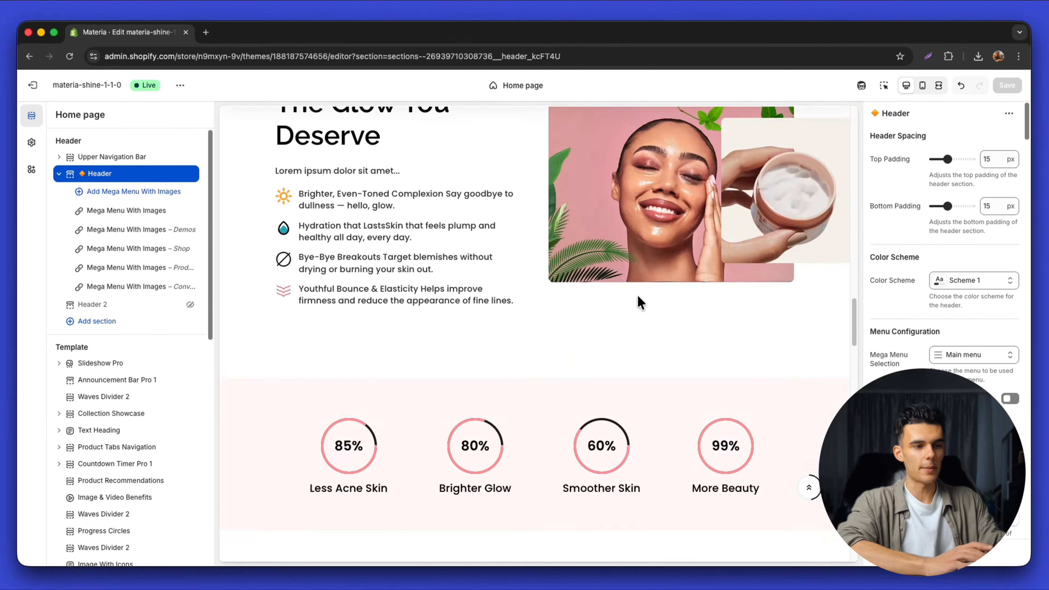
scroll(638, 297, down, 12)
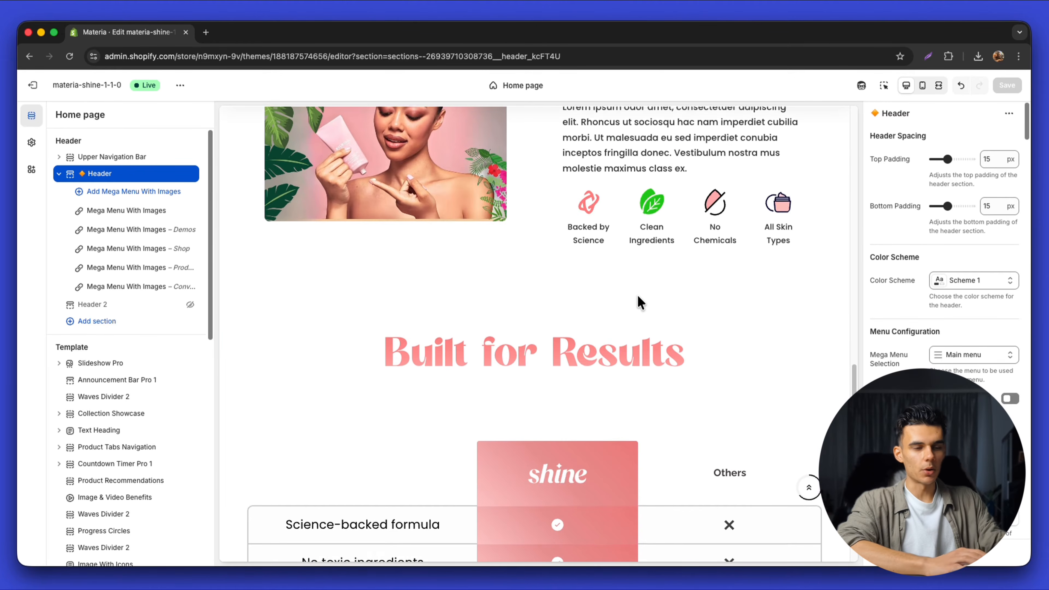
scroll(637, 296, down, 8)
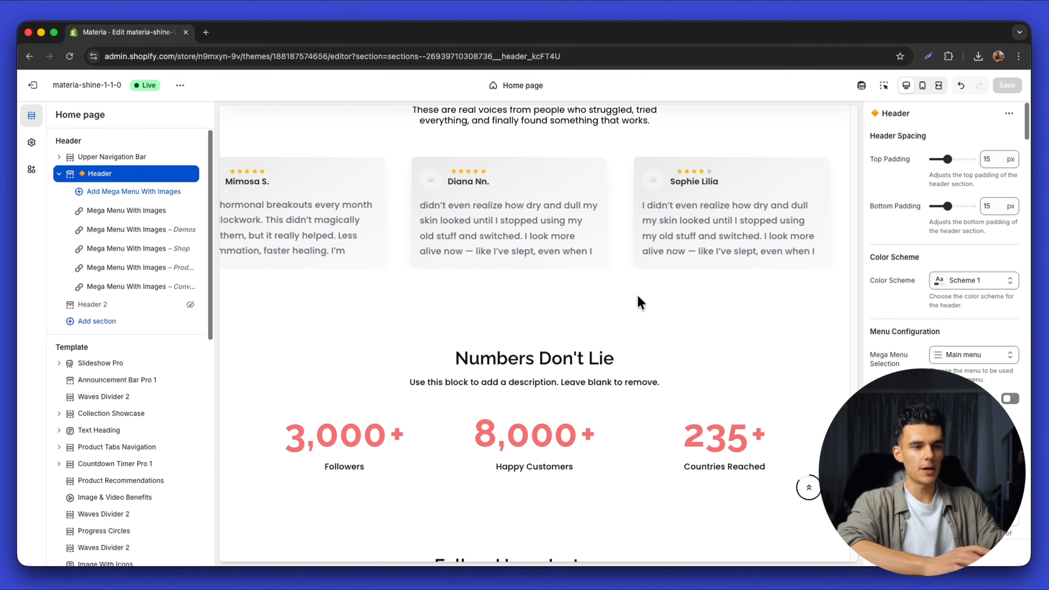
scroll(639, 303, up, 5)
scroll(639, 303, down, 12)
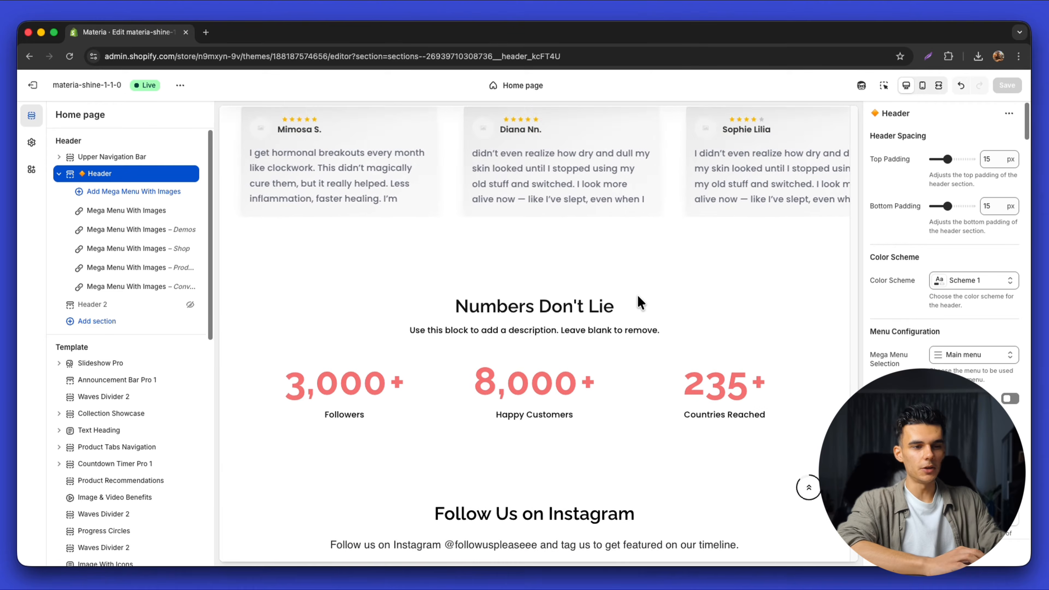
scroll(640, 302, up, 20)
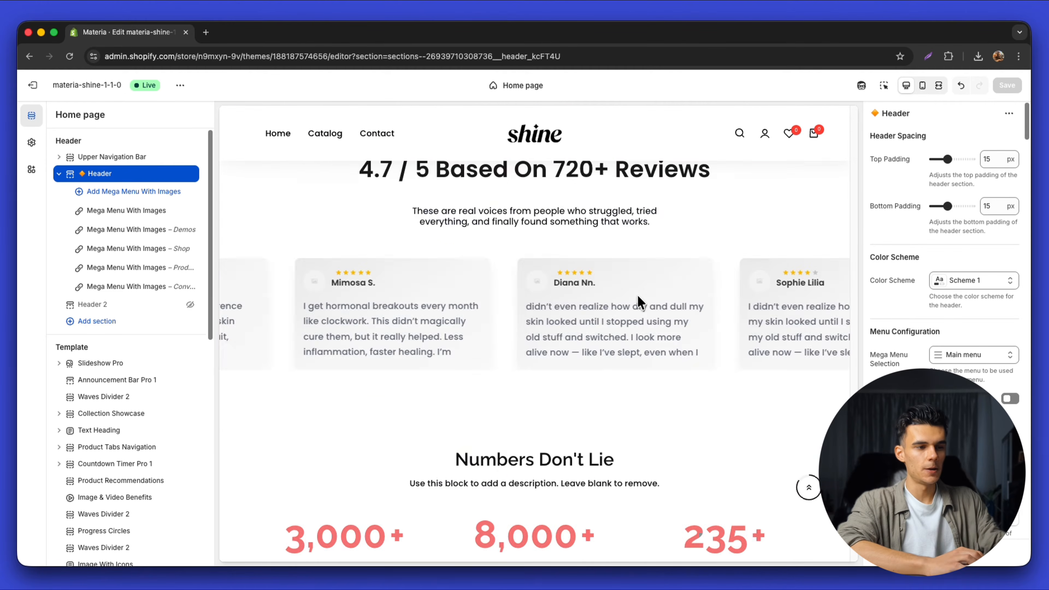
scroll(636, 293, up, 10)
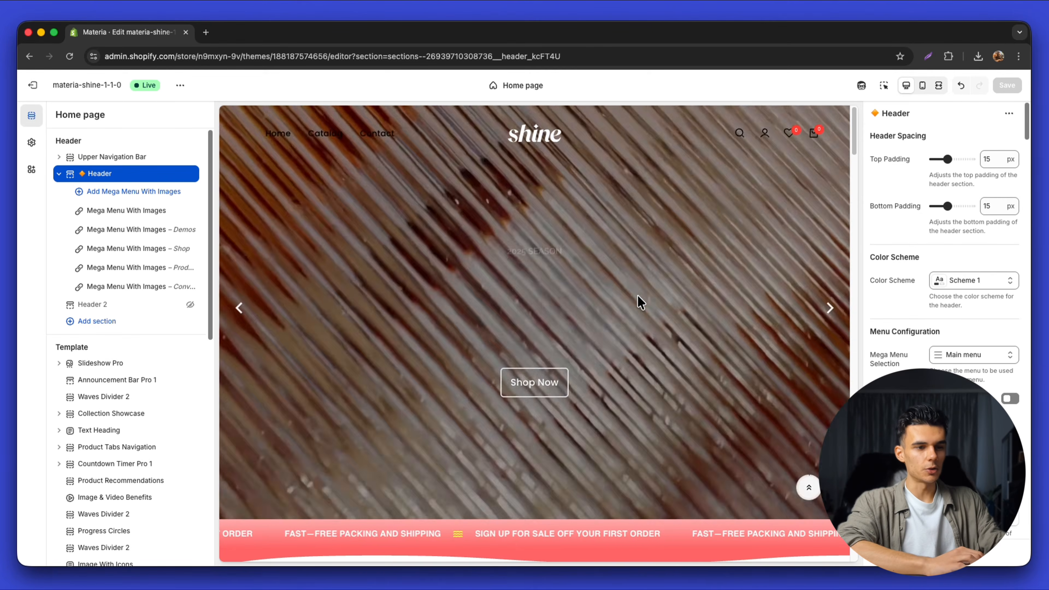
scroll(612, 350, down, 5)
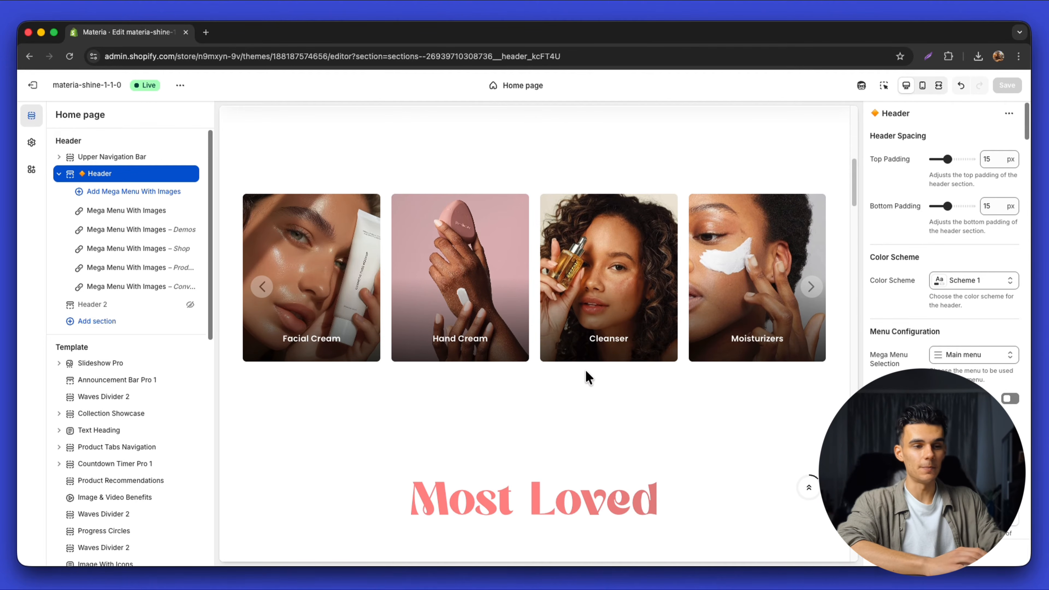
scroll(589, 377, up, 5)
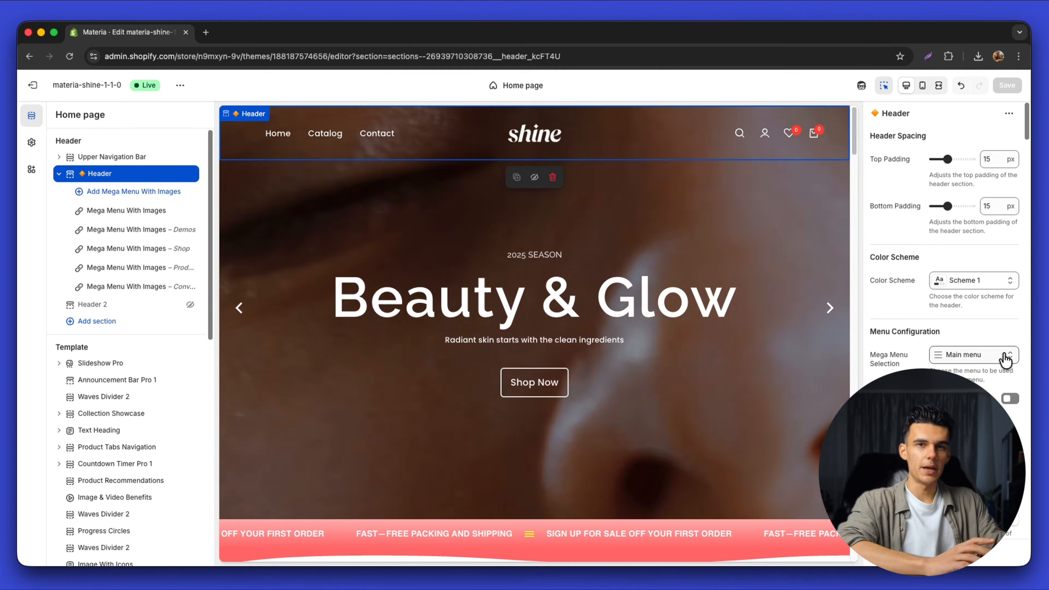
Open the header's Main menu and add a Products item linked to All products
click(998, 355)
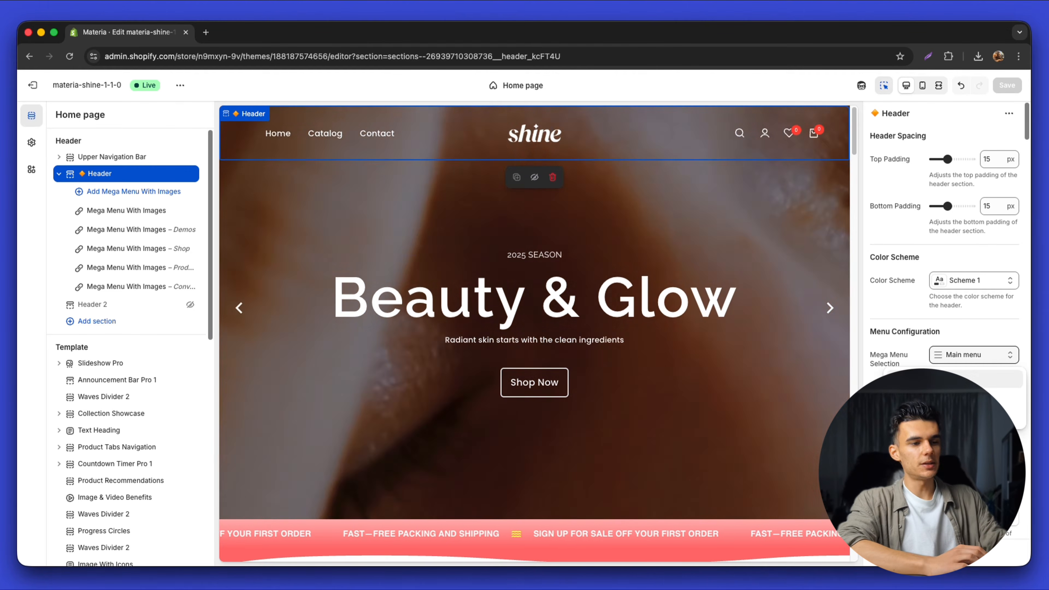
scroll(950, 360, down, 5)
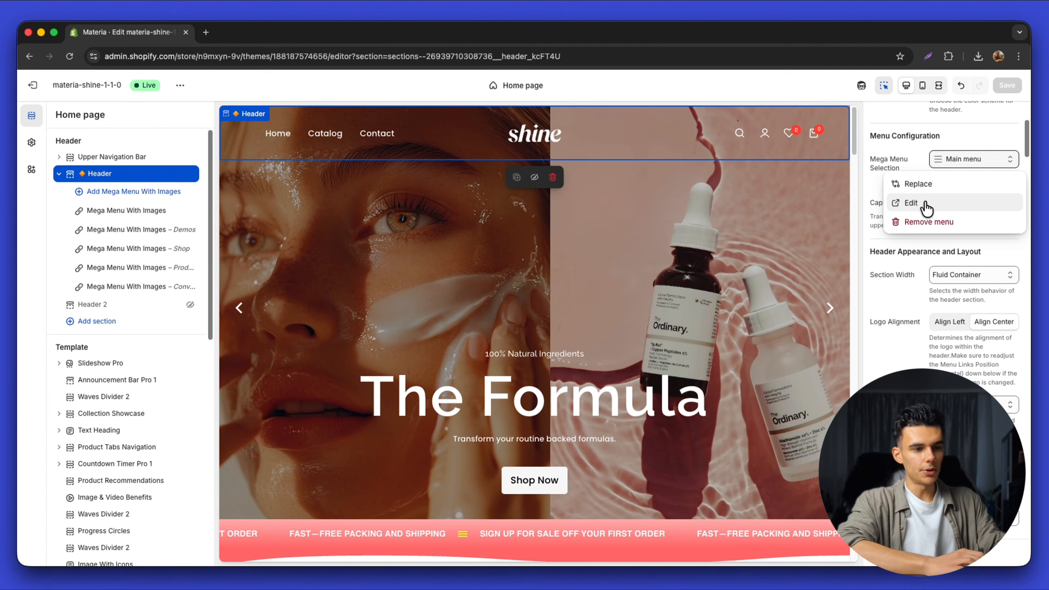
click(911, 203)
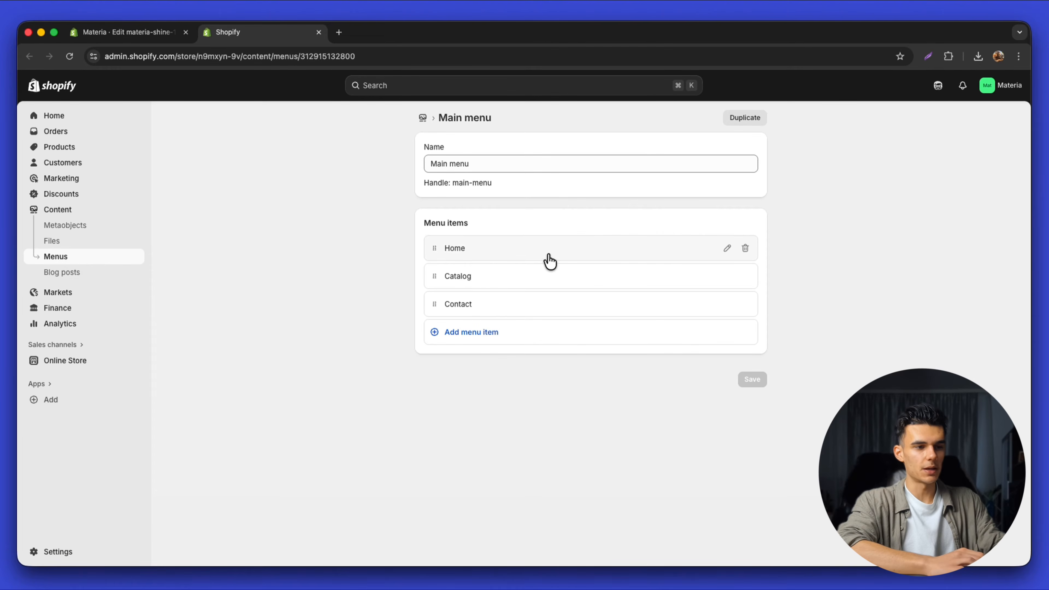
click(540, 338)
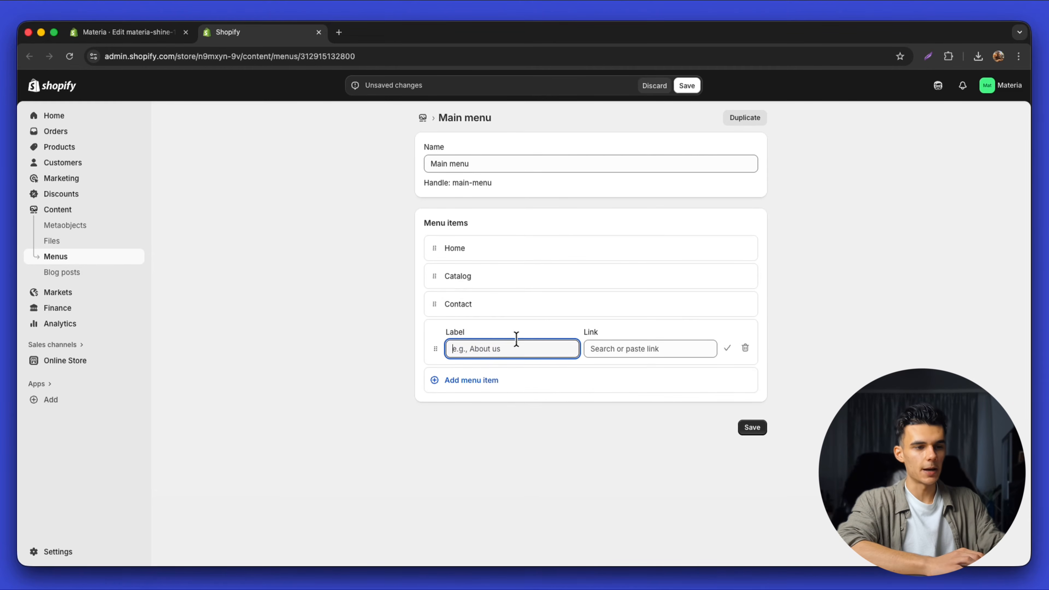
click(635, 350)
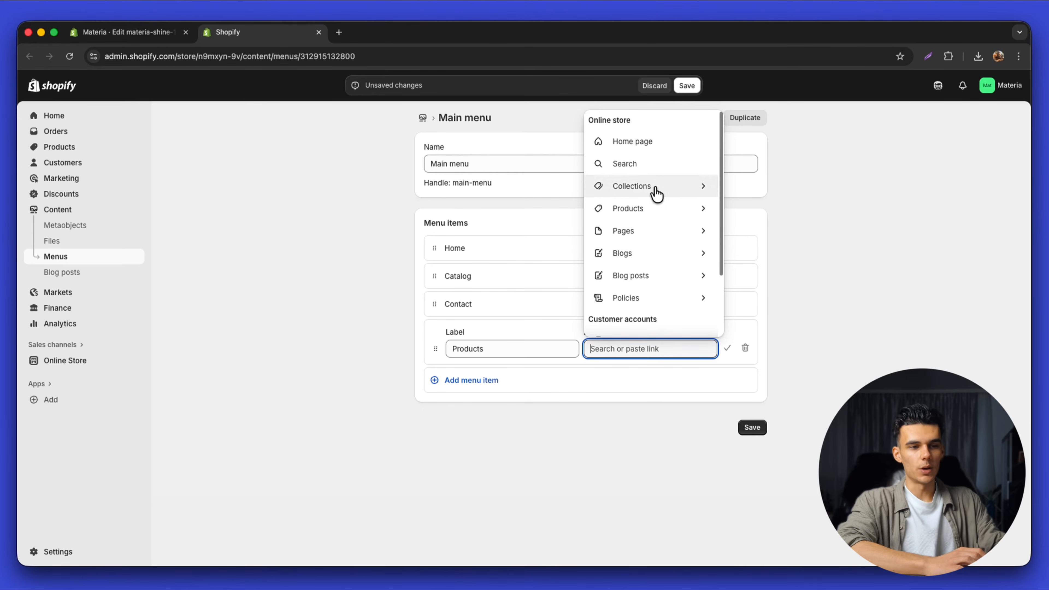
click(656, 209)
click(657, 396)
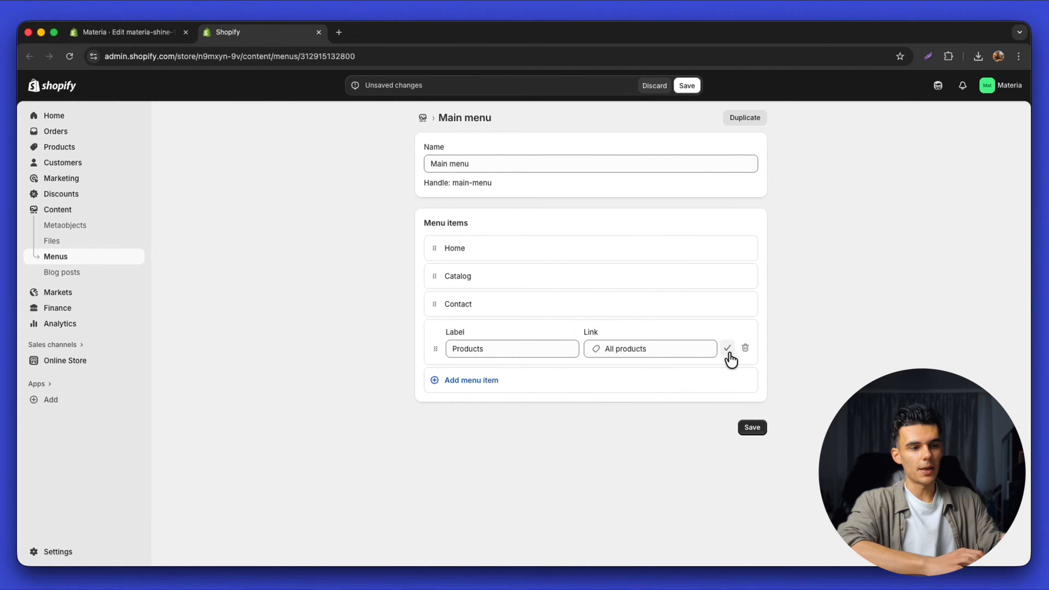
click(727, 349)
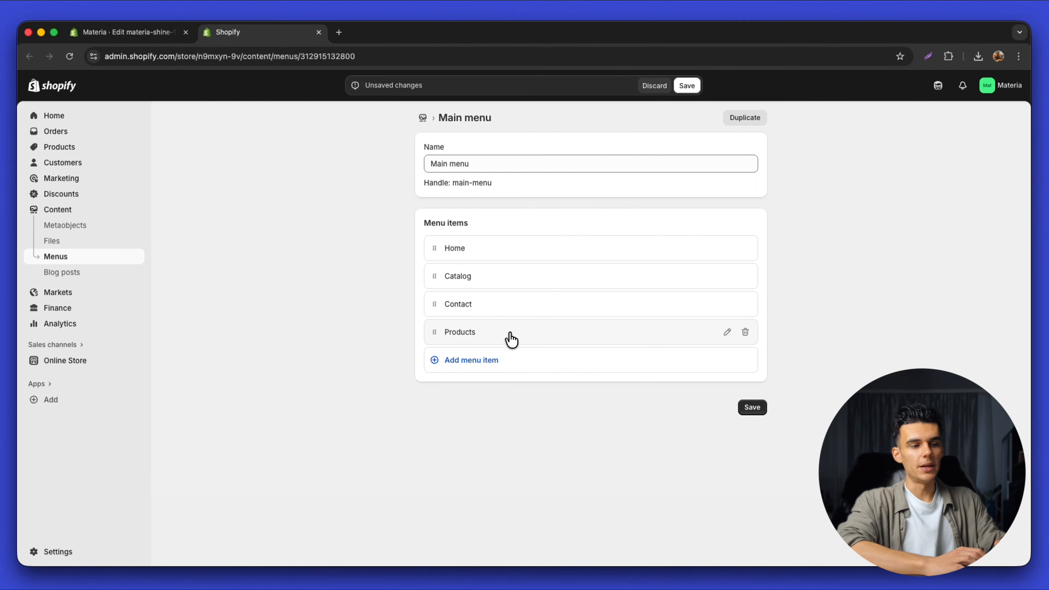
Add New Arrivals and BestSellers menu items, both linking to All collections
click(519, 376)
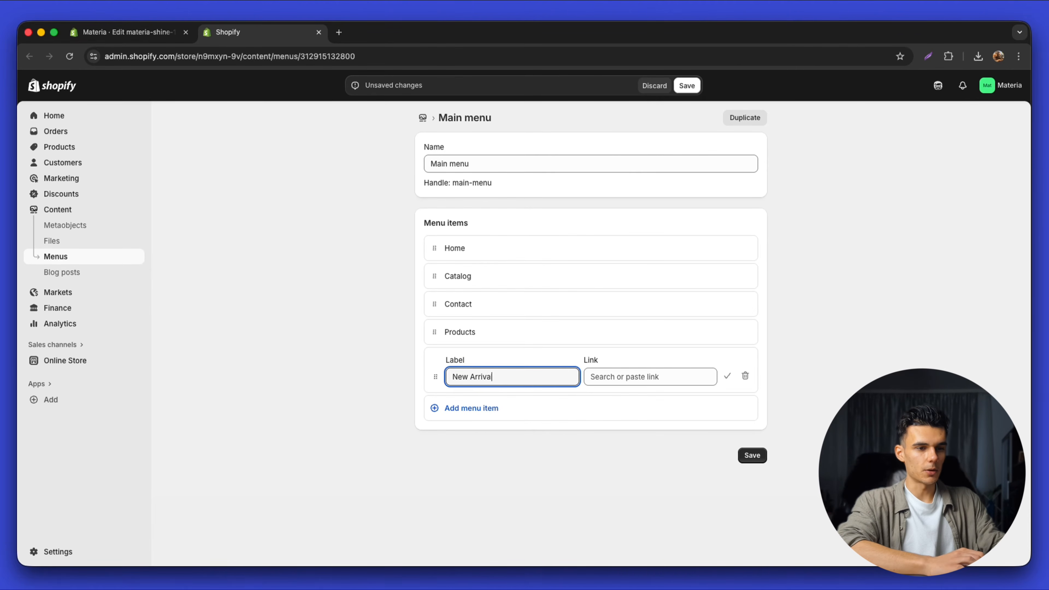
click(621, 376)
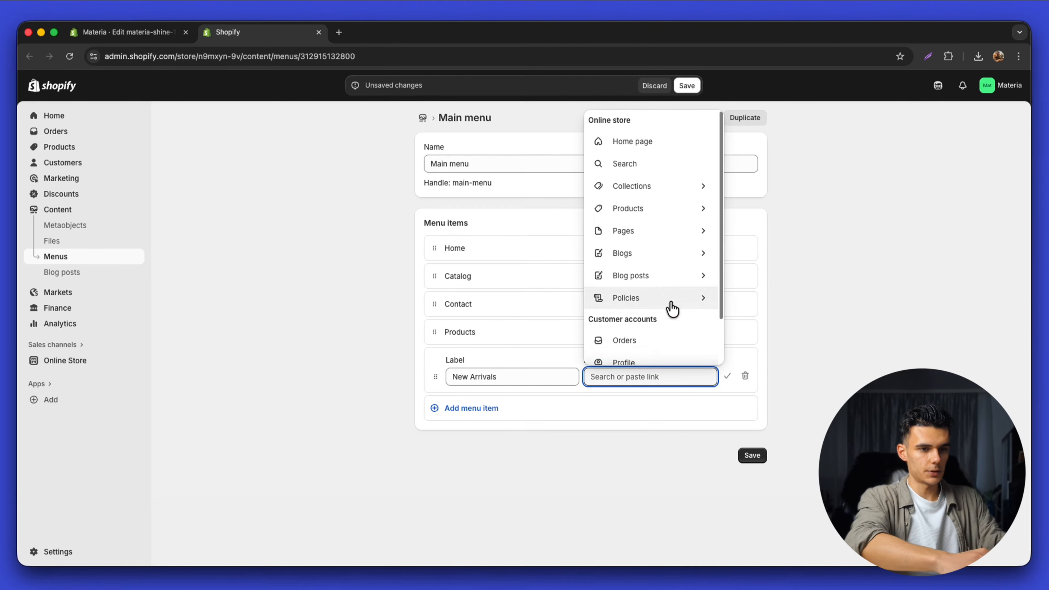
click(470, 407)
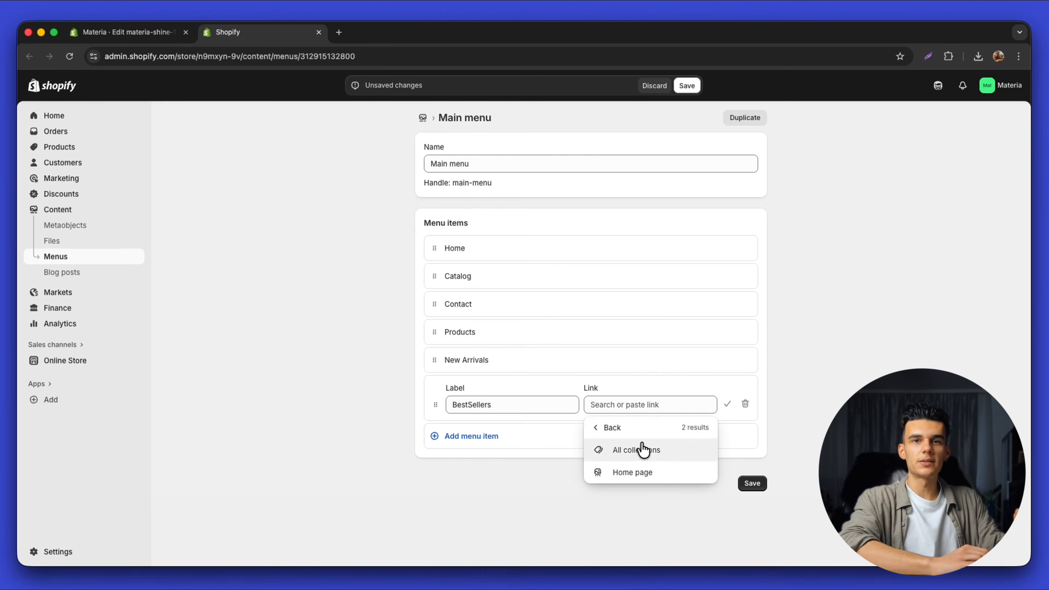
click(644, 449)
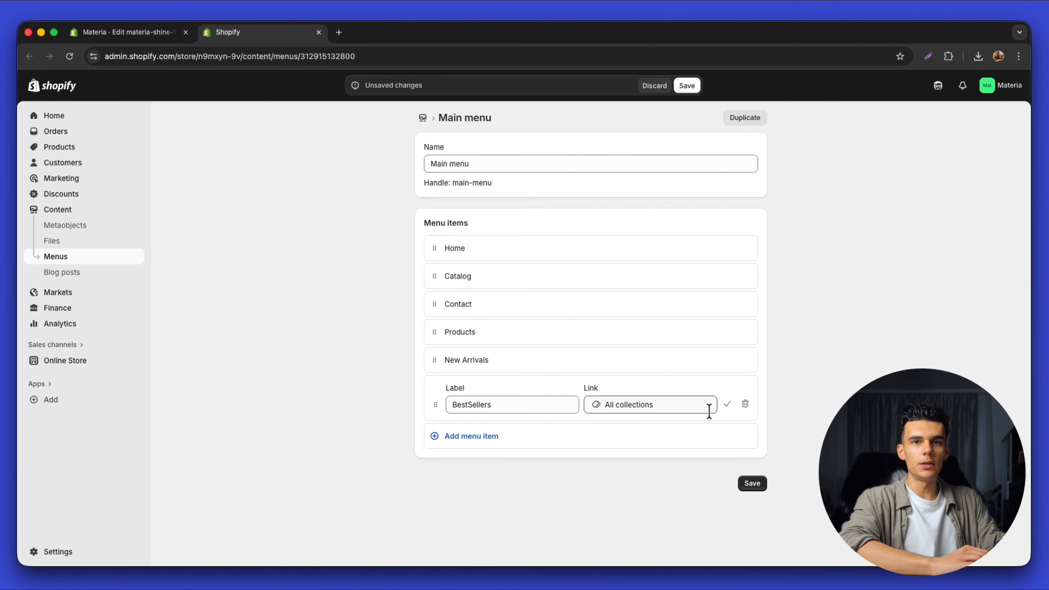
click(727, 405)
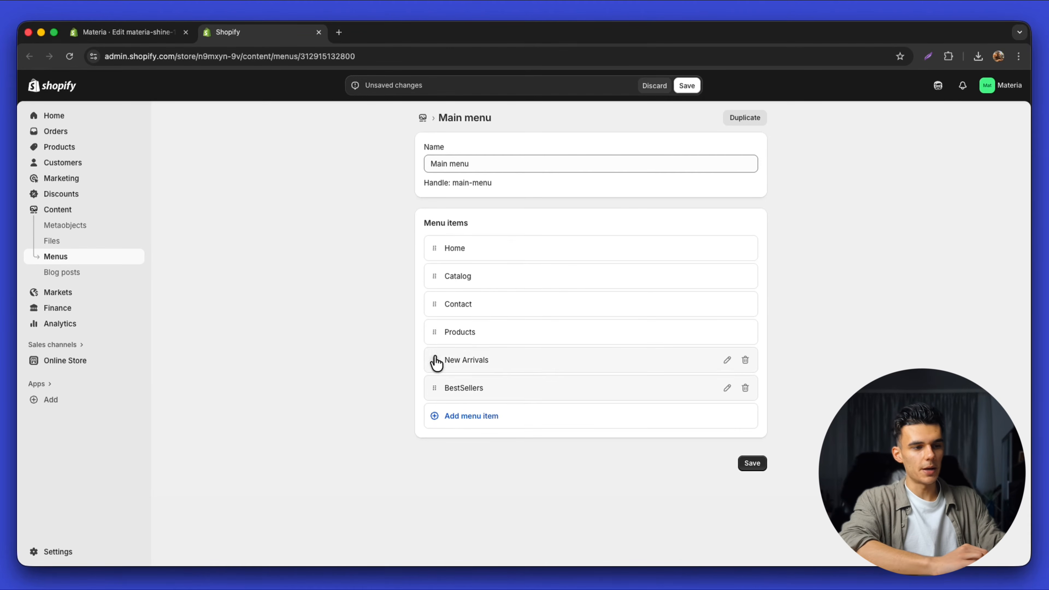
Nest New Arrivals and BestSellers under Products and save the Main menu
drag(435, 359, 463, 271)
drag(434, 436, 458, 399)
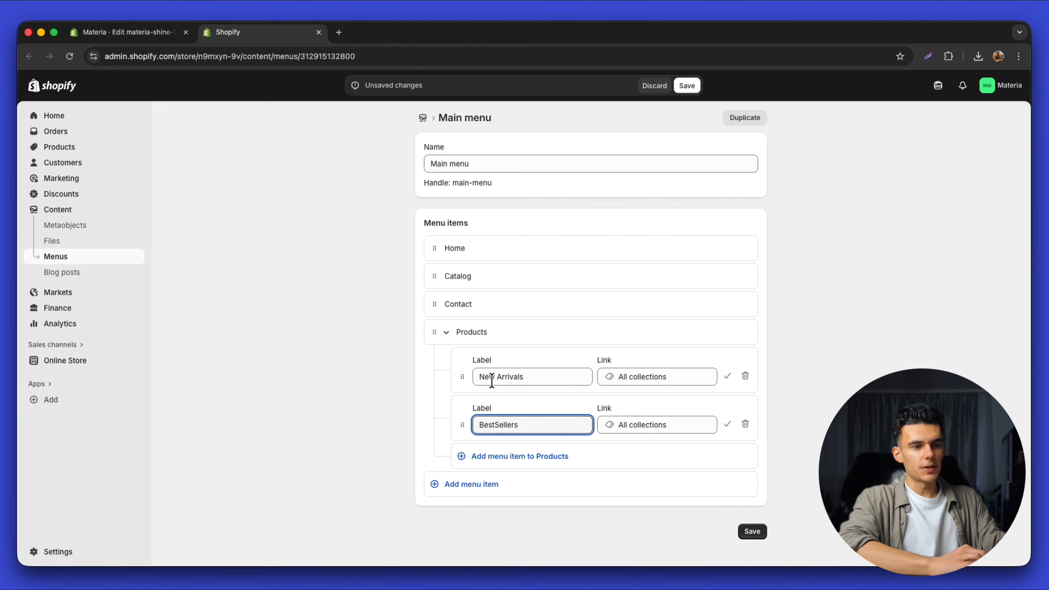
click(727, 375)
click(727, 404)
click(751, 491)
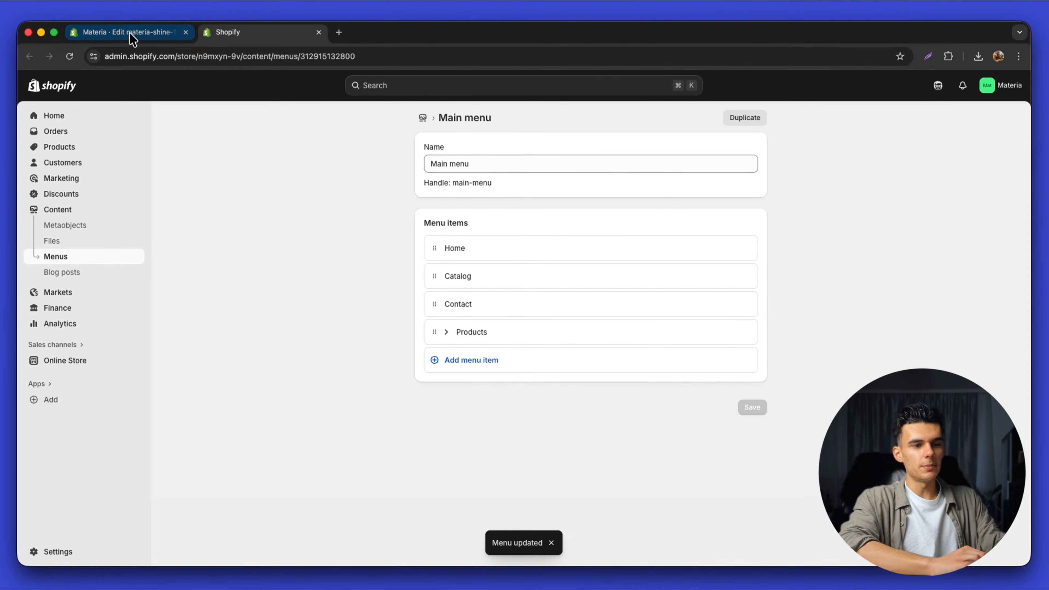
click(128, 33)
click(302, 56)
Reload the editor, step through the hero slideshow, and open the Beauty & Glow slide's settings
key(Return)
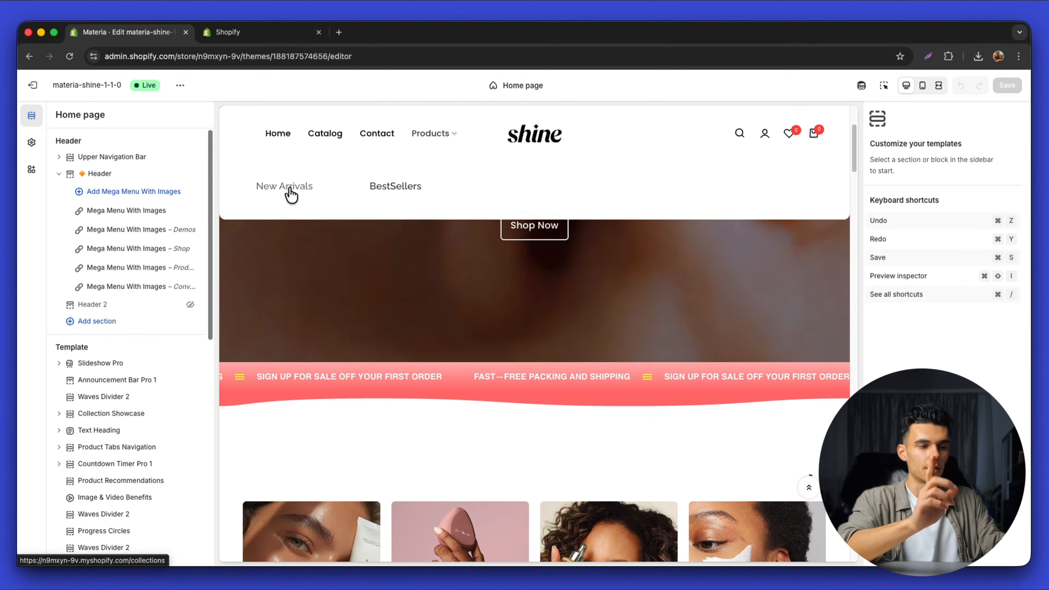
click(726, 265)
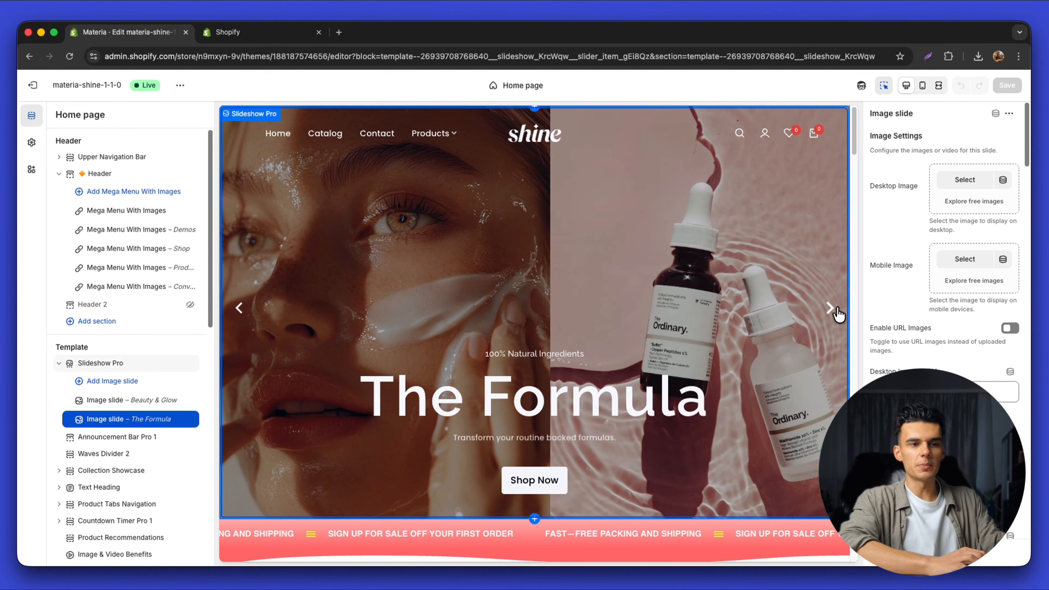
click(832, 308)
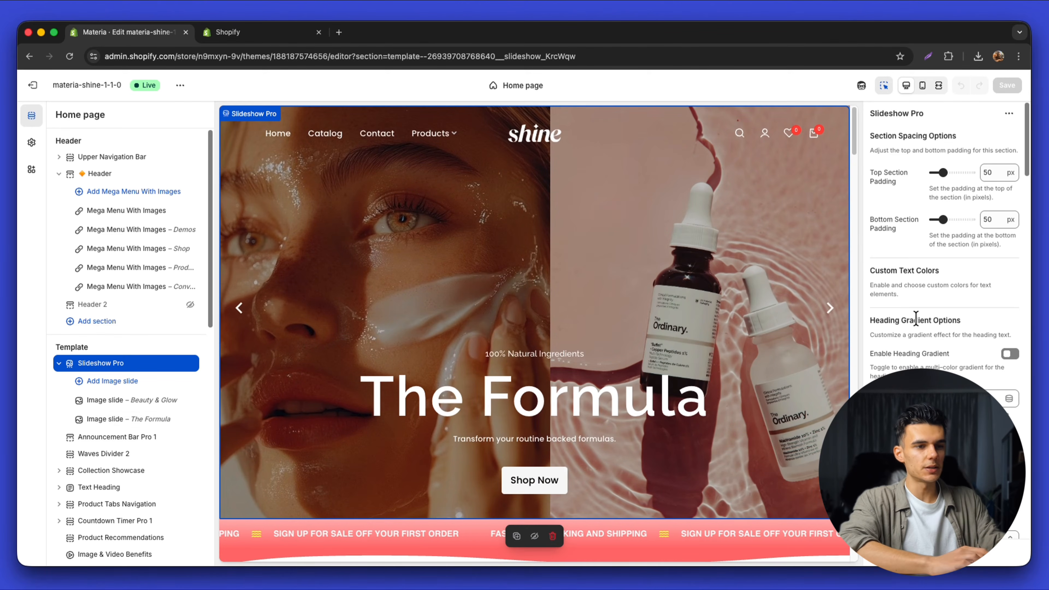
scroll(915, 319, down, 5)
scroll(916, 319, down, 2)
click(103, 400)
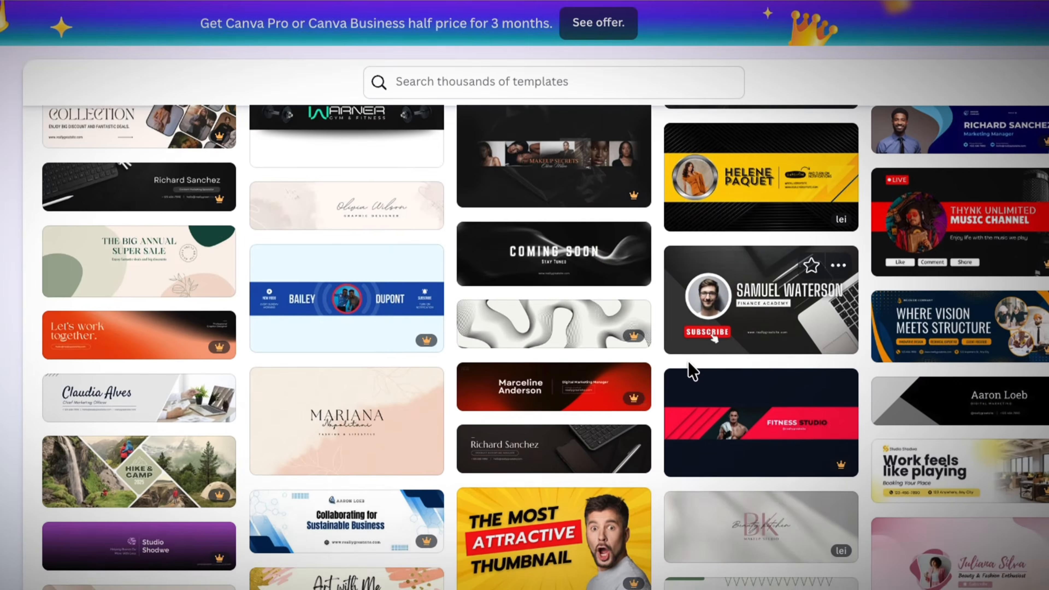
scroll(690, 371, down, 10)
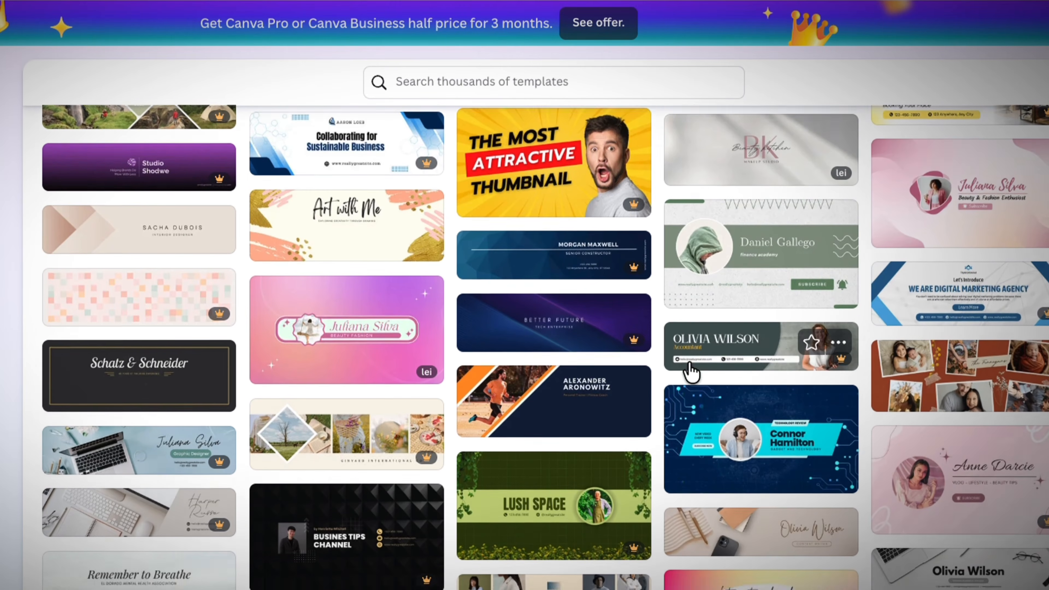
scroll(688, 369, down, 14)
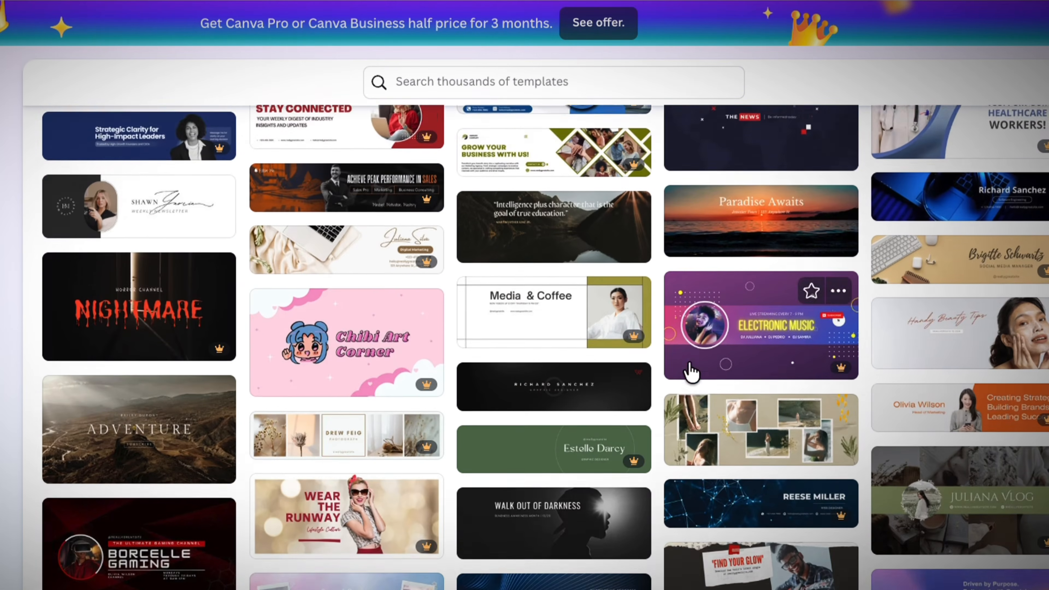
scroll(689, 369, down, 8)
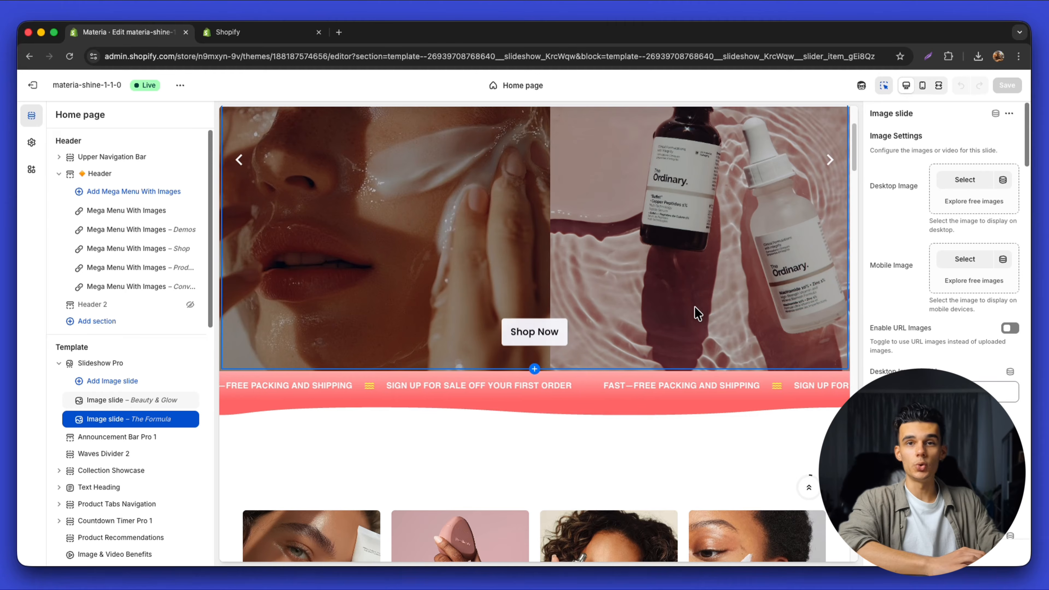
Select the announcement bar, toggle section picking off and on, and open Announcement Message 1
click(658, 393)
scroll(616, 397, down, 5)
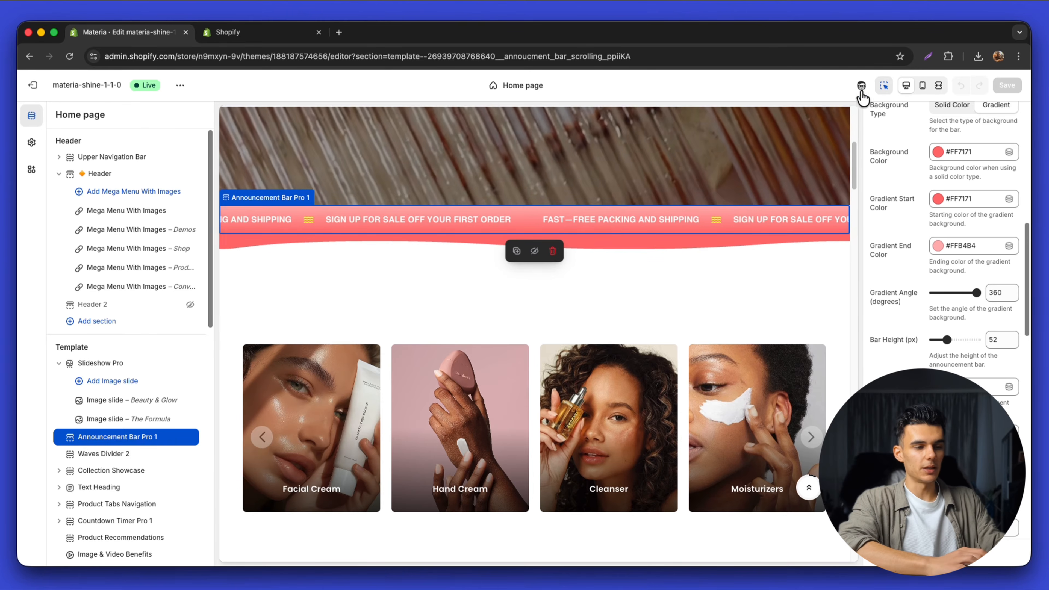
click(884, 86)
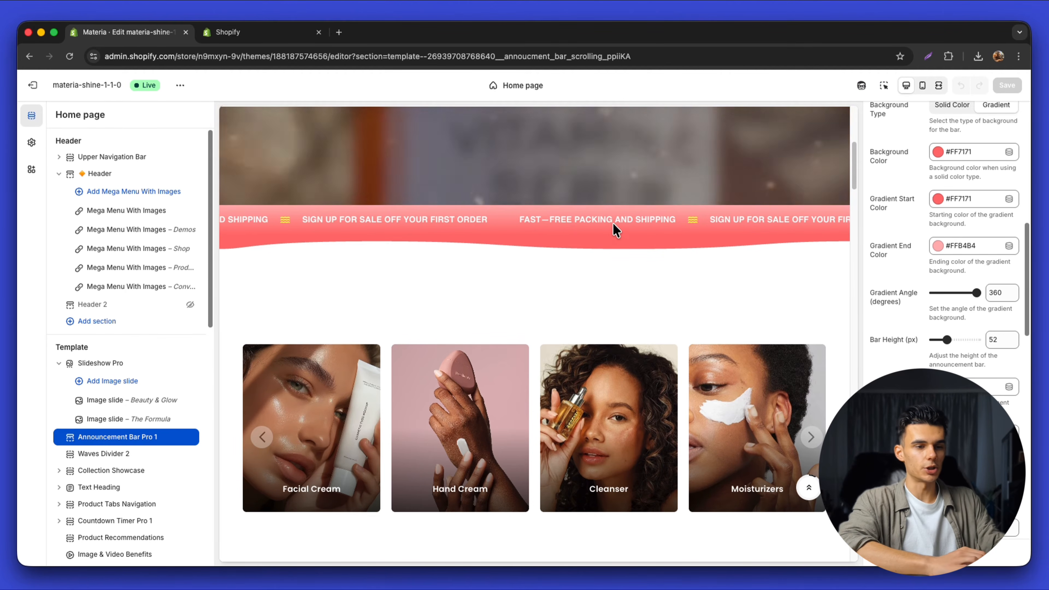
click(883, 86)
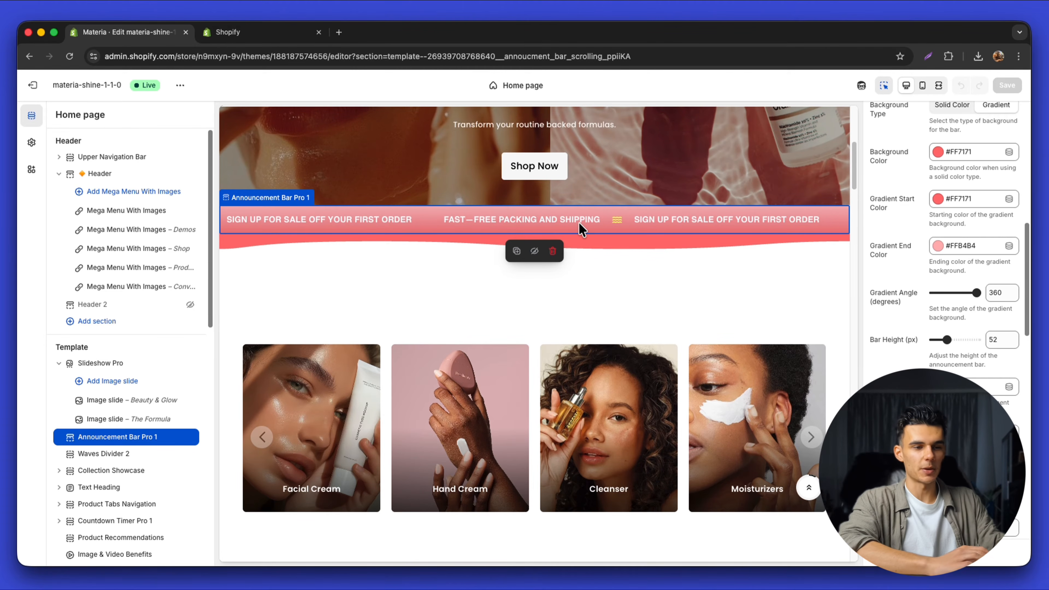
scroll(975, 279, up, 10)
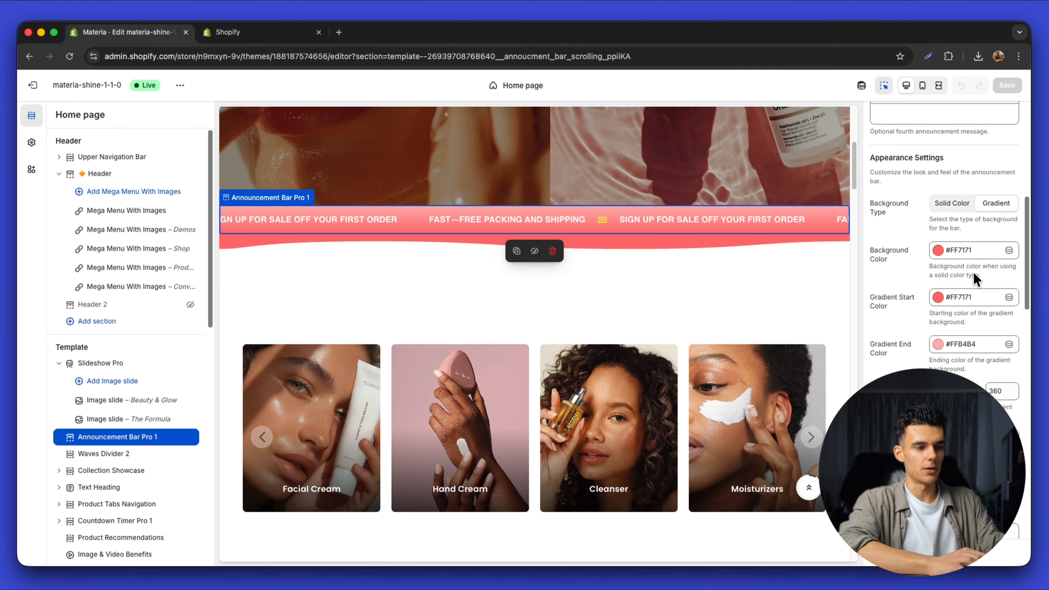
click(993, 217)
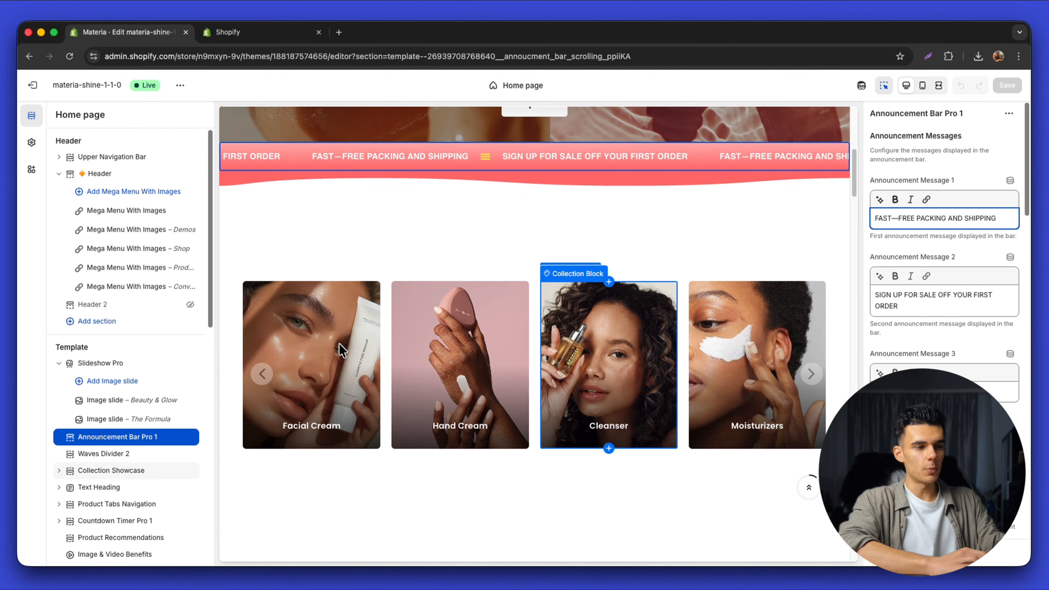
Try the divine-face oil image on the Facial Cream card, then remove it and restore the image URL
click(387, 343)
click(355, 341)
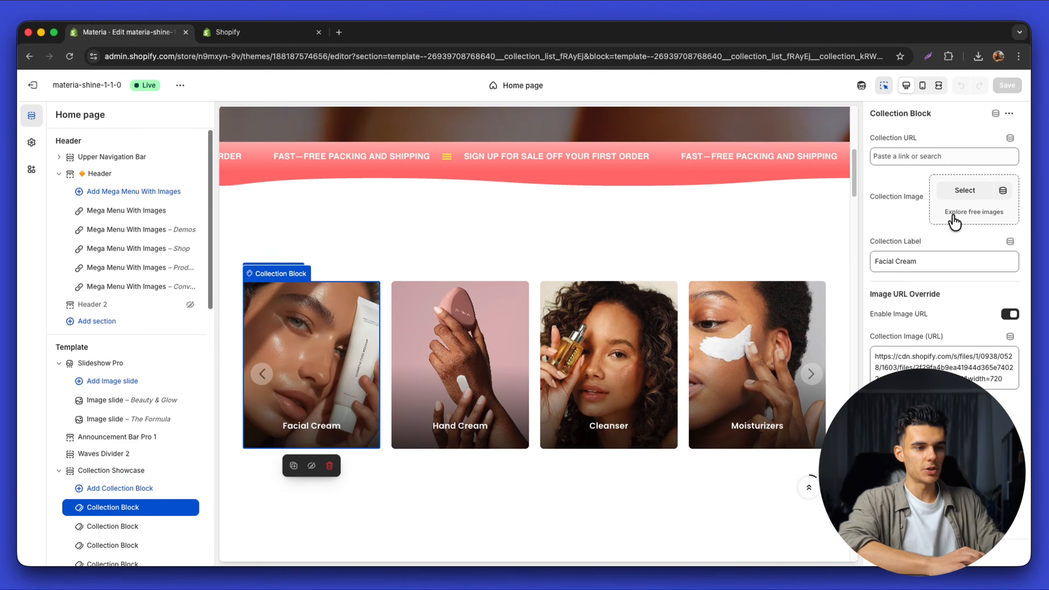
click(975, 191)
click(491, 328)
click(773, 511)
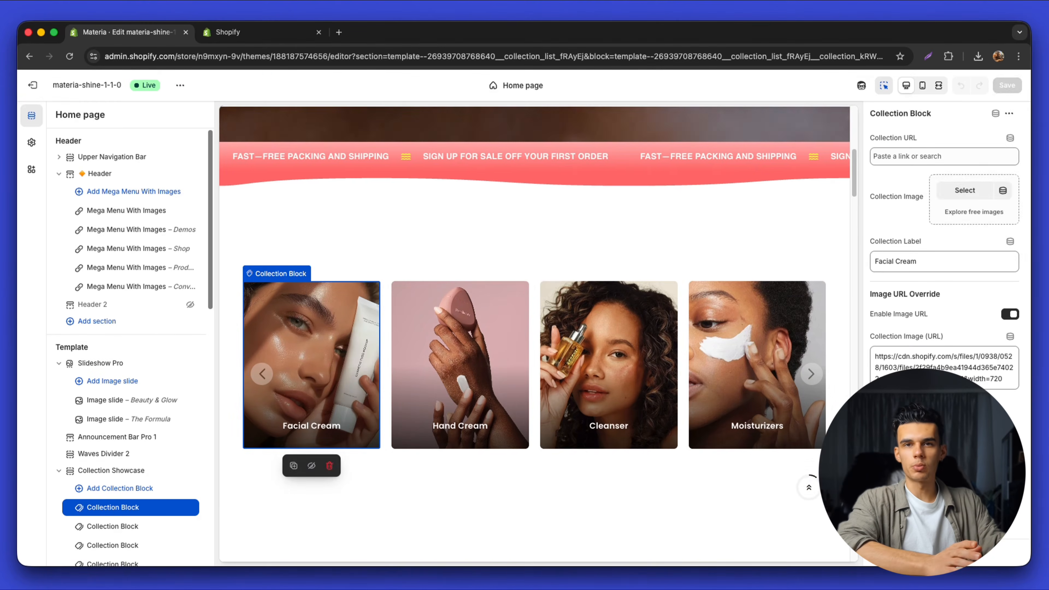
click(1010, 314)
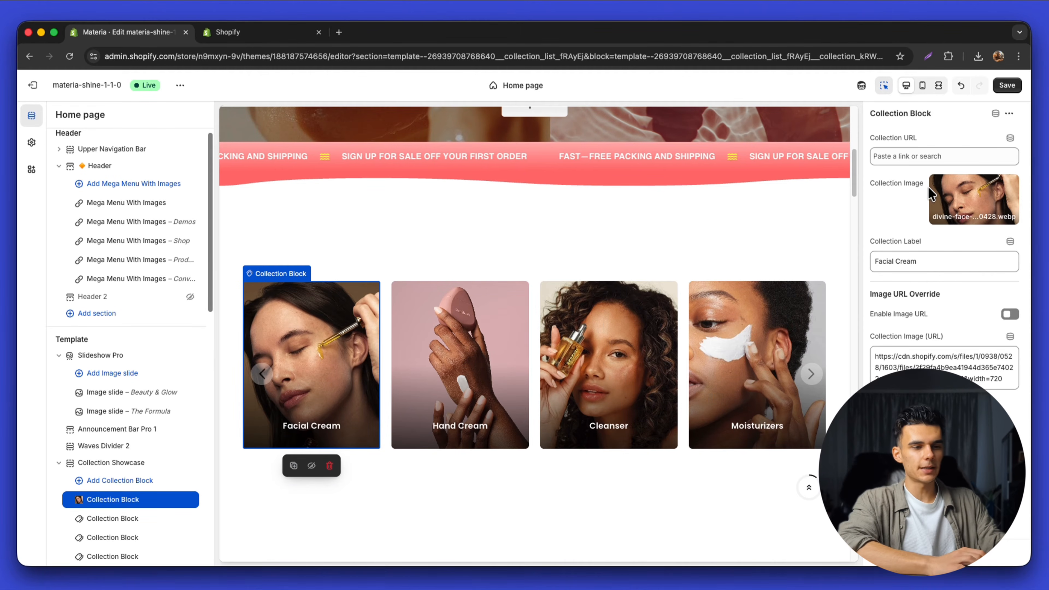
click(950, 209)
click(918, 297)
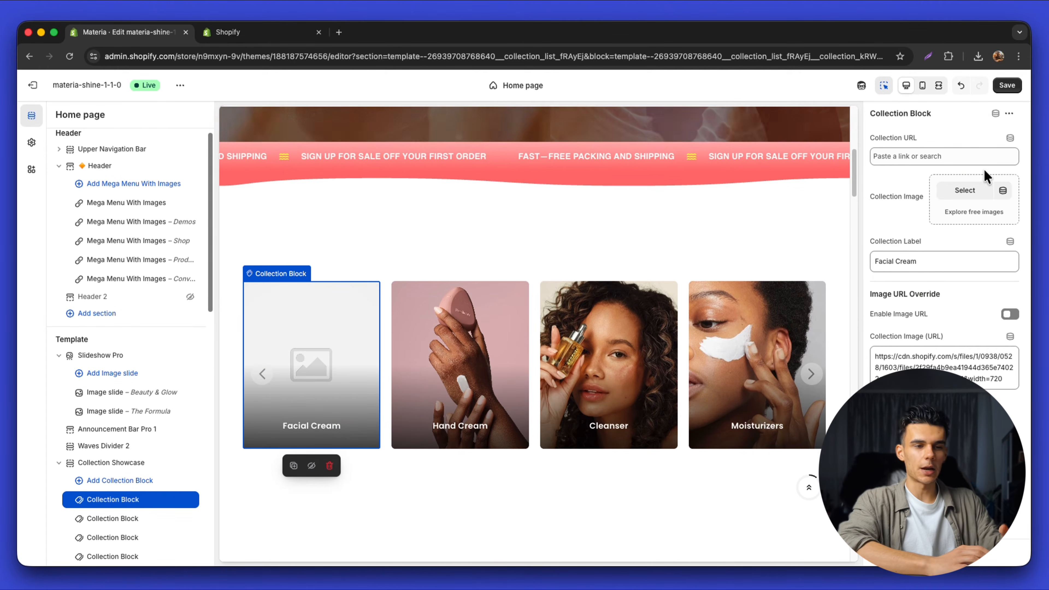
click(1010, 315)
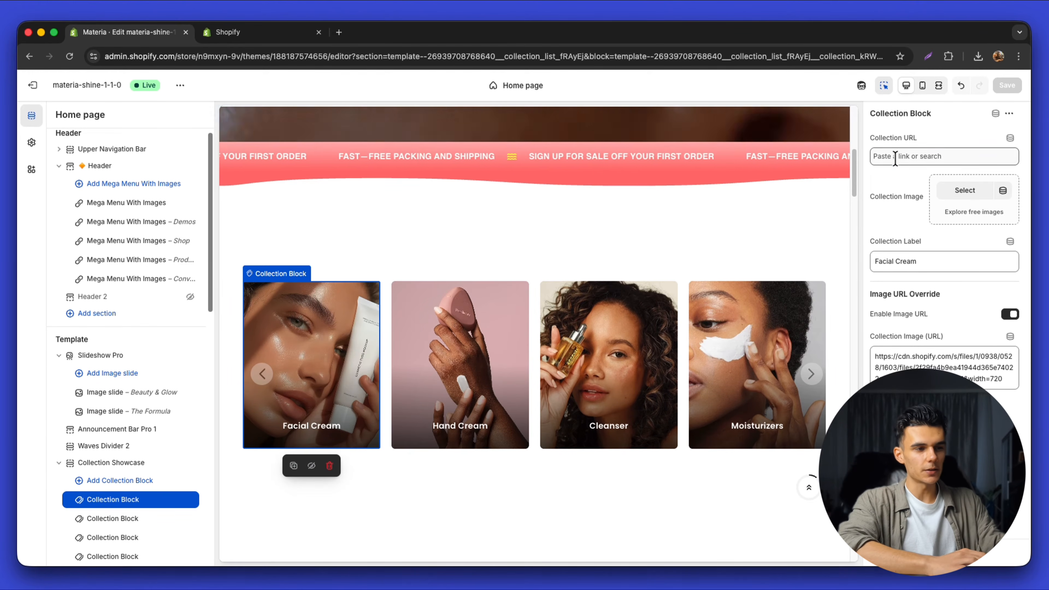
Browse the Facial Cream card's collection link options, then select the Collection Showcase section
click(905, 158)
click(900, 182)
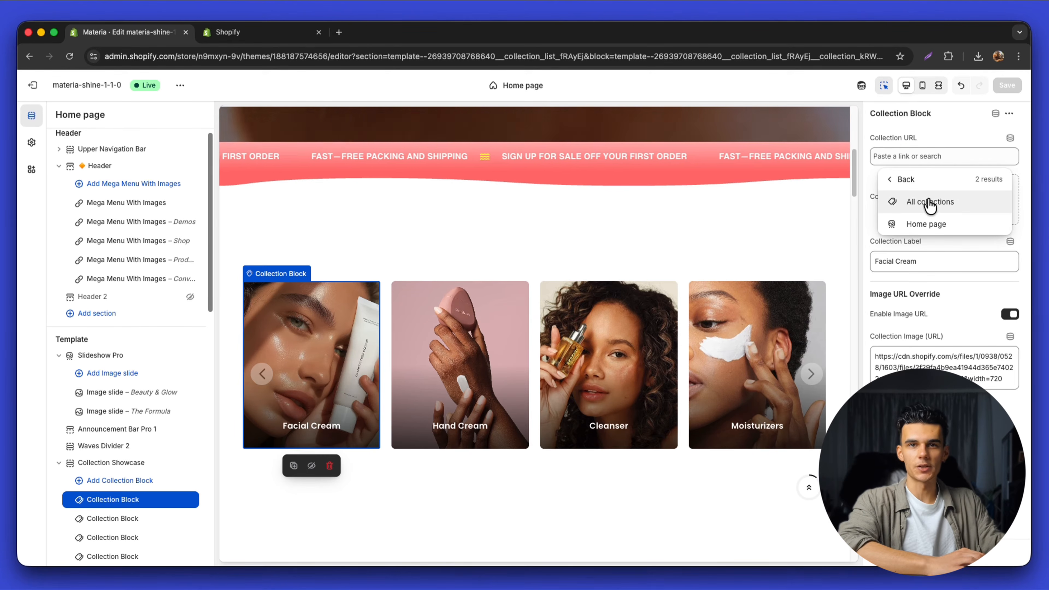
click(888, 184)
click(469, 237)
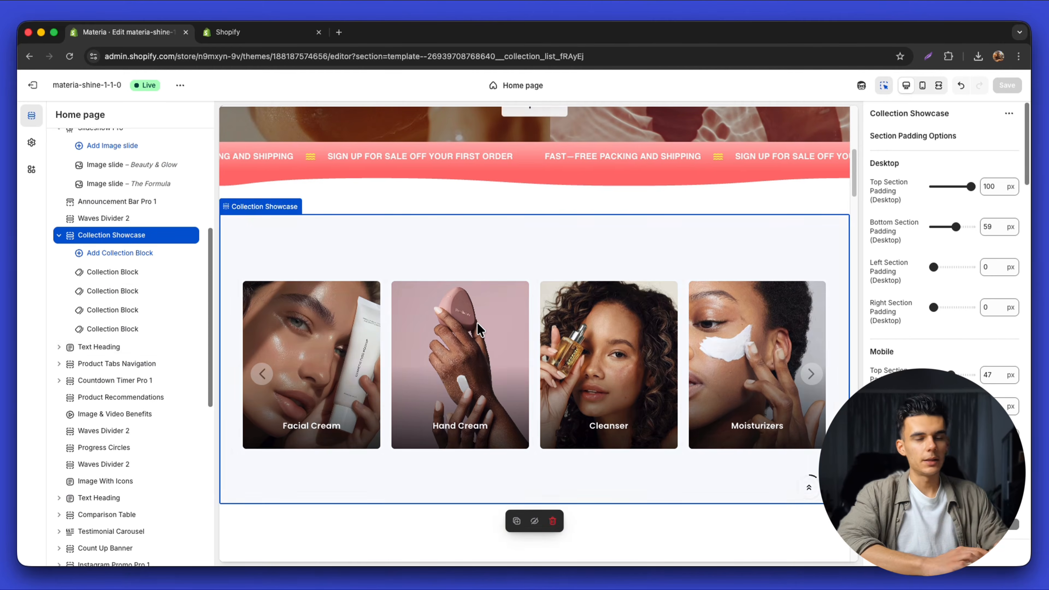
scroll(478, 324, down, 2)
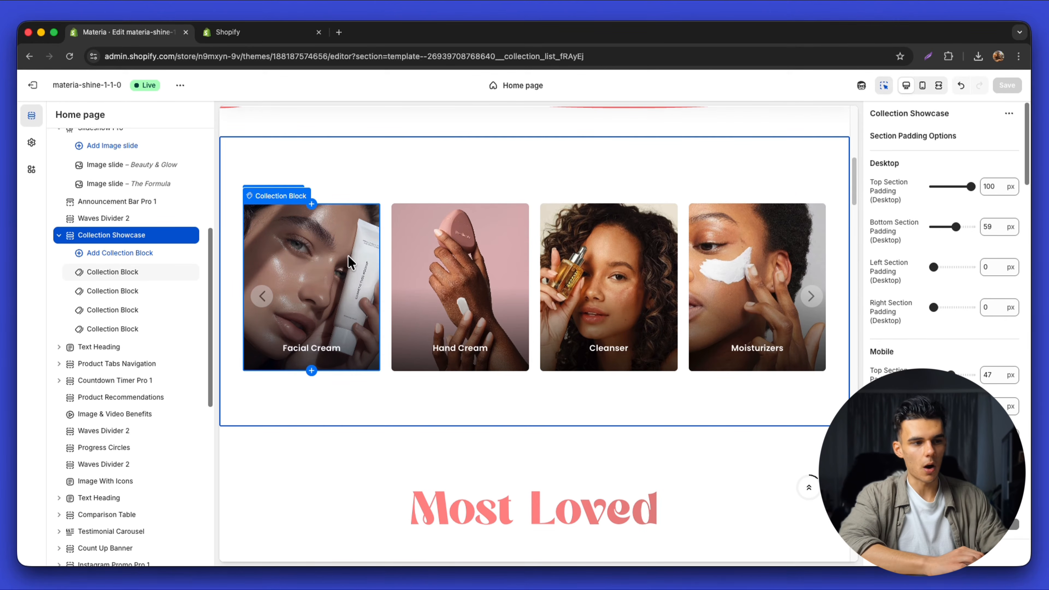
Go to Products > Collections and start a new collection titled 'New SALE'
click(236, 34)
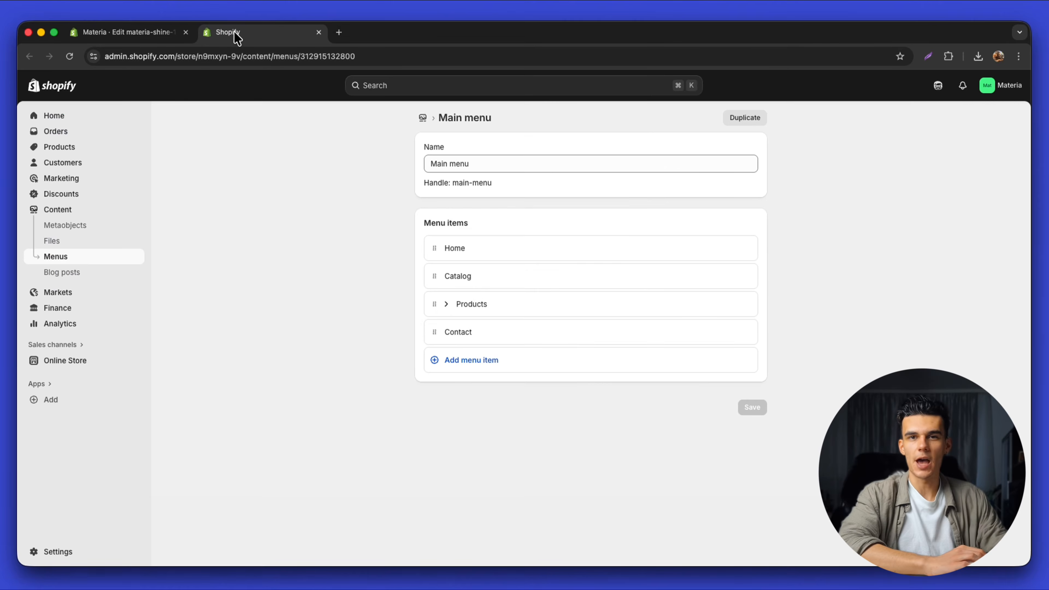
click(91, 122)
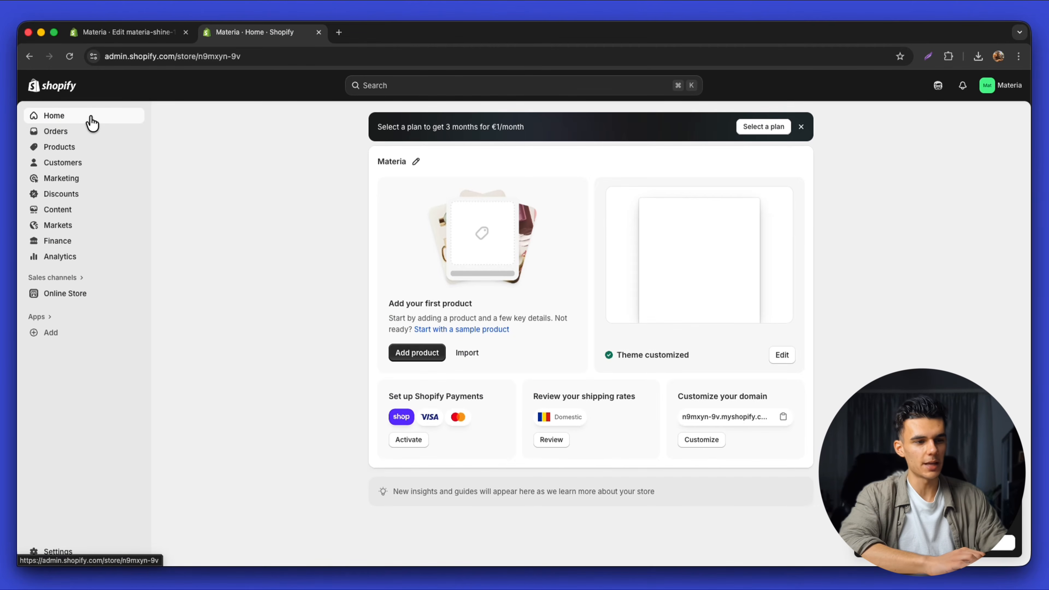
click(48, 148)
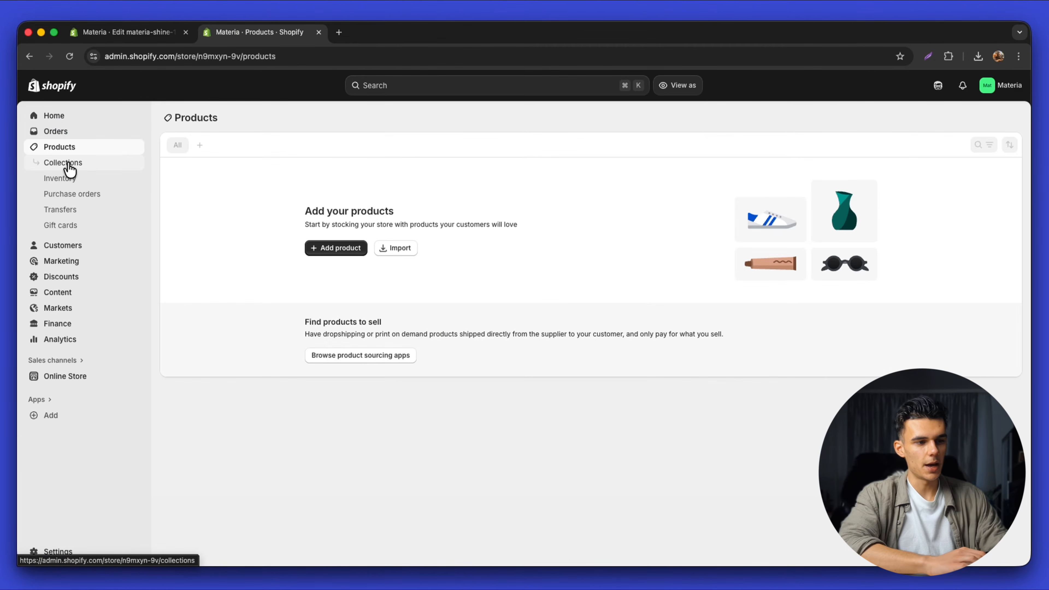
click(69, 167)
click(997, 117)
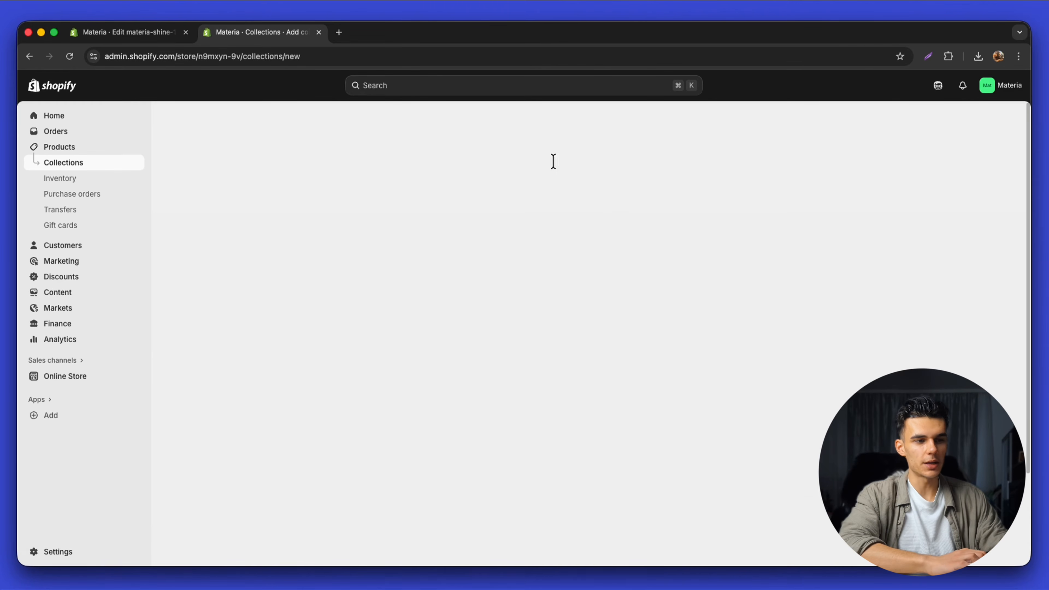
text(New SAL)
text(E)
click(413, 256)
Keep the collection type Manual and leave its product list empty
scroll(406, 365, down, 1)
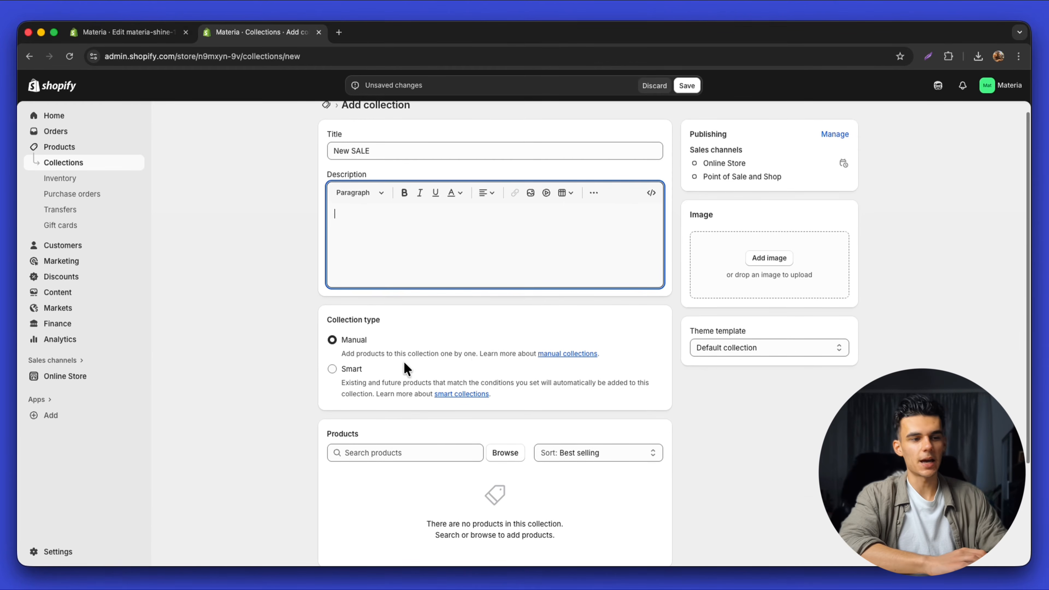
click(372, 377)
click(356, 373)
click(360, 342)
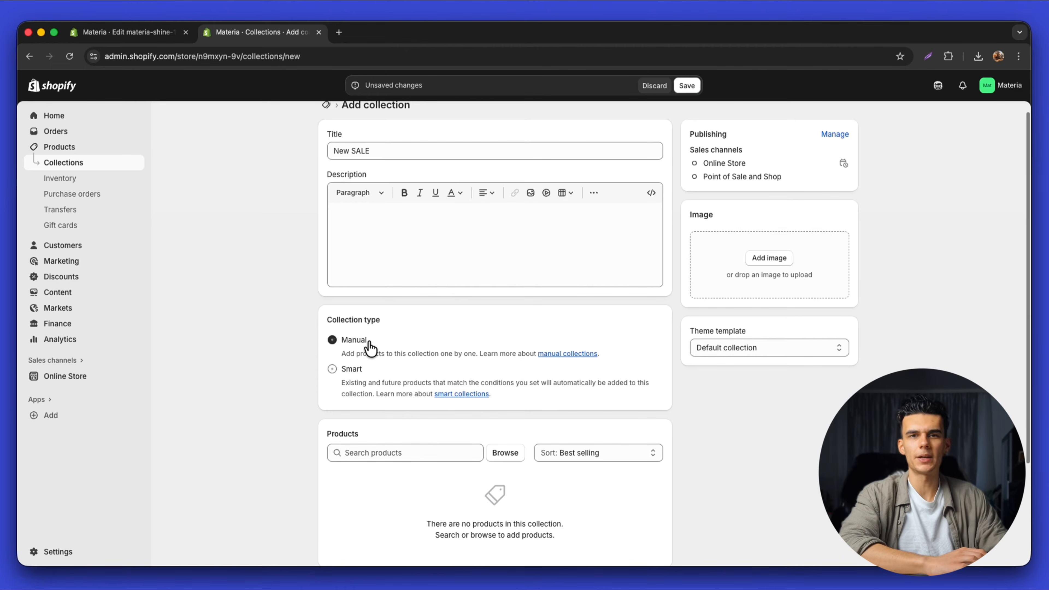
scroll(523, 457, down, 2)
click(502, 365)
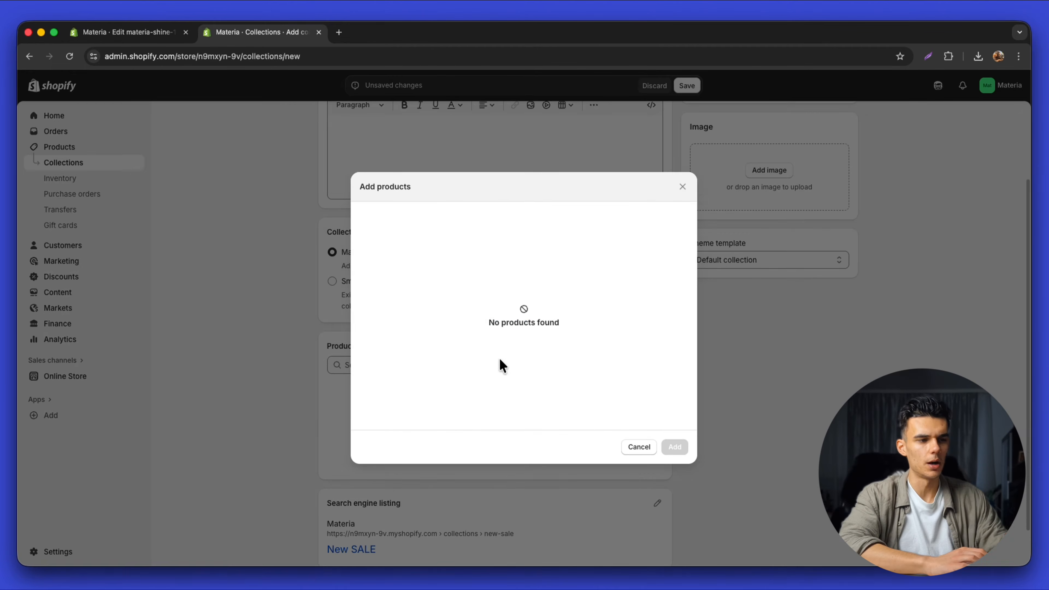
key(Escape)
scroll(743, 272, up, 2)
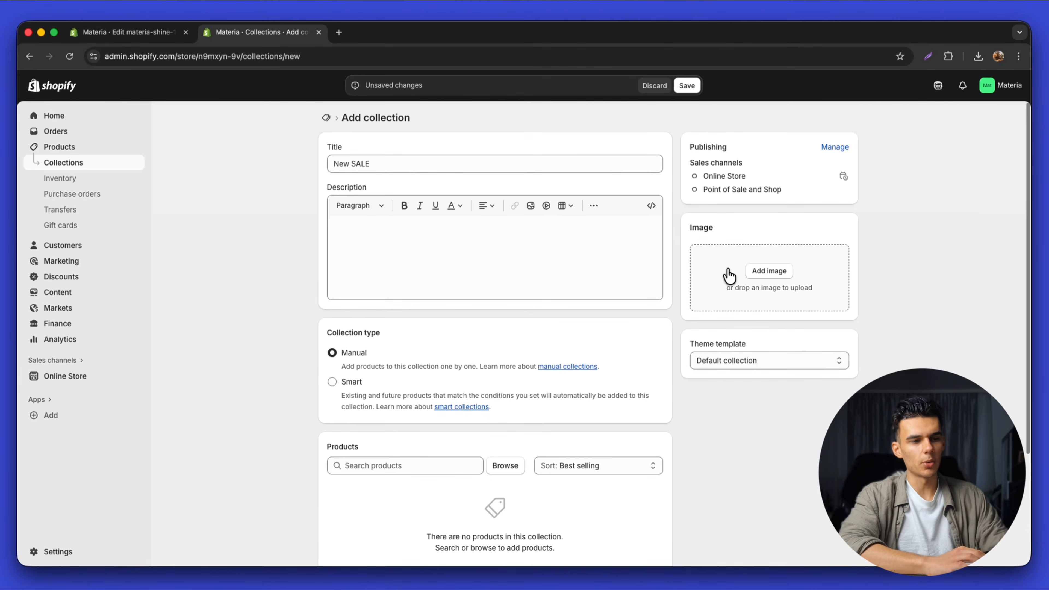
Add the face-oil model photo as collection image, then remove it and save
click(733, 273)
click(501, 324)
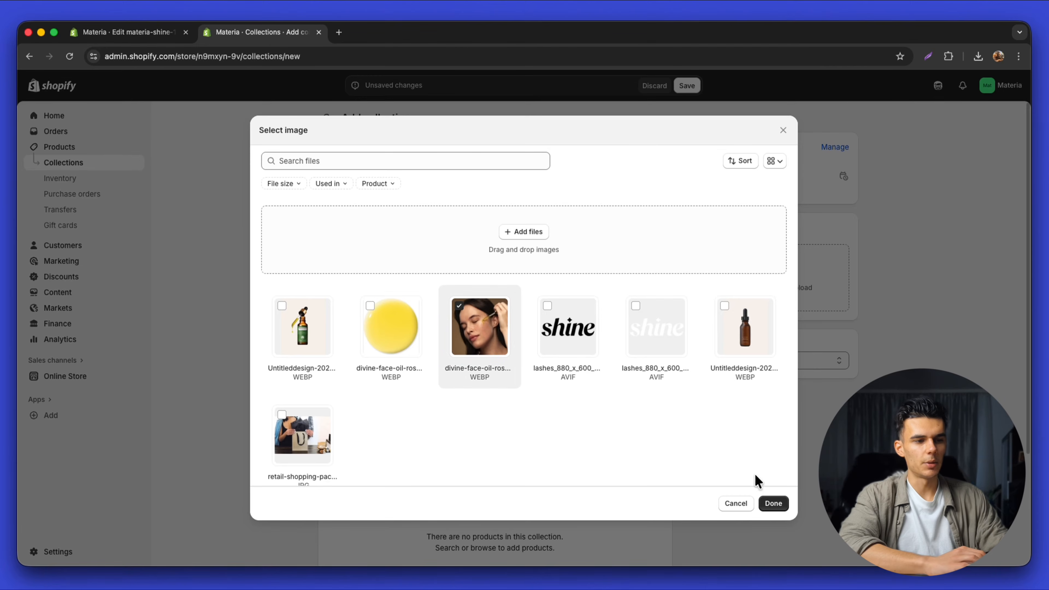
click(773, 504)
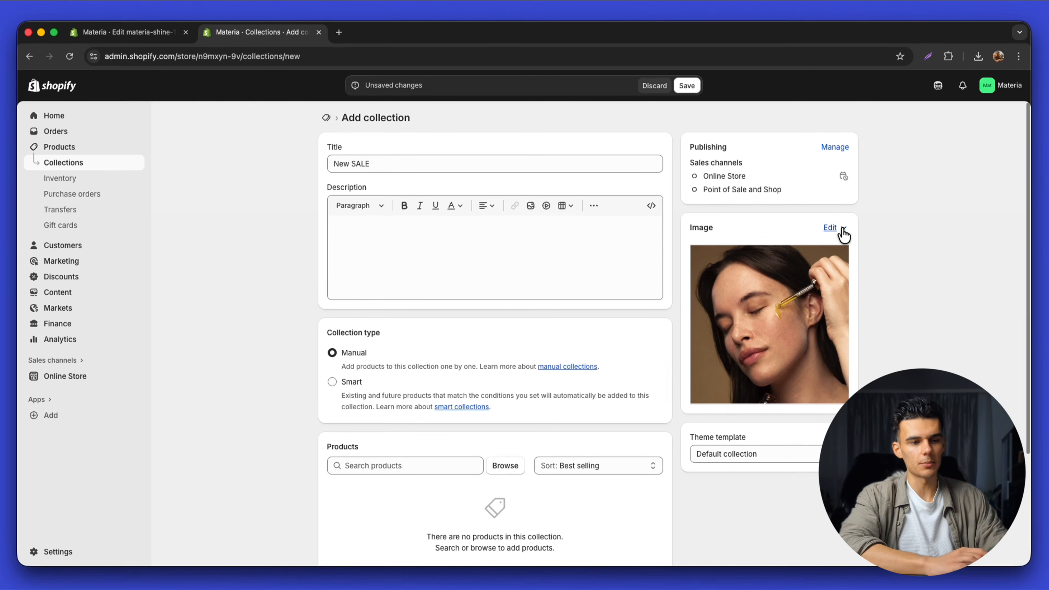
click(687, 85)
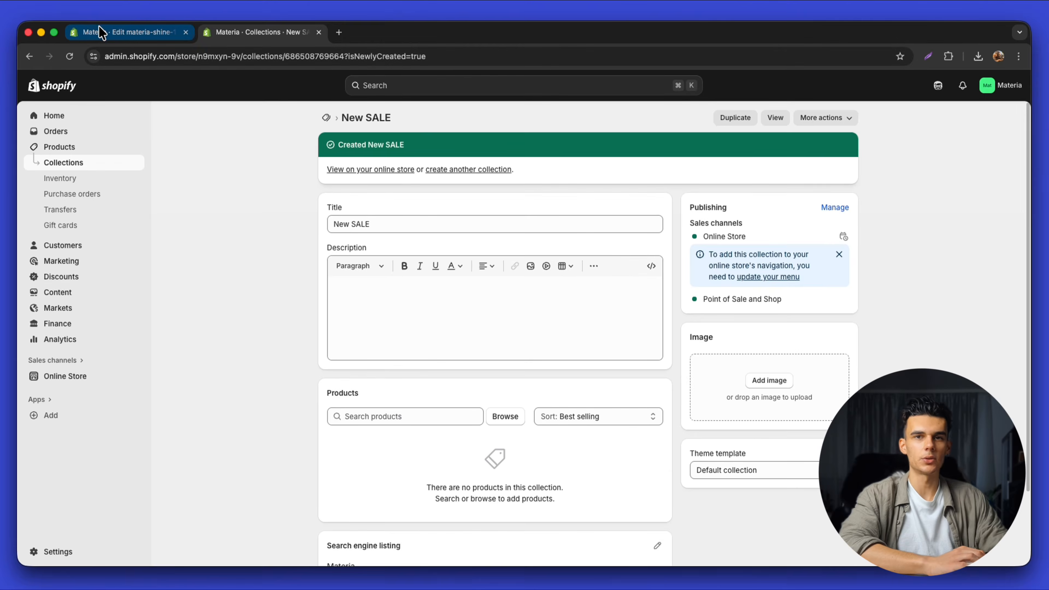
click(101, 33)
scroll(544, 293, down, 5)
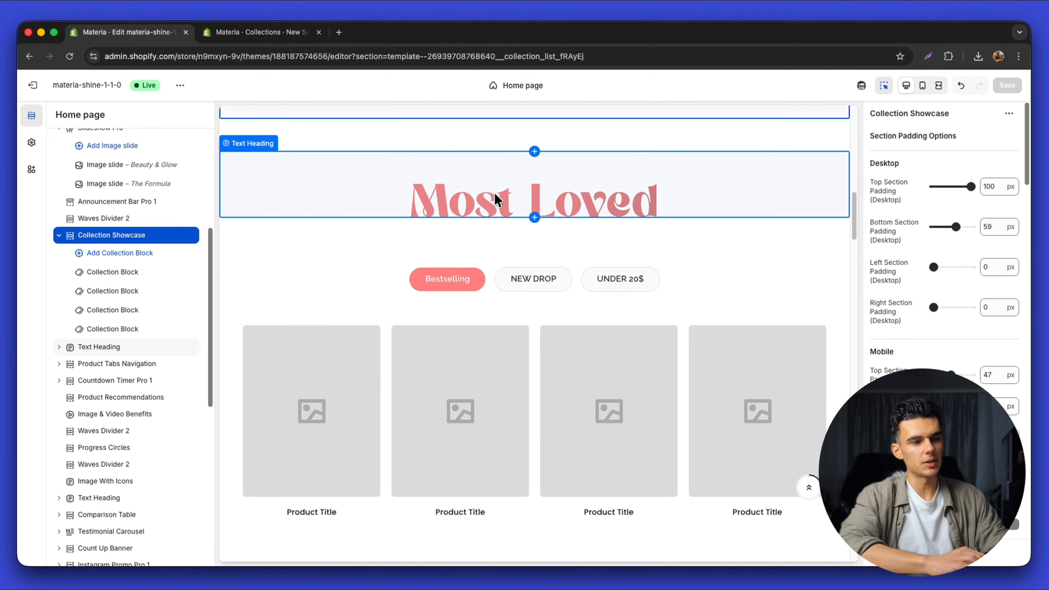
click(458, 236)
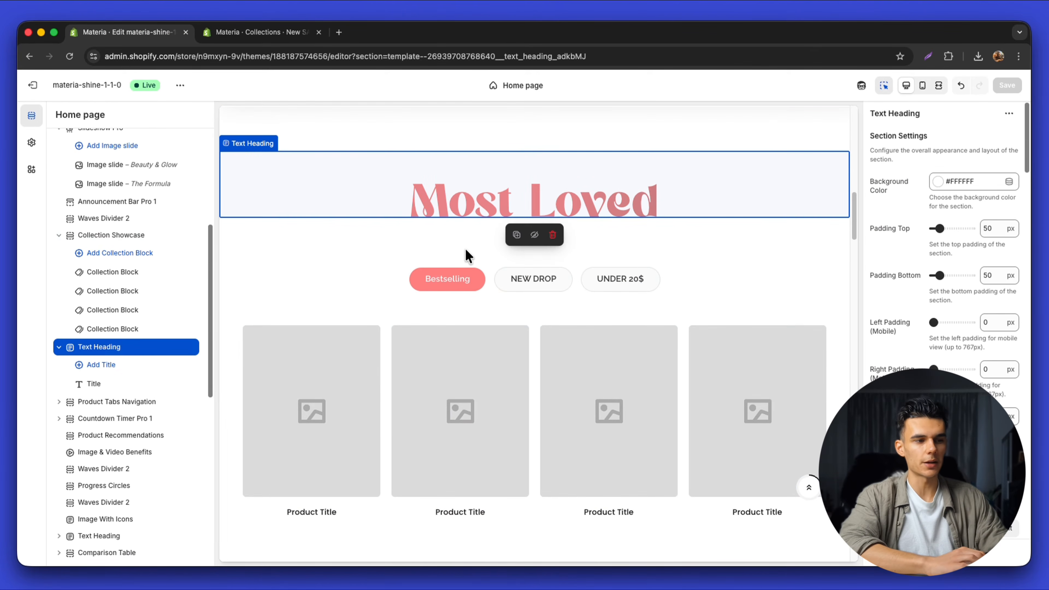
scroll(460, 341, down, 1)
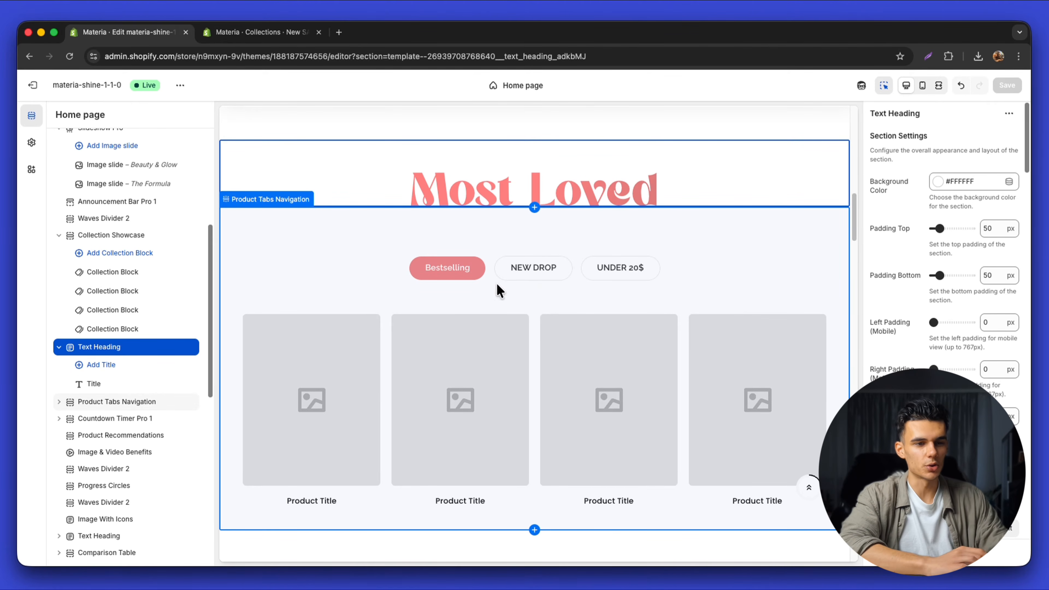
click(542, 276)
click(536, 236)
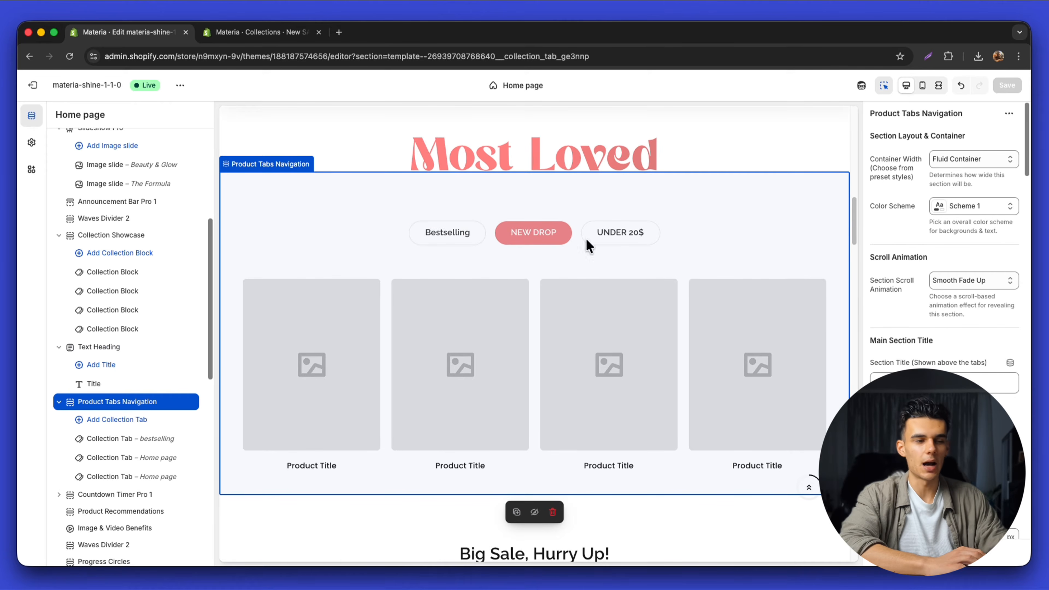
click(634, 245)
click(270, 32)
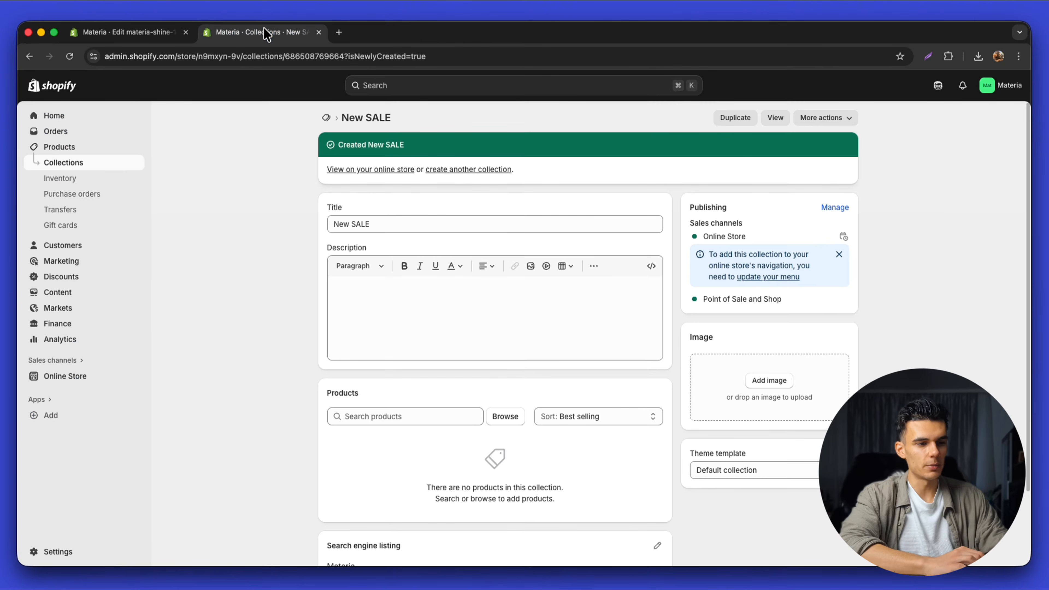
Start a new product titled 'Elixir Serum' with the browser page zoomed in
click(43, 116)
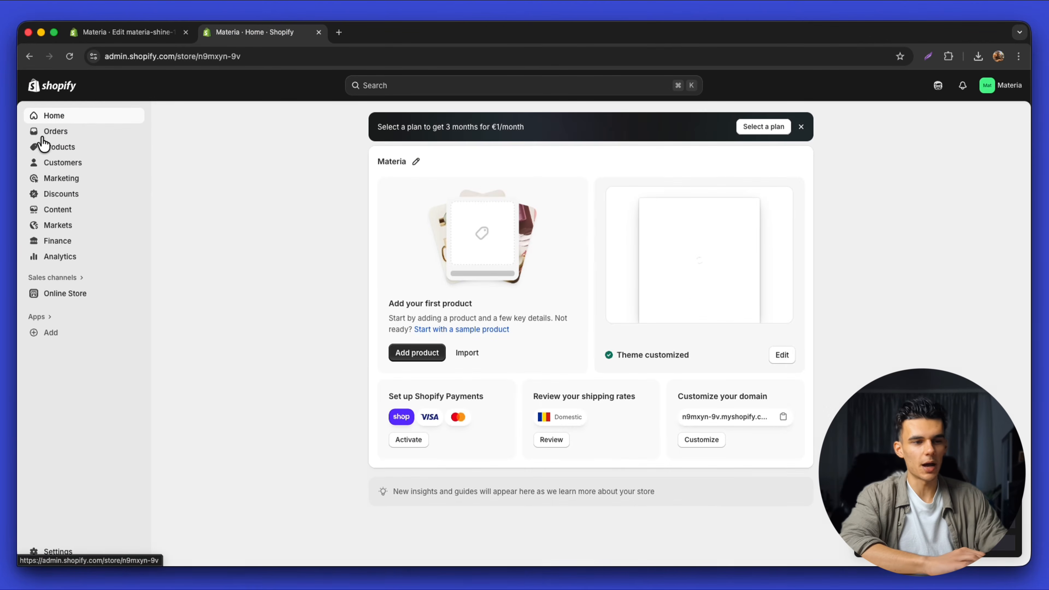
click(93, 149)
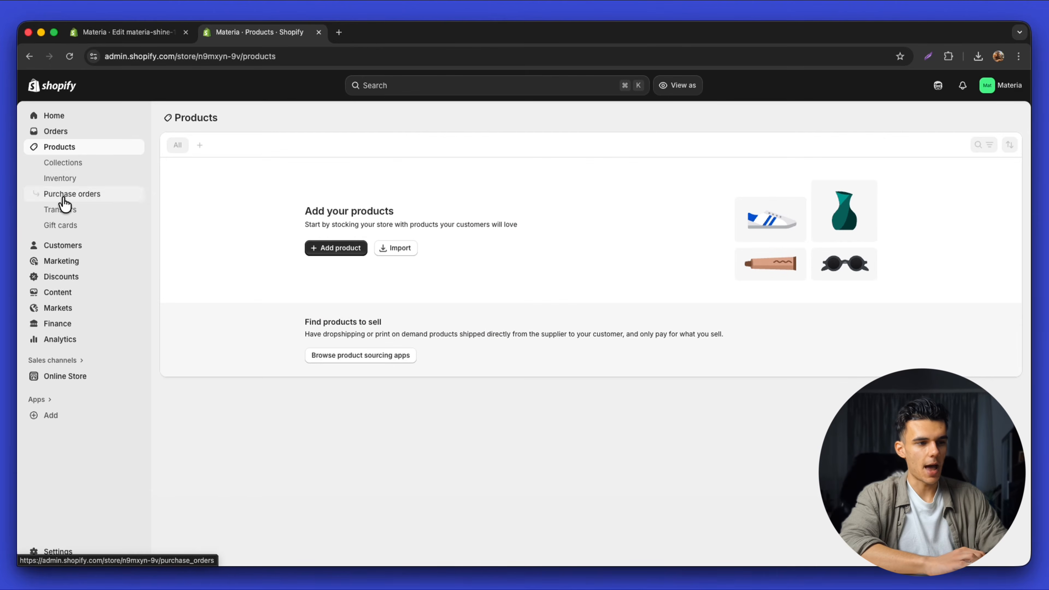
click(336, 248)
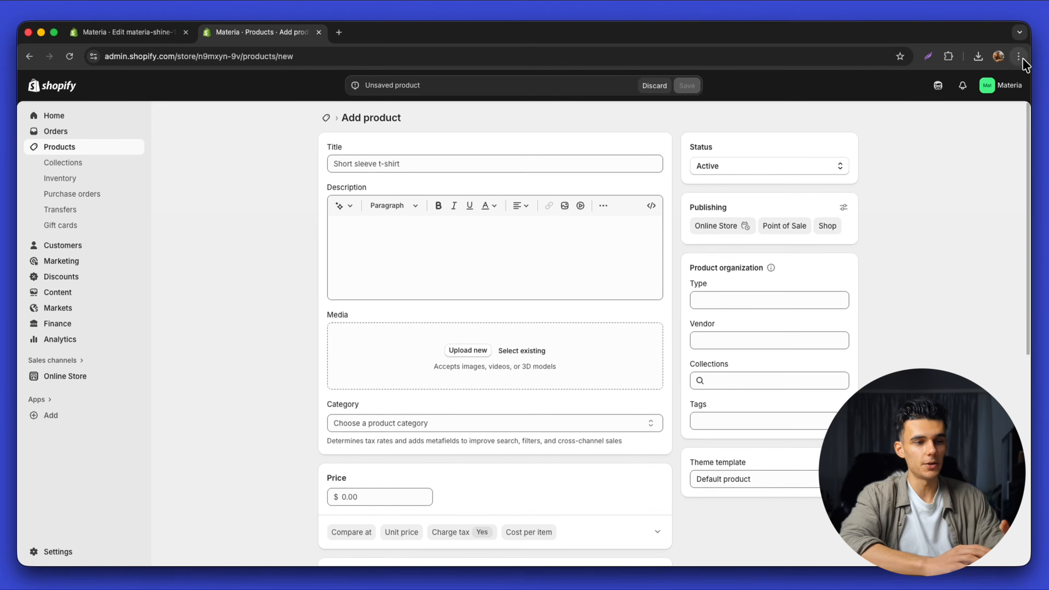
click(1019, 56)
click(985, 280)
click(524, 168)
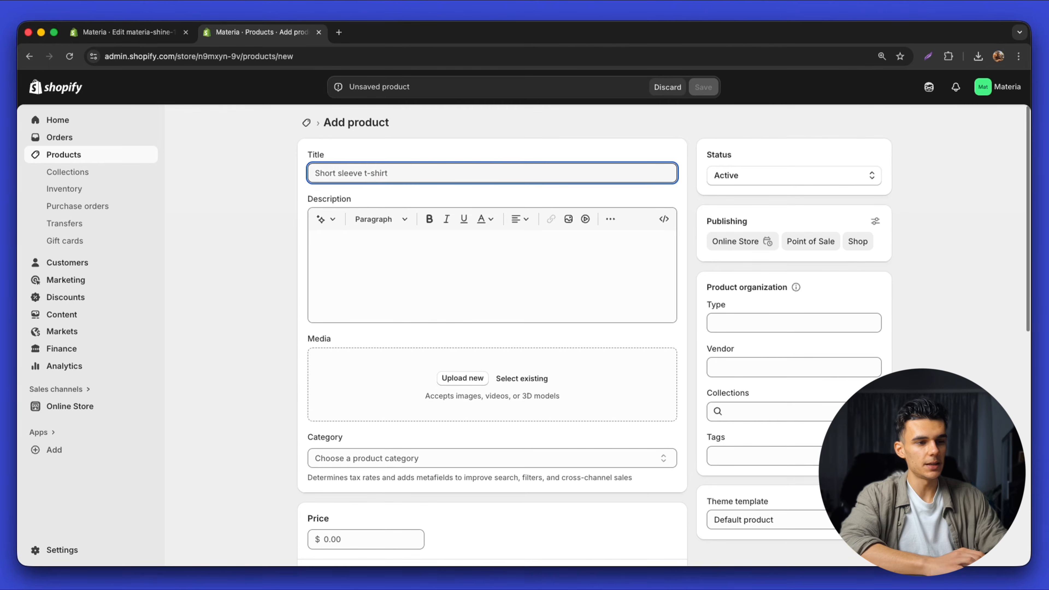
text(Elixir Serum)
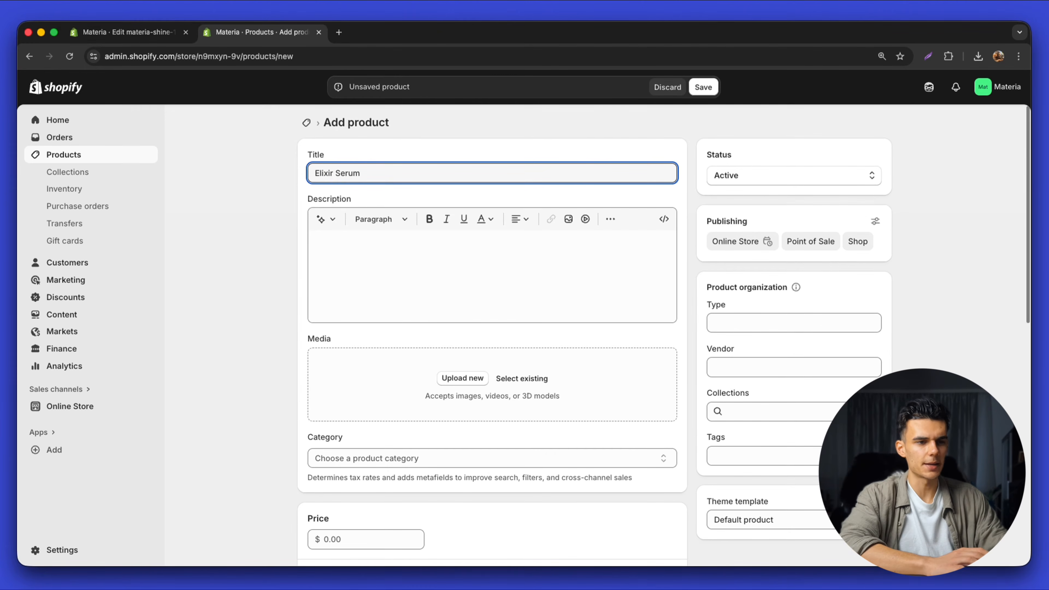
click(393, 251)
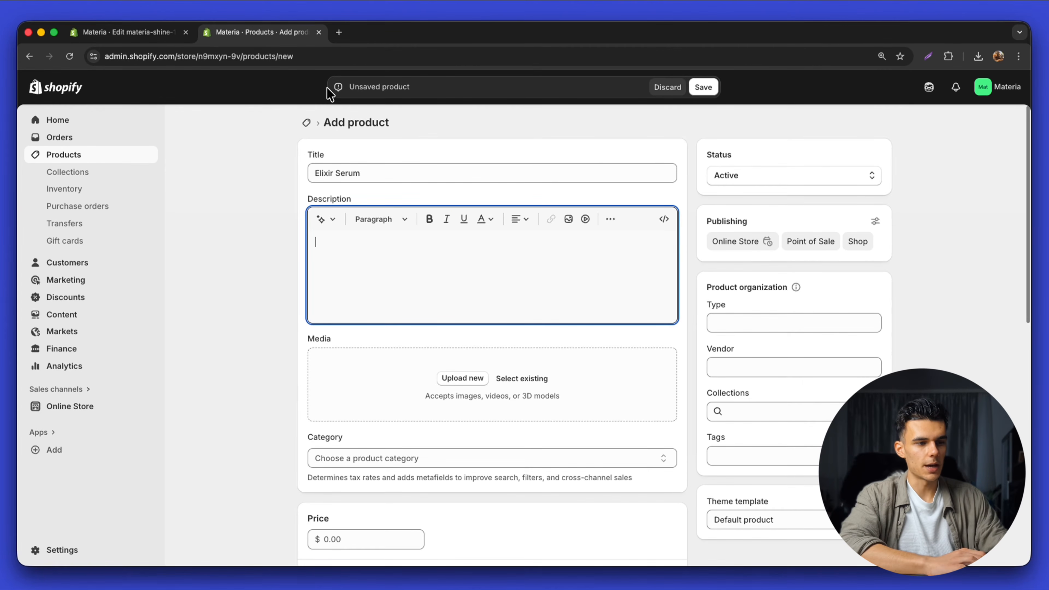
Open chatgpt.com in a new browser tab
click(343, 33)
text(chat)
key(Return)
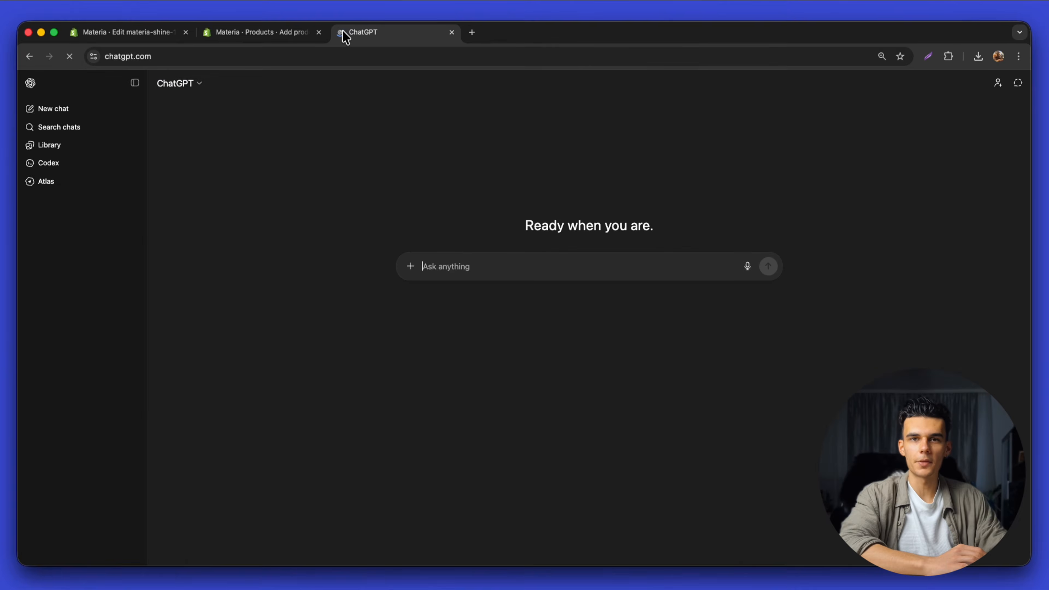
Copy ChatGPT's serum paragraph into the Elixir Serum description, then close the Add product tab
drag(396, 253, 506, 284)
key(super+c)
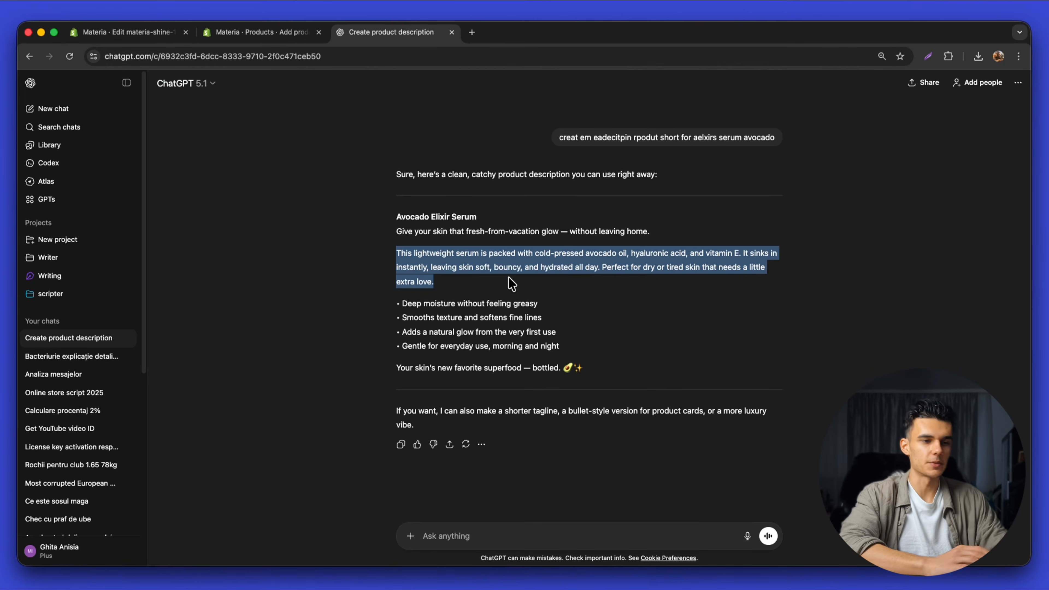
click(452, 32)
click(346, 164)
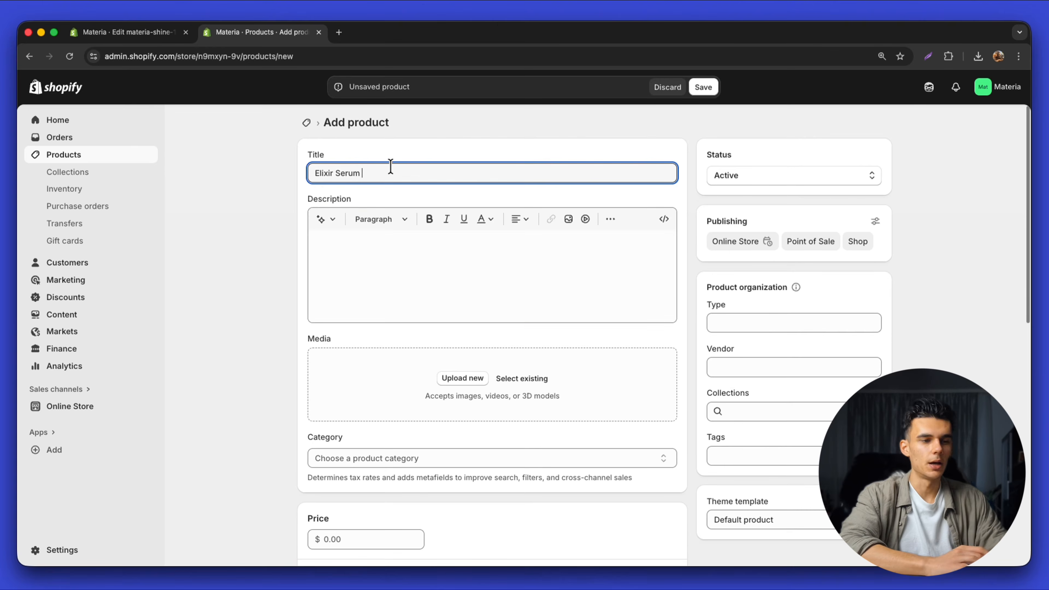
click(396, 247)
key(super+v)
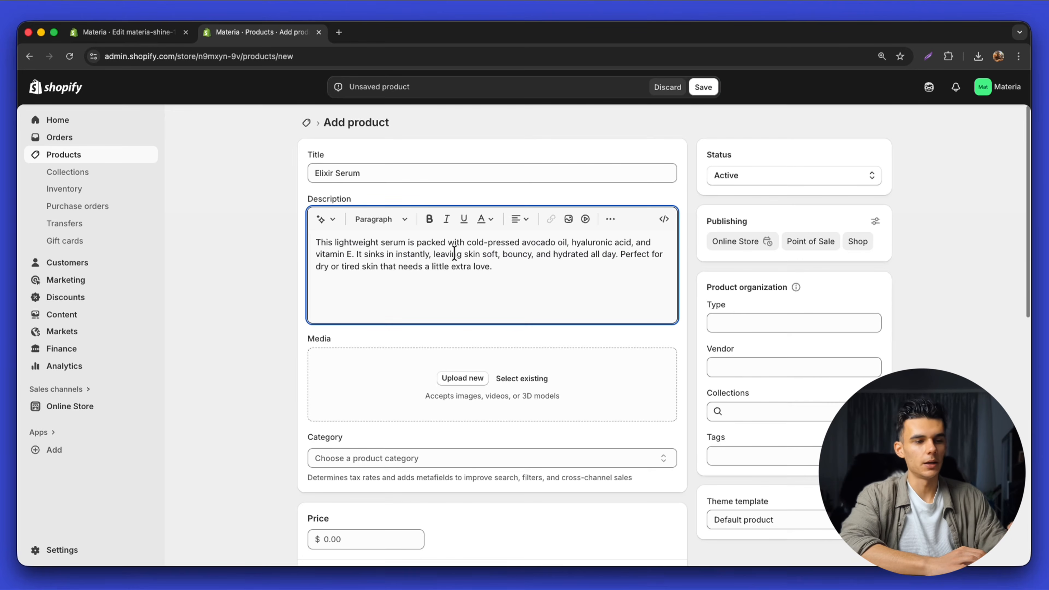
key(super+w)
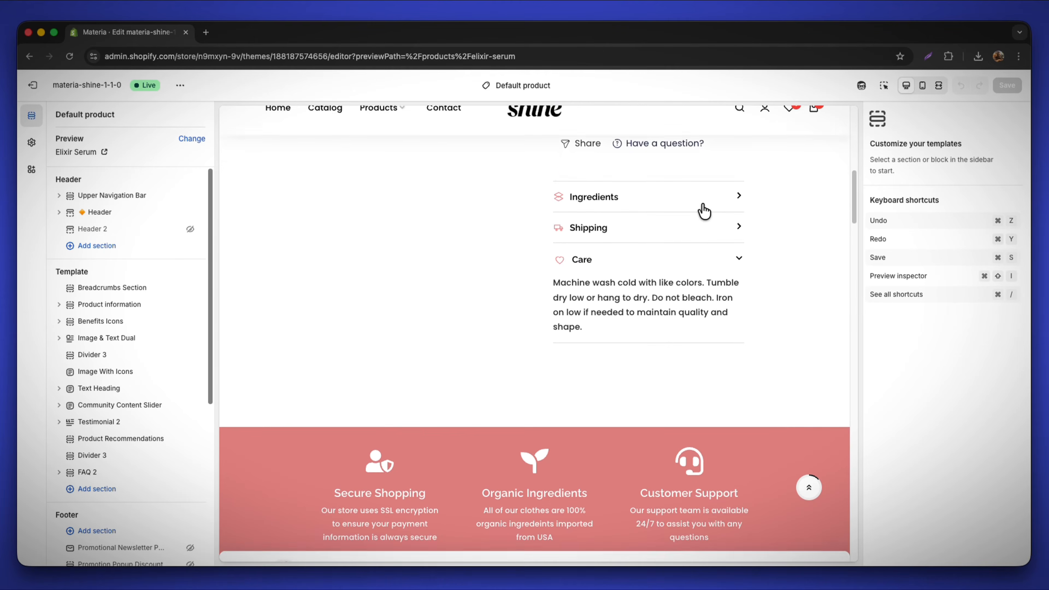
Expand and collapse the Ingredients, Care and Shipping accordions in the product template preview
click(675, 199)
click(643, 208)
click(645, 270)
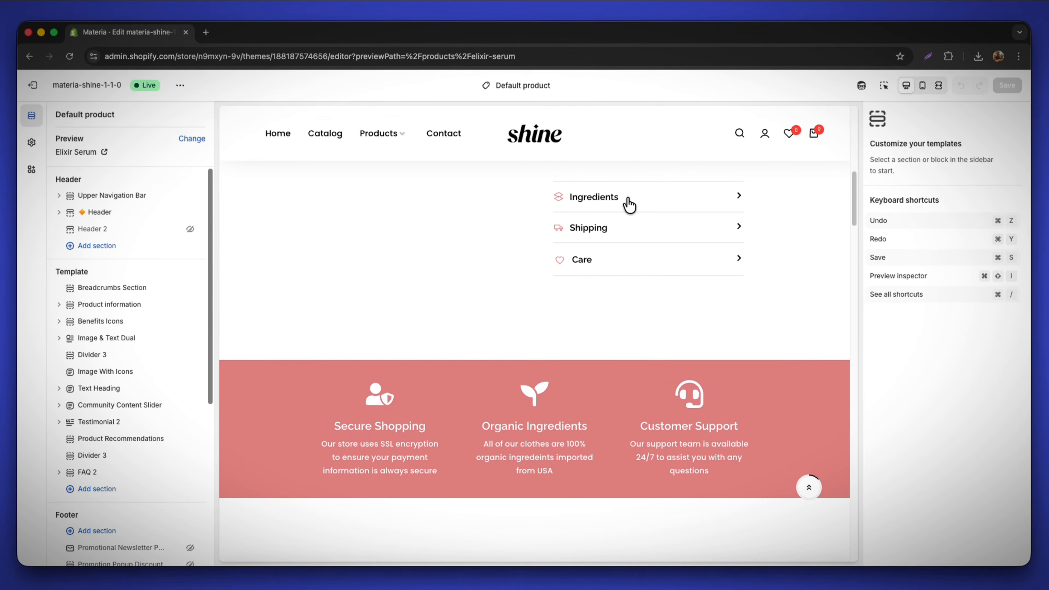
click(629, 199)
click(598, 198)
click(607, 232)
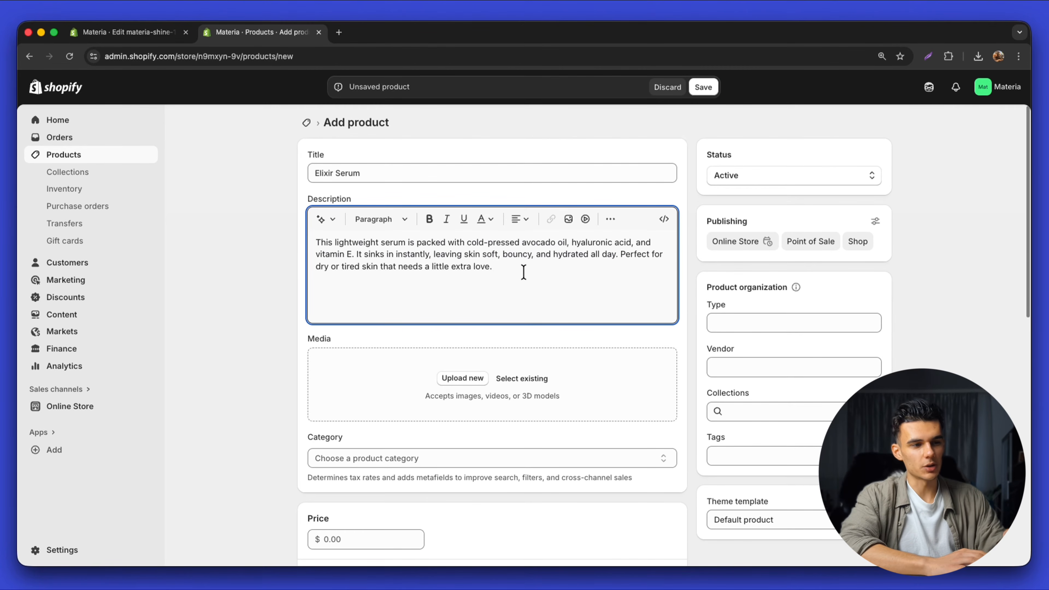
Try uploading a product image from the computer, then cancel the local file chooser
scroll(479, 355, down, 5)
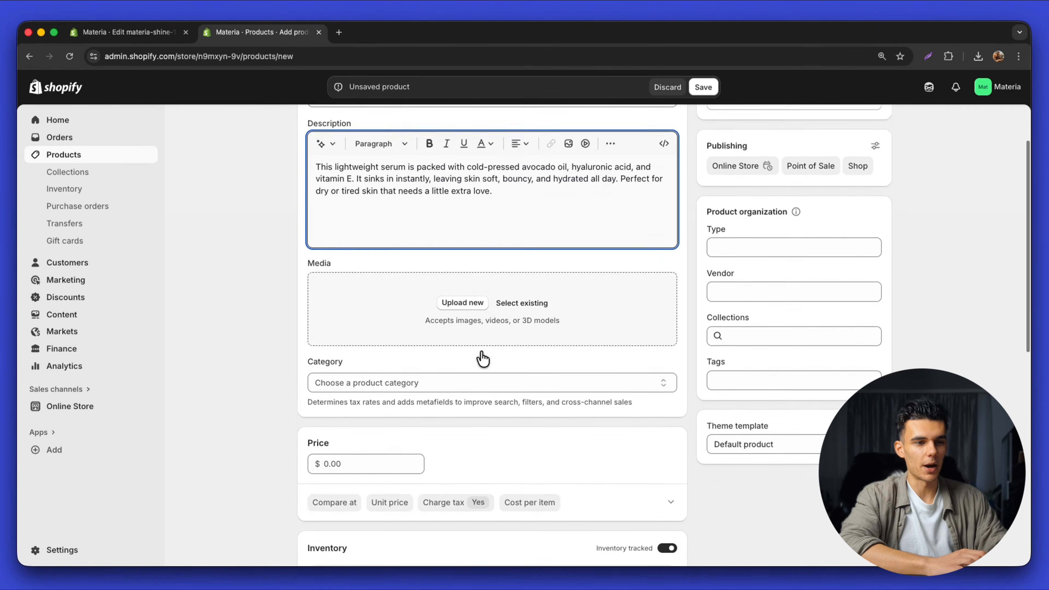
click(466, 282)
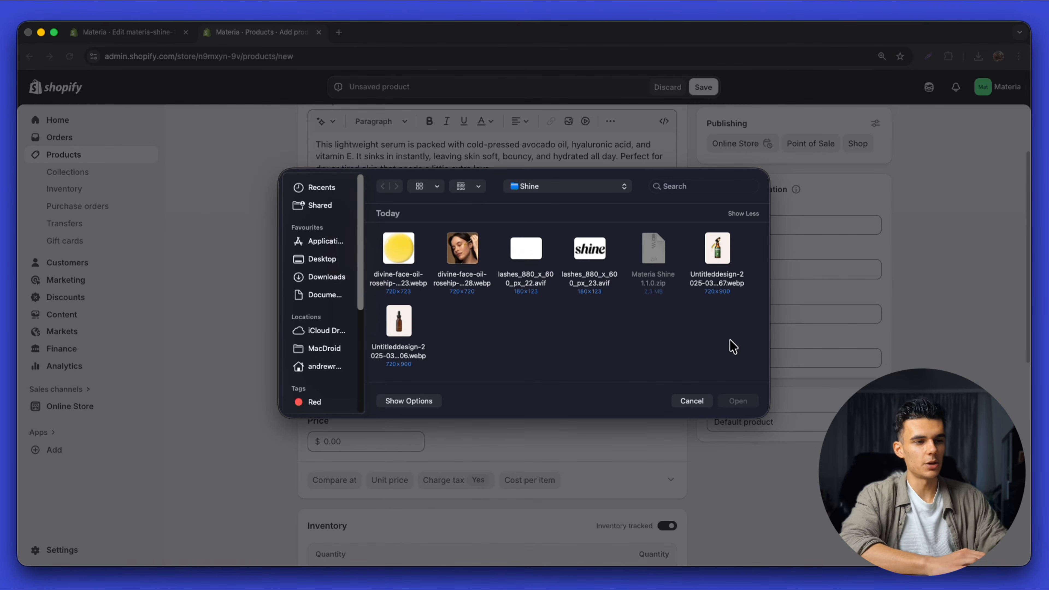
click(702, 401)
click(466, 281)
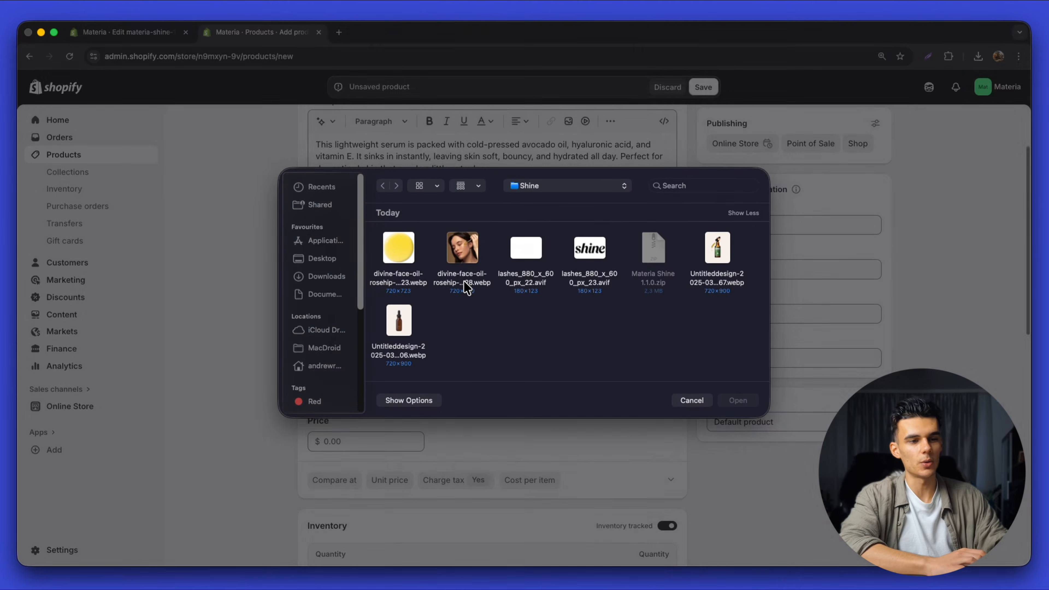
click(691, 401)
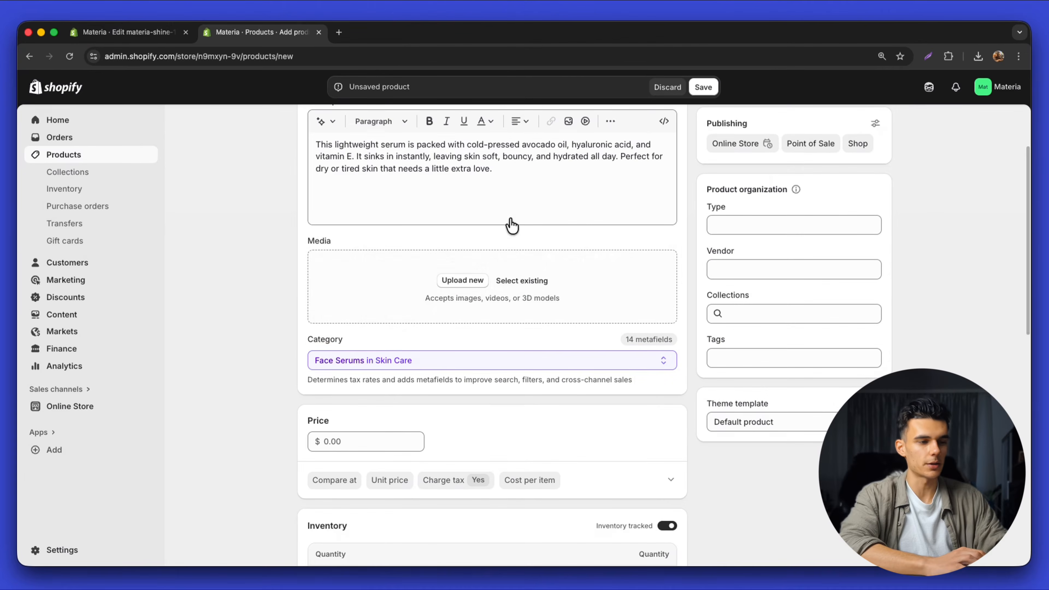
Add four store images to the media: two serum bottles, the yellow oil close-up and the woman-with-dropper photo
click(527, 285)
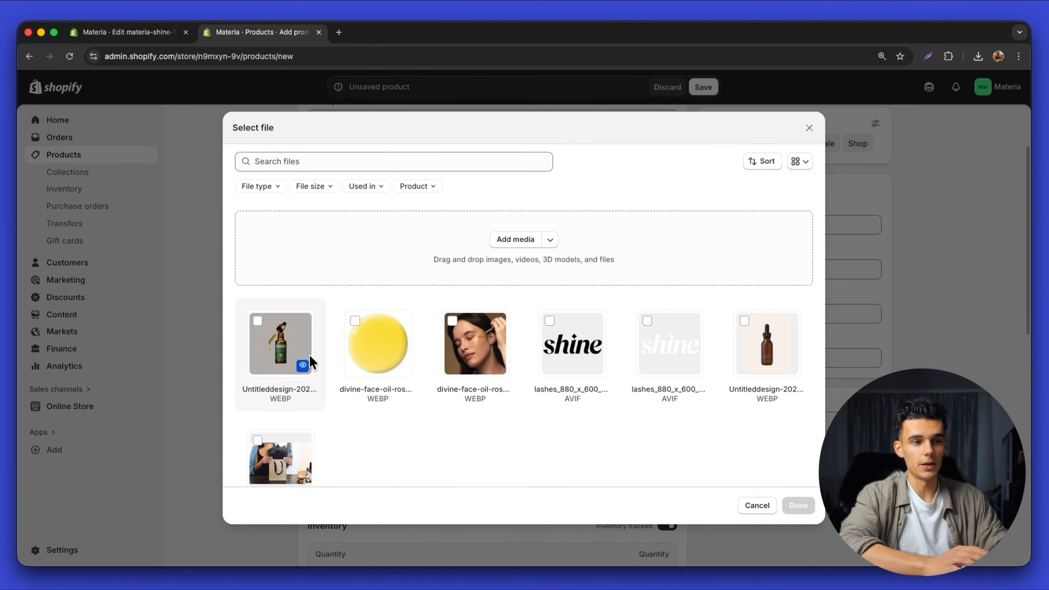
click(289, 347)
click(742, 333)
click(384, 343)
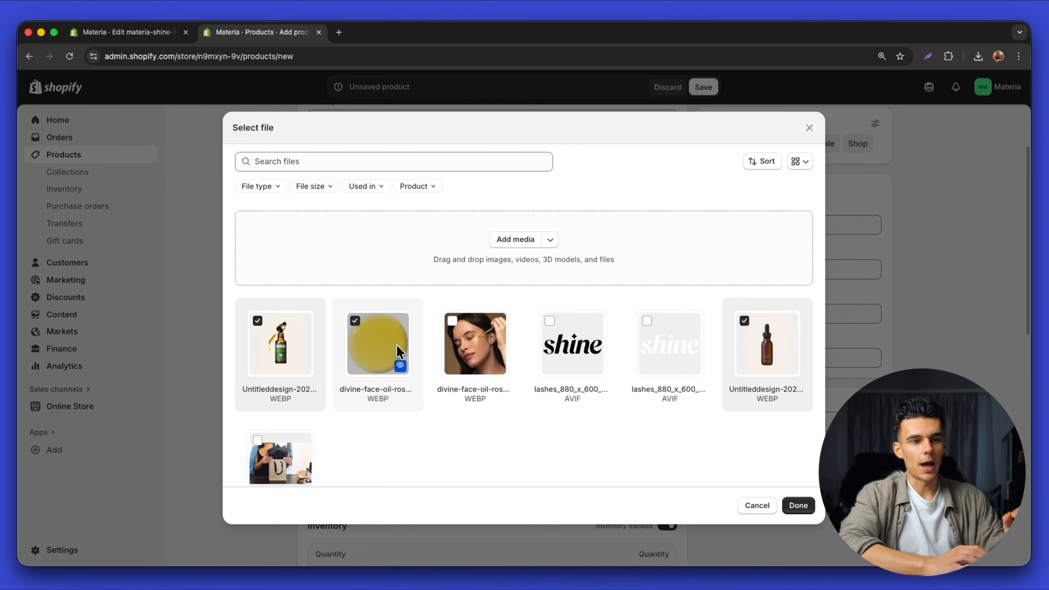
click(472, 341)
click(798, 506)
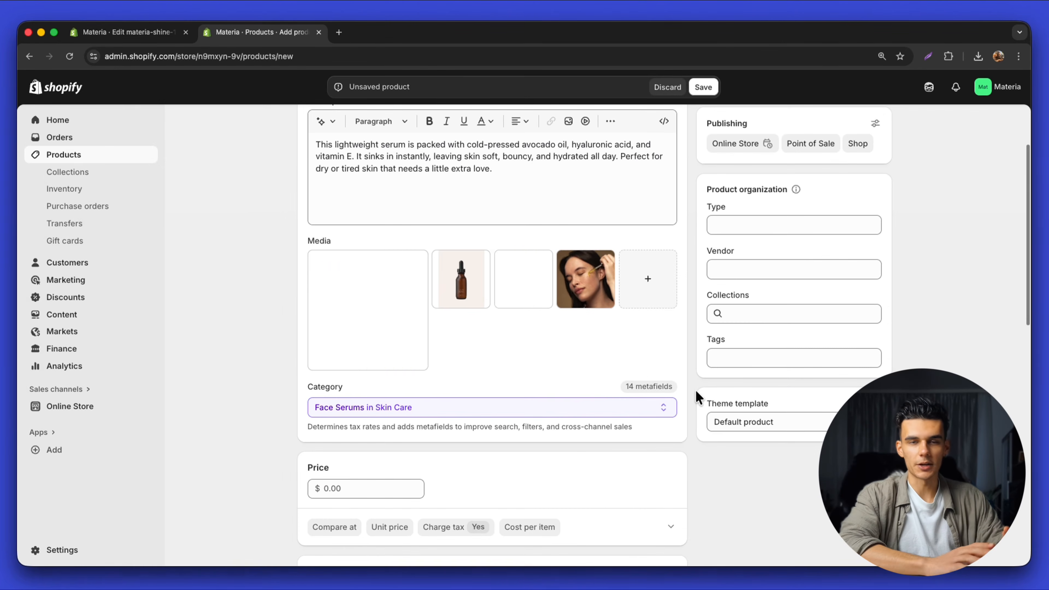
Move the green dropper bottle into the first media slot and open the AI product photography link
drag(484, 281, 430, 281)
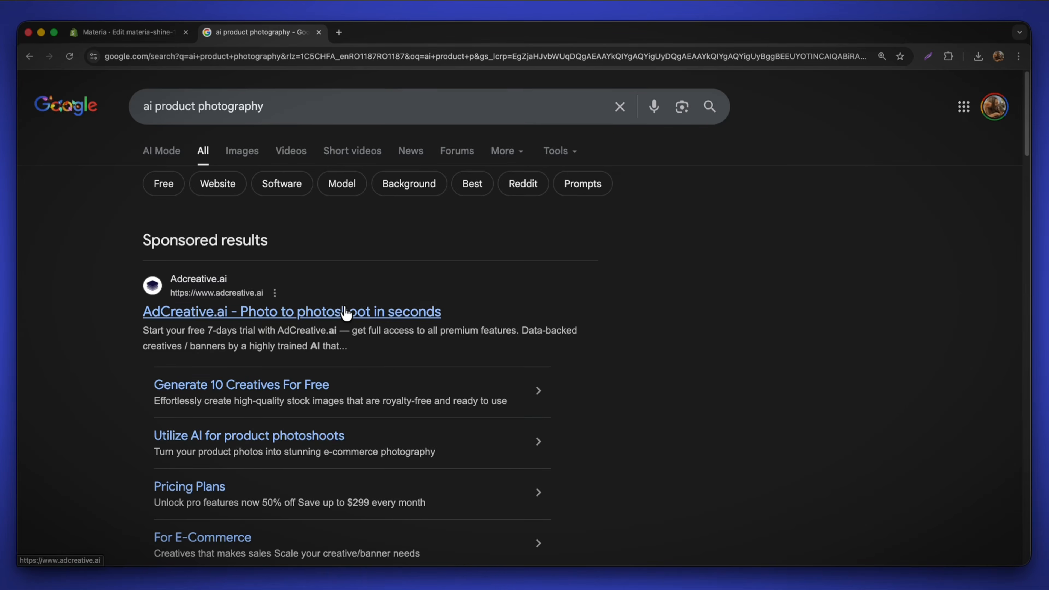
scroll(346, 312, down, 10)
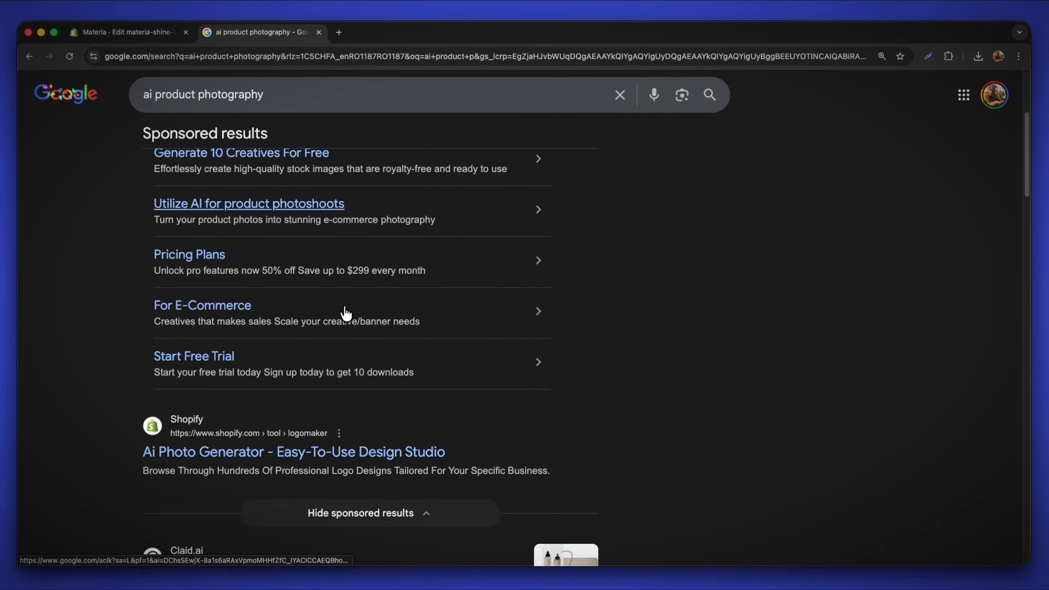
click(272, 462)
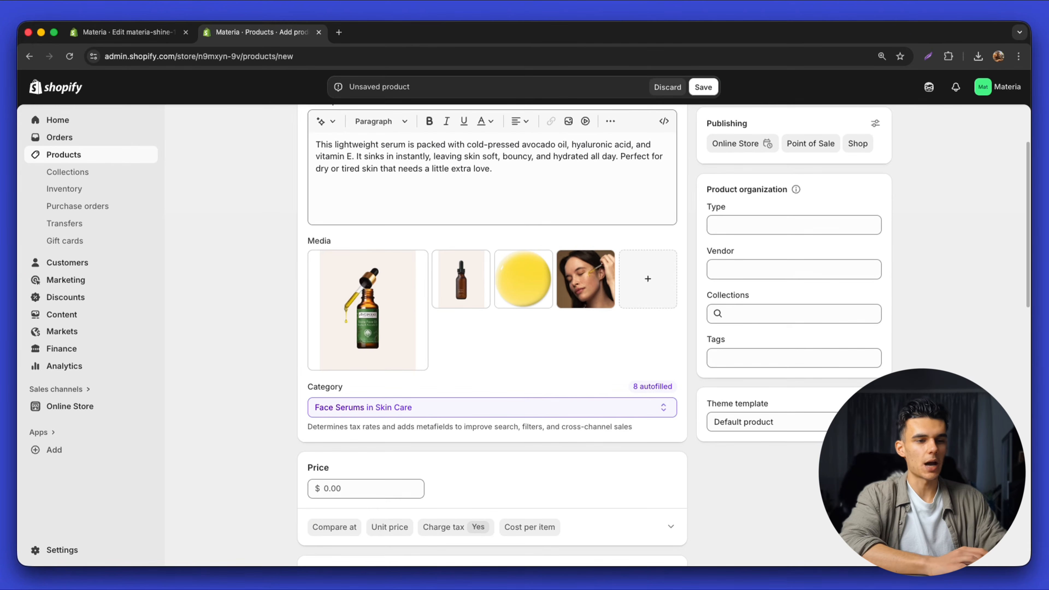
Set Price to $19.00 and Compare-at price to $29.00, and turn off Charge tax
scroll(508, 243, down, 4)
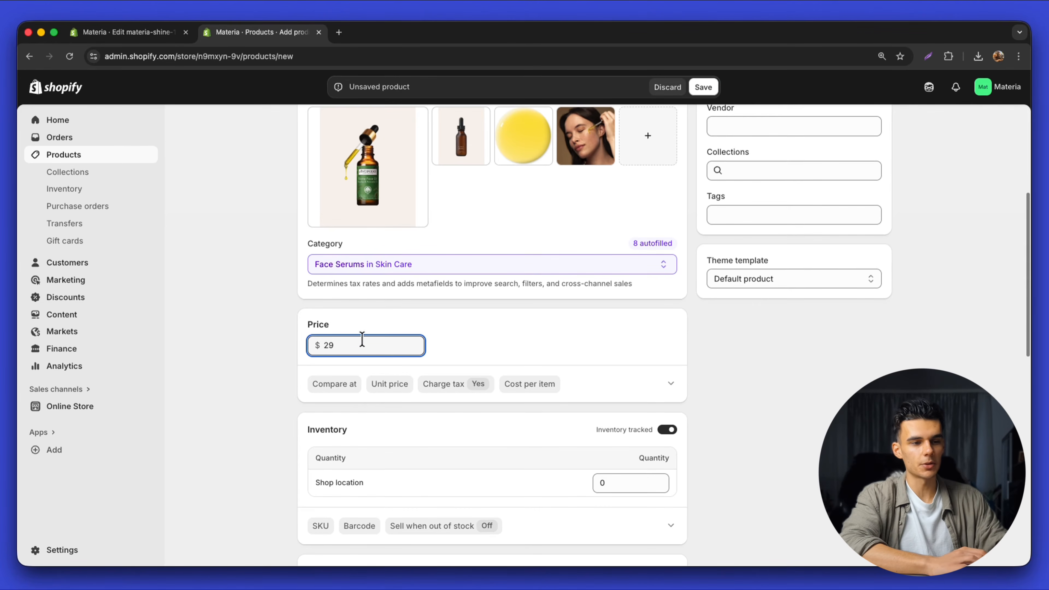
click(333, 393)
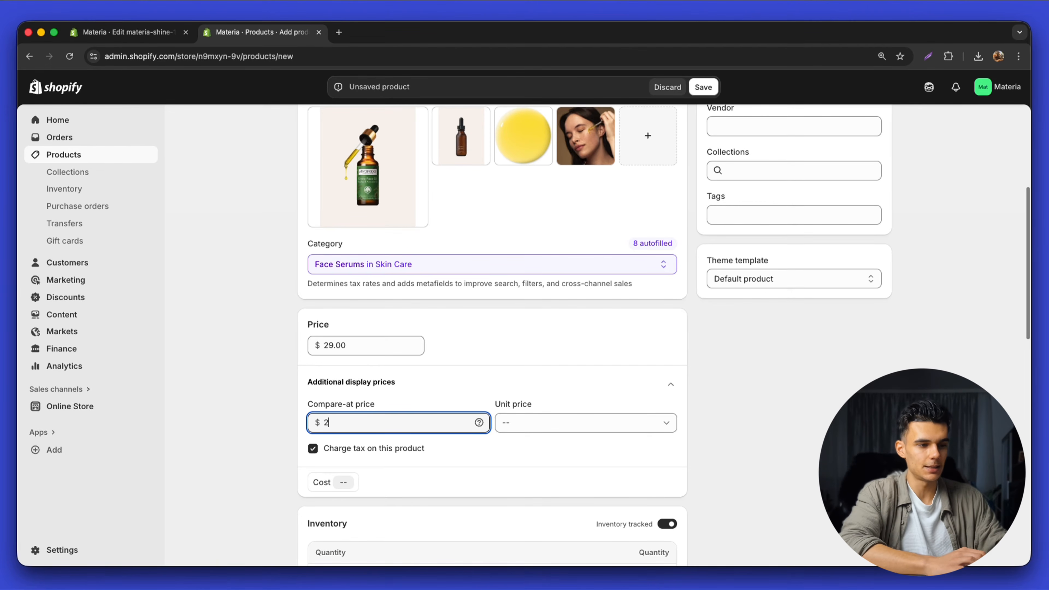
click(379, 341)
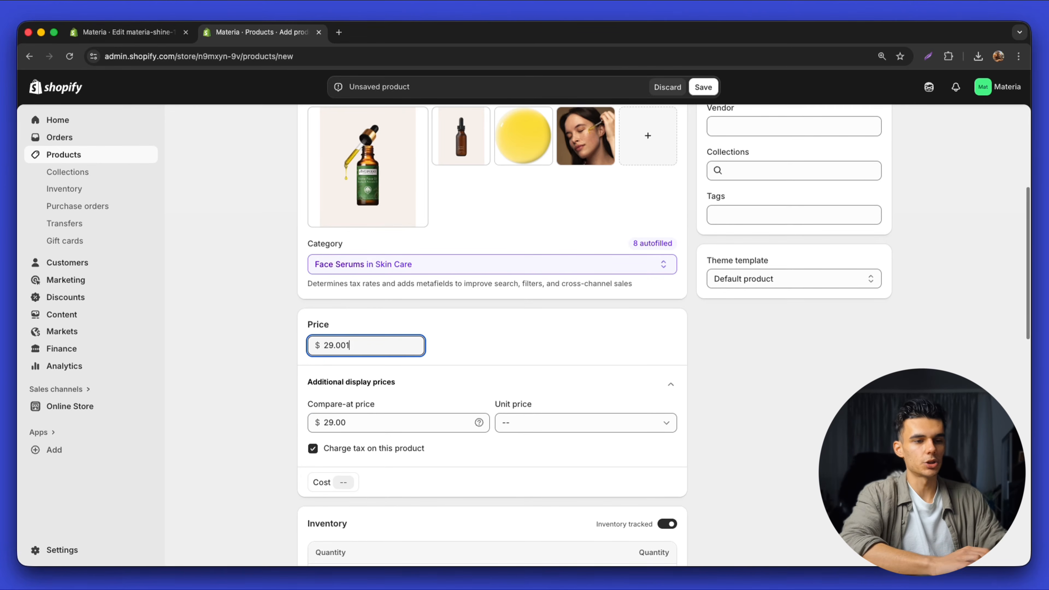
click(455, 347)
scroll(372, 458, down, 4)
click(323, 466)
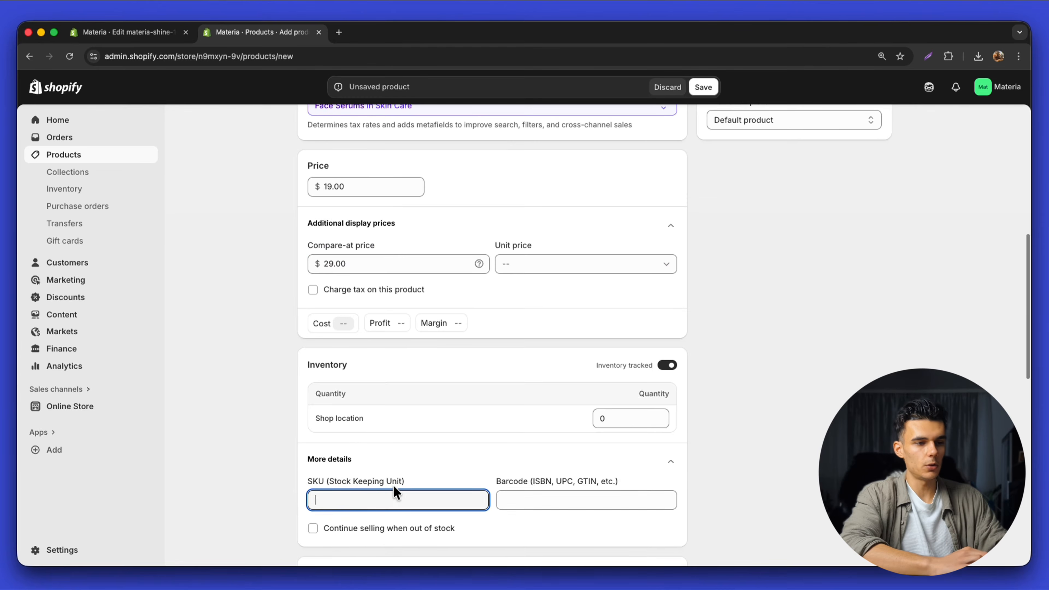
scroll(371, 455, down, 5)
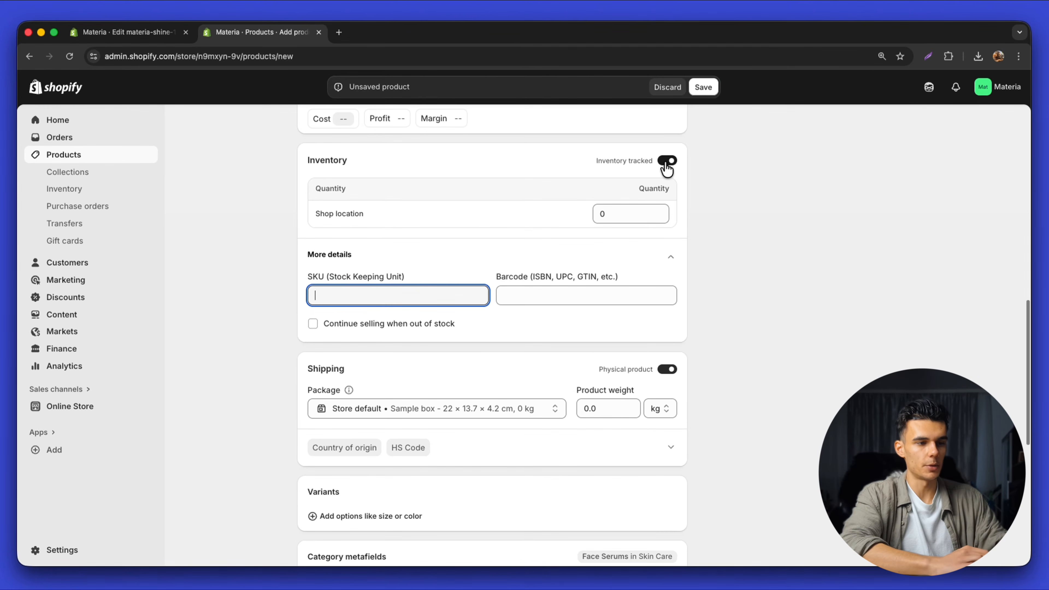
scroll(564, 210, down, 6)
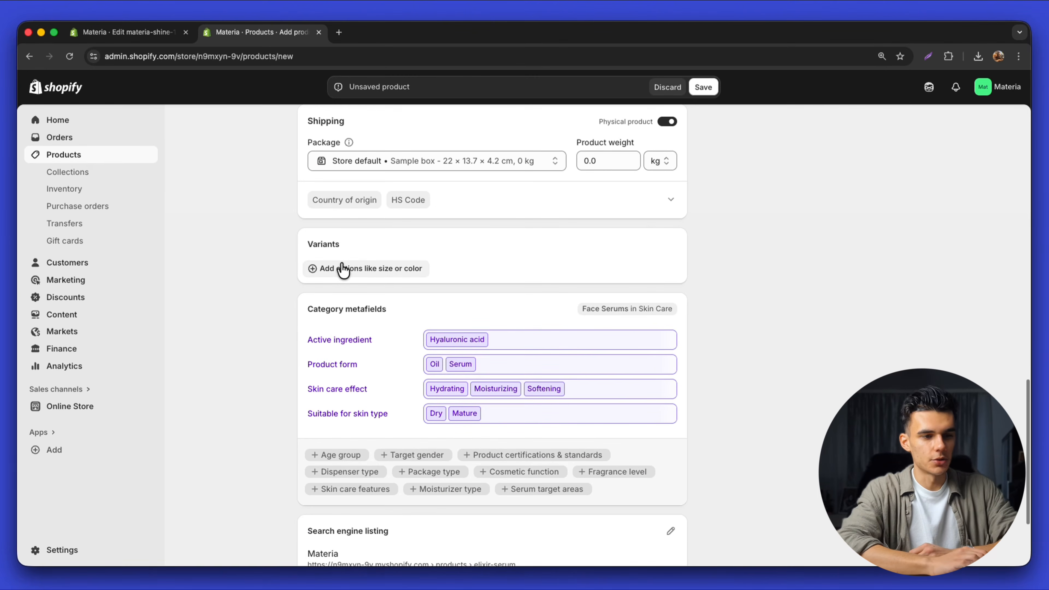
Add an Active ingredient variant option and attach an image to the Hyaluronic acid variant
click(342, 270)
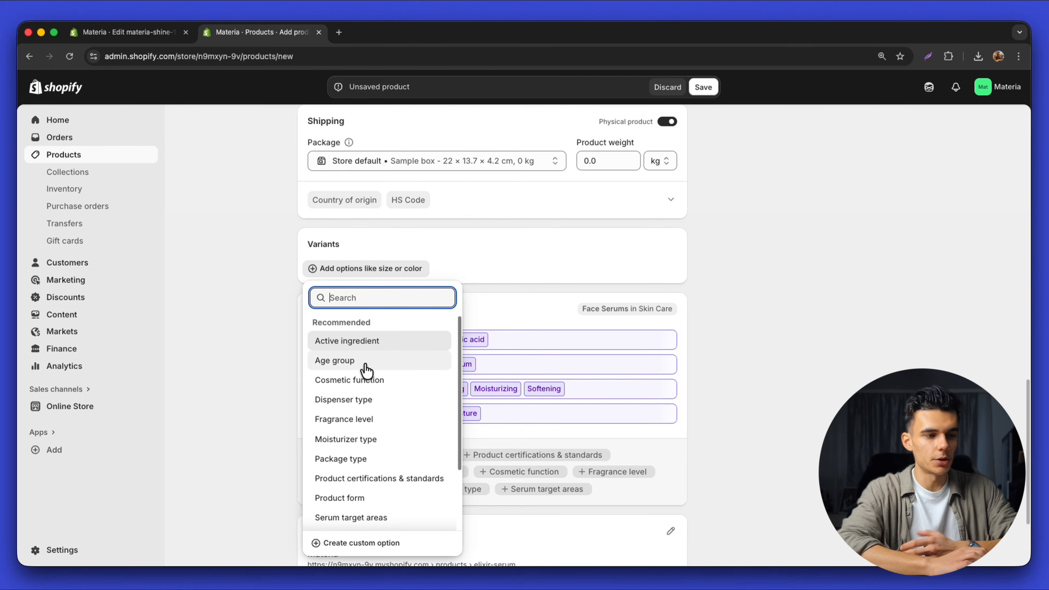
click(336, 343)
scroll(339, 347, down, 2)
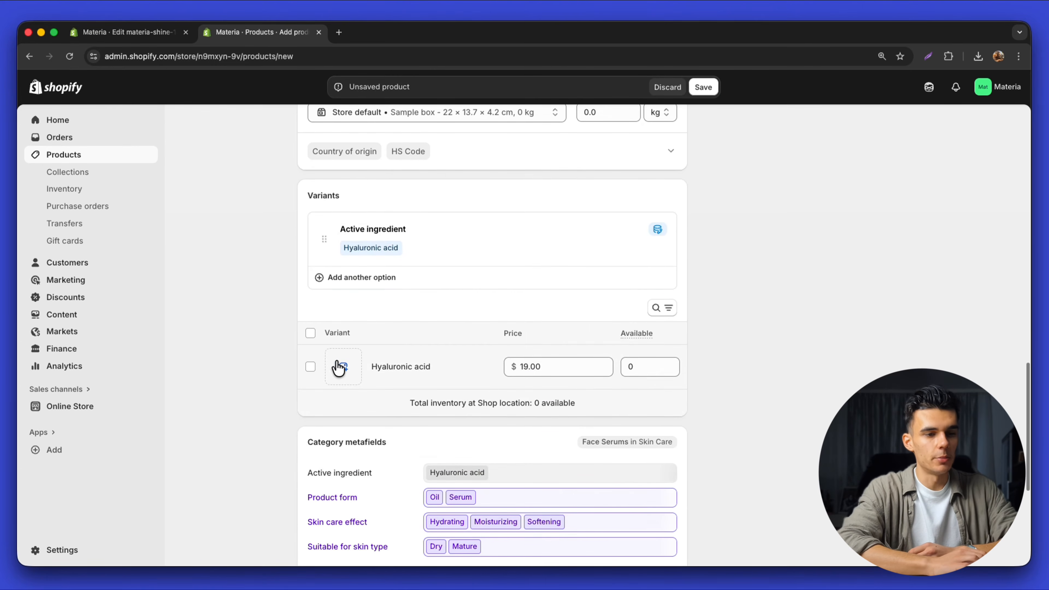
click(345, 369)
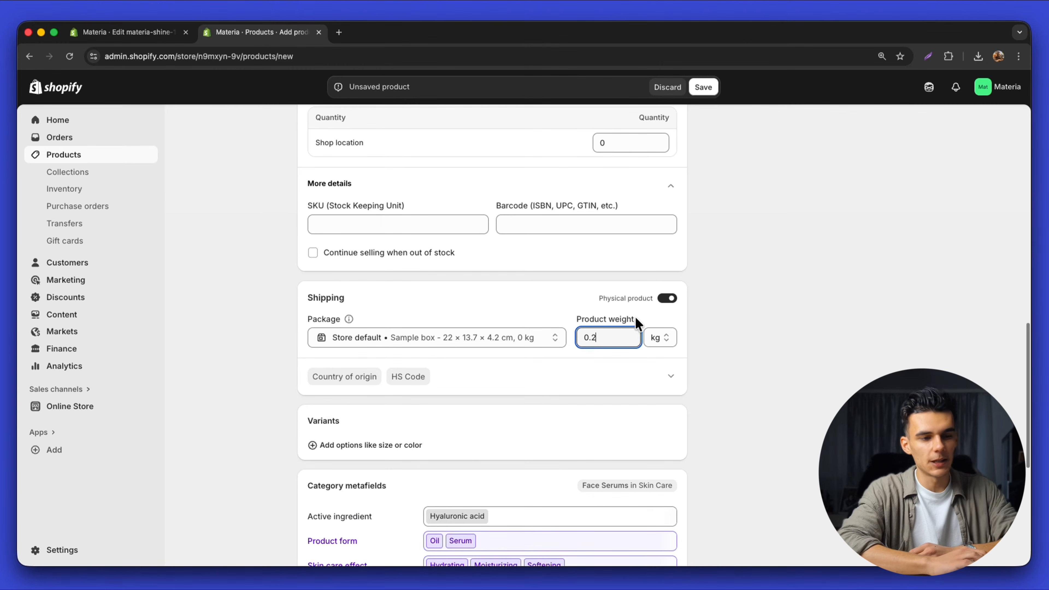
Toggle the Physical product setting off and back on, then save the Elixir Serum product
click(660, 306)
click(656, 301)
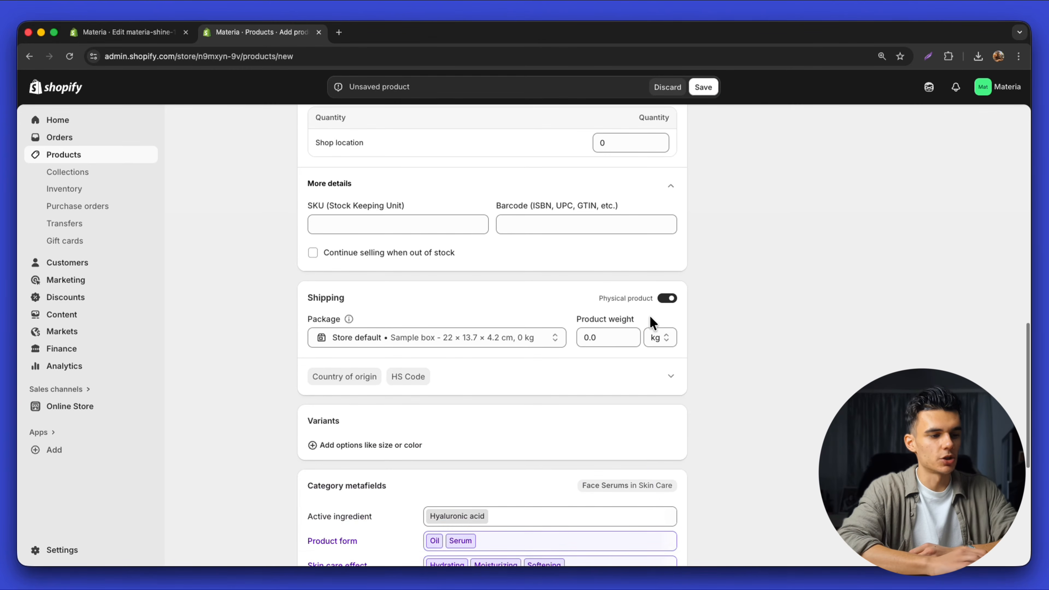
click(667, 298)
click(666, 298)
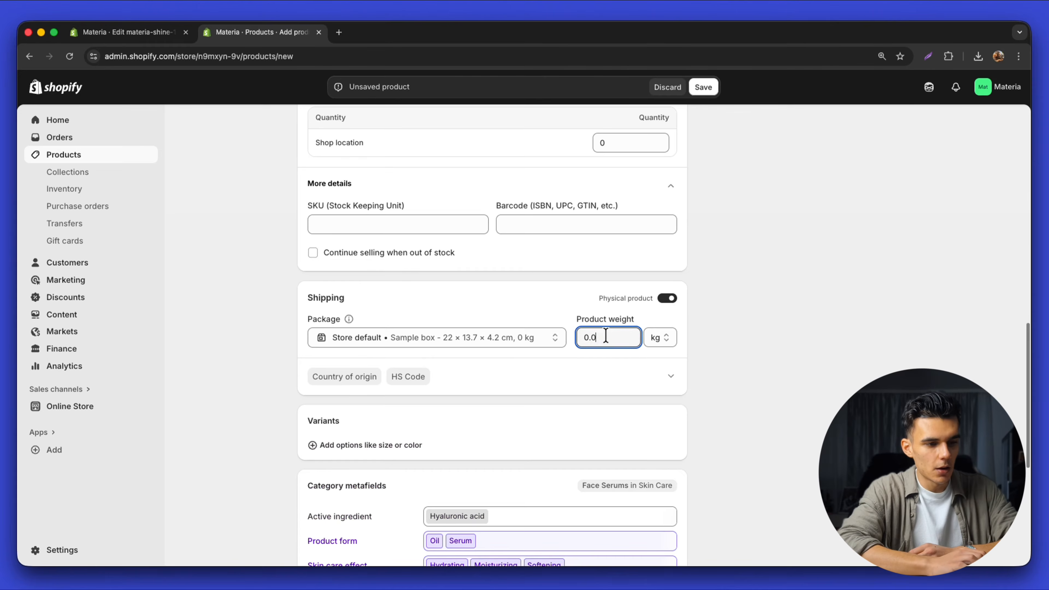
scroll(615, 326, up, 15)
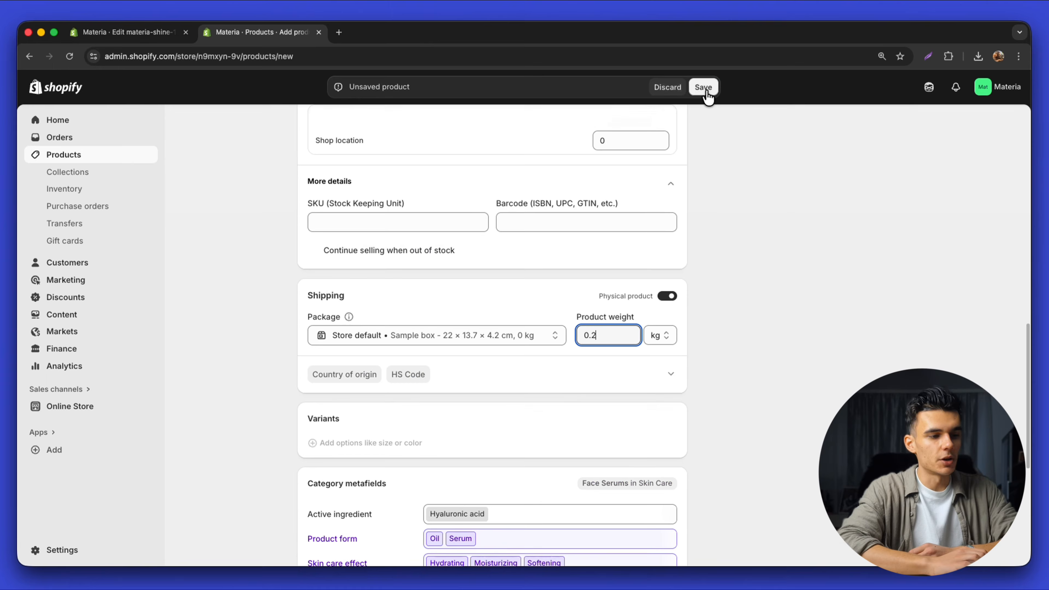
click(703, 87)
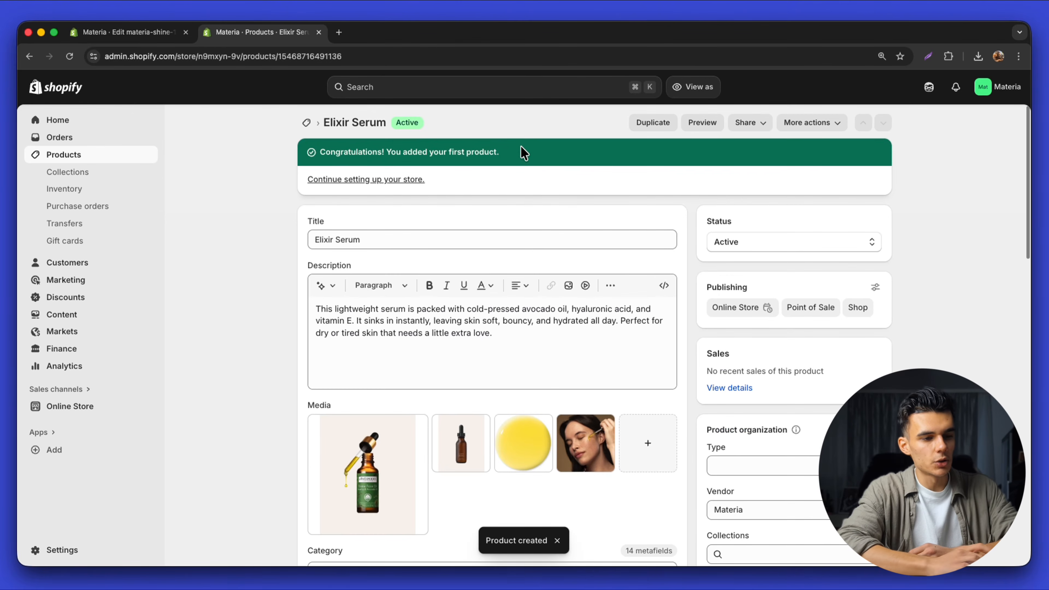
click(129, 32)
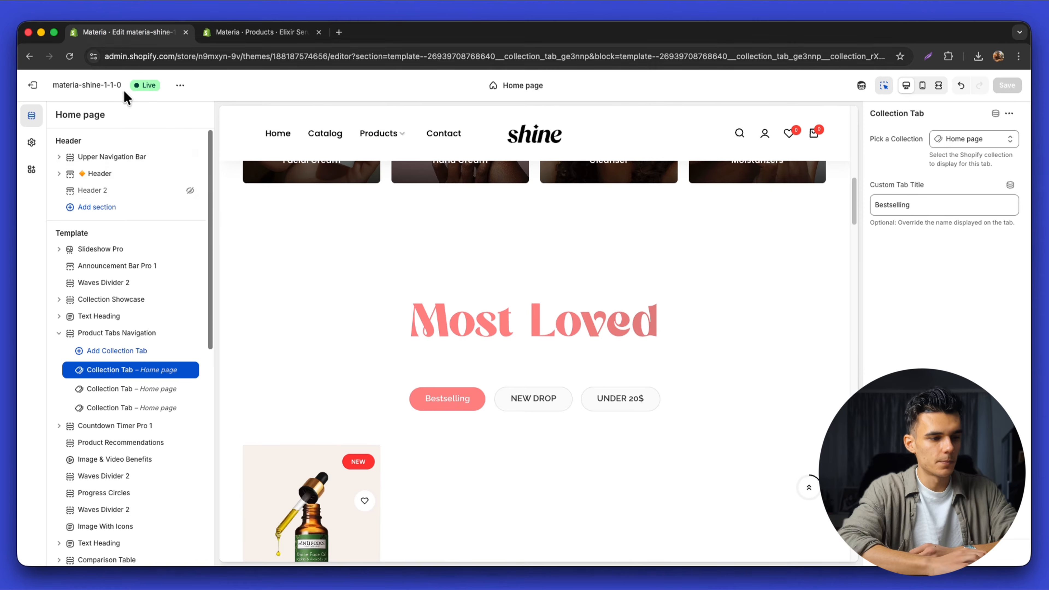
Scroll past Elixir Serum at $19.00 under Bestselling and open Countdown Timer Pro 1 settings
scroll(461, 335, down, 5)
scroll(340, 295, down, 1)
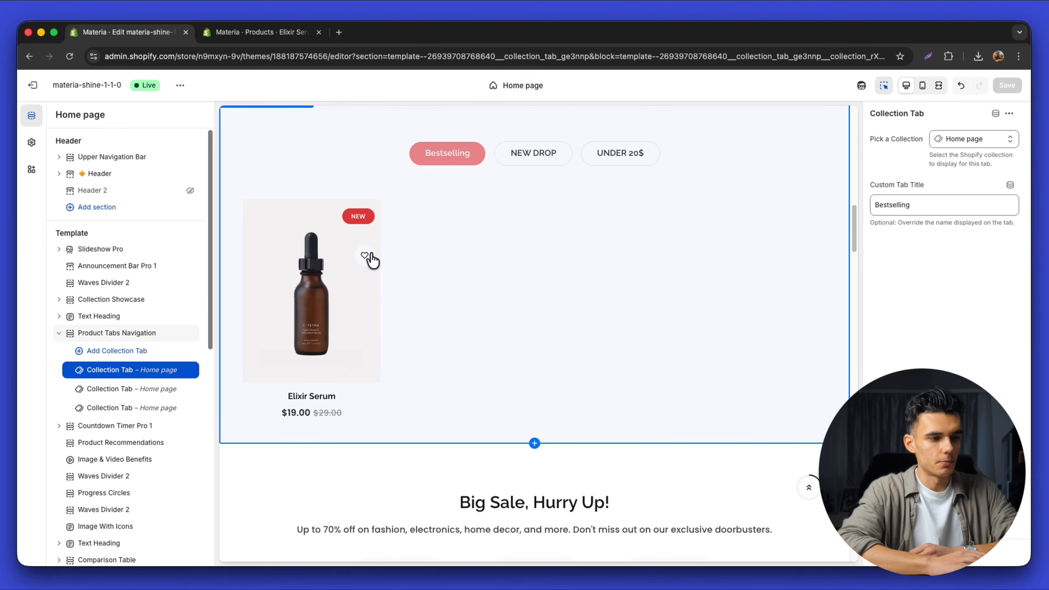
scroll(670, 321, down, 5)
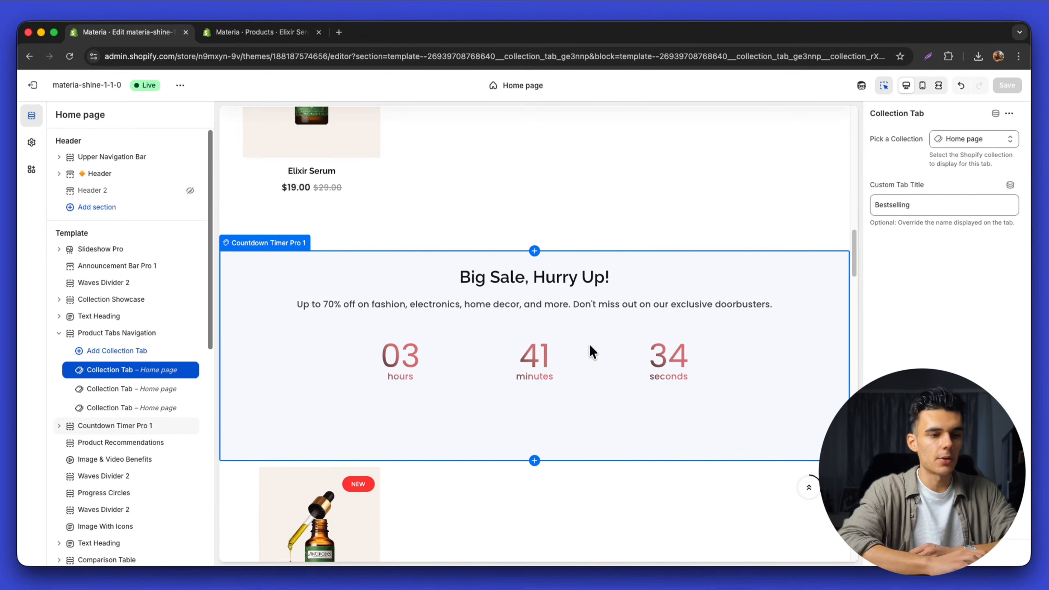
click(590, 352)
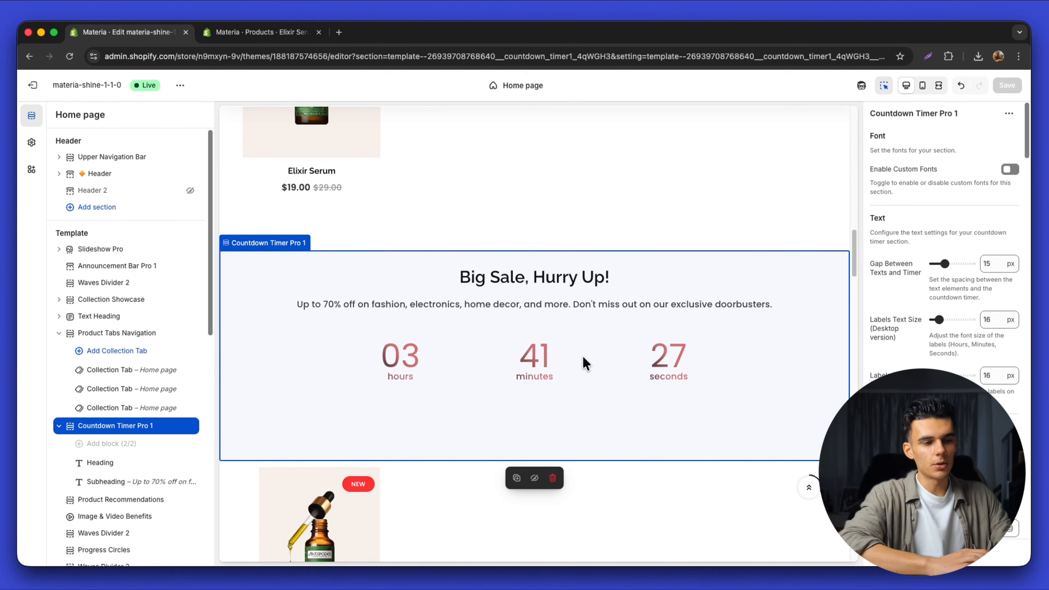
scroll(582, 355, down, 10)
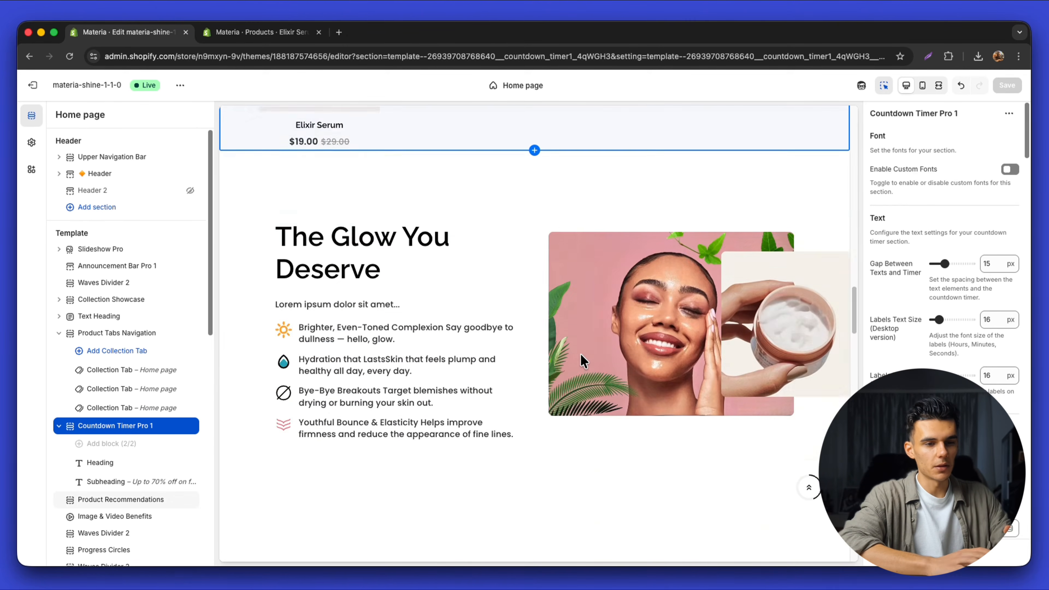
click(555, 361)
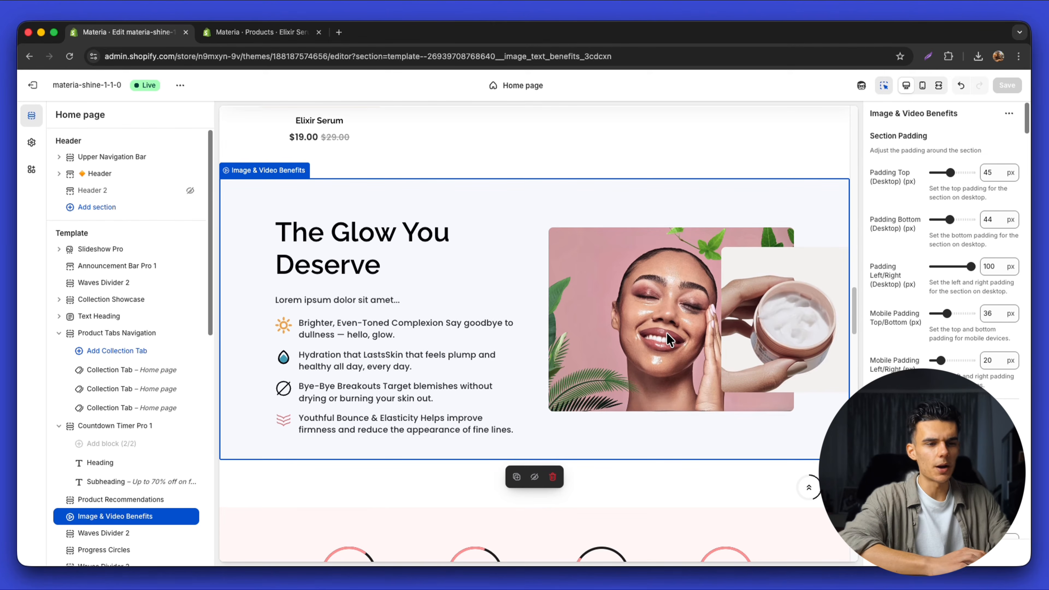
scroll(949, 347, down, 15)
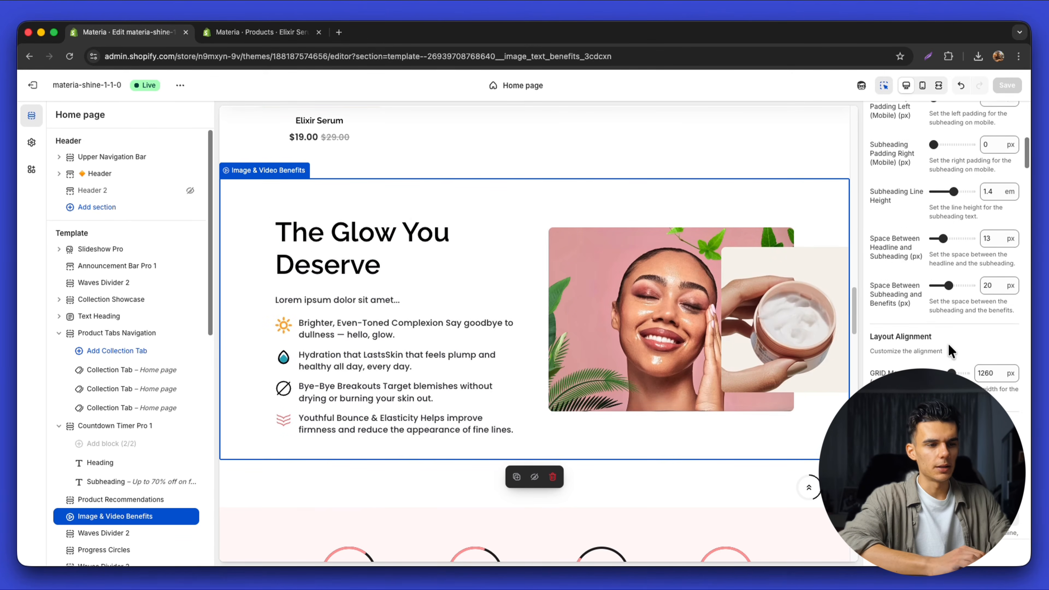
scroll(949, 345, down, 10)
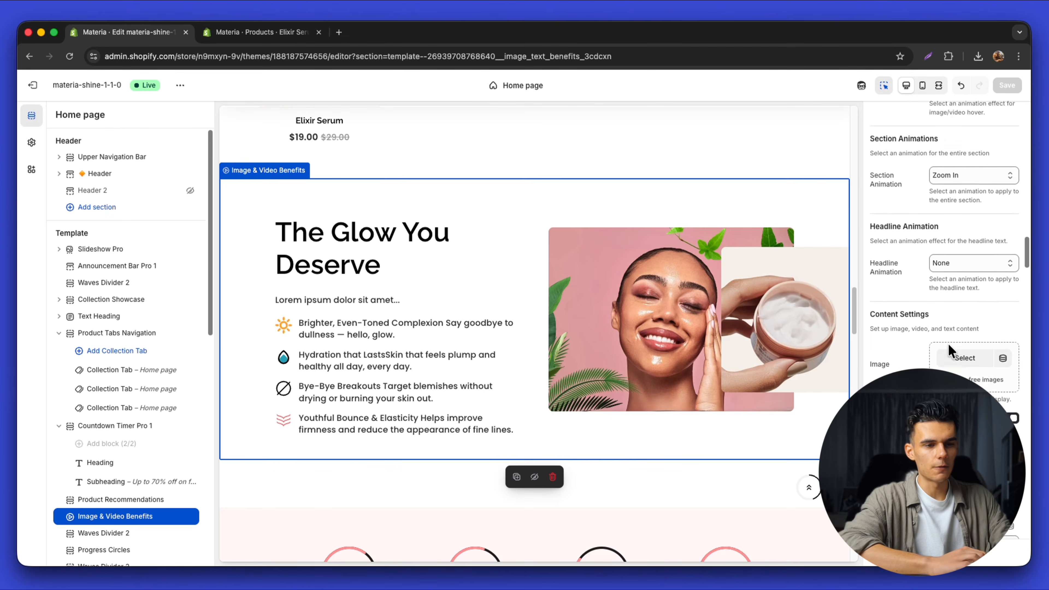
click(1007, 365)
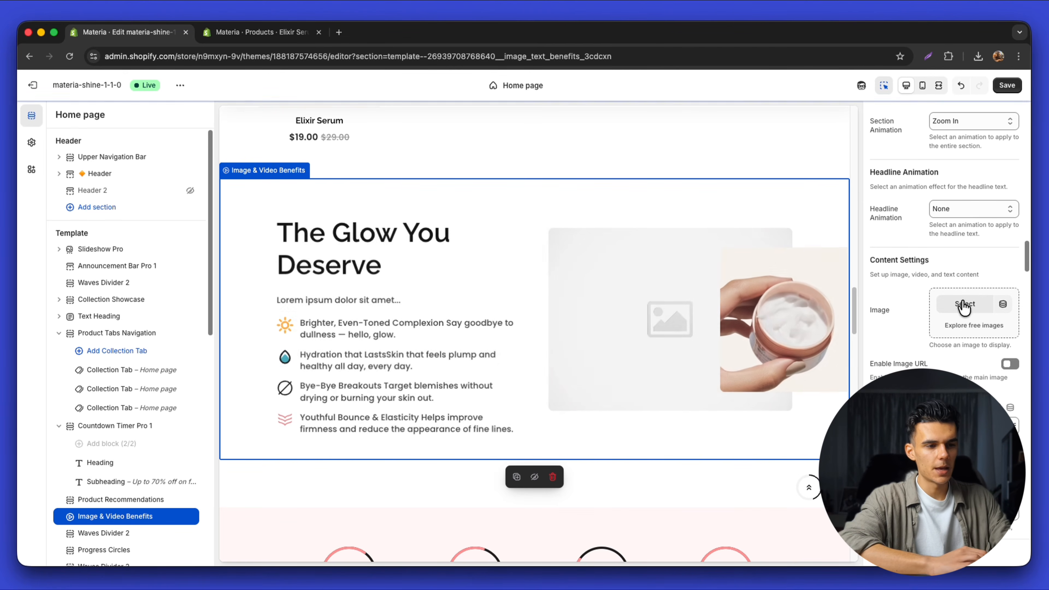
click(964, 304)
click(469, 316)
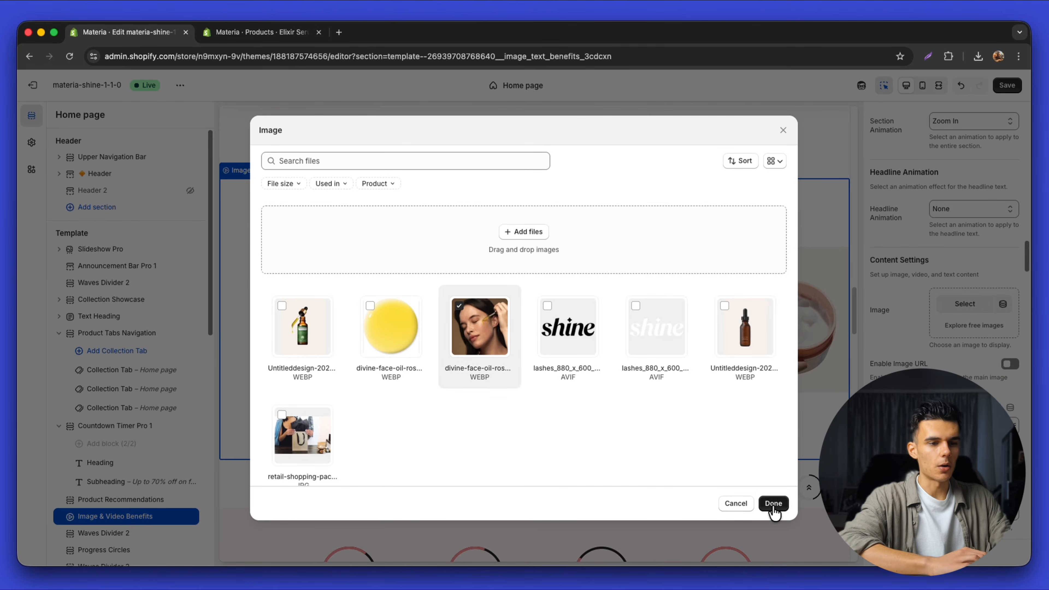
click(773, 504)
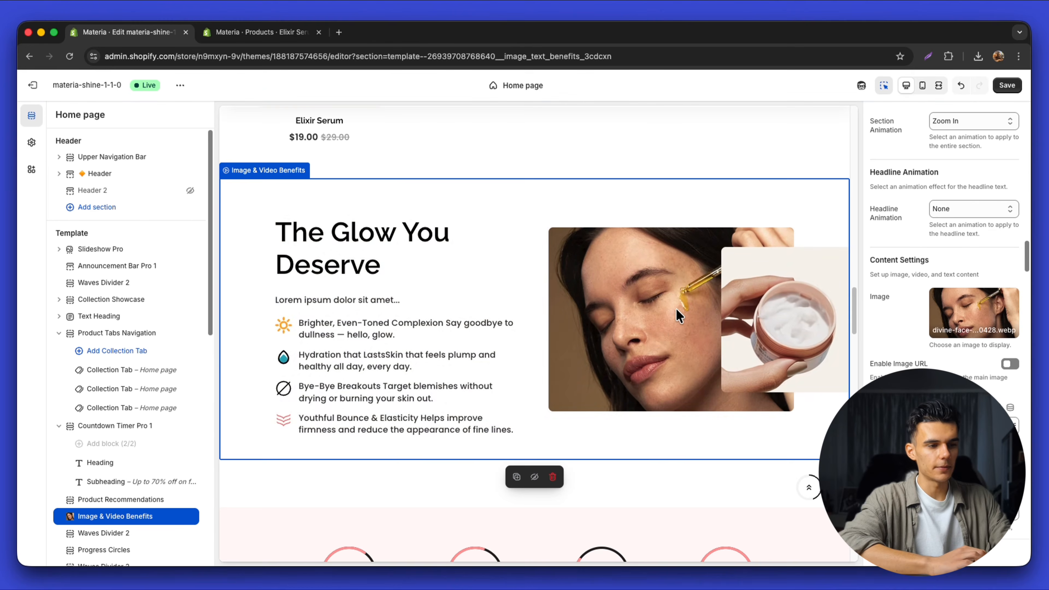
click(1007, 85)
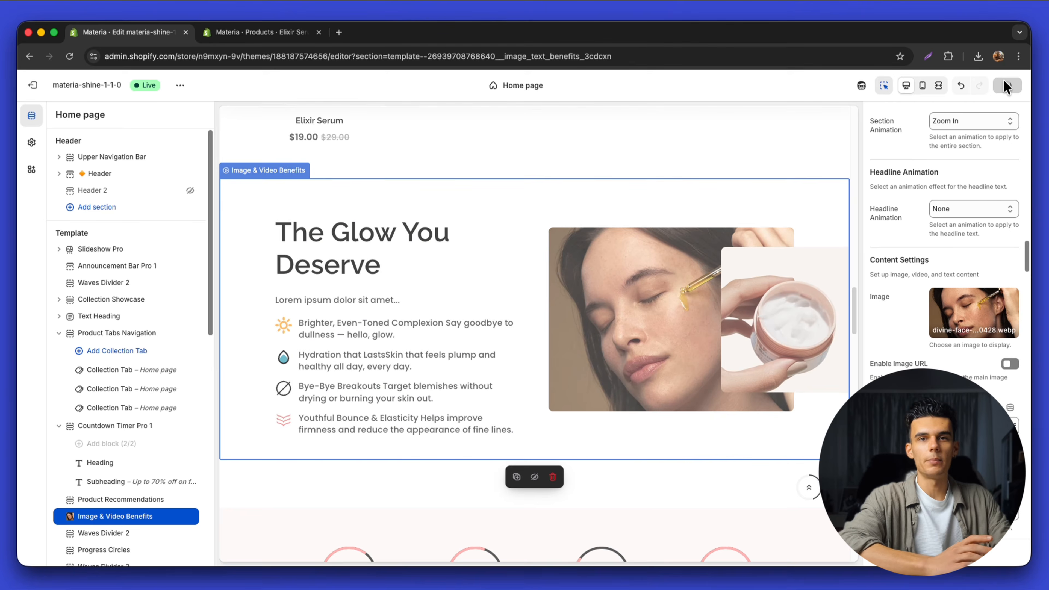
scroll(942, 290, down, 20)
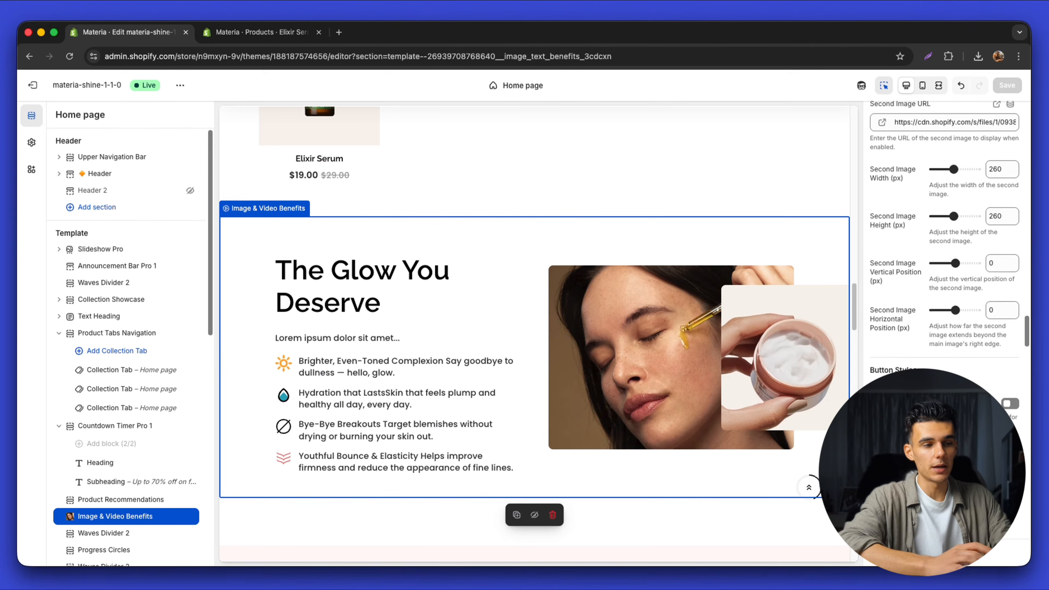
scroll(968, 271, down, 10)
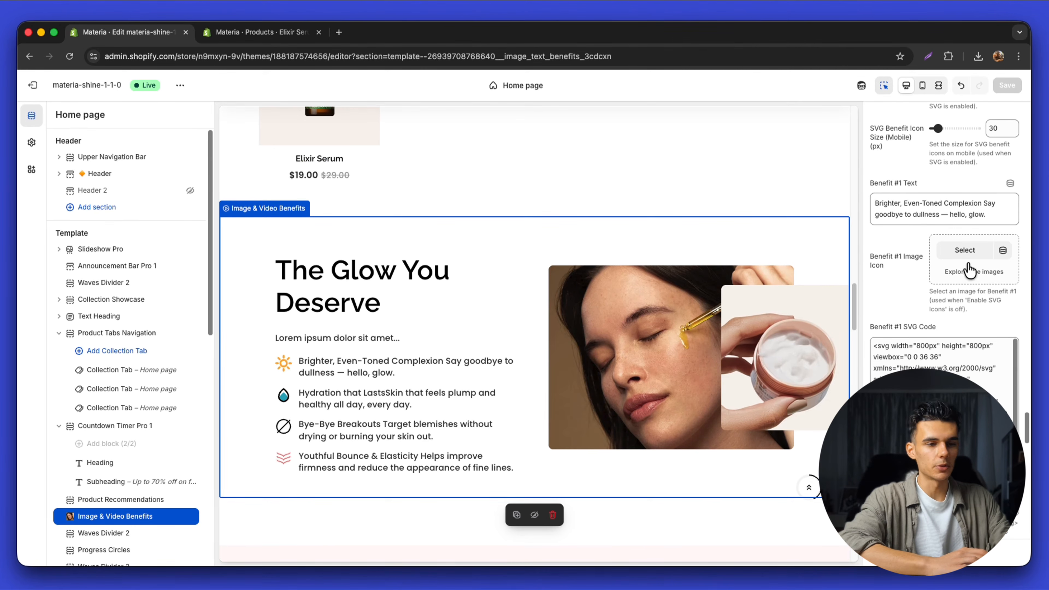
scroll(942, 359, down, 3)
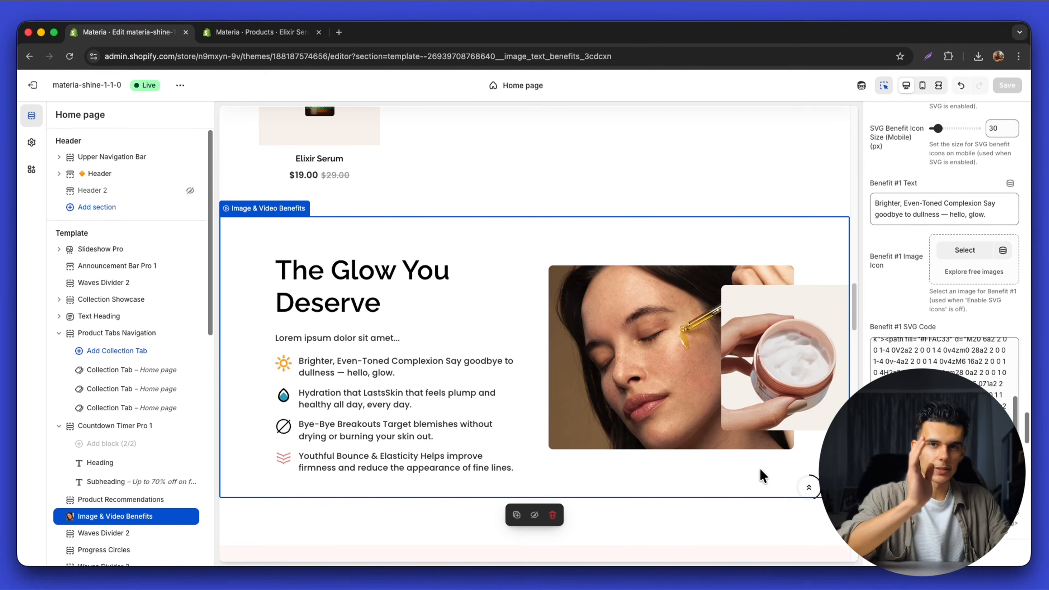
scroll(415, 338, down, 10)
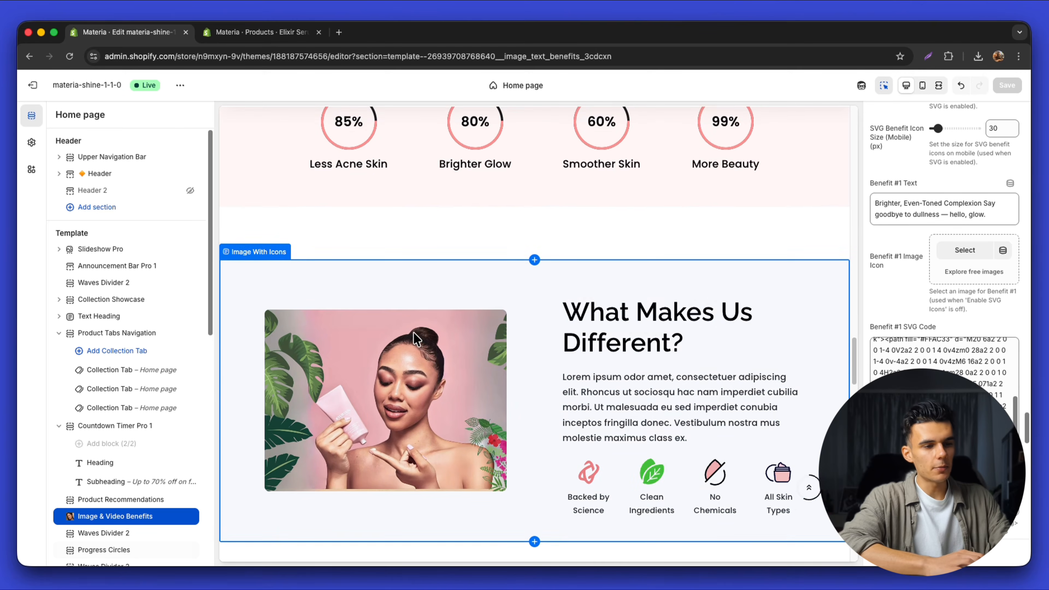
scroll(437, 339, down, 10)
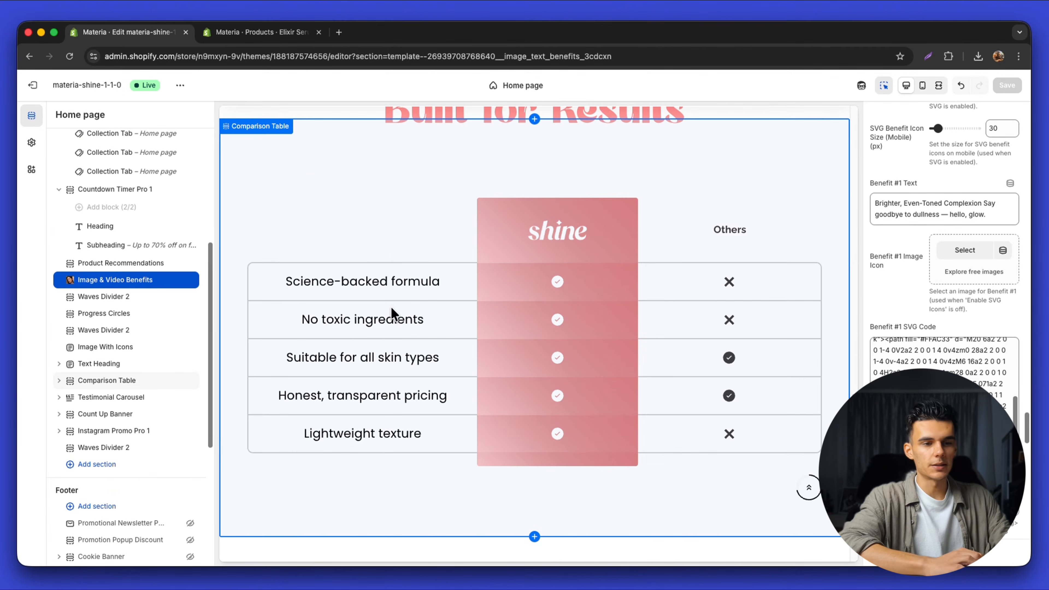
Select the Comparison Table section and look through its settings
click(393, 313)
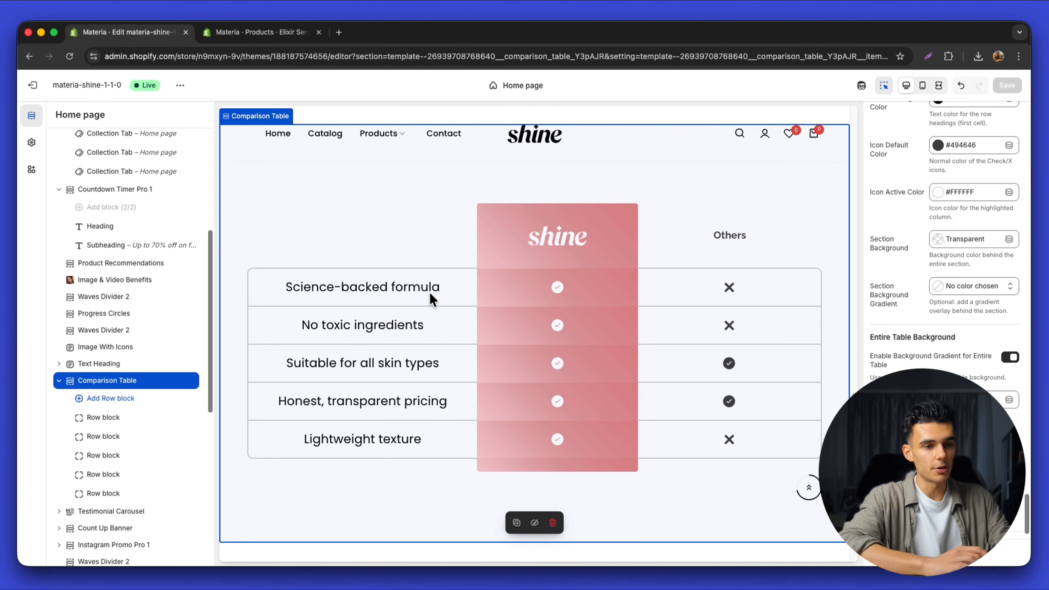
scroll(919, 349, down, 15)
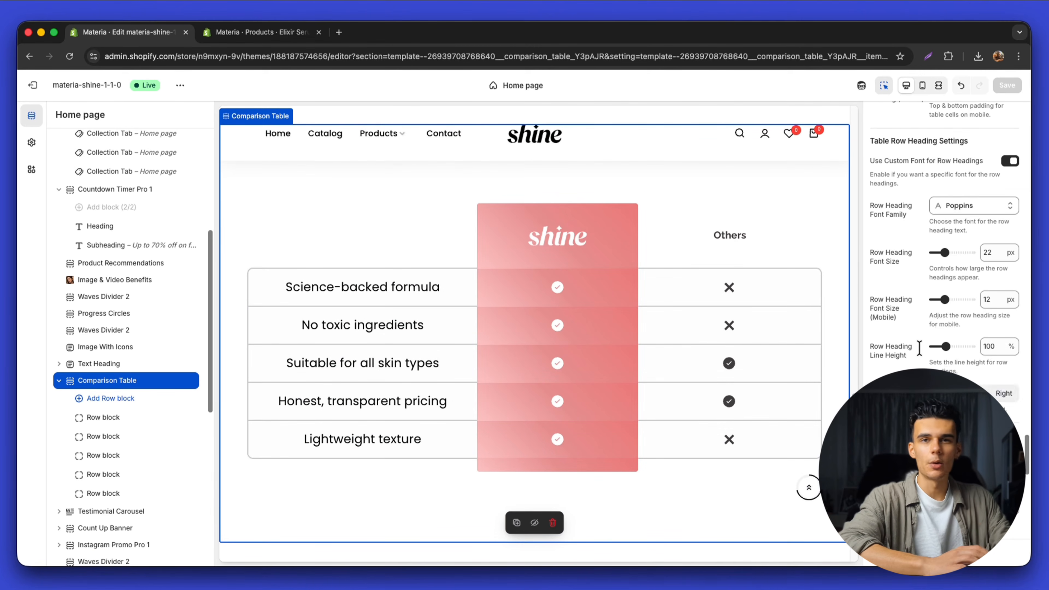
scroll(920, 352, up, 15)
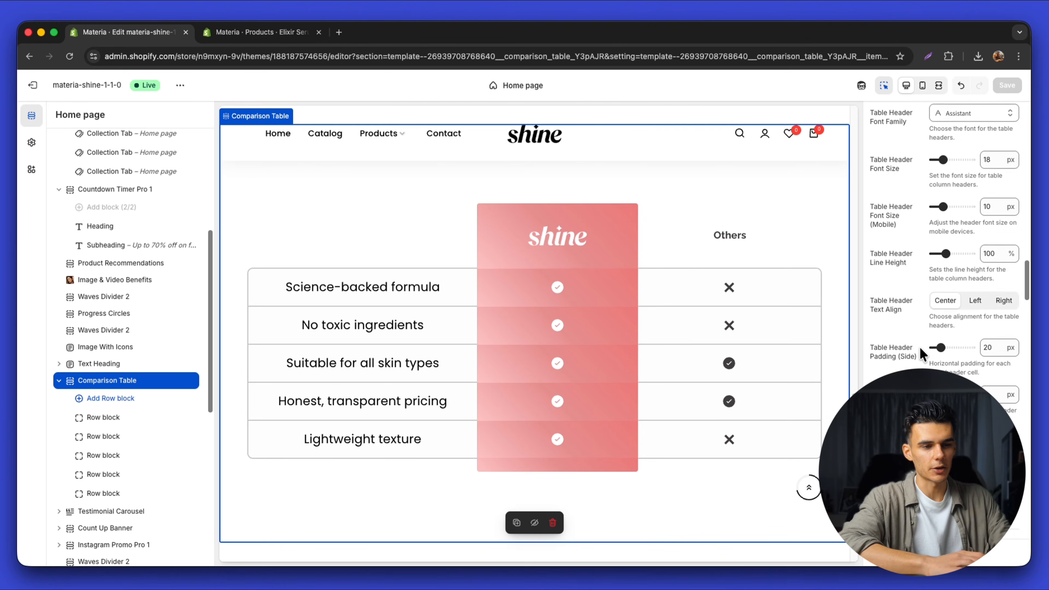
scroll(919, 346, down, 6)
scroll(994, 311, up, 10)
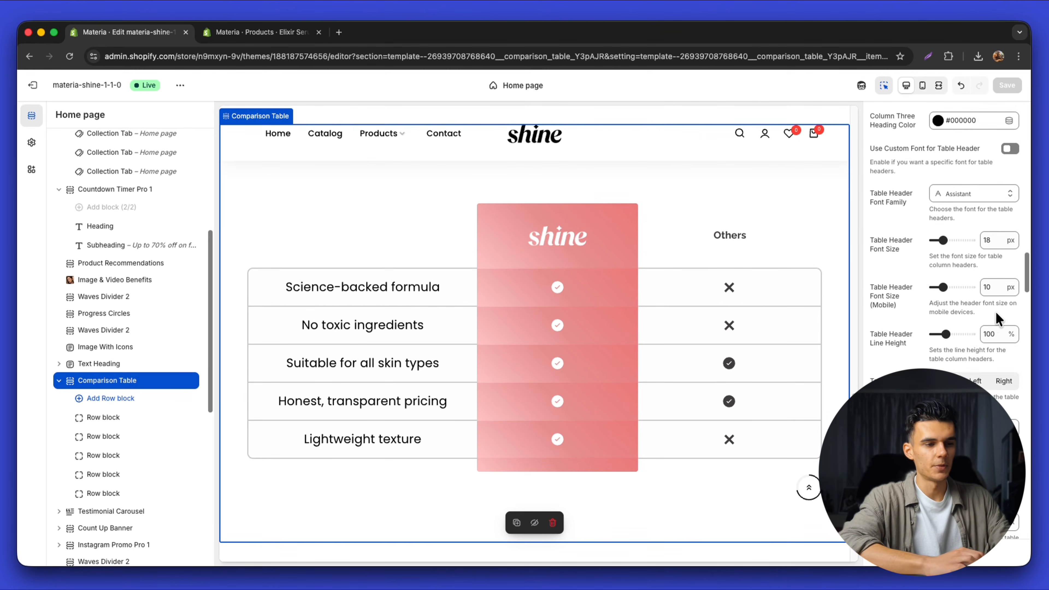
scroll(989, 317, up, 5)
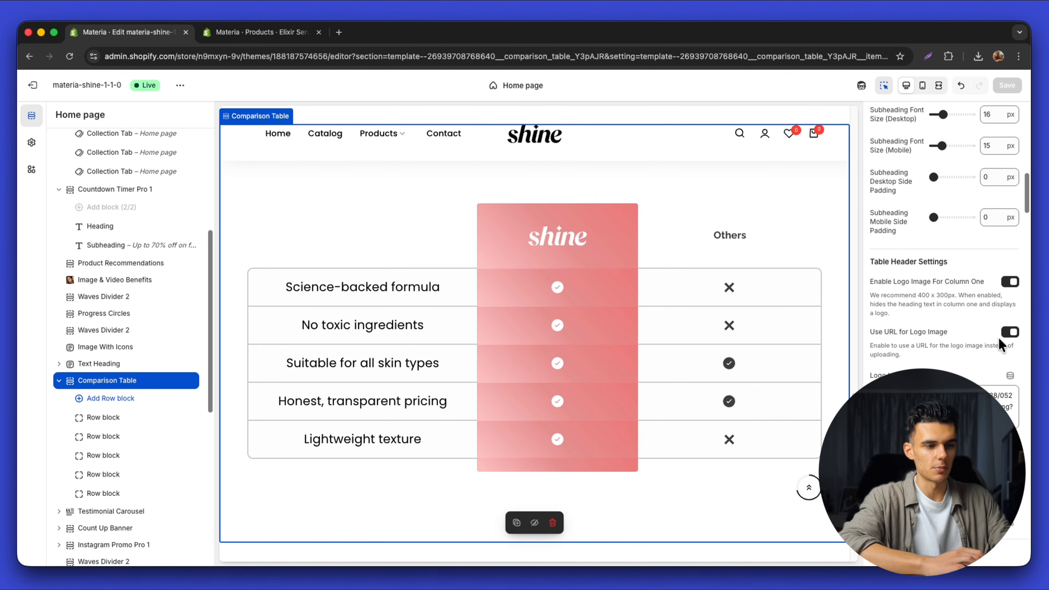
Turn off Use URL for Logo Image and choose the shine image from the file library
click(1008, 333)
click(929, 410)
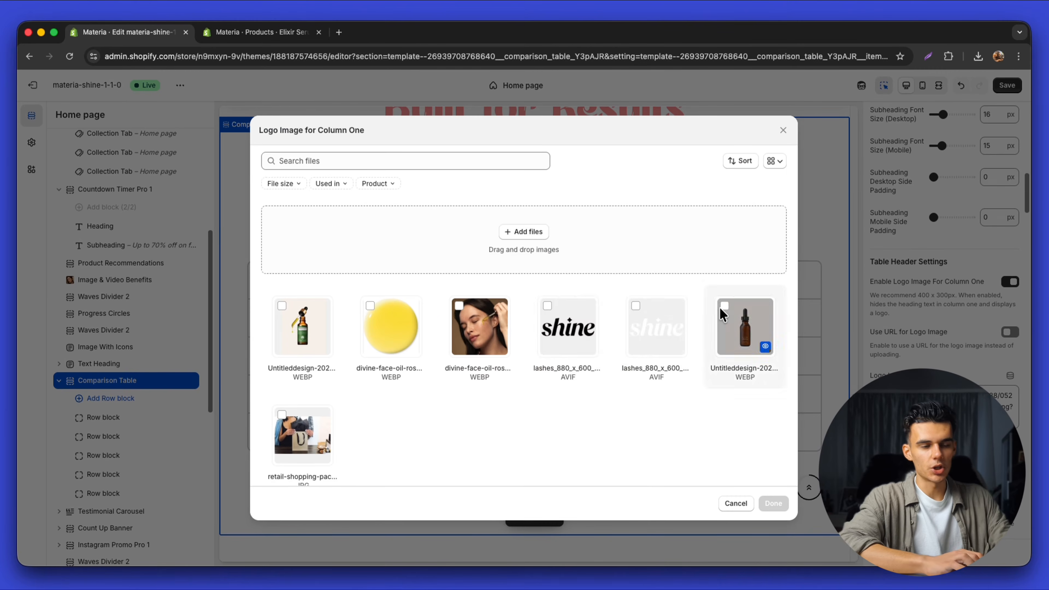
click(657, 335)
click(774, 503)
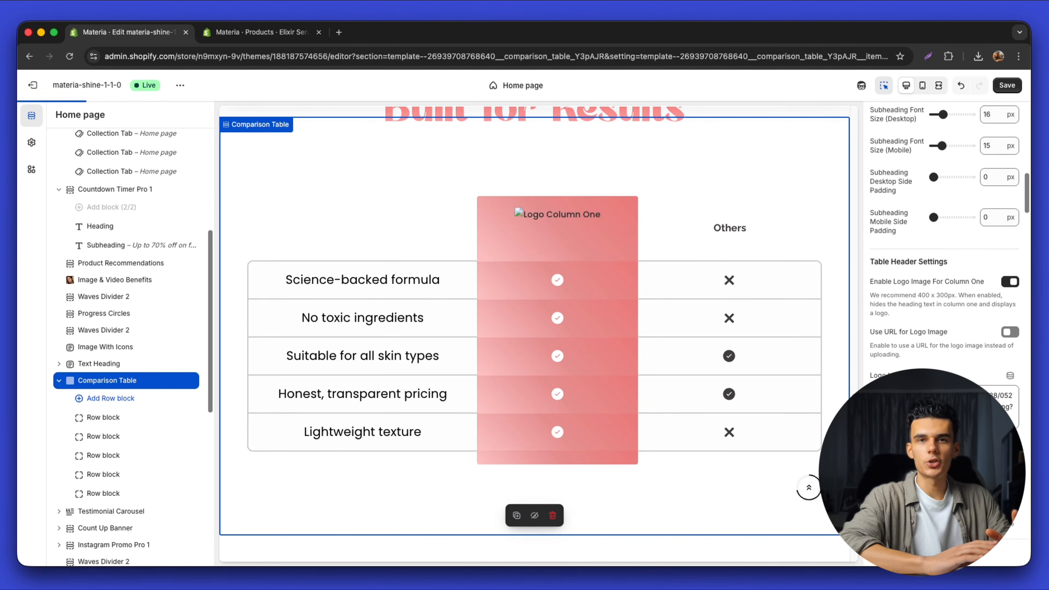
scroll(546, 264, down, 10)
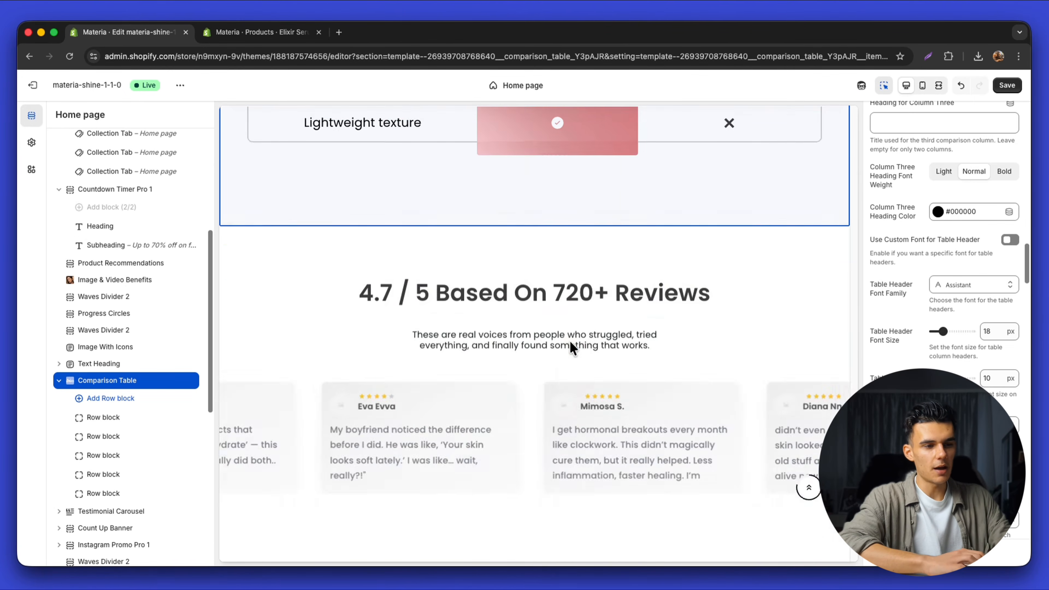
click(547, 285)
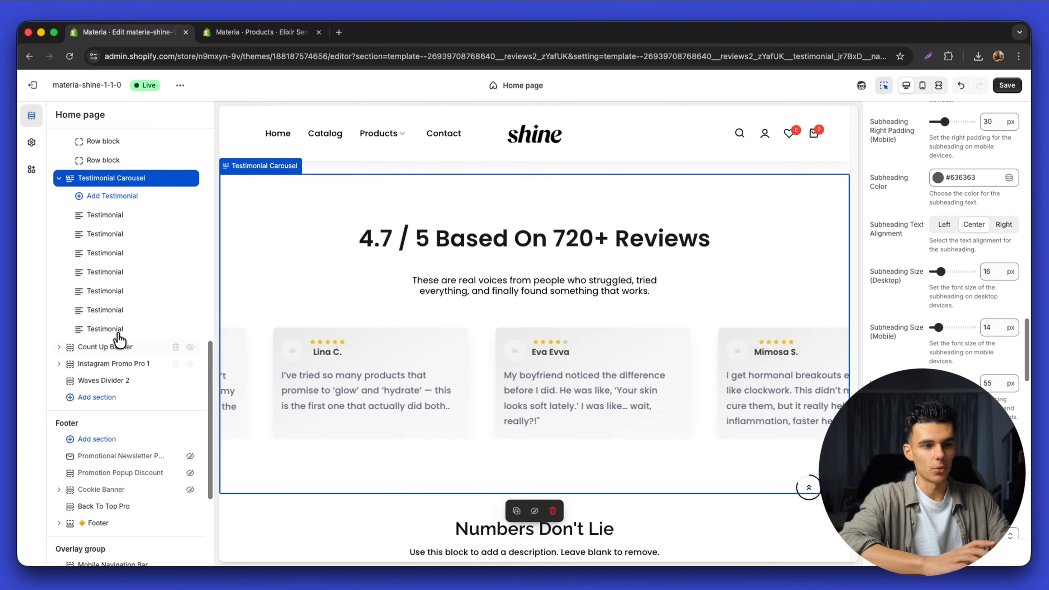
click(126, 355)
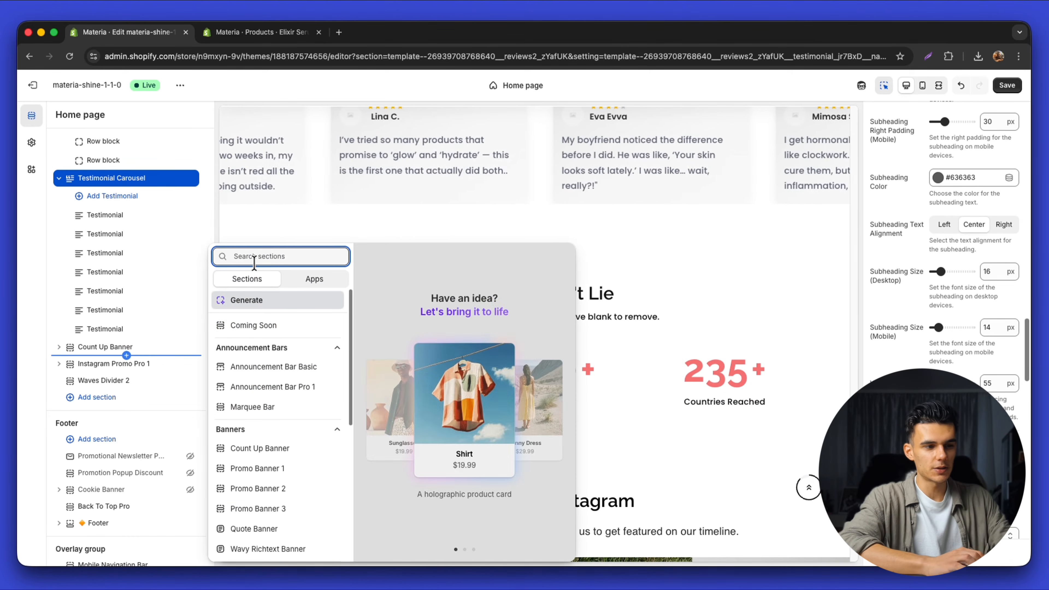
text(test)
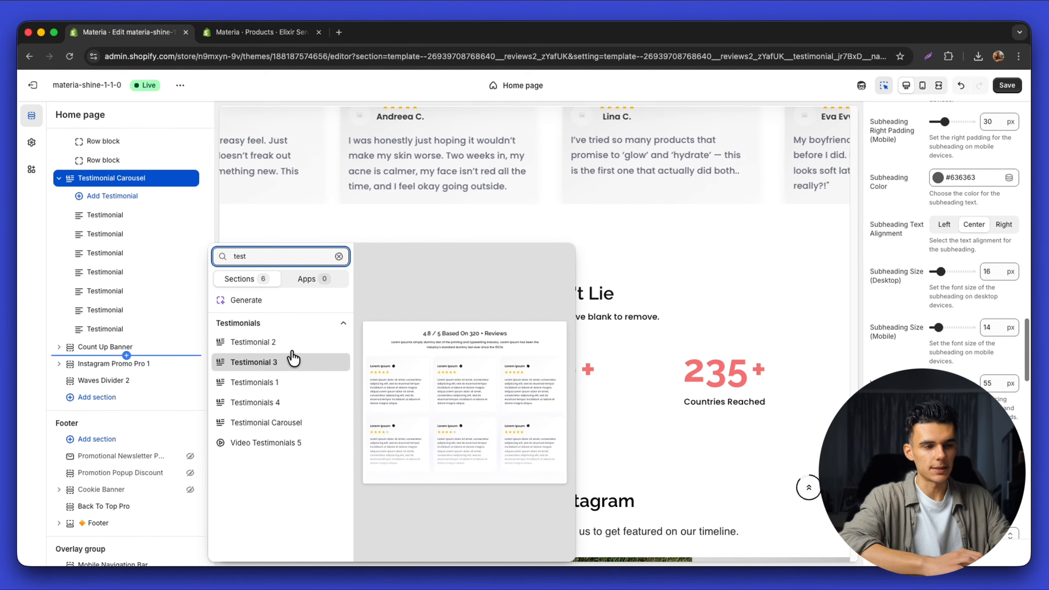
click(329, 222)
scroll(328, 244, up, 6)
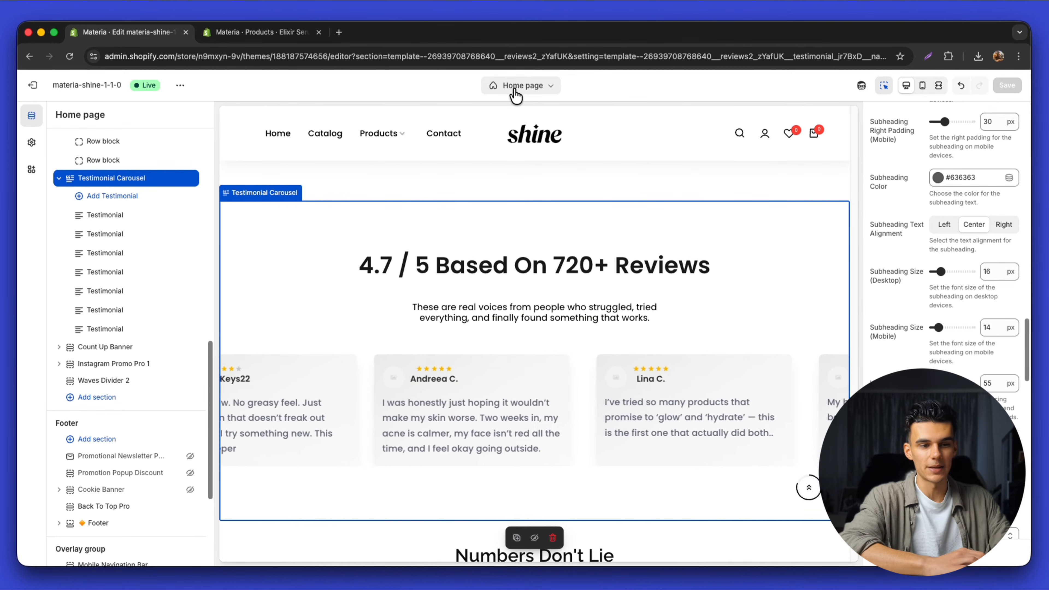
Switch the theme editor from the Home page to the Default product template
click(516, 87)
click(515, 154)
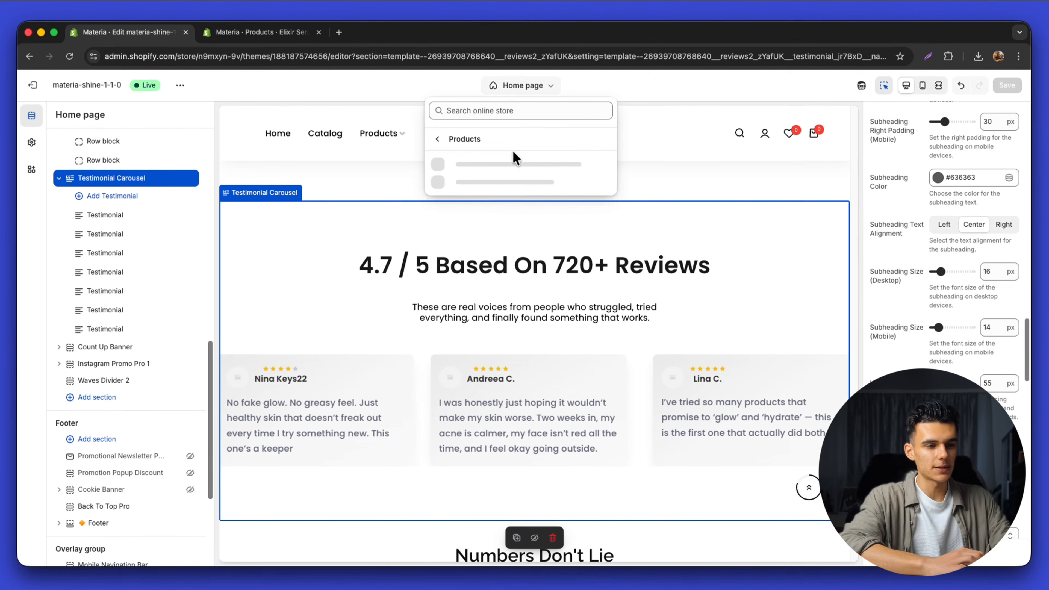
click(504, 167)
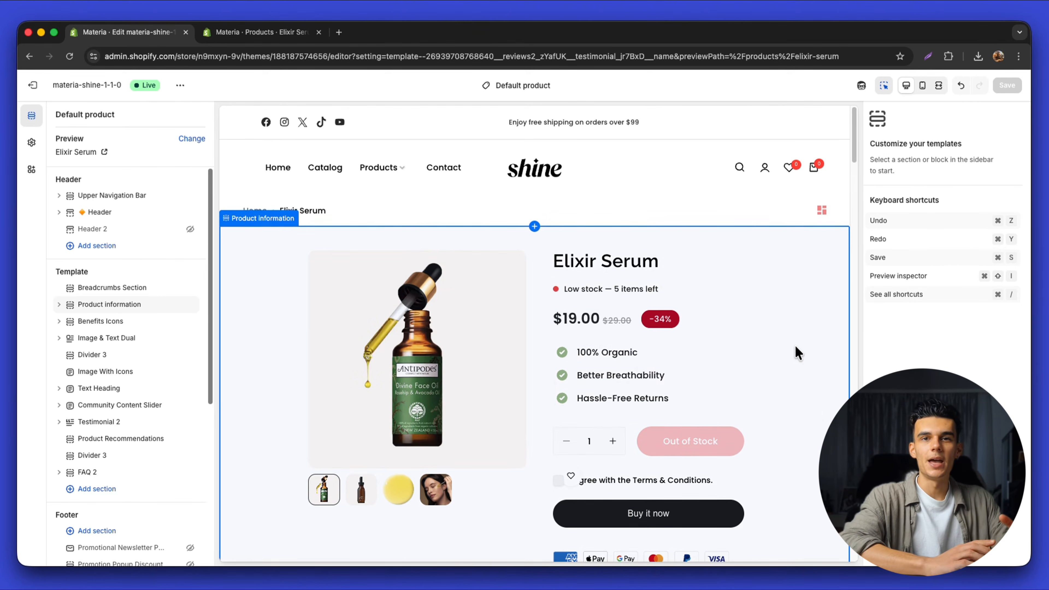
Scroll the Elixir Serum preview, then open the Product information section and its blocks
scroll(797, 354, down, 10)
scroll(795, 347, down, 15)
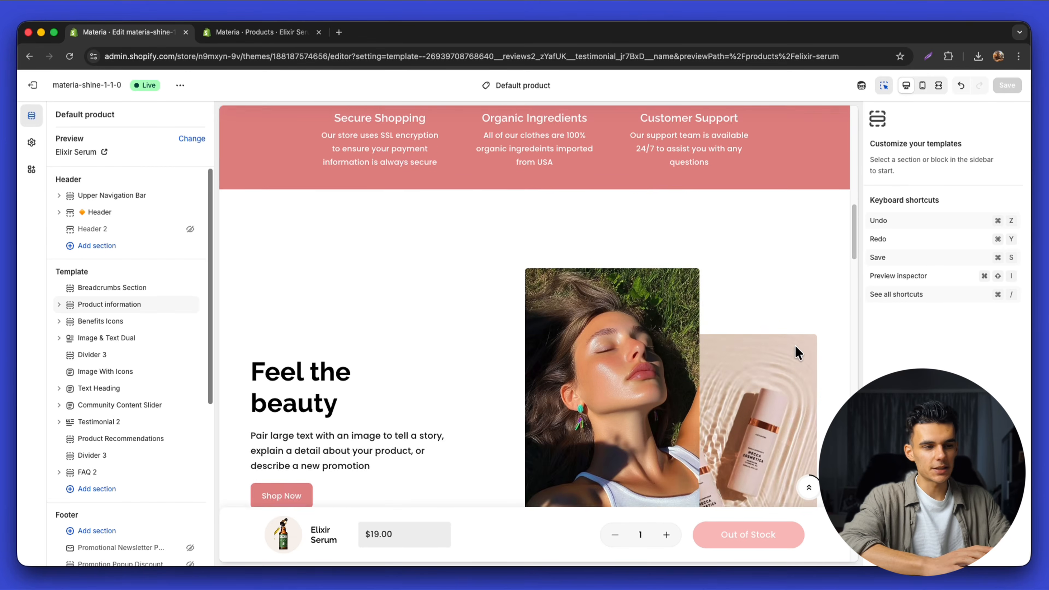
scroll(797, 349, down, 15)
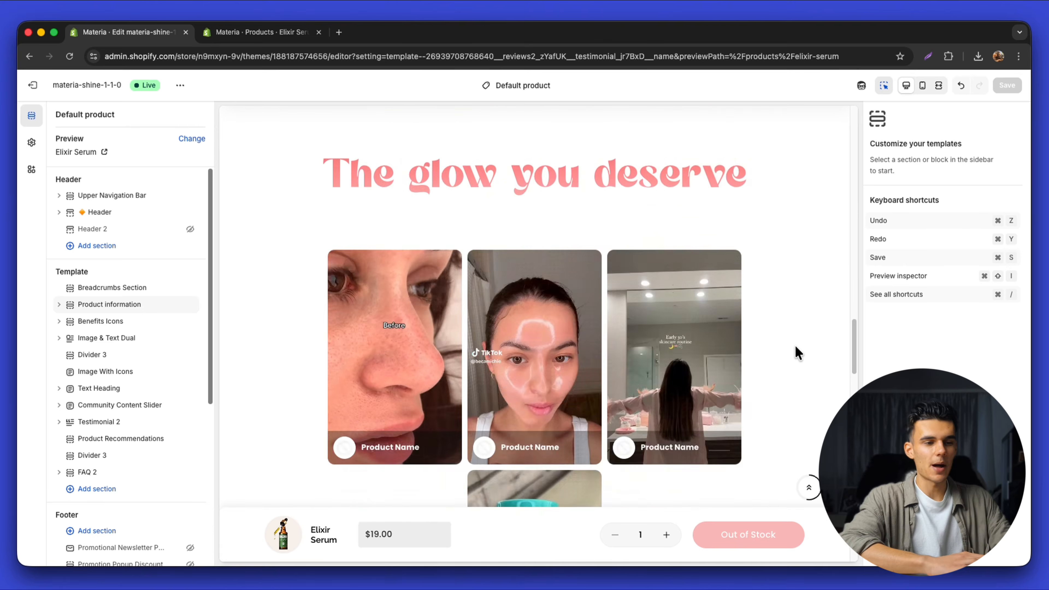
scroll(797, 353, up, 20)
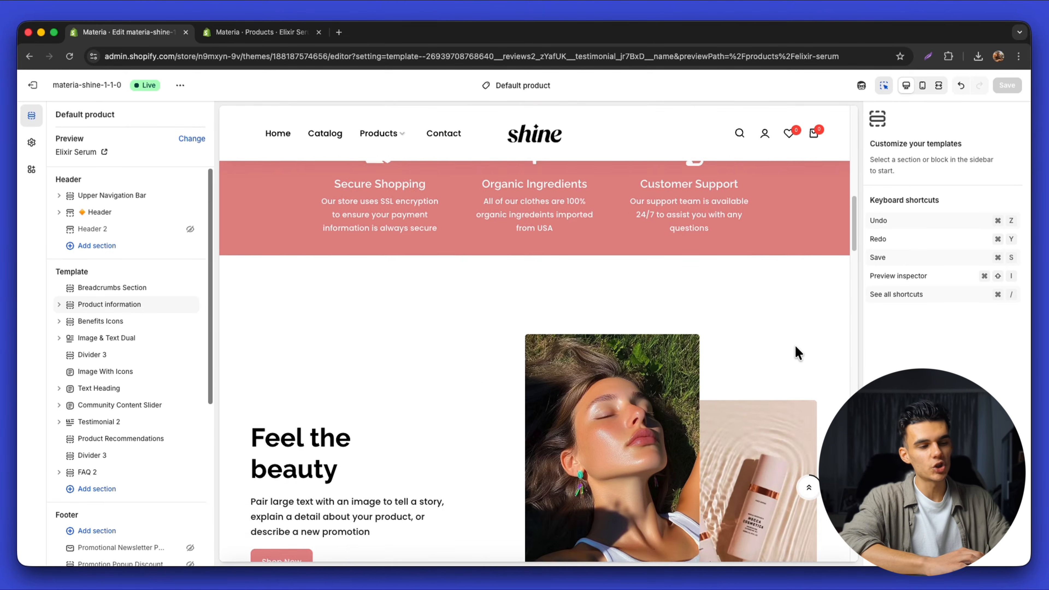
click(118, 307)
scroll(129, 363, down, 3)
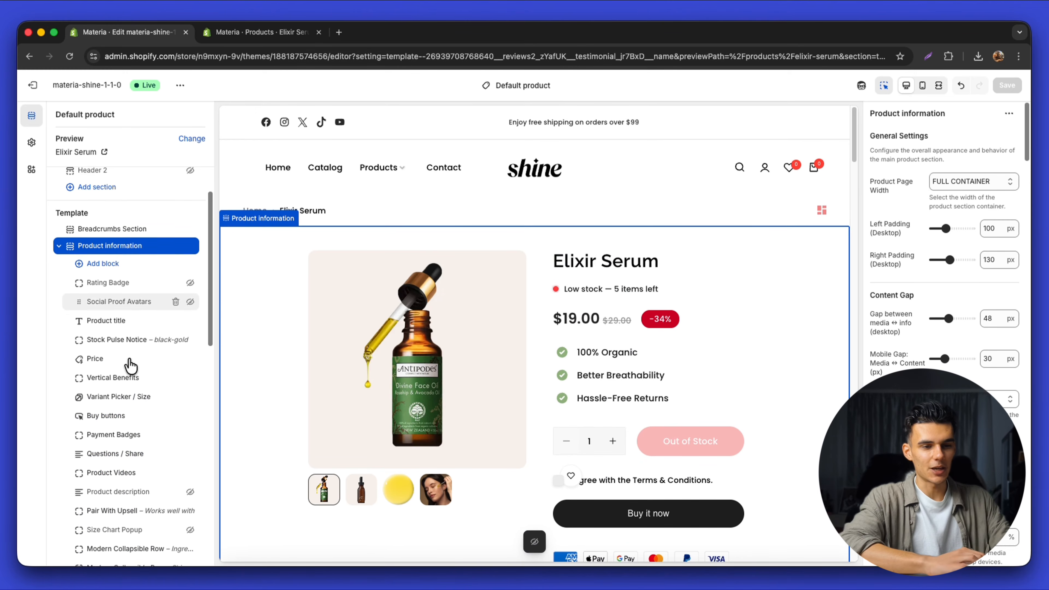
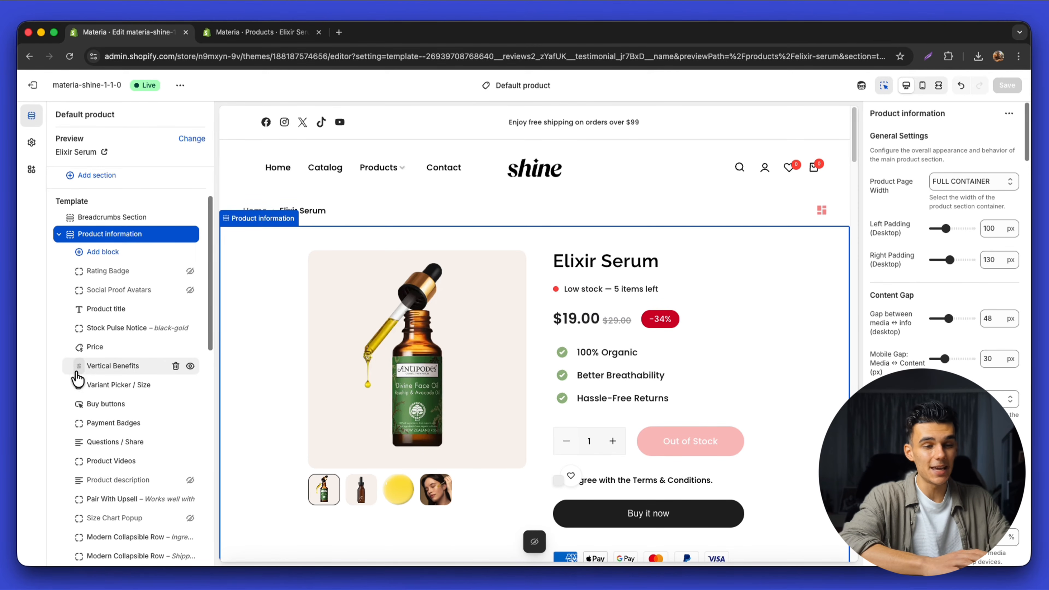
Add a Countdown Badge block and move it just below the Elixir Serum price
click(119, 264)
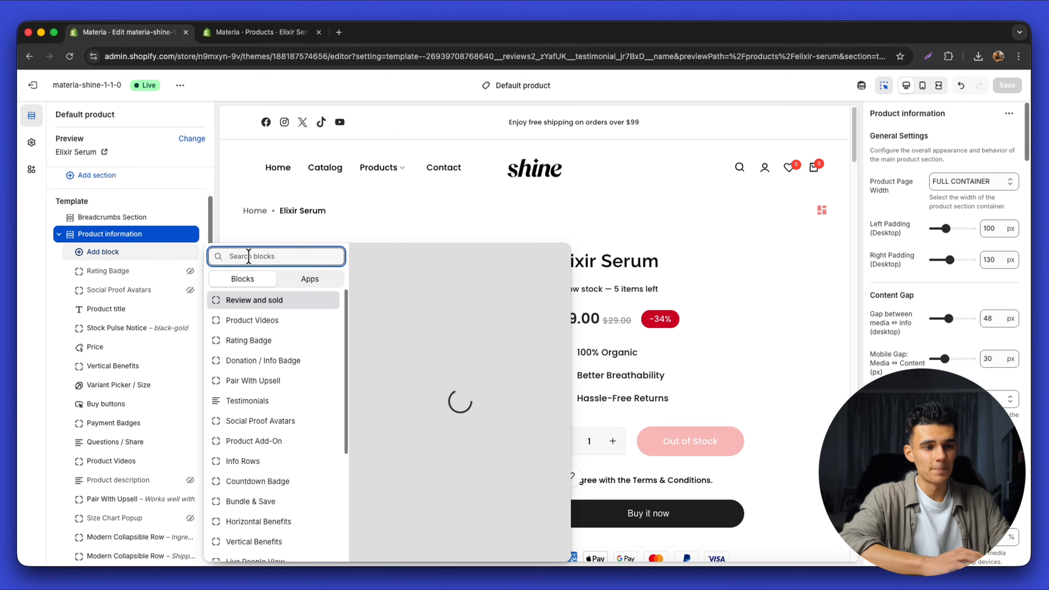
click(272, 482)
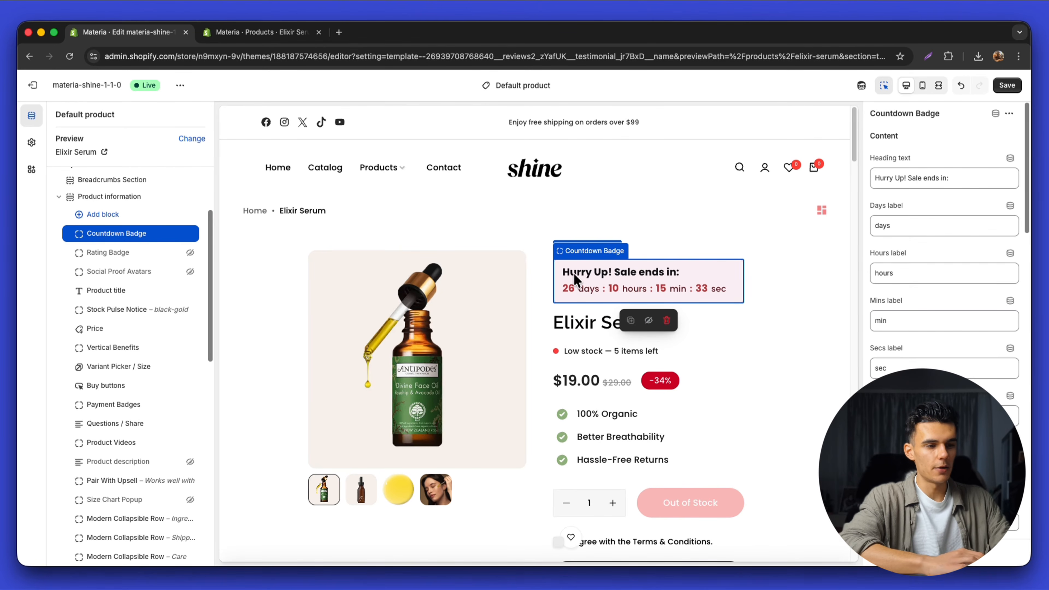
drag(93, 245, 98, 347)
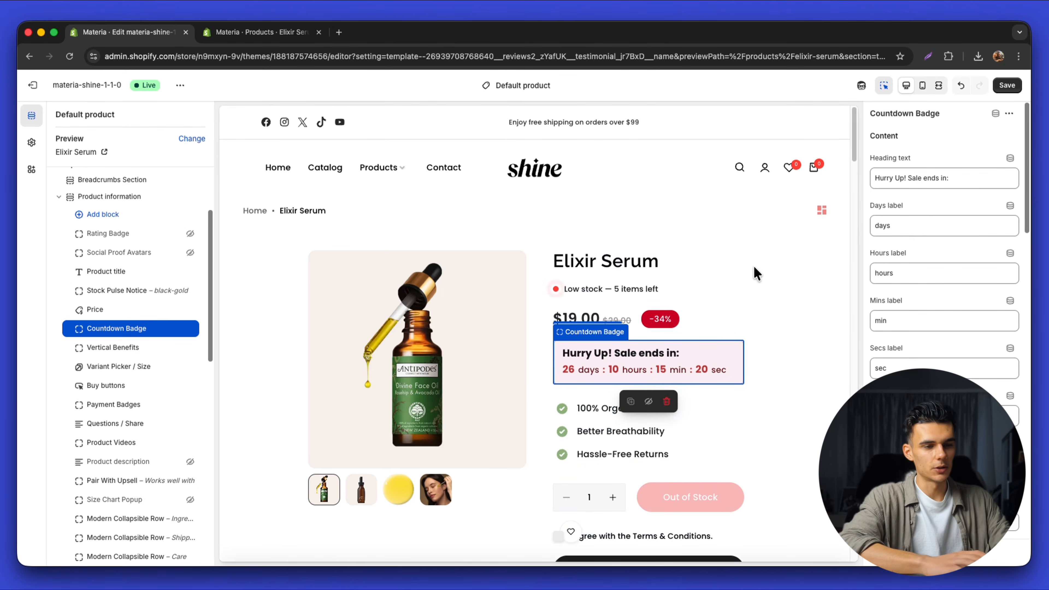
Insert an Info Rows block directly under the countdown badge
click(884, 85)
click(133, 337)
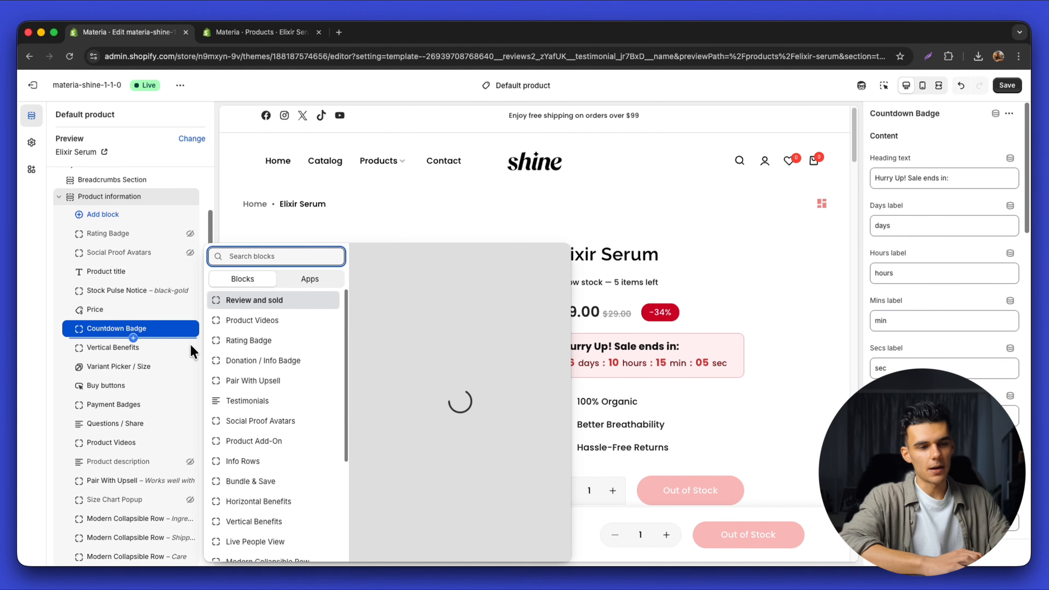
click(266, 463)
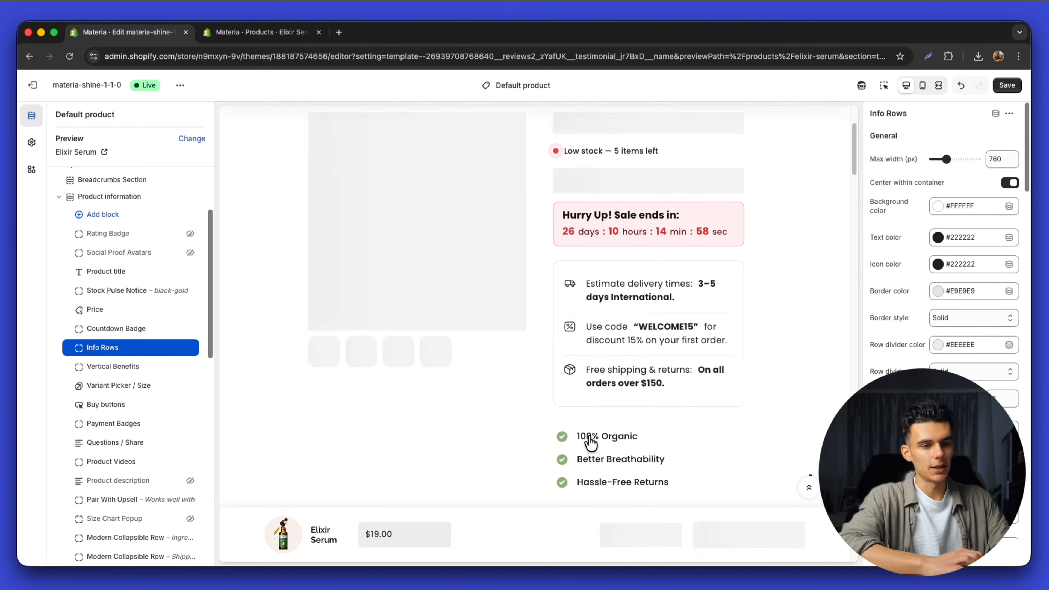
Check the new info rows for delivery times, the WELCOME15 code and free shipping over $150
scroll(638, 334, up, 4)
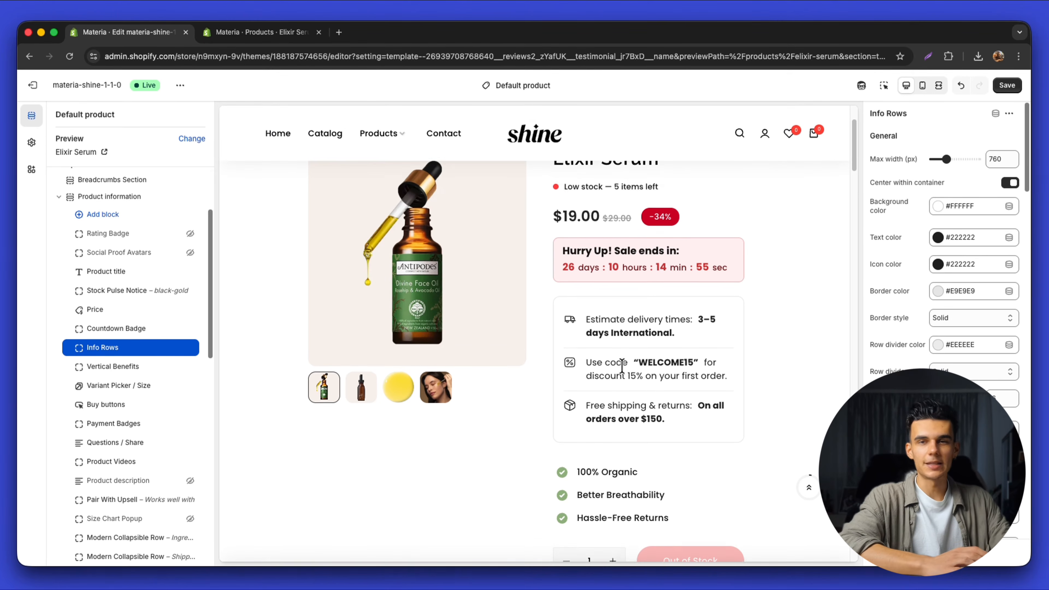
scroll(631, 423, down, 2)
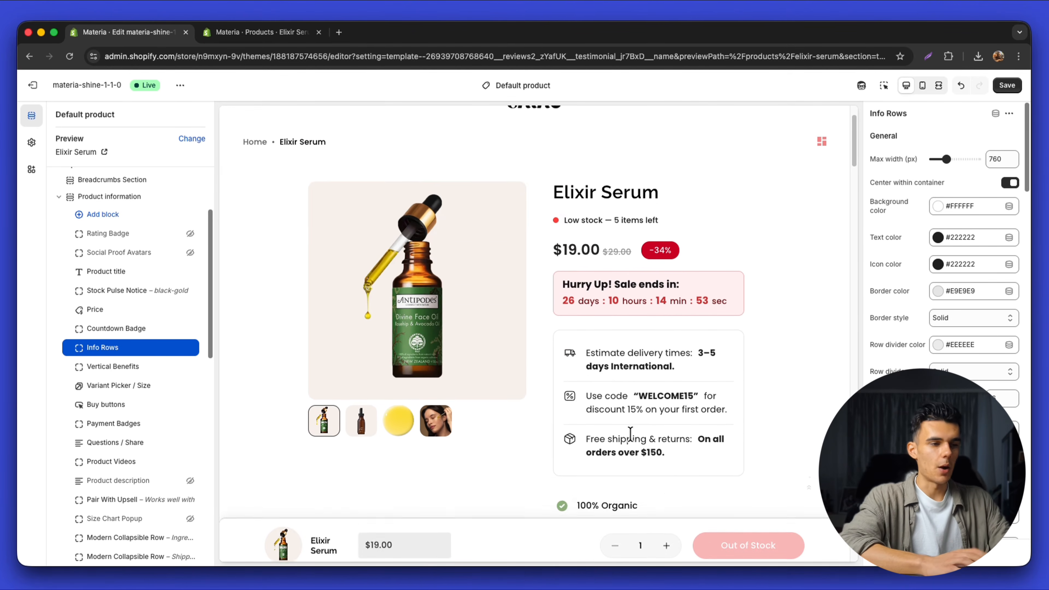
drag(595, 349, 694, 434)
click(654, 421)
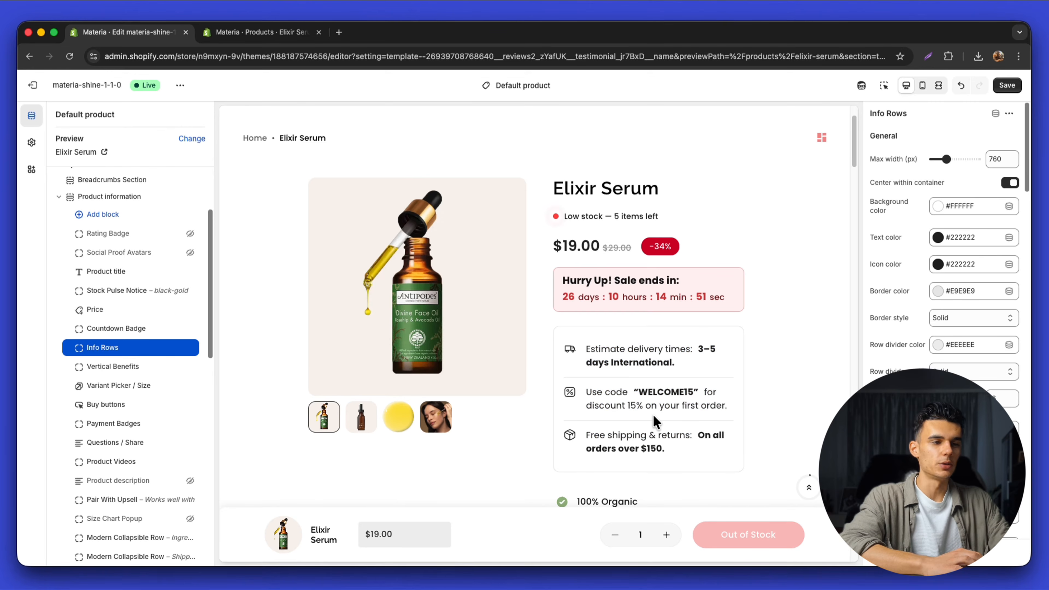
Scroll through the Elixir Serum product preview, browsing back through the customer testimonial cards
scroll(657, 420, down, 5)
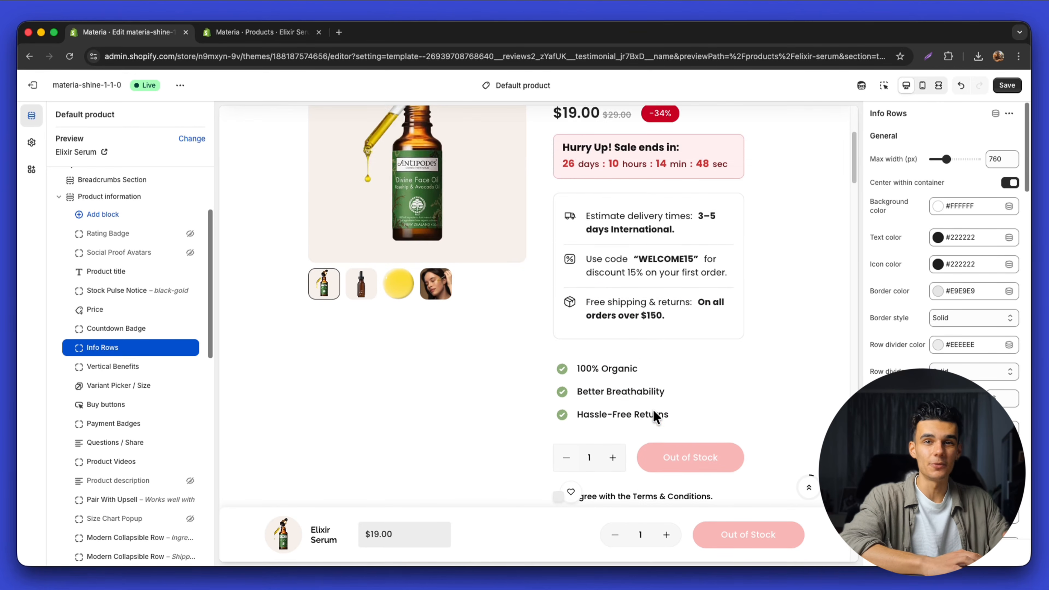
scroll(539, 360, down, 17)
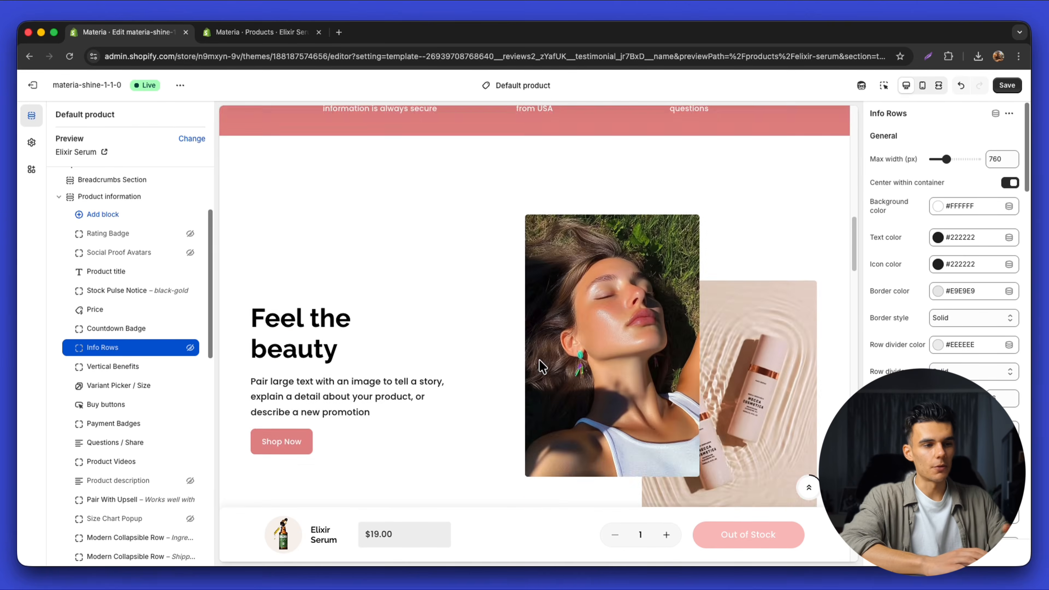
scroll(540, 360, up, 8)
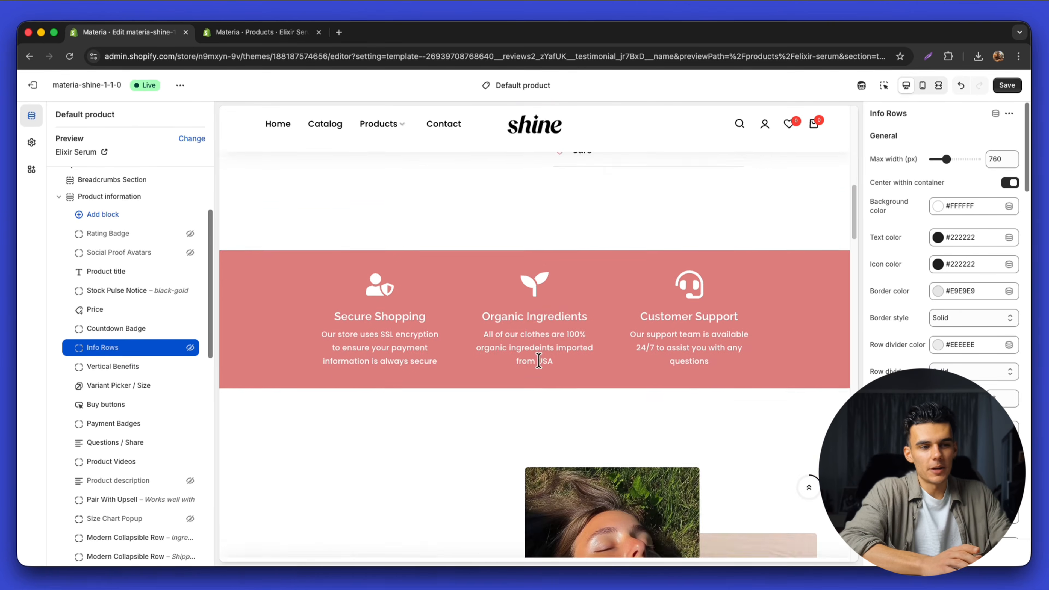
scroll(539, 359, down, 7)
scroll(541, 364, up, 20)
scroll(544, 379, down, 15)
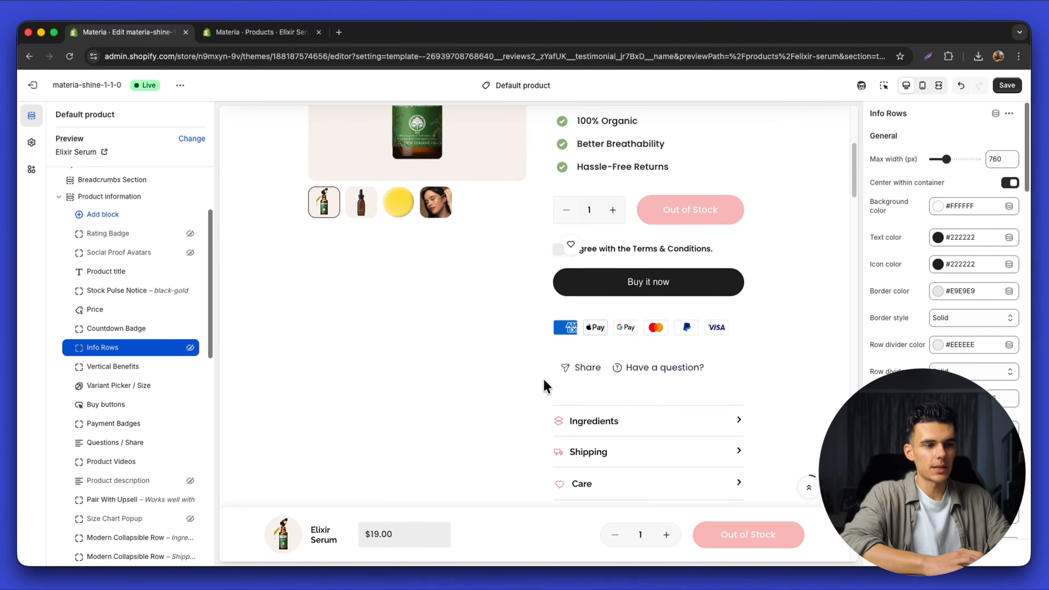
scroll(544, 379, down, 15)
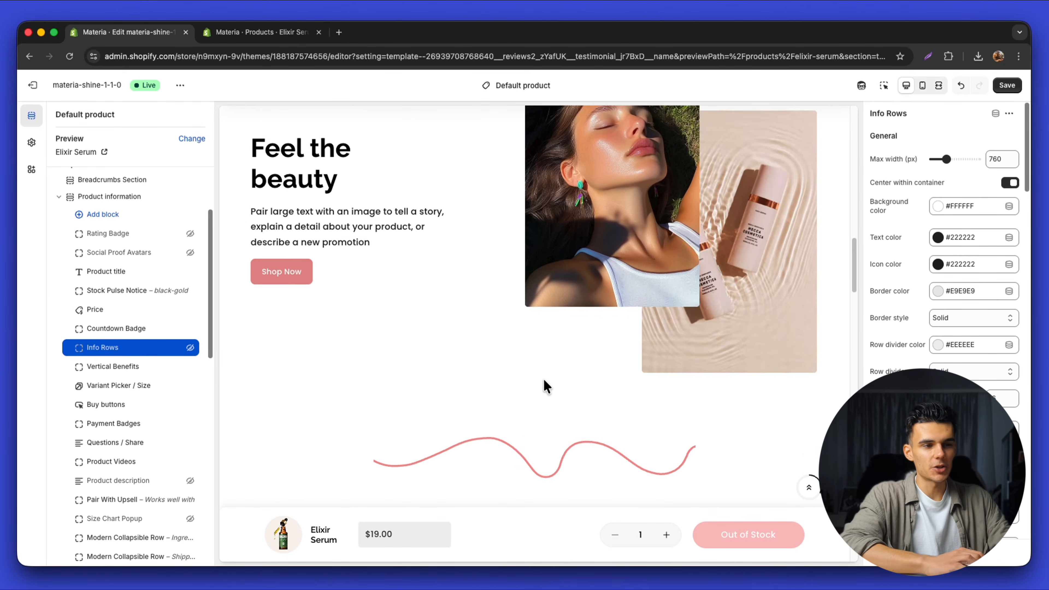
scroll(467, 271, down, 15)
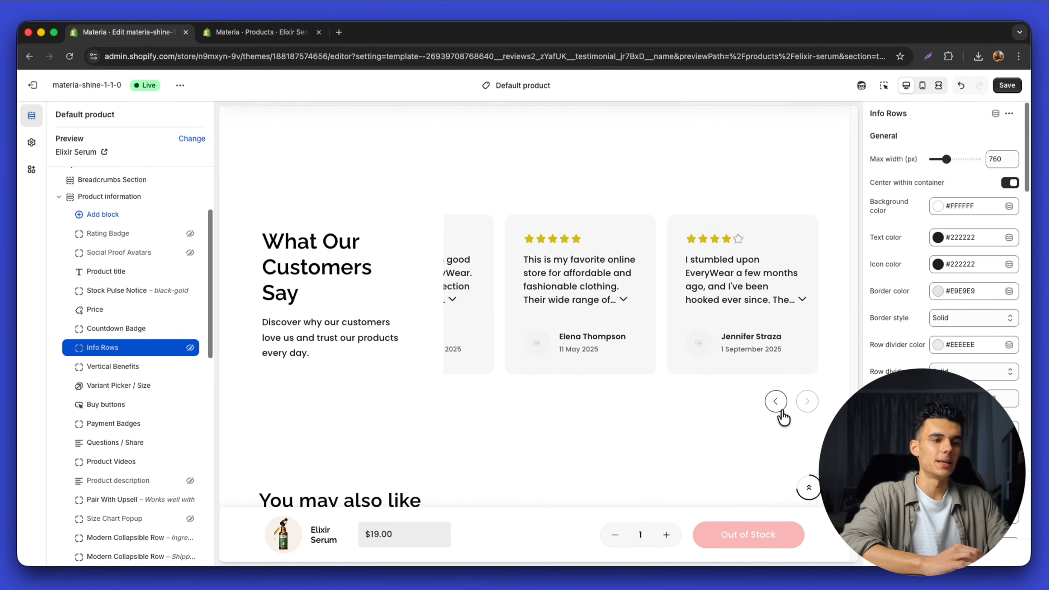
click(780, 410)
scroll(714, 352, up, 20)
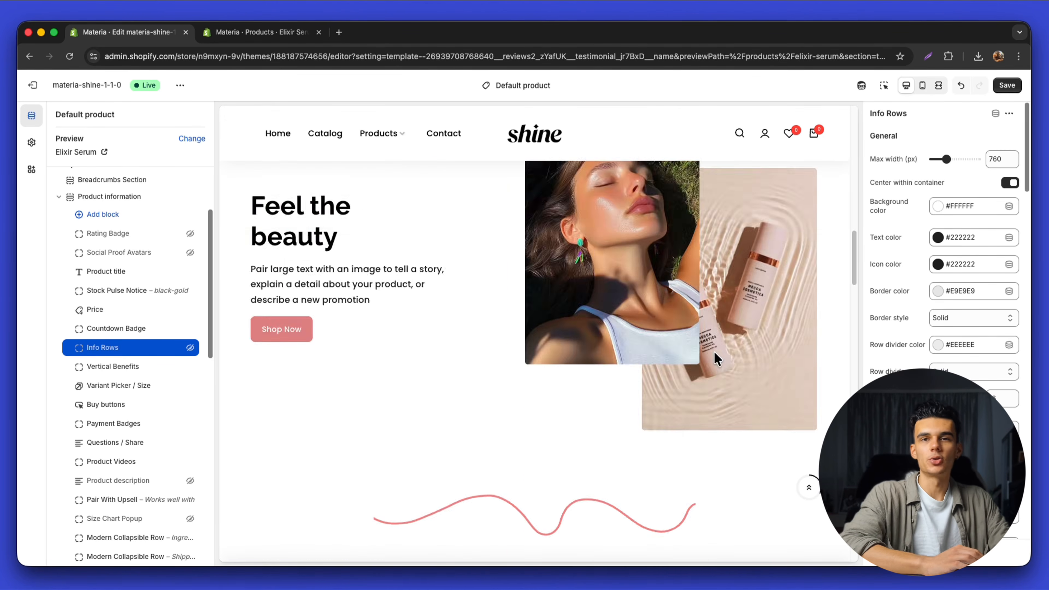
scroll(714, 351, up, 10)
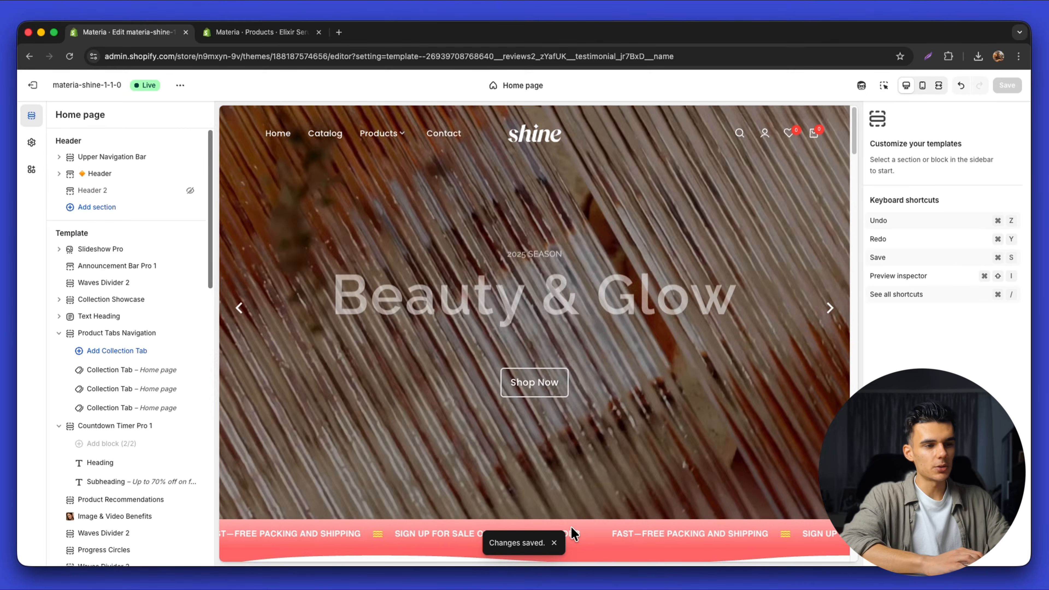
Scroll the Home page preview down to the Follow Us on Instagram section
scroll(585, 410, down, 20)
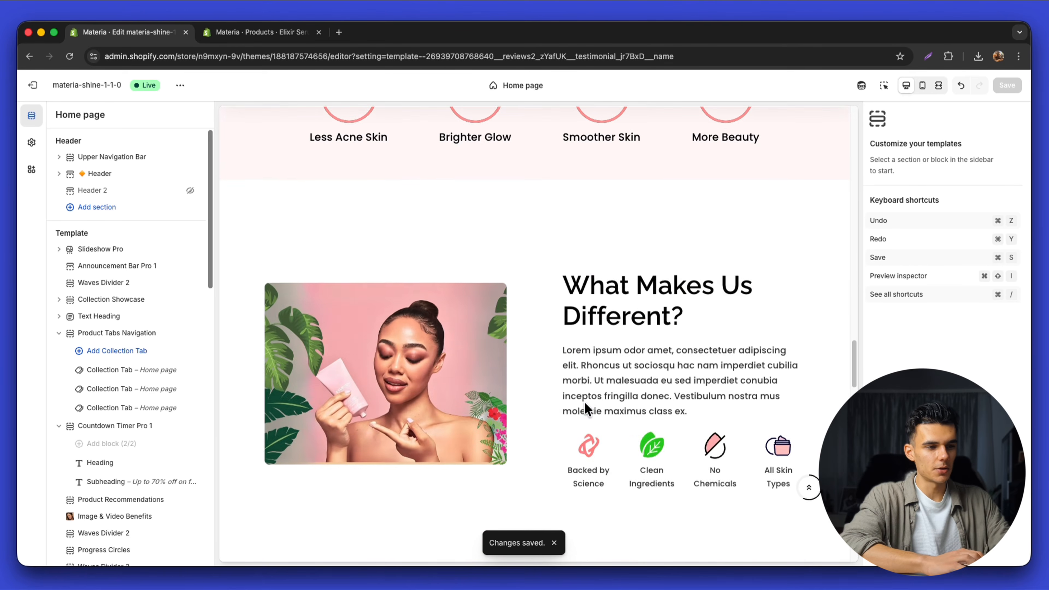
scroll(585, 410, down, 20)
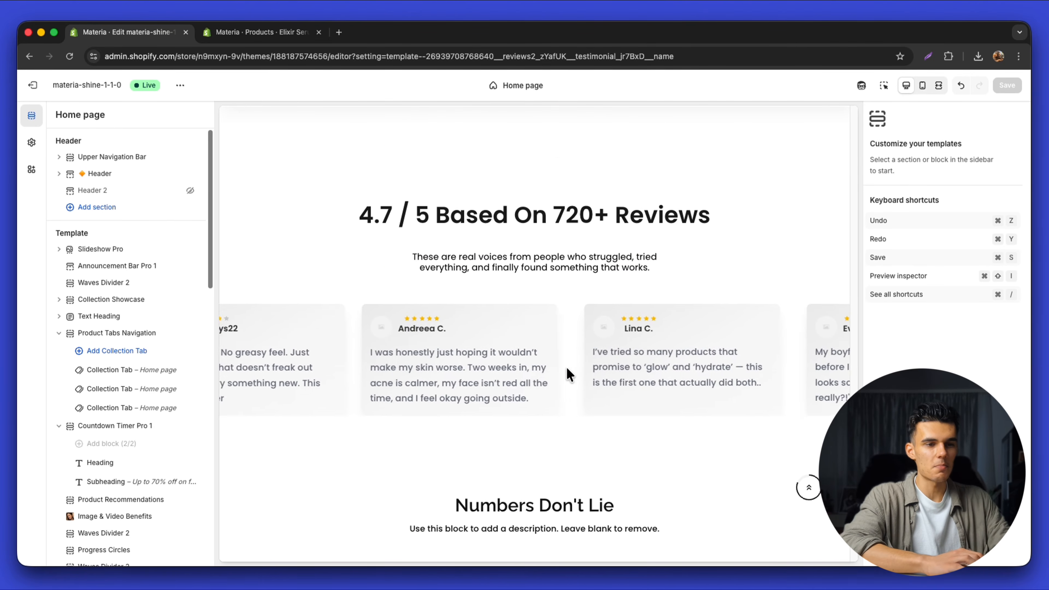
scroll(569, 374, down, 12)
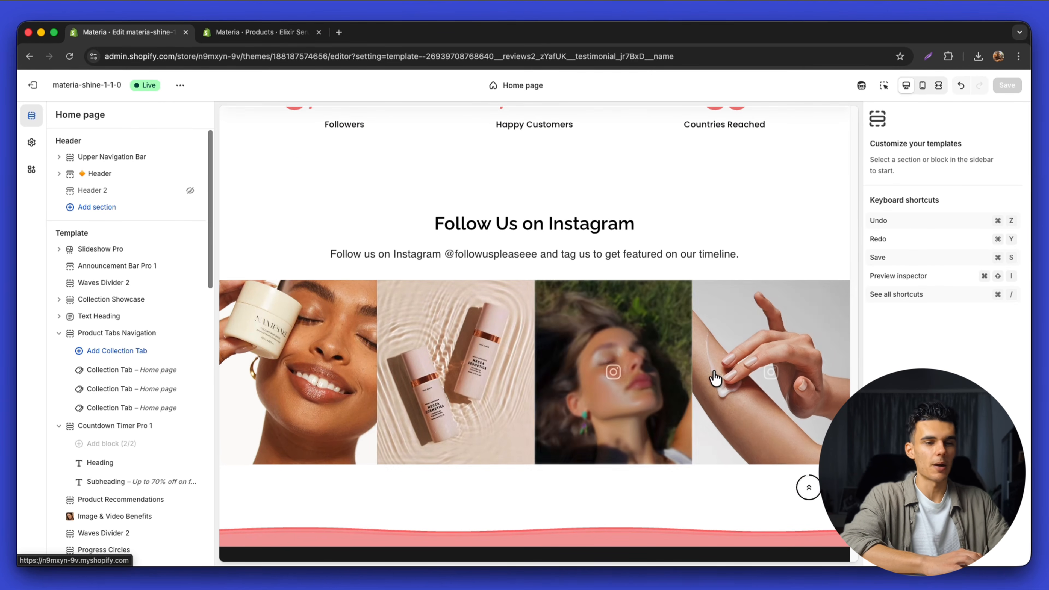
drag(445, 224, 619, 225)
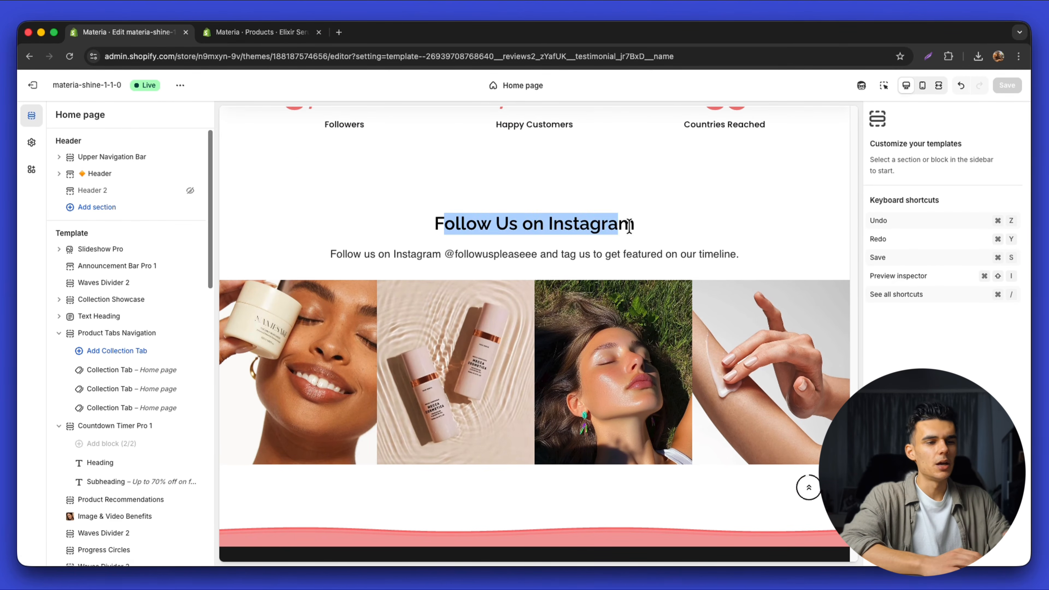
scroll(176, 417, down, 10)
Set the first Instagram tile to the woman with face oil photo, then select the footer section
click(136, 467)
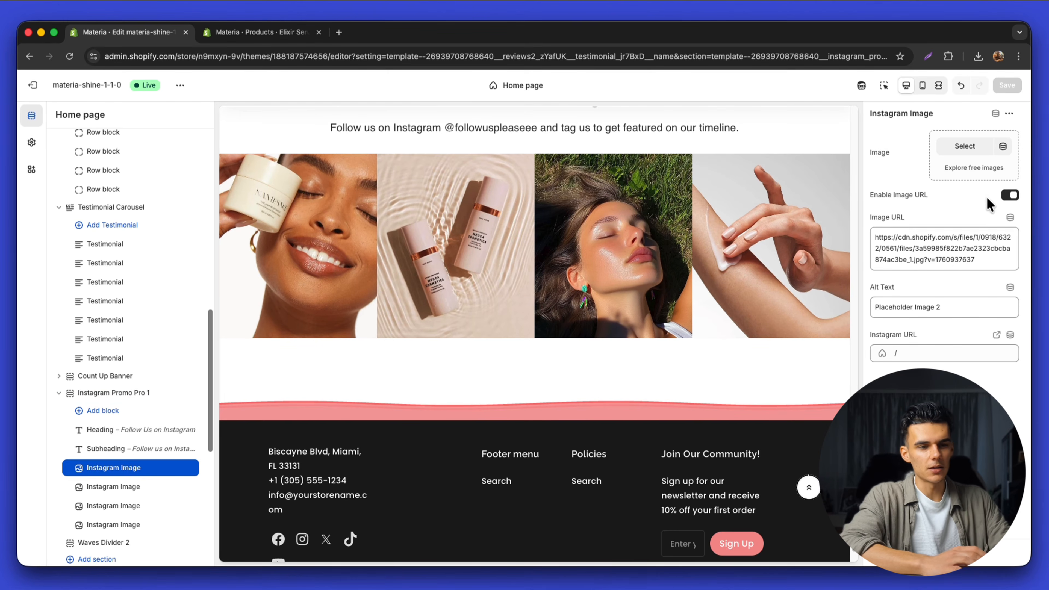
click(965, 146)
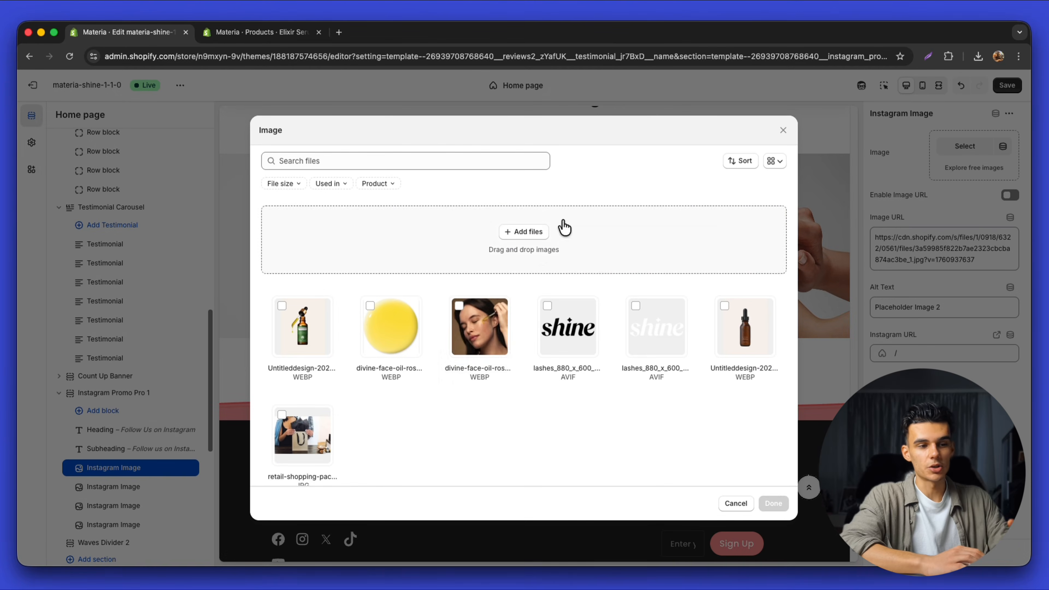
click(479, 327)
click(783, 509)
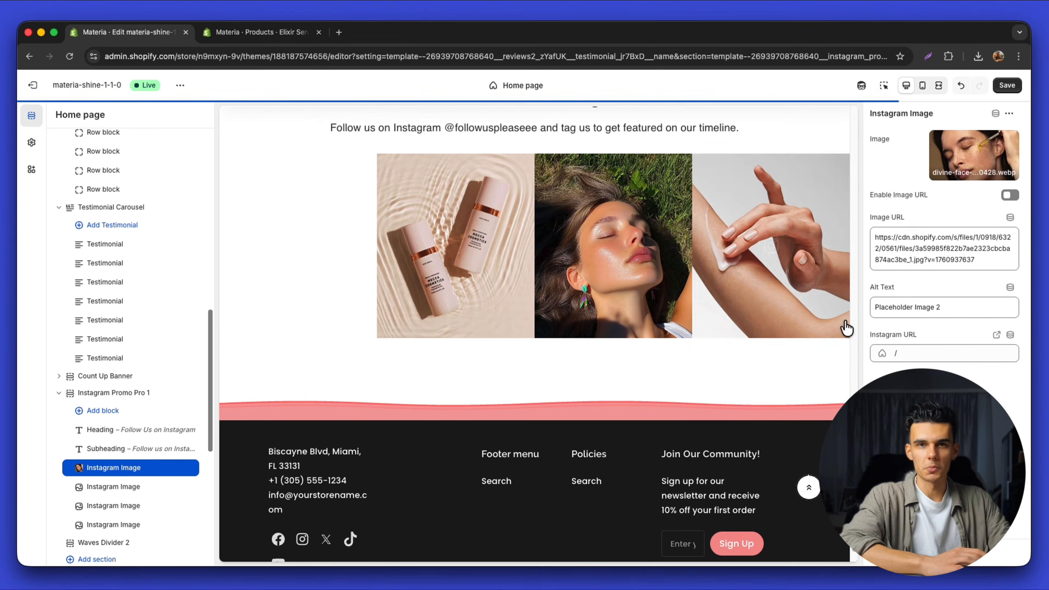
click(466, 444)
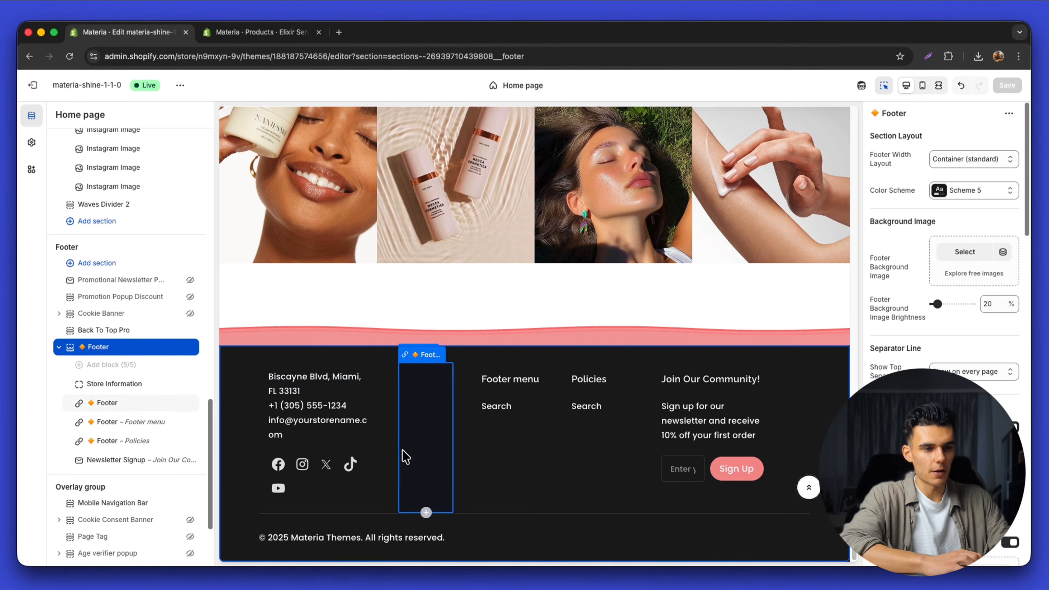
Try footer colour Schemes 2, 1 and 3, settling on flat black Scheme 5
click(967, 196)
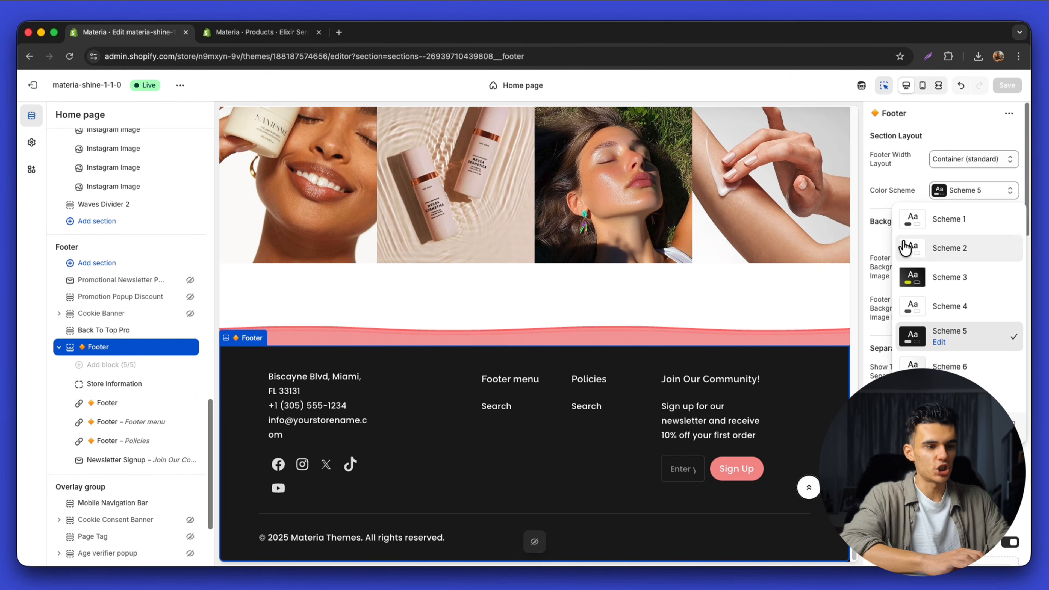
click(932, 260)
click(970, 197)
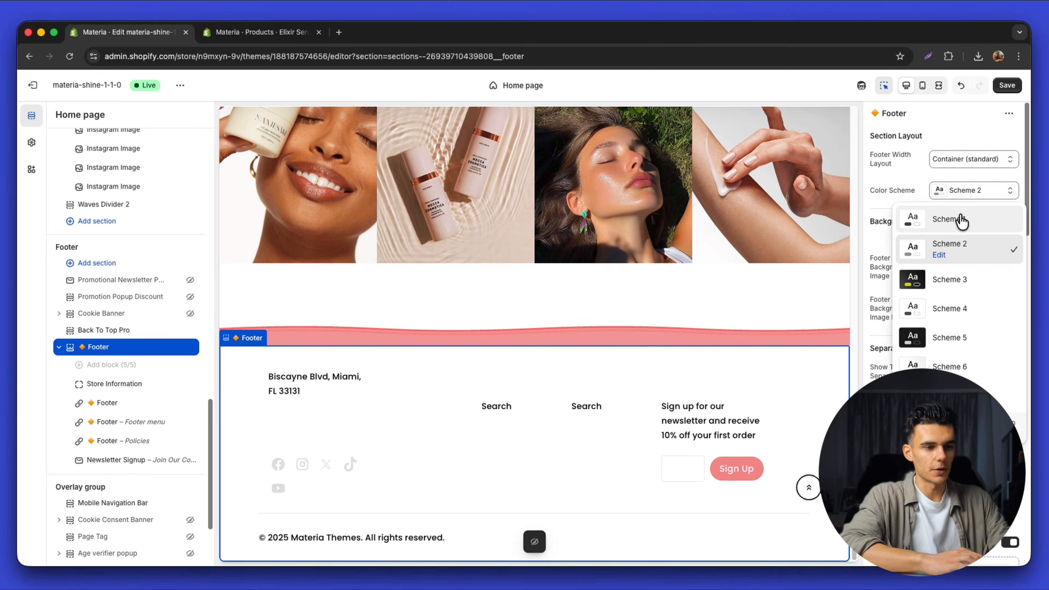
click(960, 221)
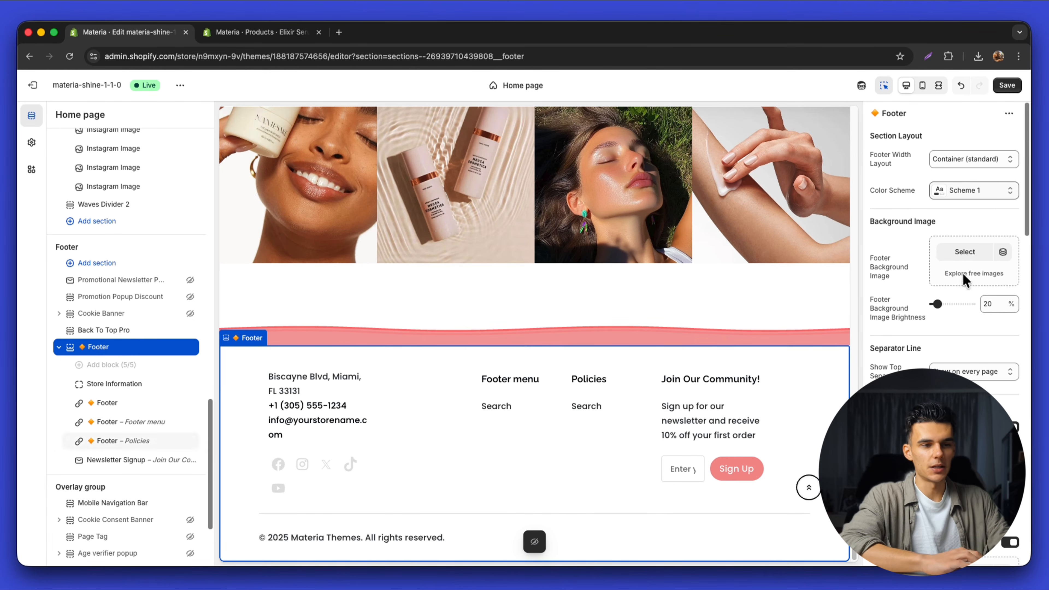
click(987, 192)
click(941, 280)
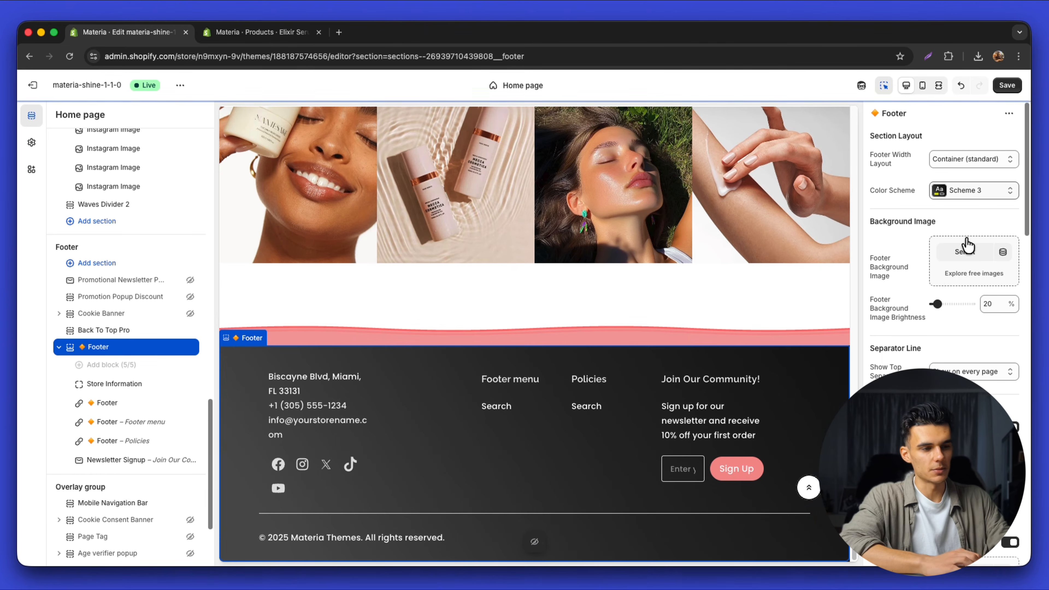
click(939, 336)
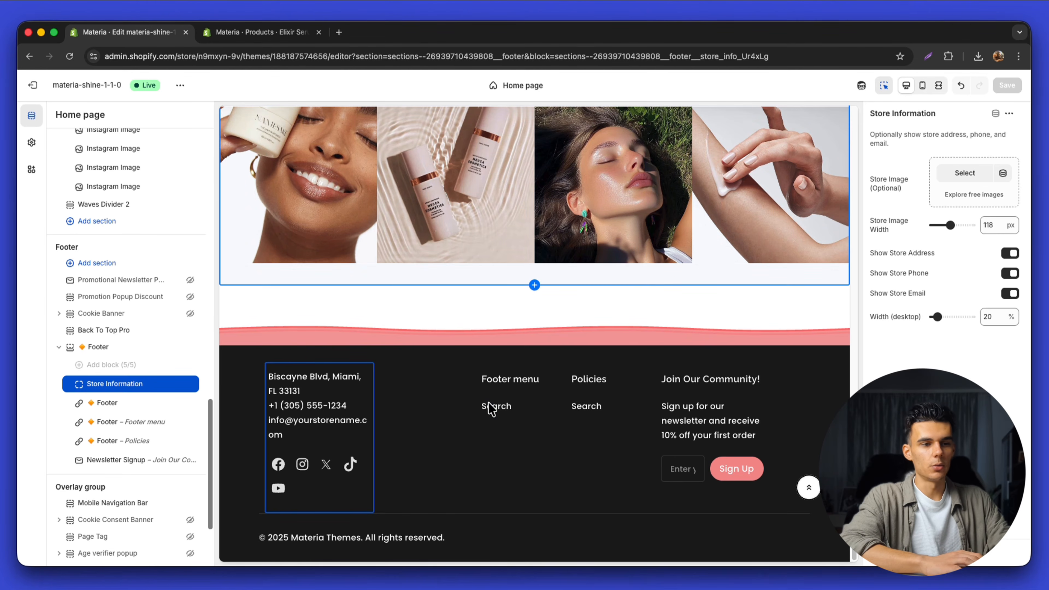
Review the footer menu columns and start creating a new menu for the Policies column
click(517, 407)
click(979, 188)
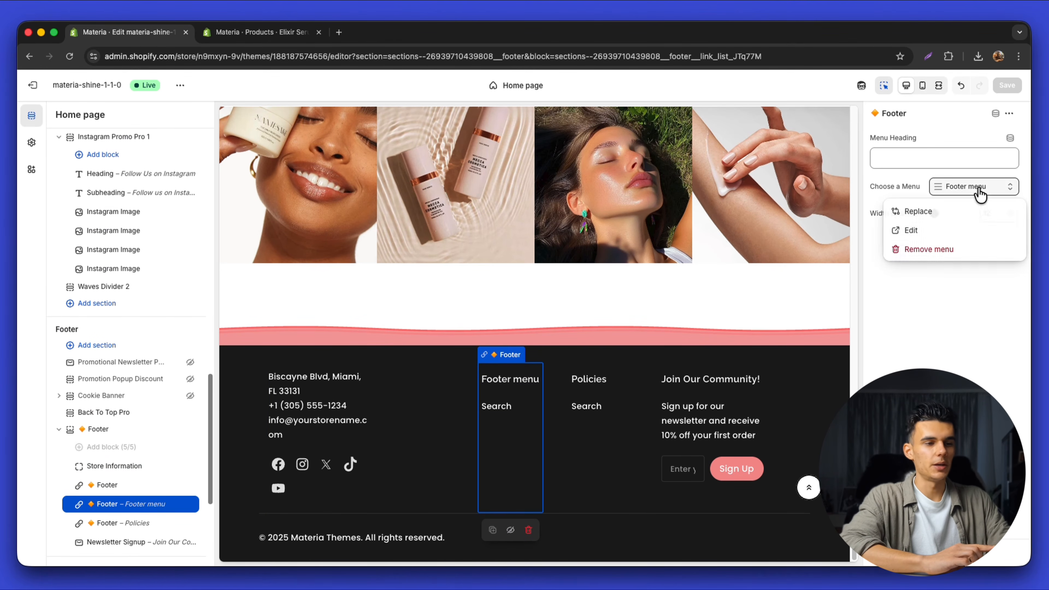
click(939, 210)
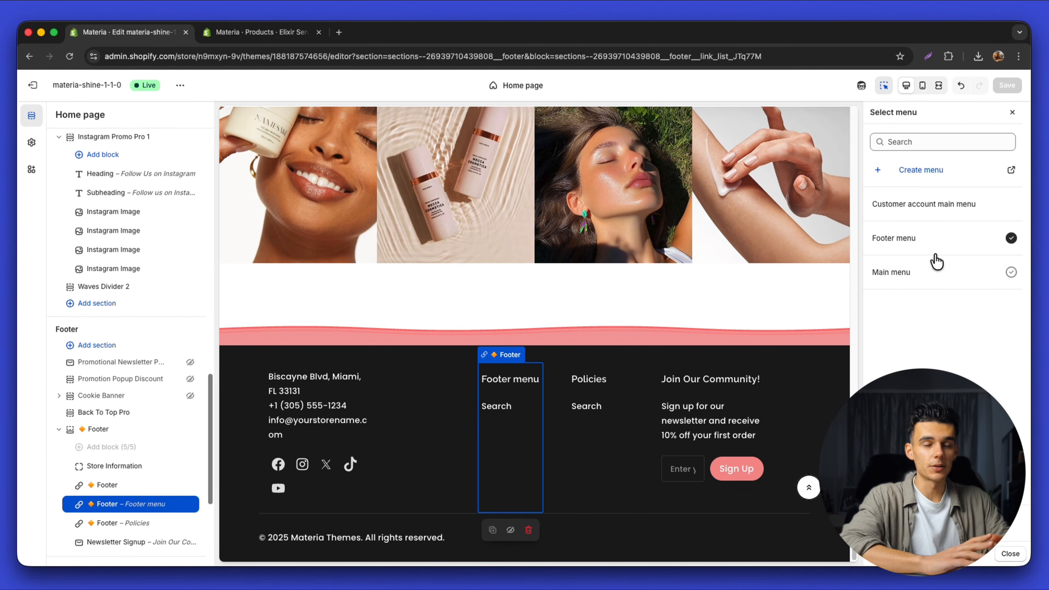
click(634, 403)
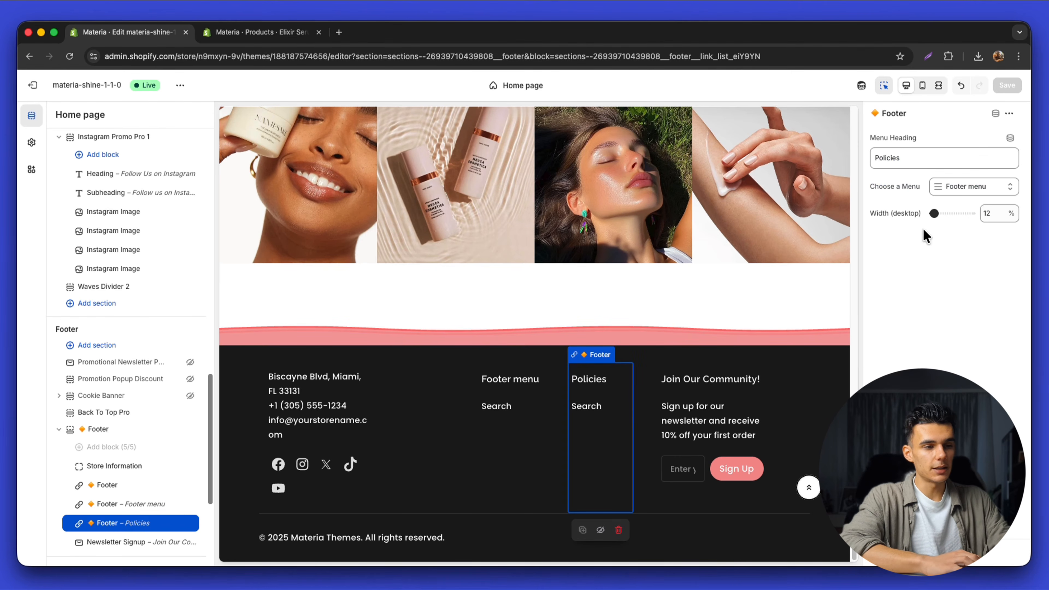
click(961, 198)
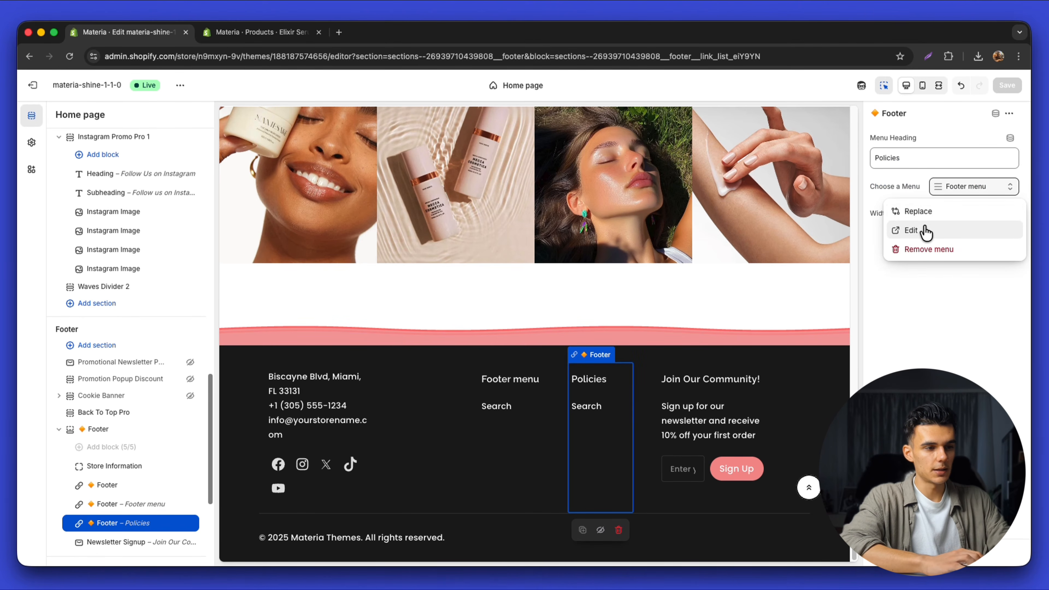
click(927, 233)
click(649, 163)
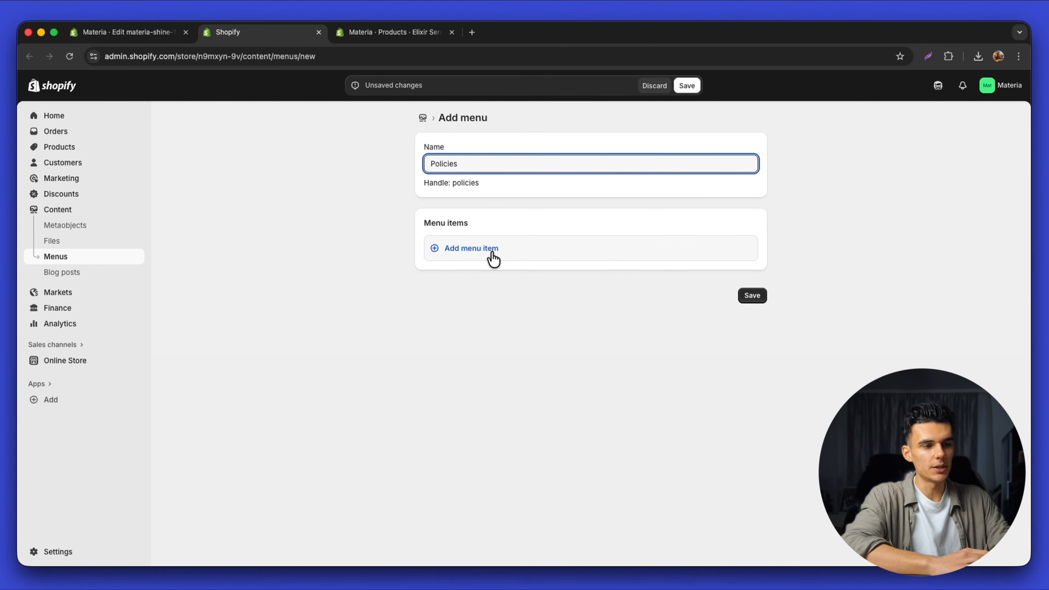
Add a Privacy Policy menu item linked to the store's Privacy Policy page
click(493, 259)
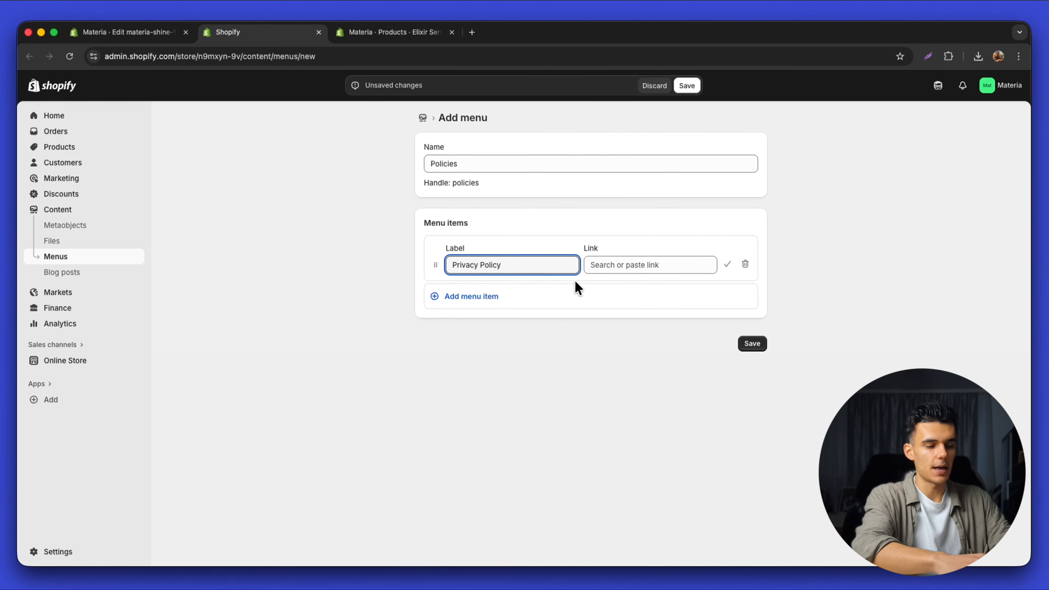
click(604, 265)
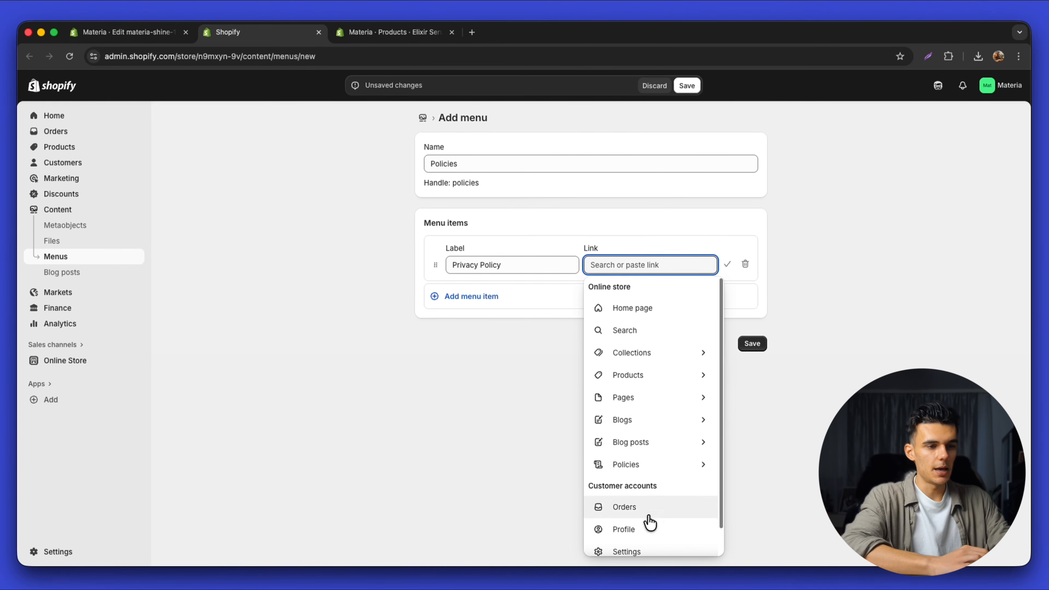
click(655, 464)
click(637, 309)
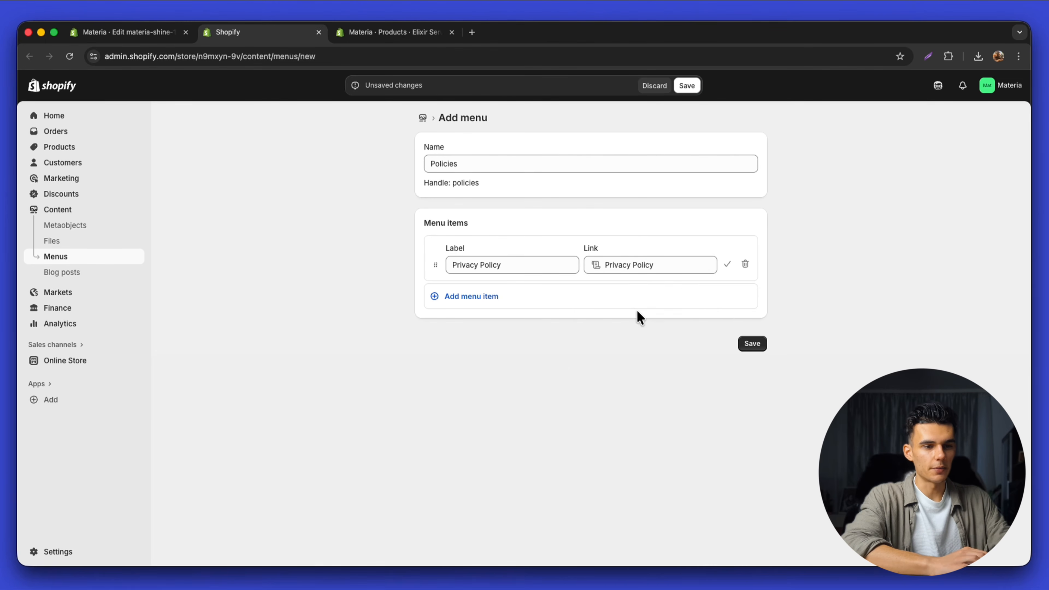
click(728, 268)
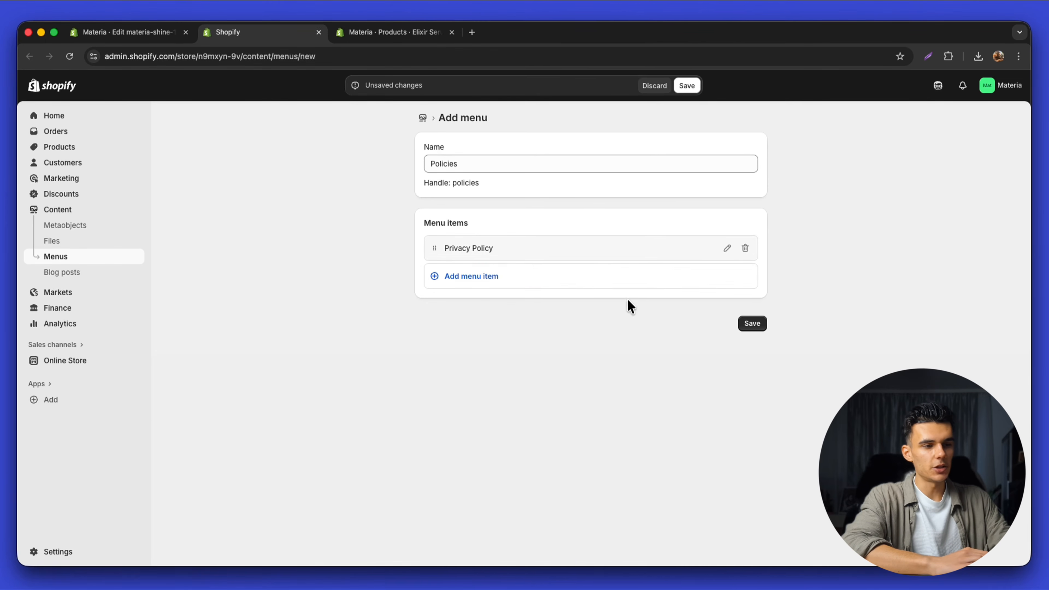
Add a 'Terms Of Service' item linked to the Terms of Service page and save the Policies menu
click(499, 278)
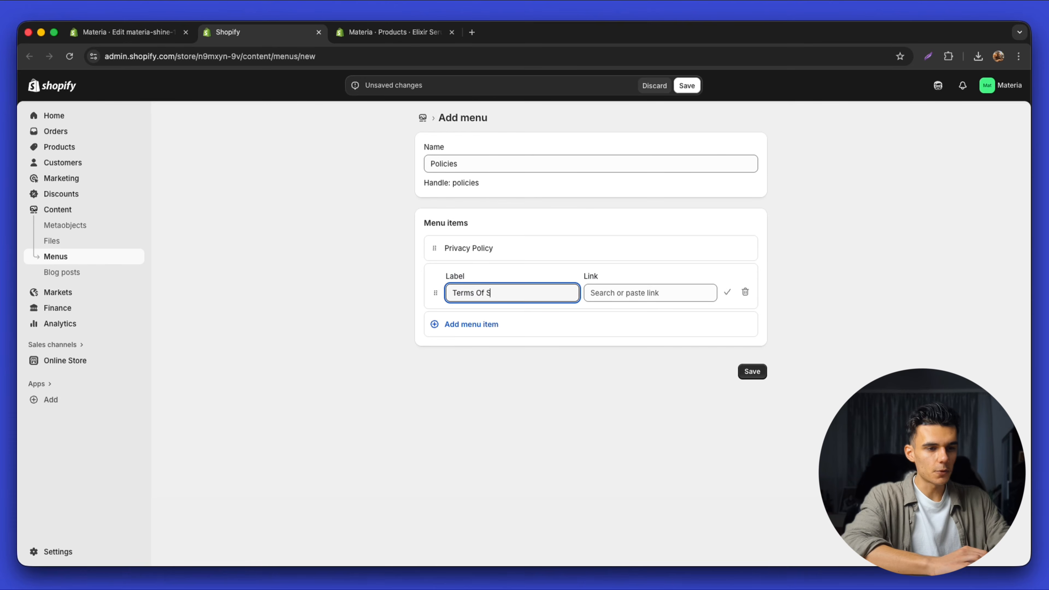
text(Terms Of Service)
click(651, 292)
click(660, 382)
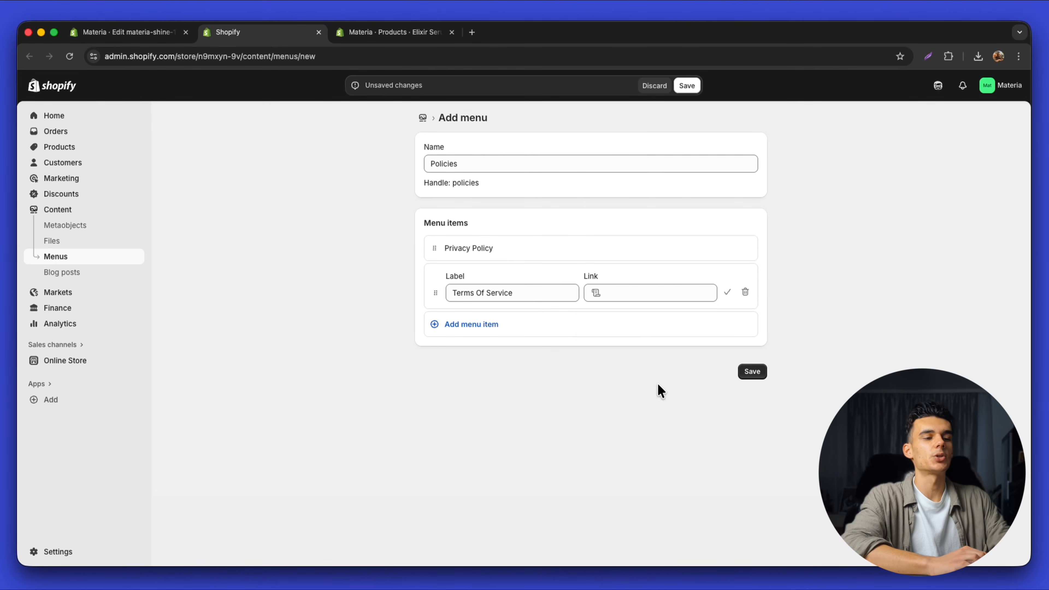
click(727, 293)
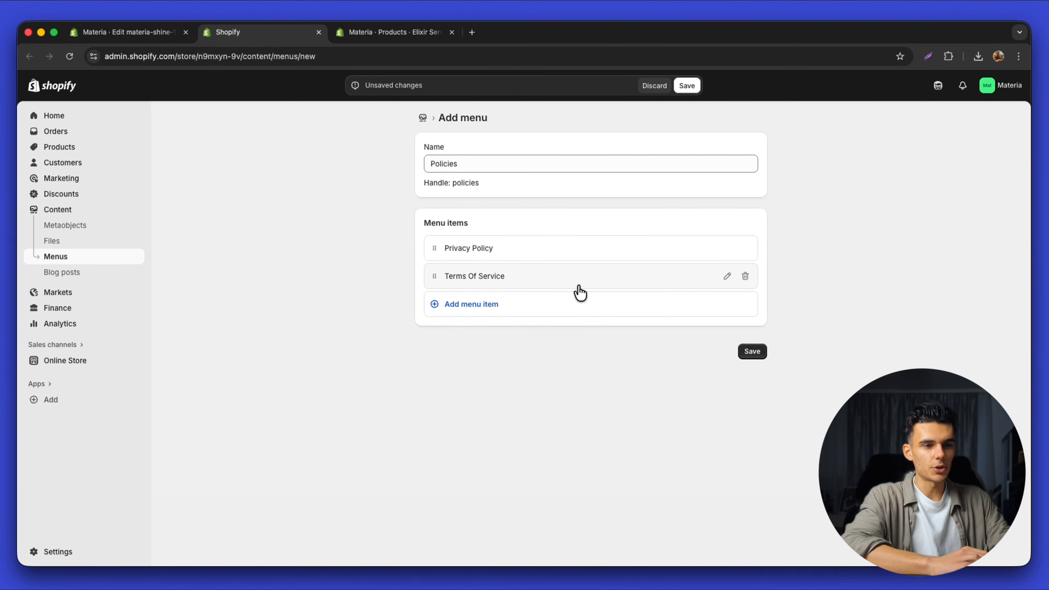
click(751, 353)
key(super+1)
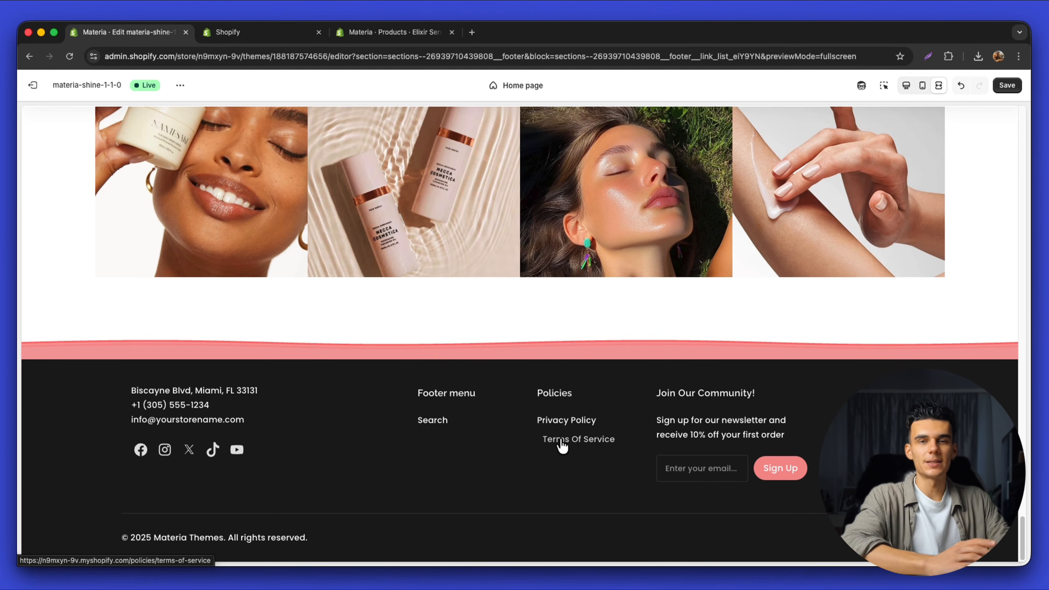
Follow the footer's Privacy Policy link and look over the populated privacy policy text
click(560, 428)
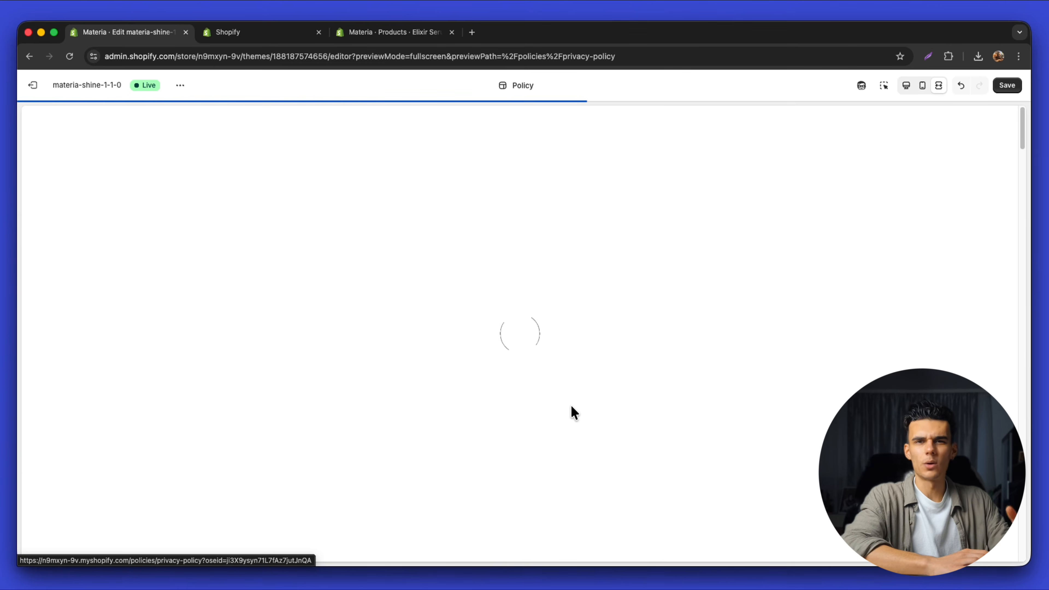
drag(453, 223, 634, 356)
click(572, 356)
scroll(585, 399, down, 10)
scroll(584, 399, up, 15)
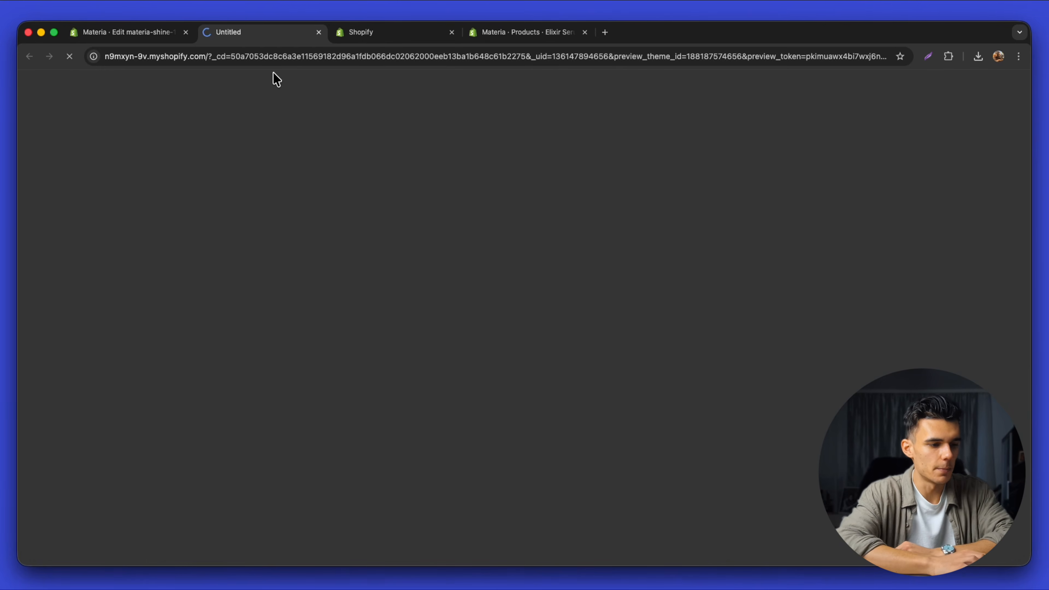
Close the storefront tab and open the admin Home dashboard from the sidebar
click(182, 57)
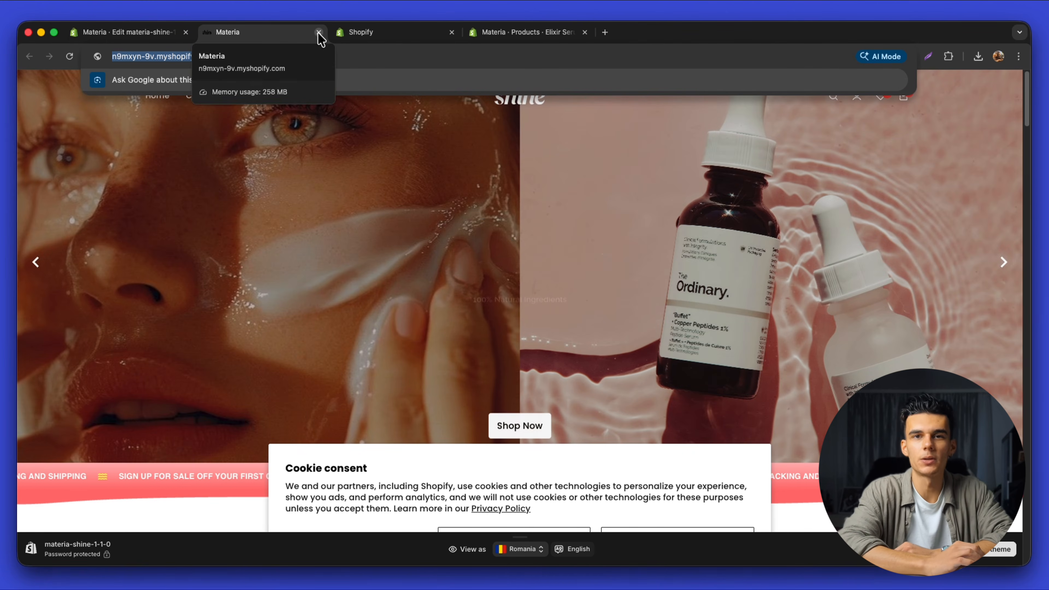
click(318, 32)
click(231, 37)
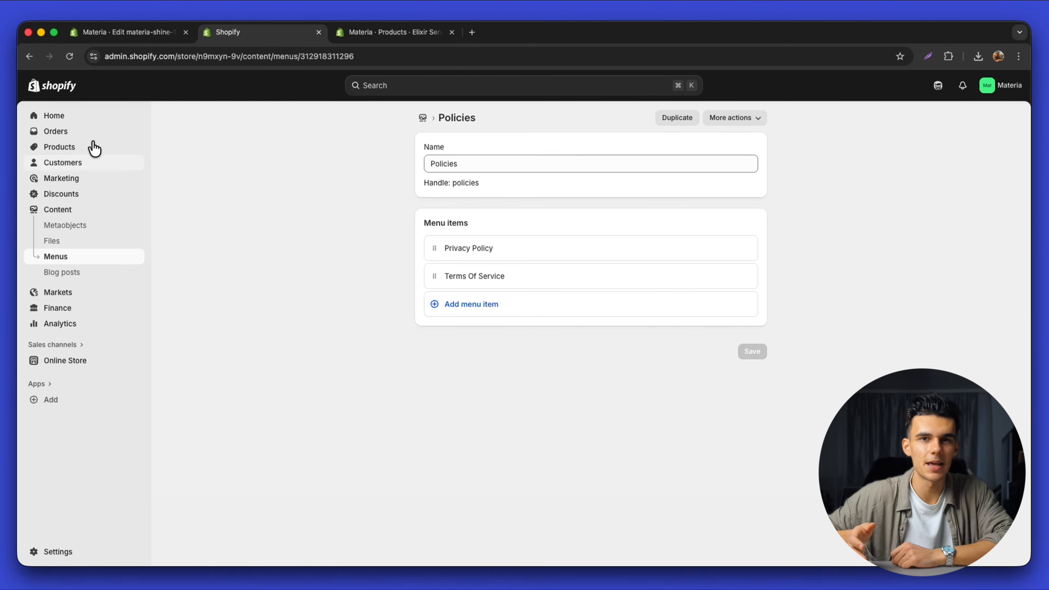
click(68, 117)
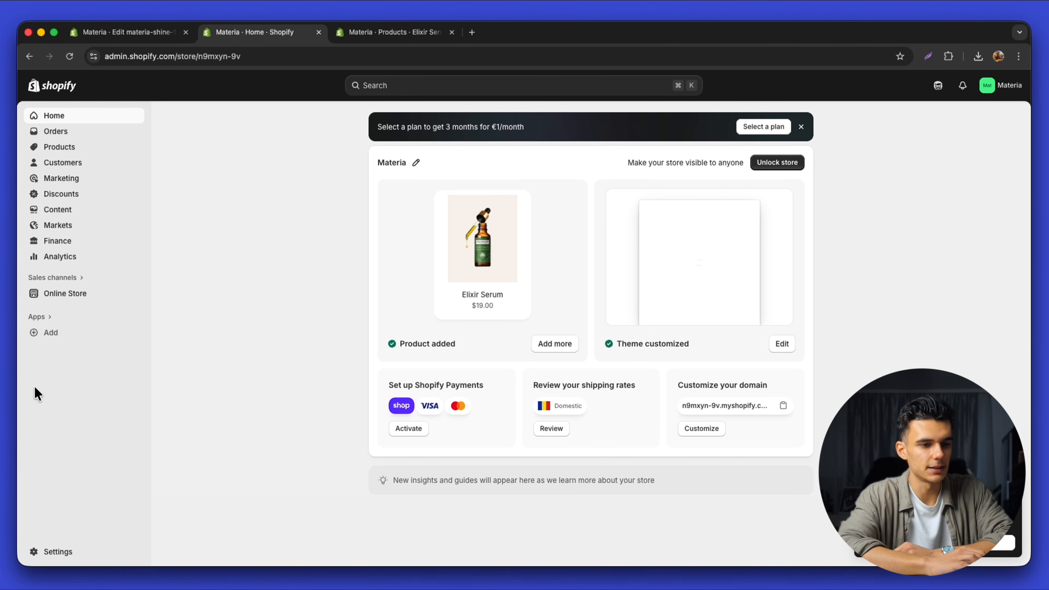
Open Settings > Domains, preview the Buy new domain and Connect existing options, then cancel
click(63, 549)
key(super+equal)
scroll(265, 377, down, 2)
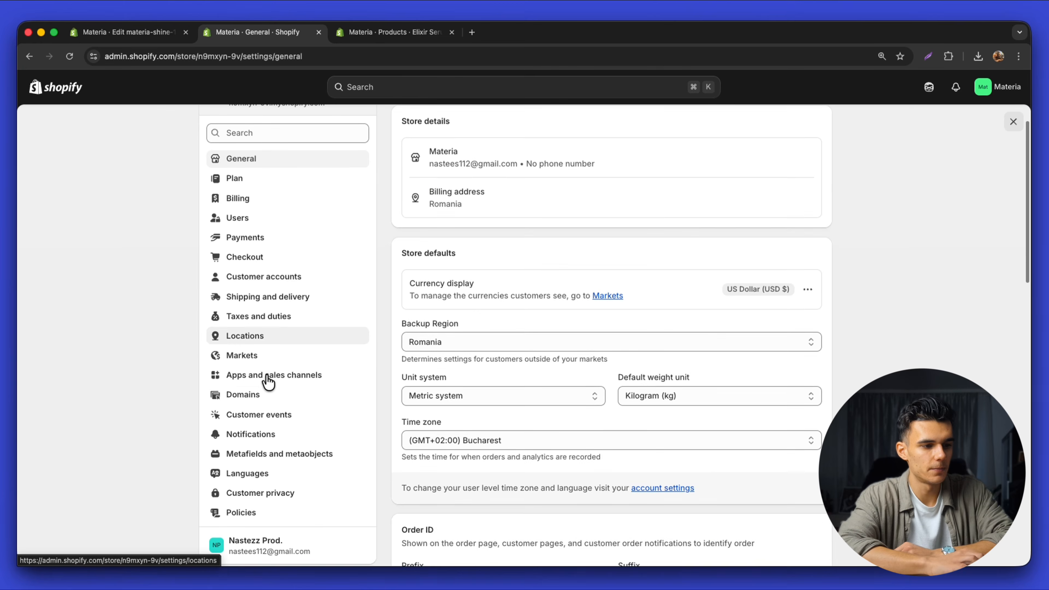
click(267, 396)
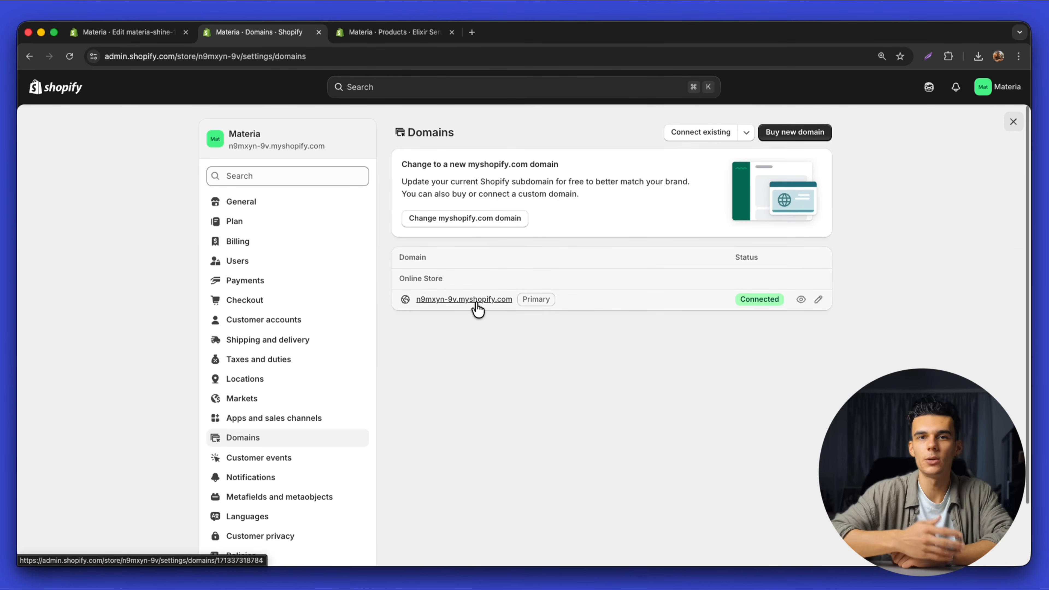
click(763, 133)
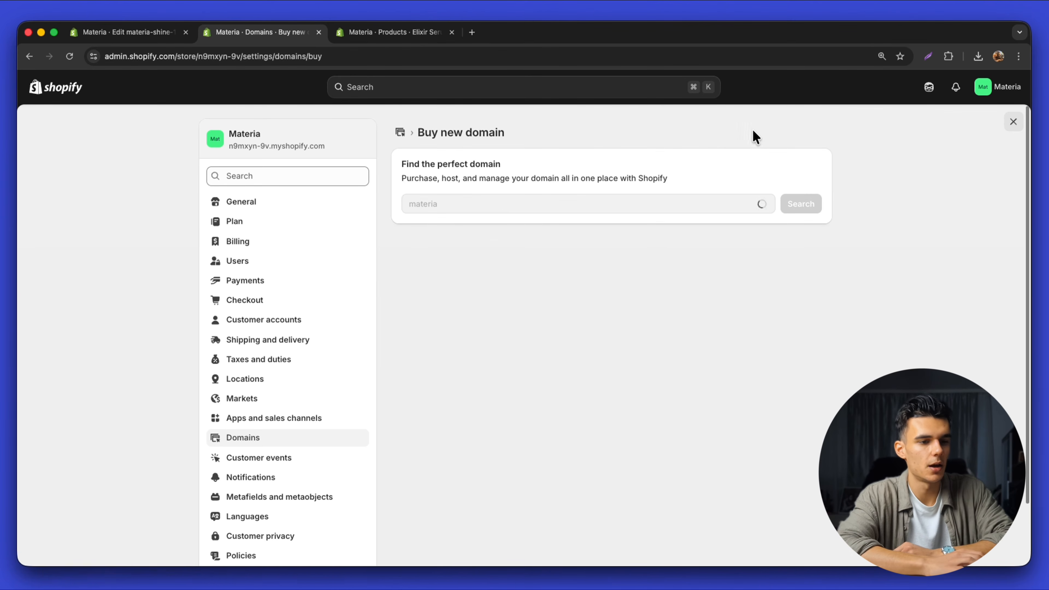
click(400, 133)
click(685, 133)
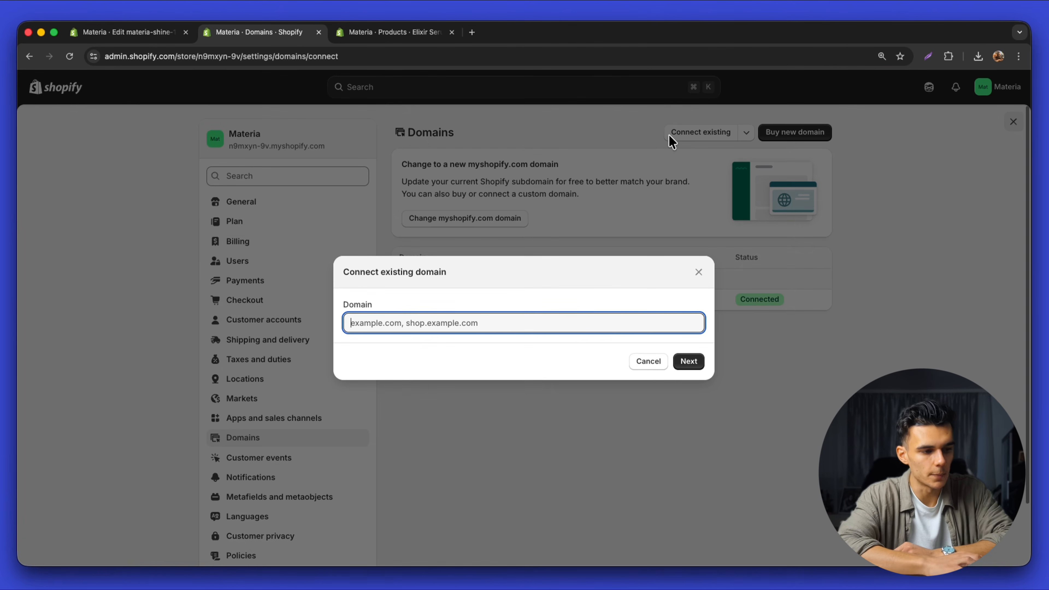
click(652, 362)
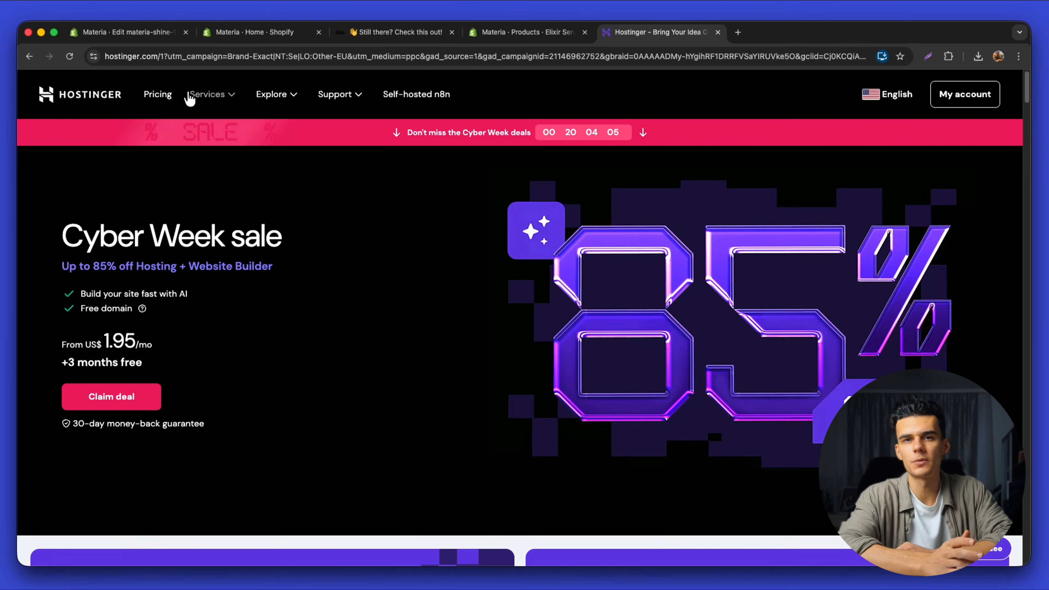
Open Hostinger's domain name search page and scroll through its popular extension prices
click(208, 95)
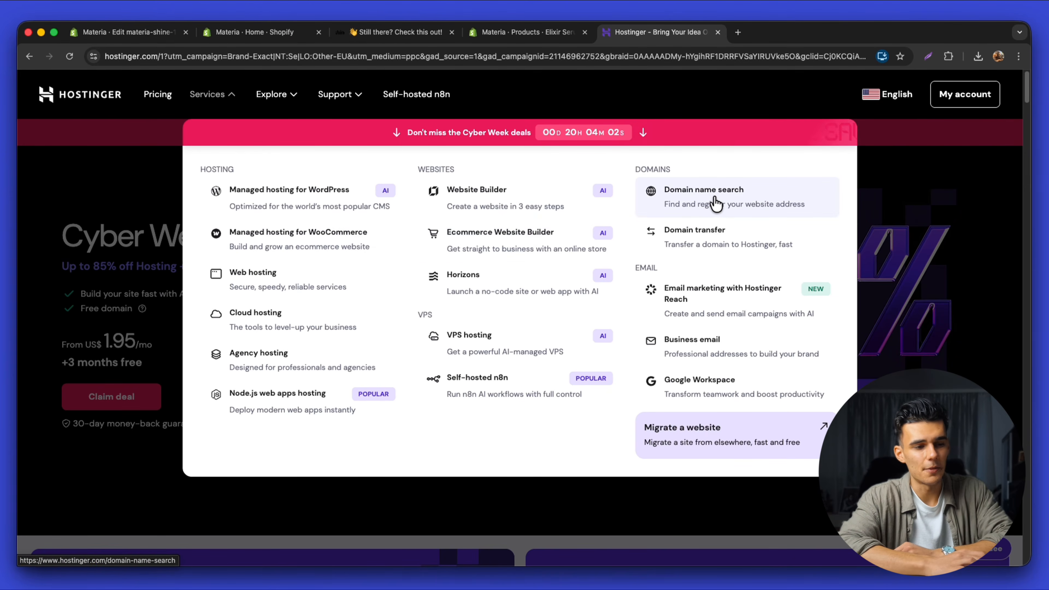
click(715, 203)
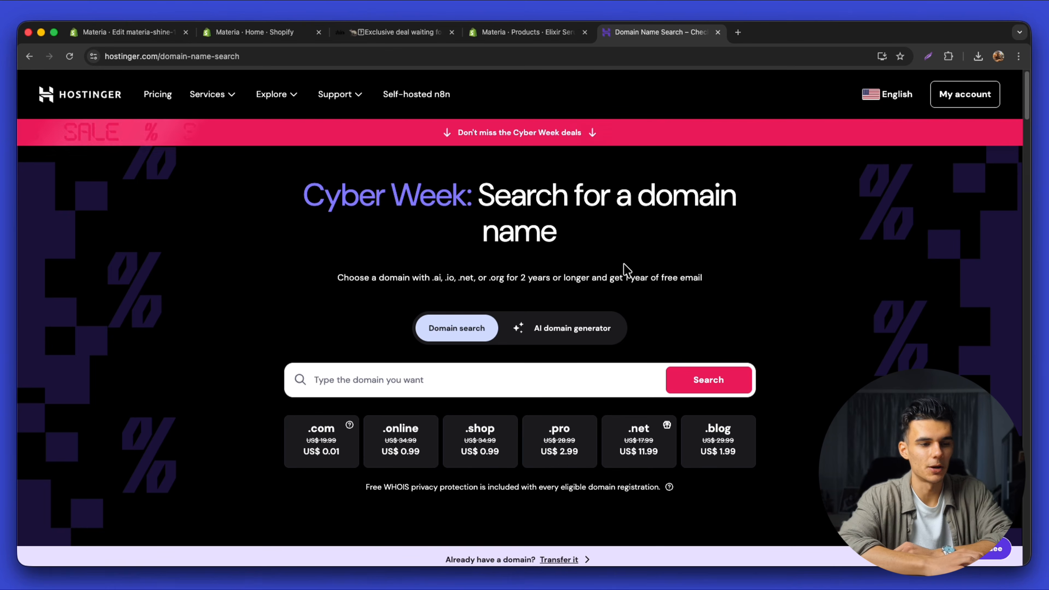
scroll(587, 378, down, 5)
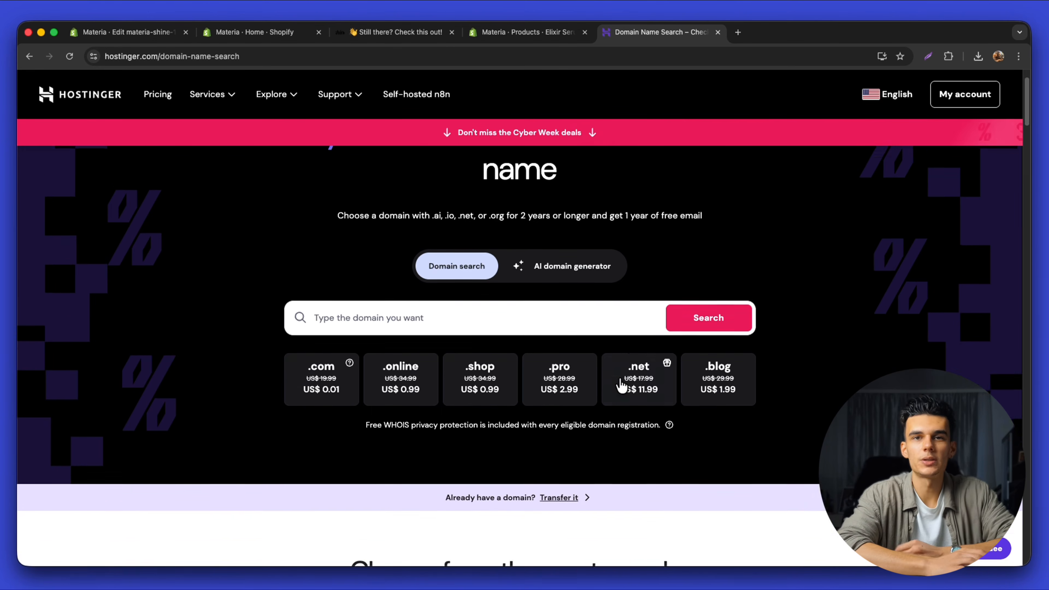
scroll(620, 382, up, 5)
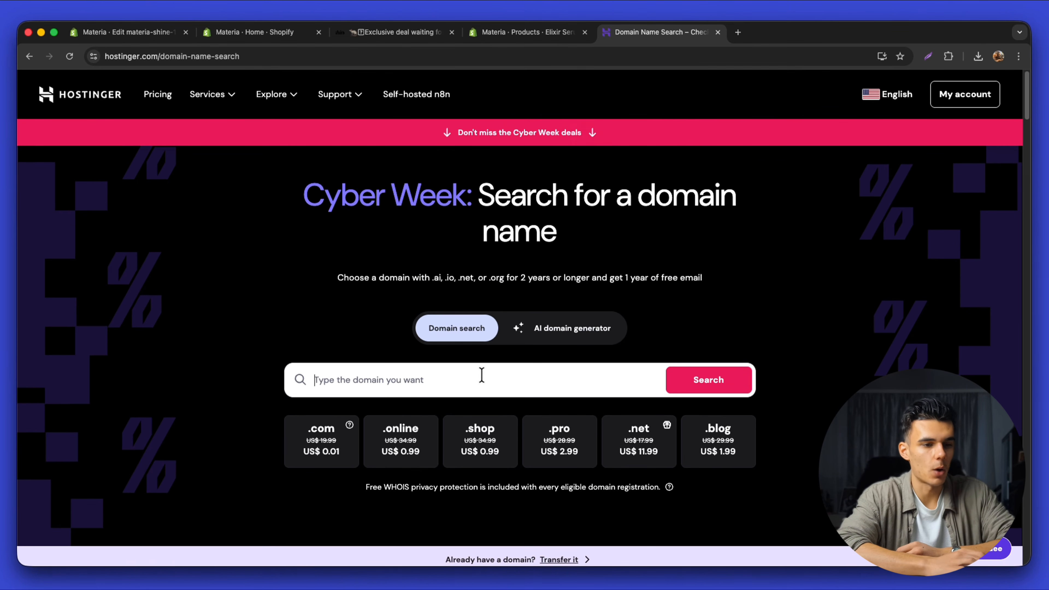
scroll(461, 401, down, 15)
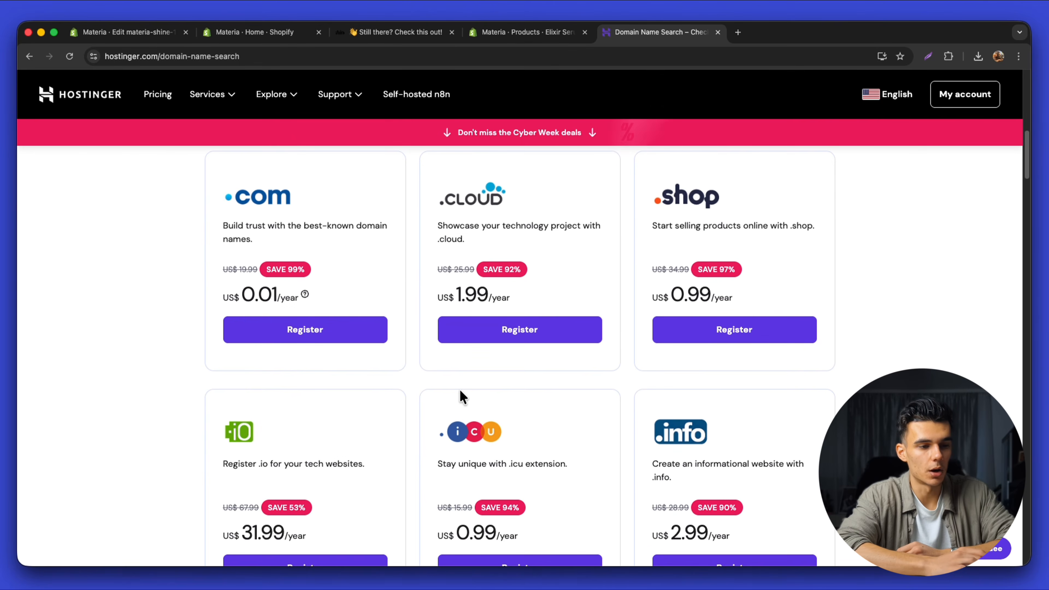
scroll(459, 390, down, 5)
scroll(459, 398, up, 20)
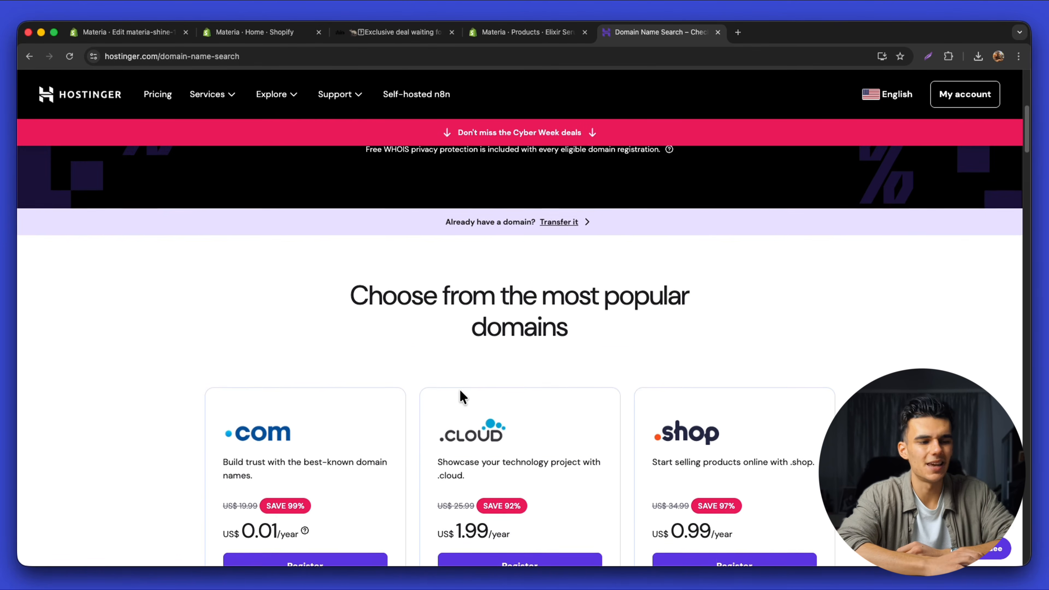
scroll(459, 388, up, 2)
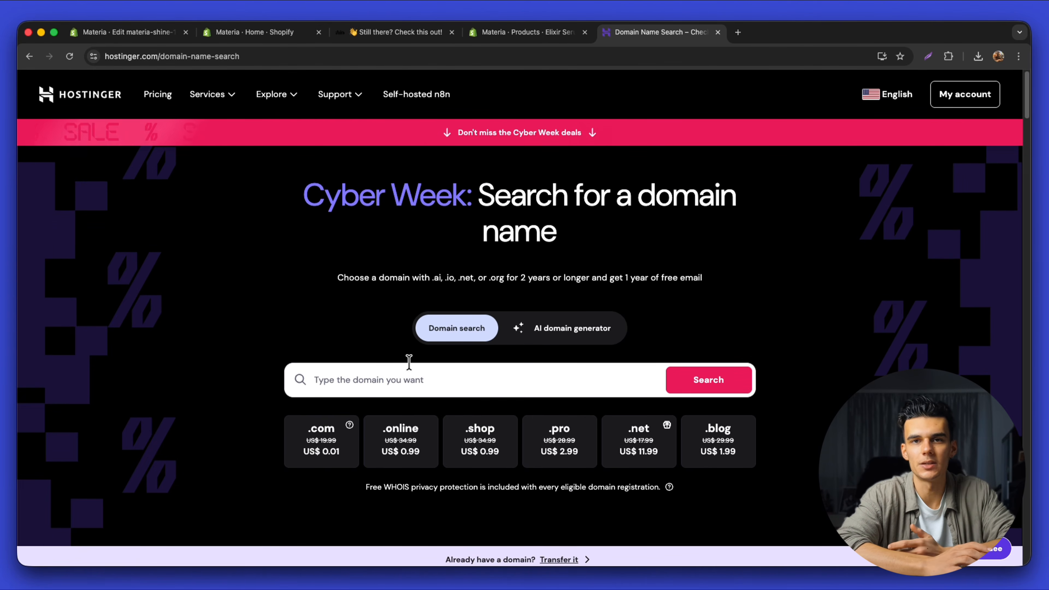
text(n)
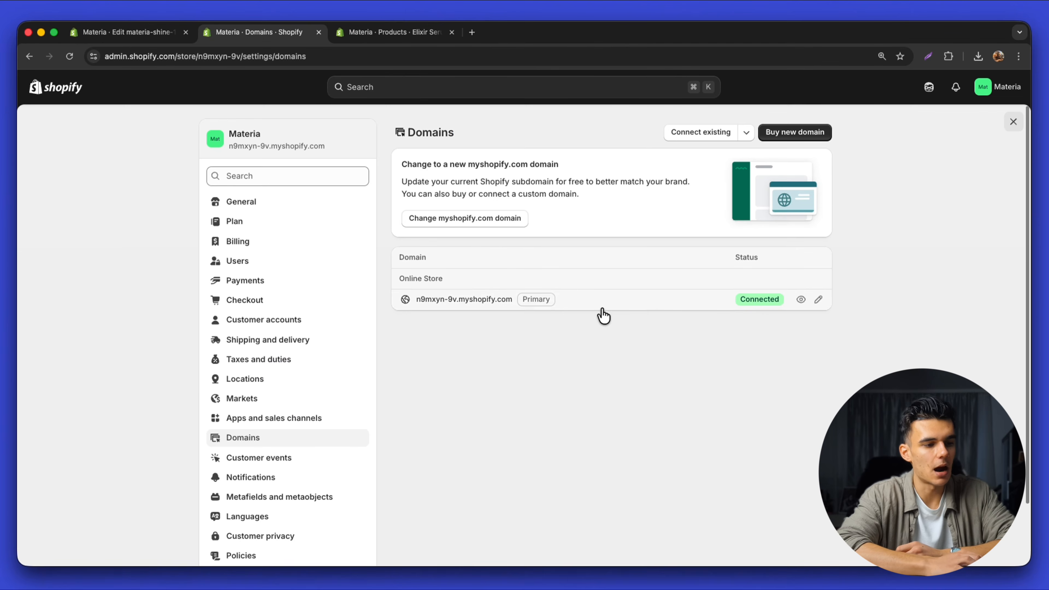
click(546, 305)
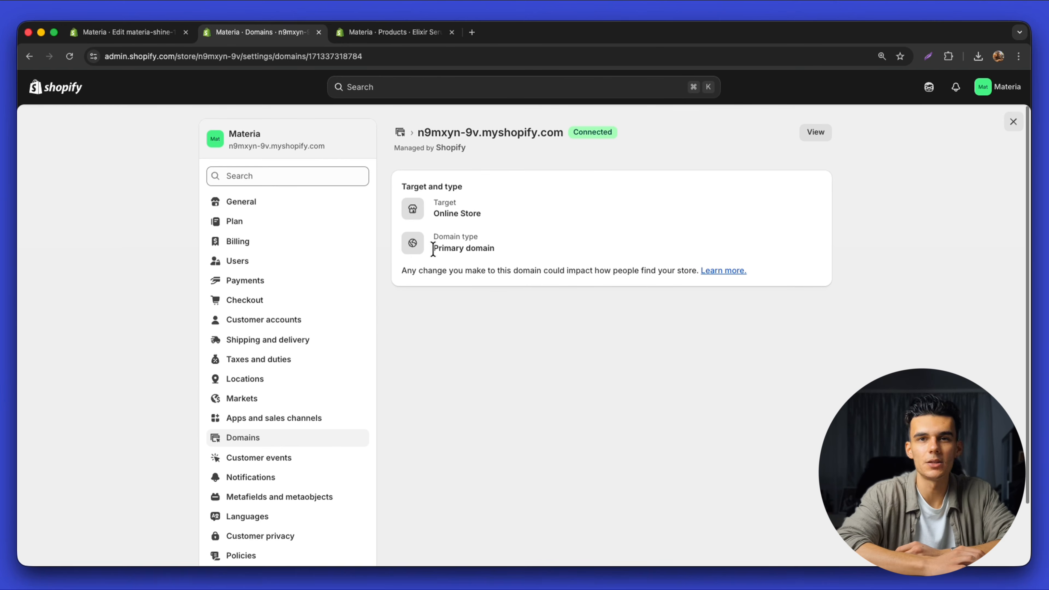
click(511, 251)
click(399, 133)
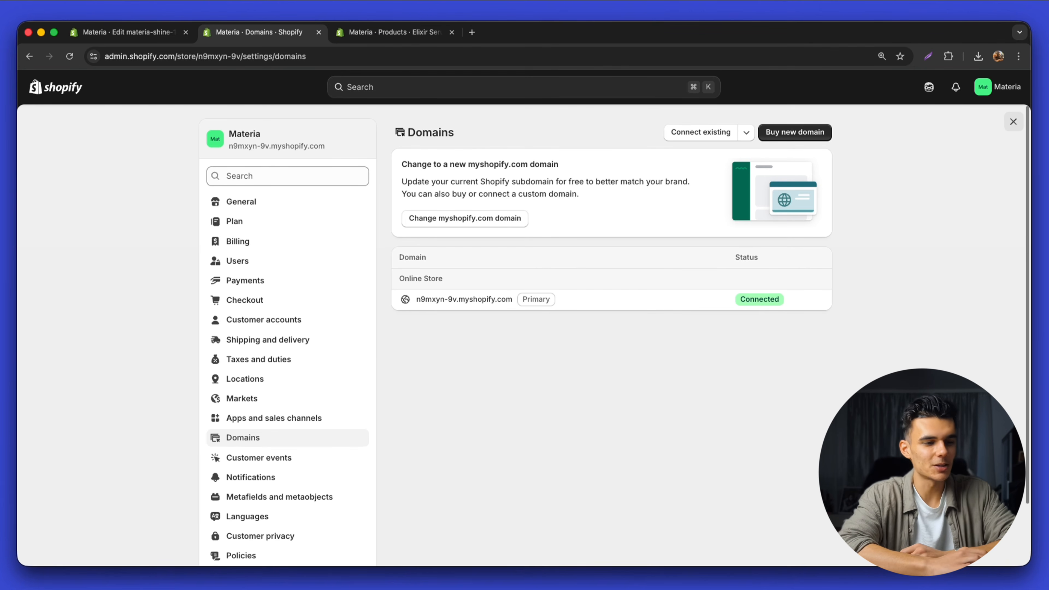
Look over the Taxes and duties and Payments settings, then close Settings
click(269, 366)
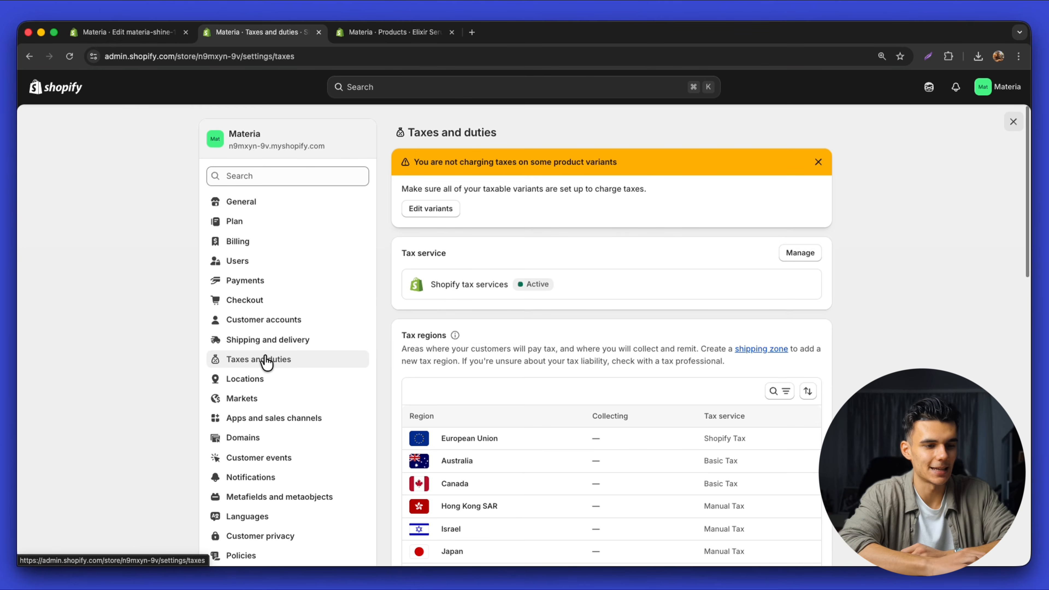
scroll(283, 223, down, 2)
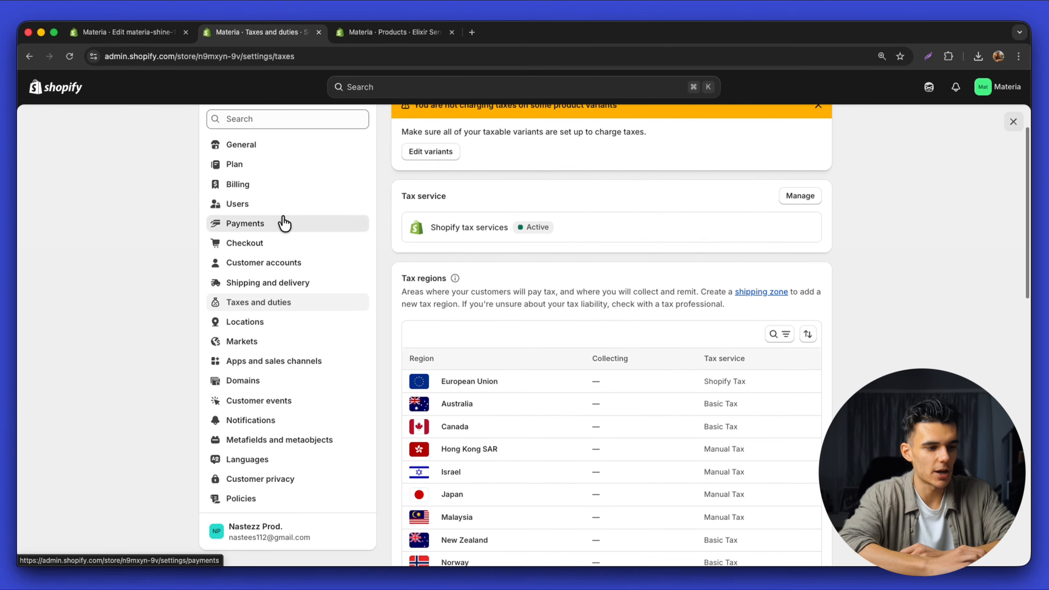
click(283, 223)
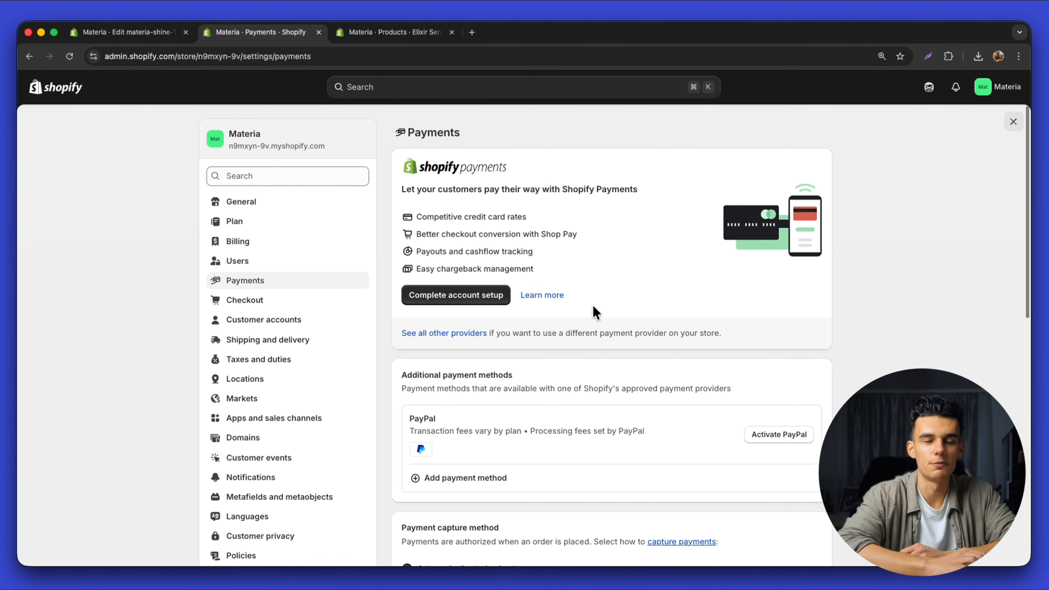
click(1014, 124)
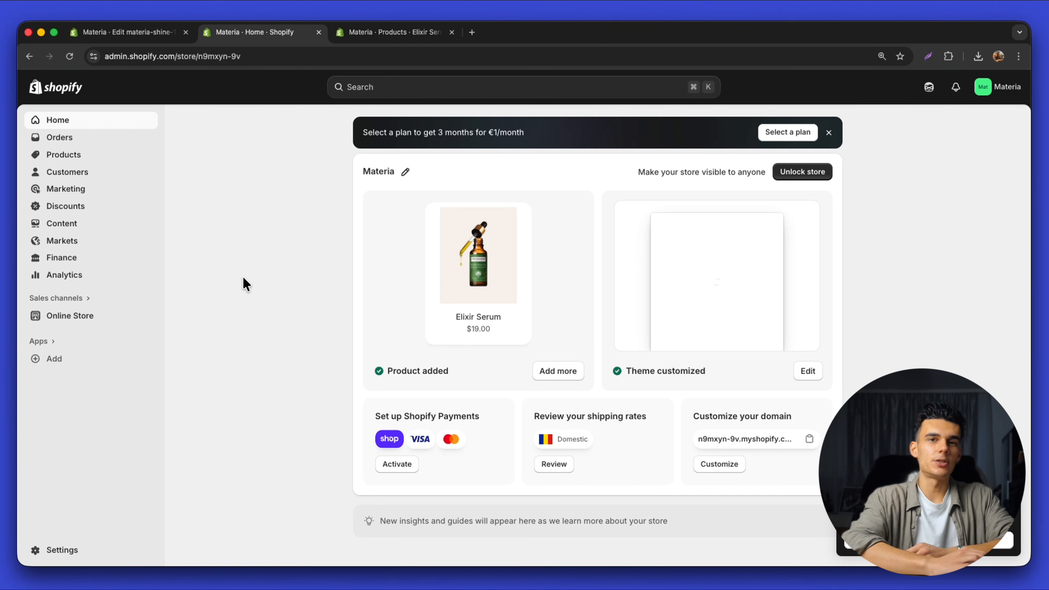
Look over the Online Store themes page and the available subscription plans
click(68, 317)
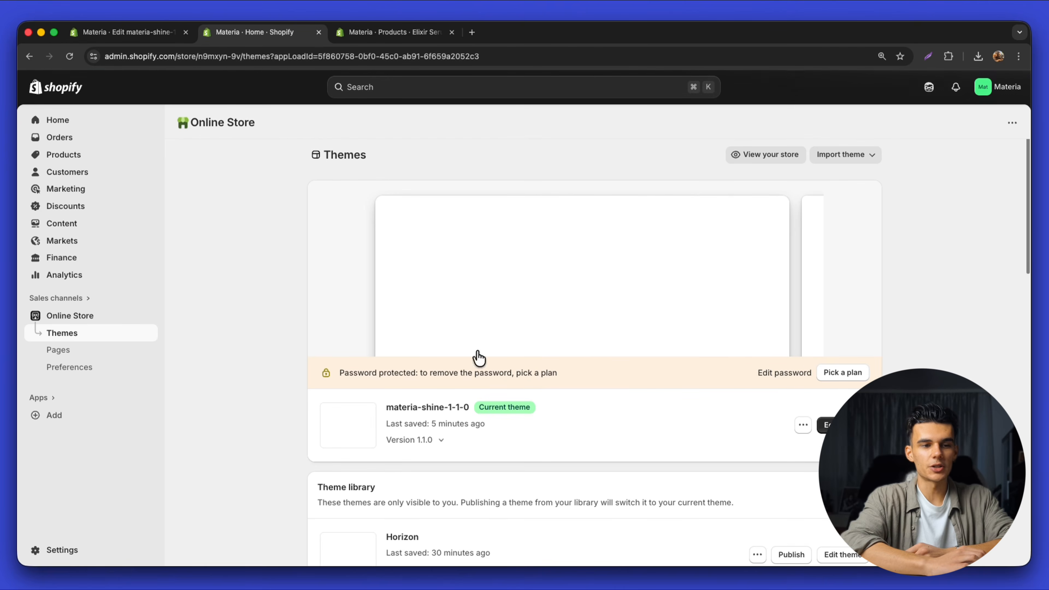
drag(371, 412, 472, 407)
click(472, 407)
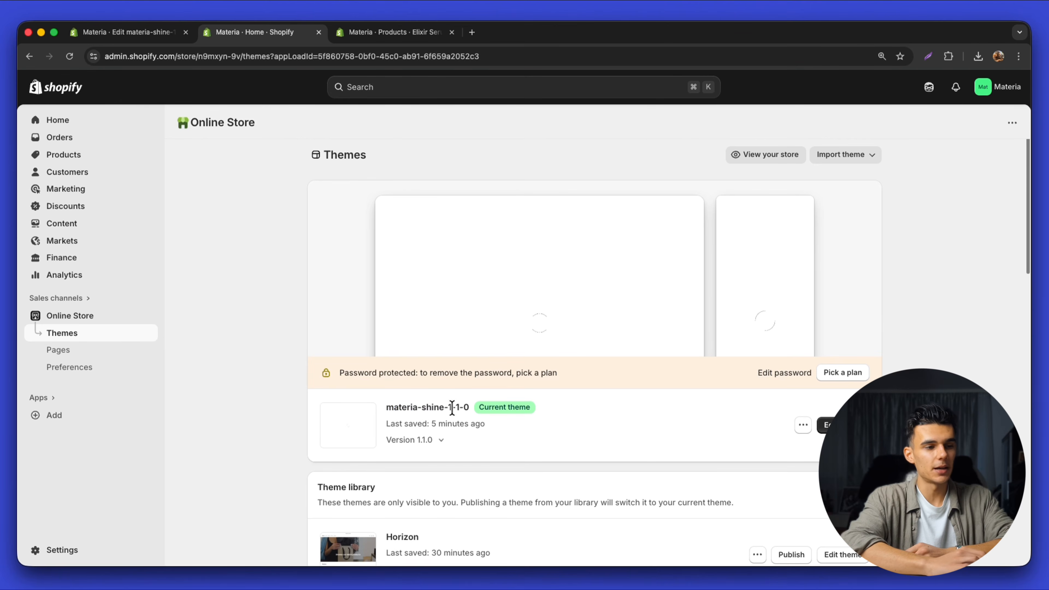
click(838, 374)
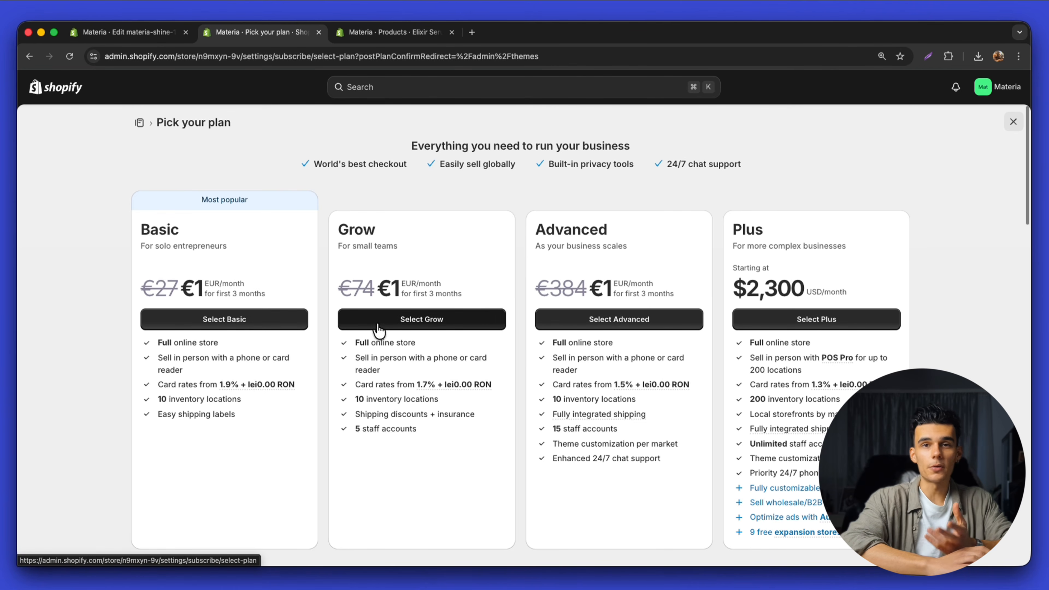
click(1012, 121)
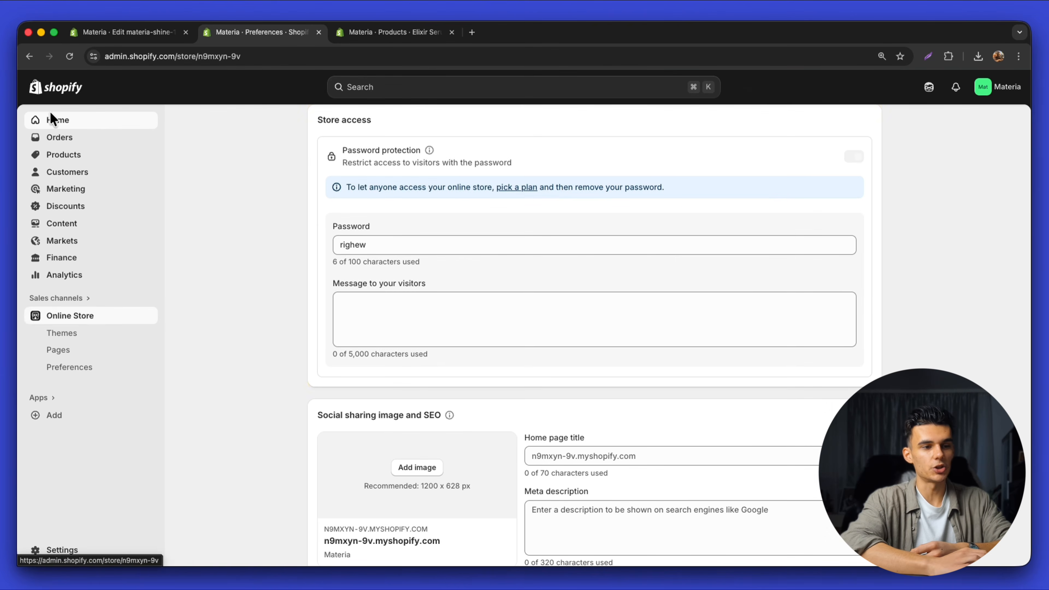
From the themes page, launch a Preview of the current materia-shine-1-1-0 theme
click(50, 119)
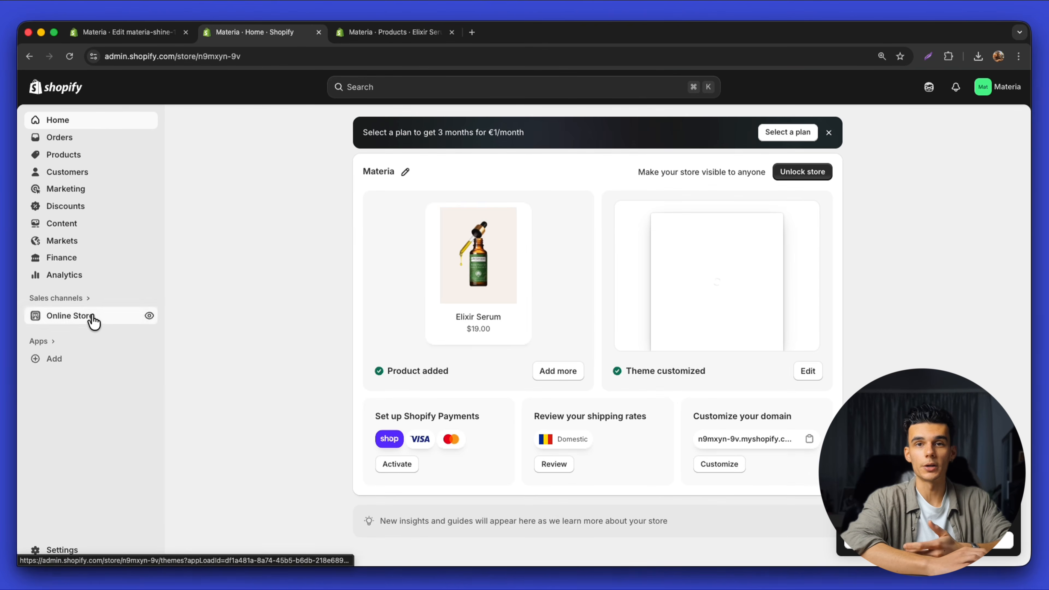
click(143, 337)
click(797, 427)
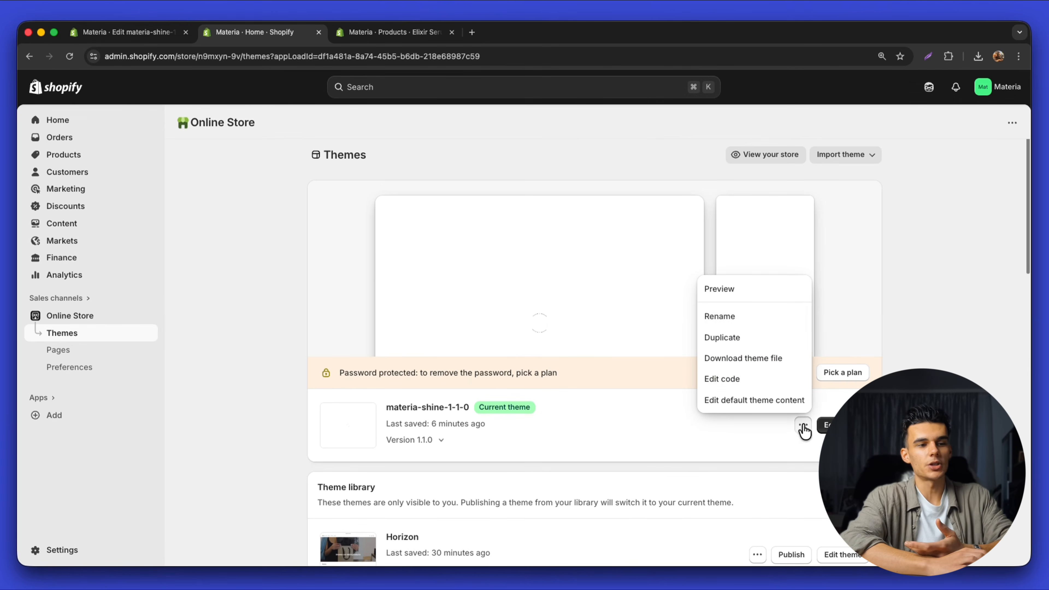
click(718, 287)
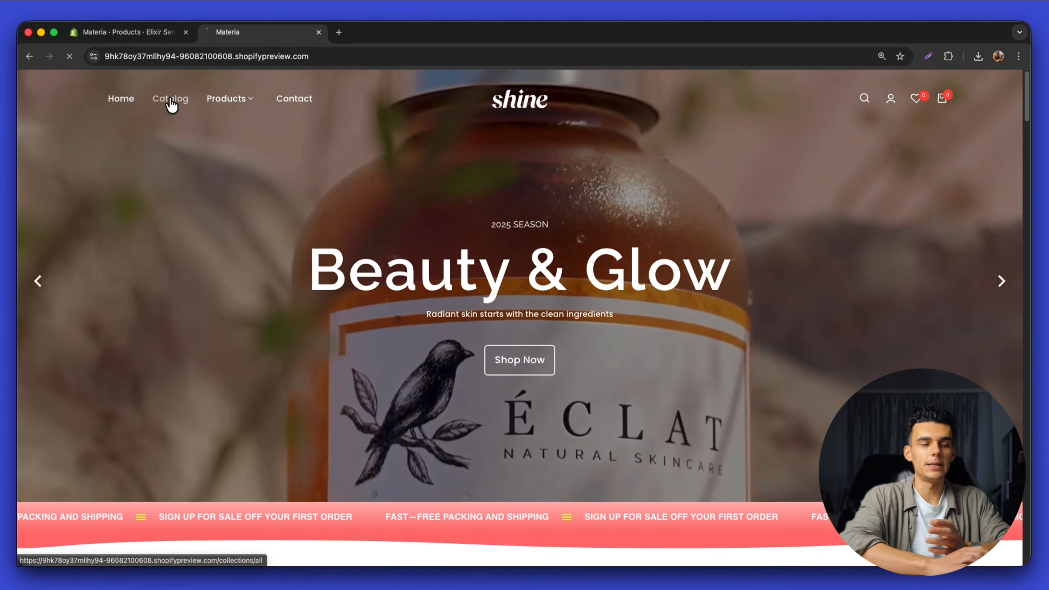
Open the Elixir Serum product page from the storefront catalog
click(170, 99)
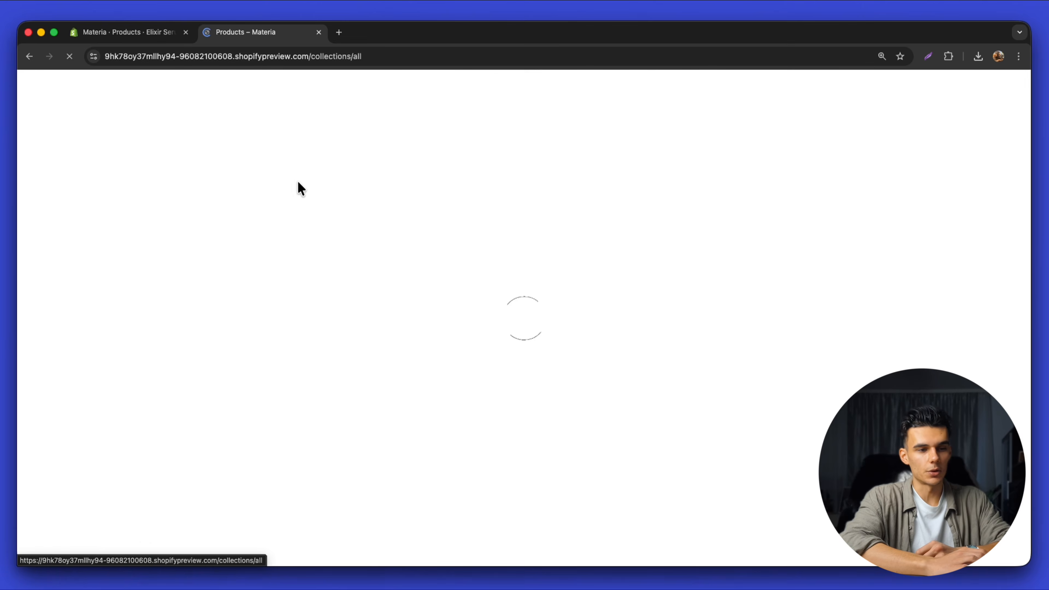
scroll(425, 311, down, 10)
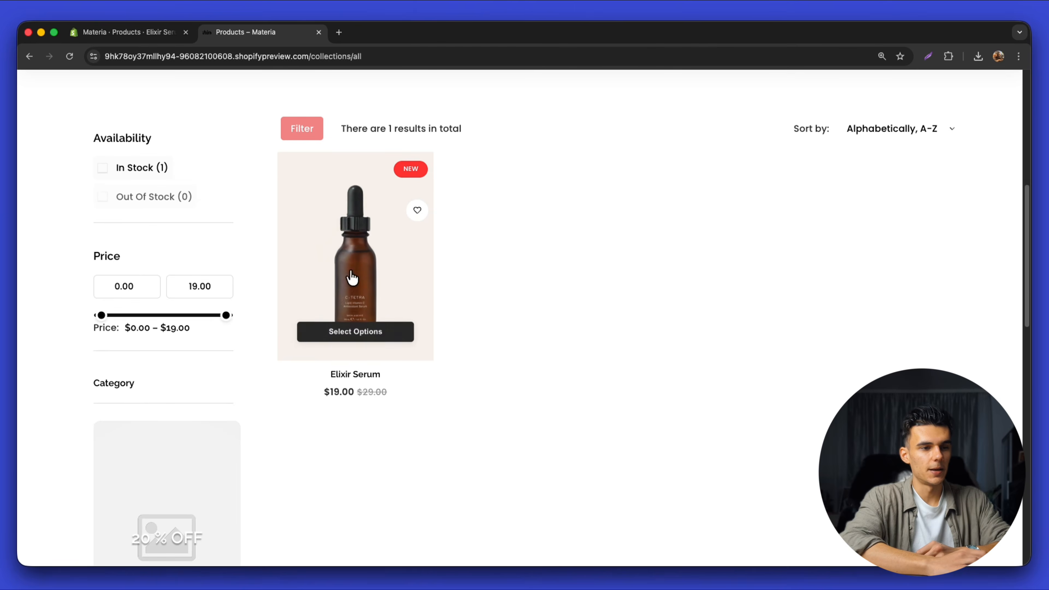
click(347, 265)
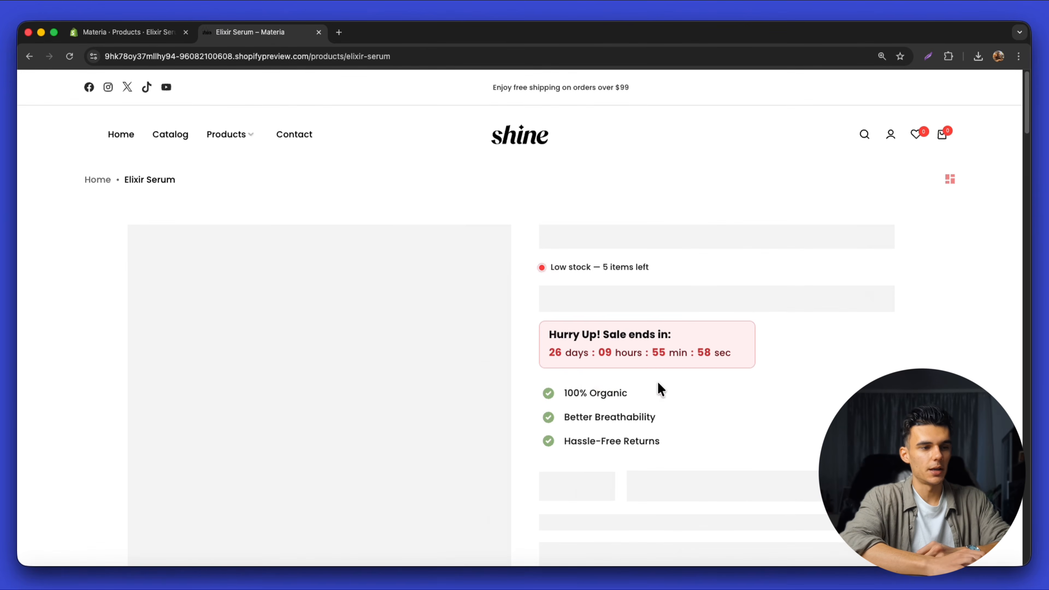
Add Elixir Serum to the cart, then scroll to the Materia 8+ Premium Templates demos
scroll(660, 389, down, 5)
scroll(657, 380, up, 1)
click(719, 312)
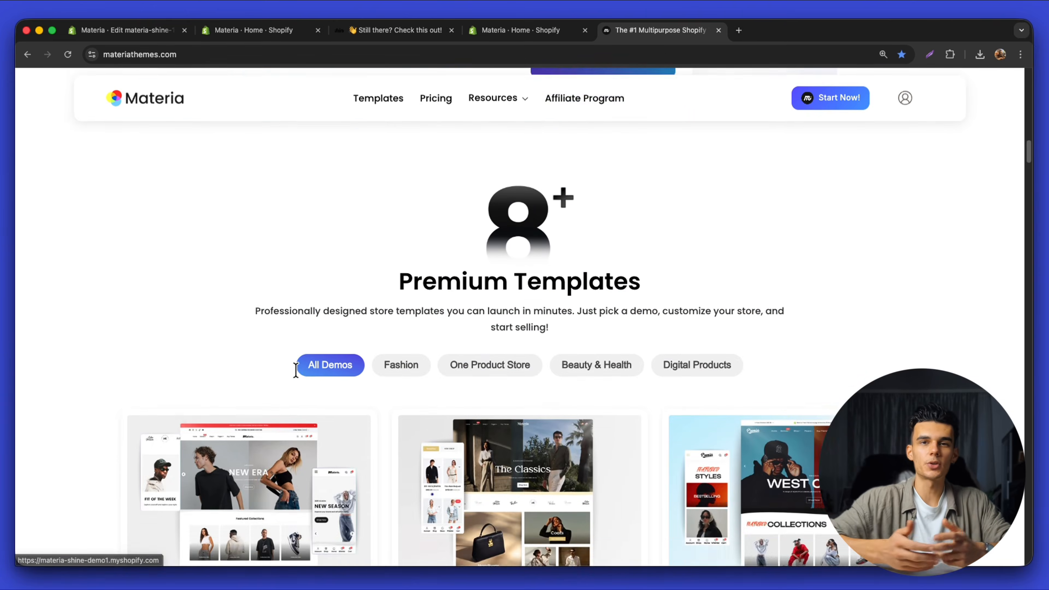
scroll(295, 367, down, 7)
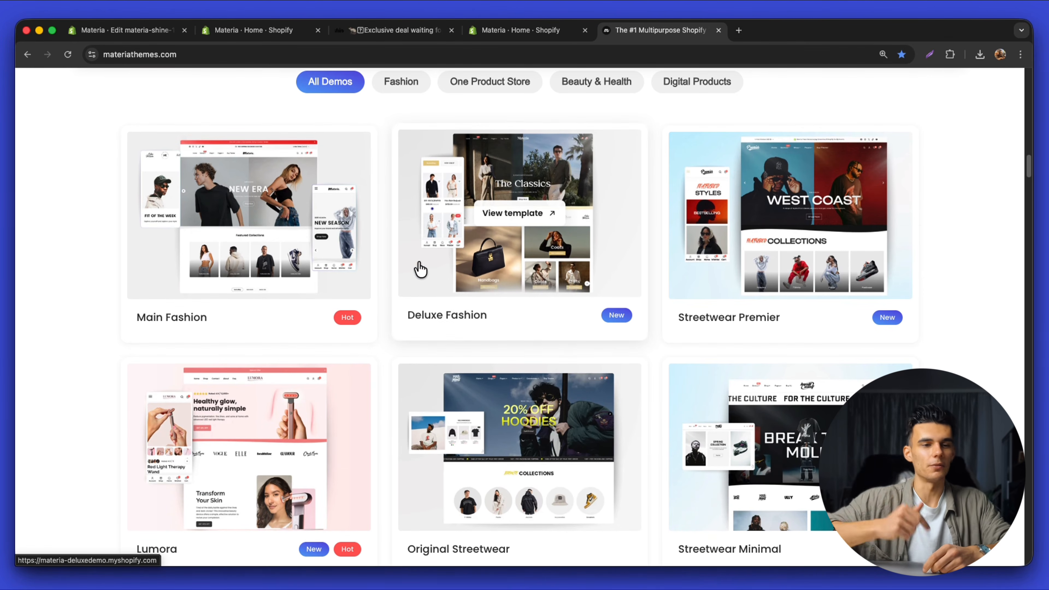